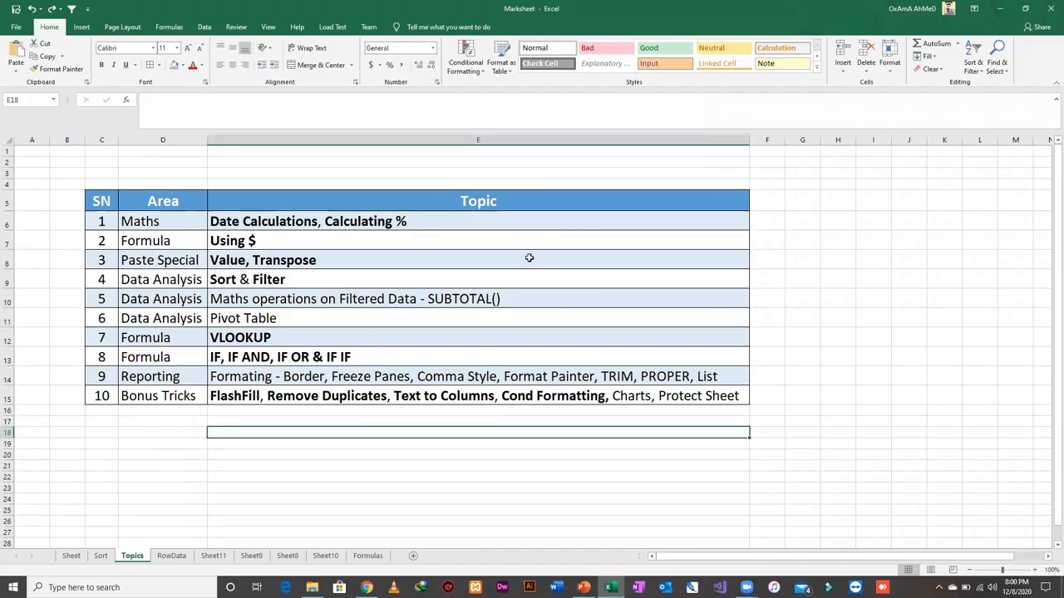
key("alt+Tab")
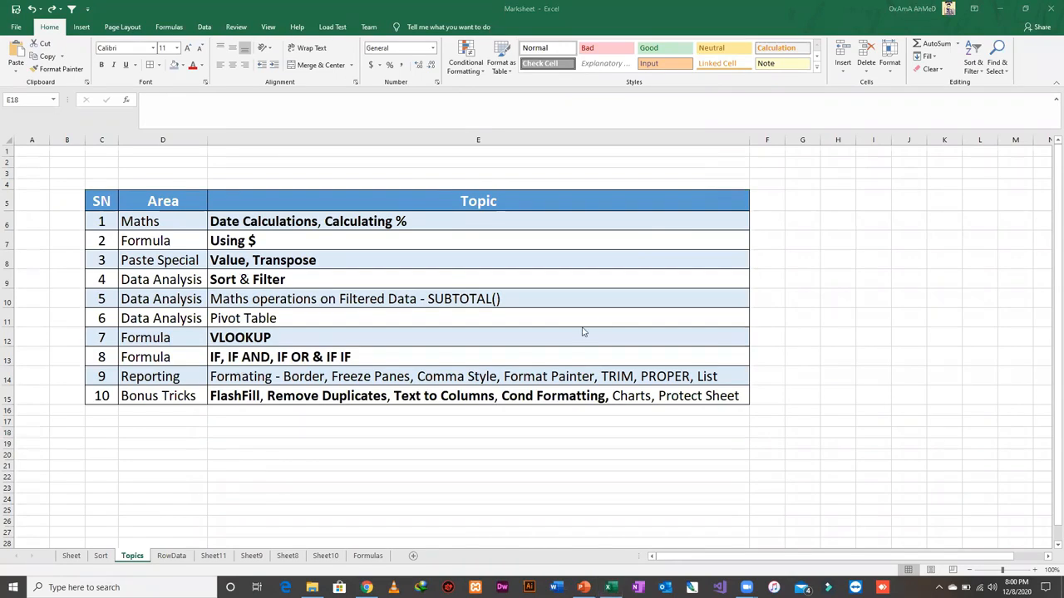
key("alt+Tab")
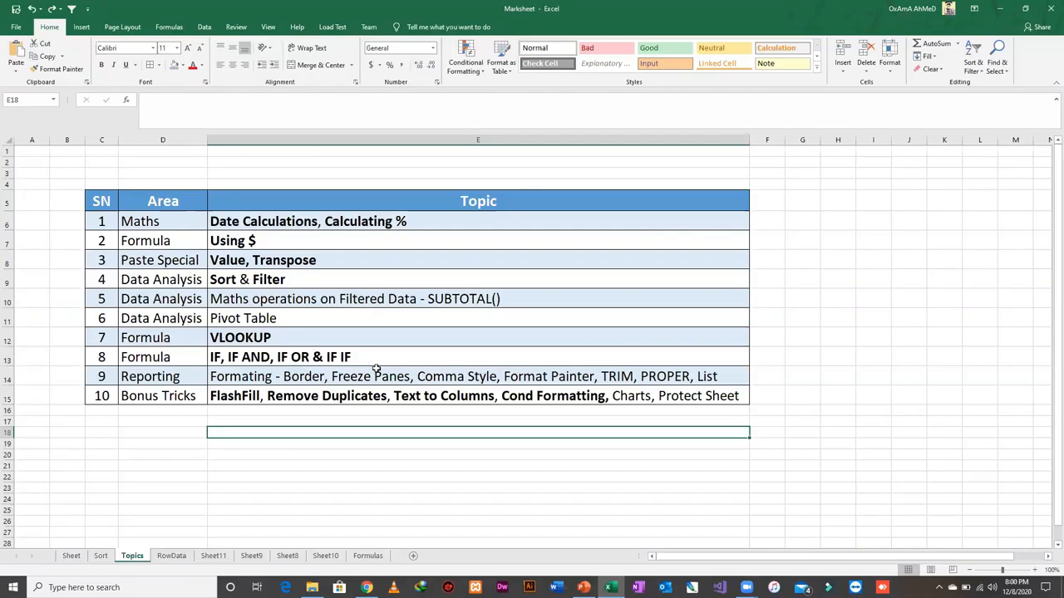
- Open the RowData sheet and return to the Sale Date header in cell A2 with the first records in view
left_click(172, 555)
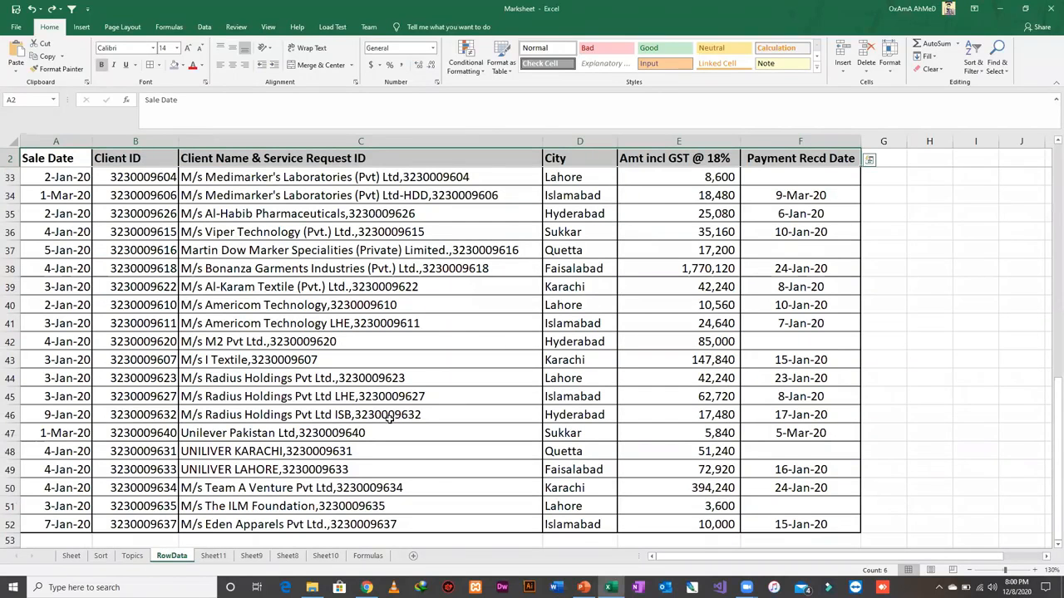
left_click(488, 341)
left_click(640, 214)
key("Left")
key("Up")
key("Left")
key("Up")
key("Left")
key("Up")
key("Up")
key("Left")
key("Up")
key("Up")
key("Up")
key("Up")
key("Up")
key("Up")
key("Up")
key("Up")
key("Up")
key("Up")
key("Up")
key("Up")
key("Up")
key("Up")
key("Up")
key("Up")
key("Up")
key("Up")
key("Up")
key("Up")
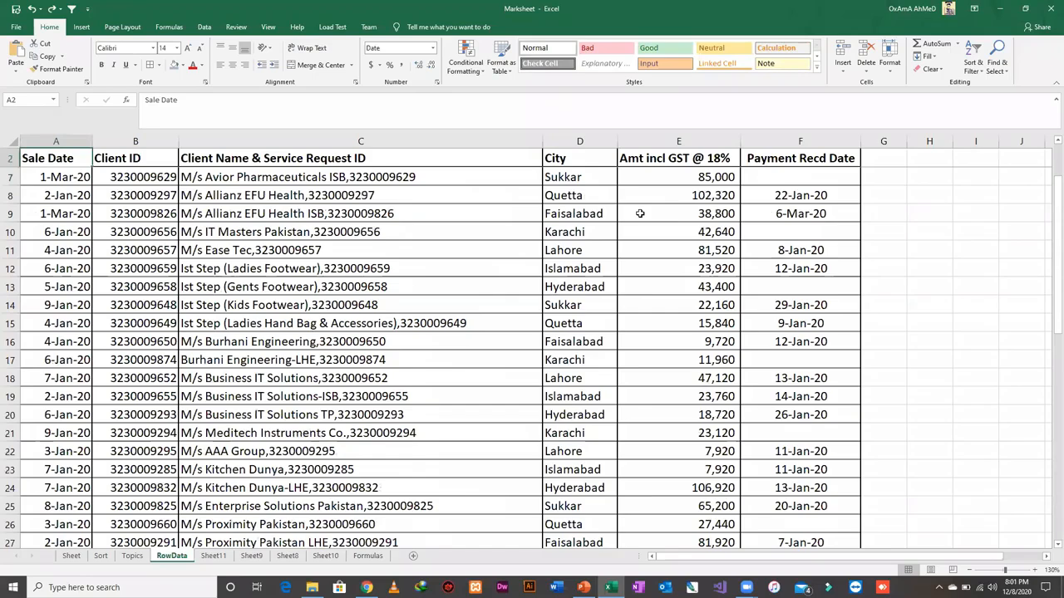
key("Up")
scroll(640, 213, "up", 1)
key("Down")
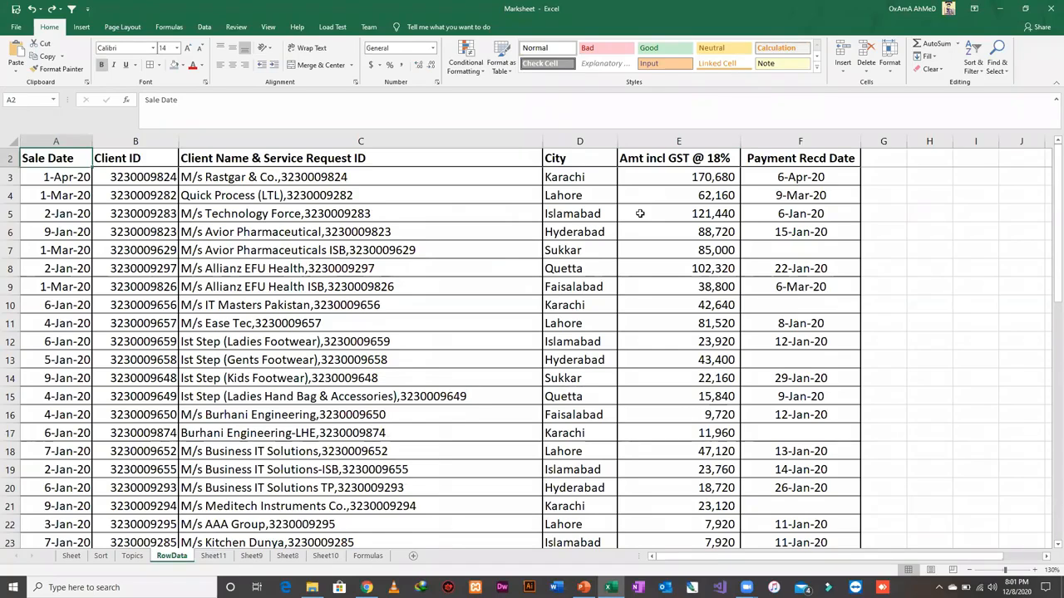
left_click(442, 230)
left_click(633, 194)
left_click(536, 192)
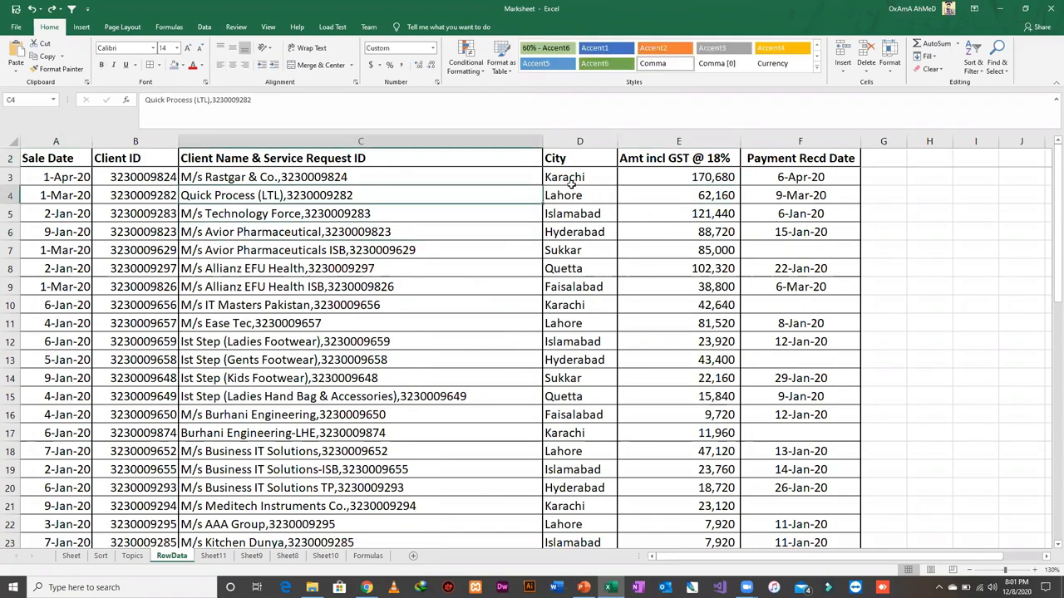
left_click(582, 177)
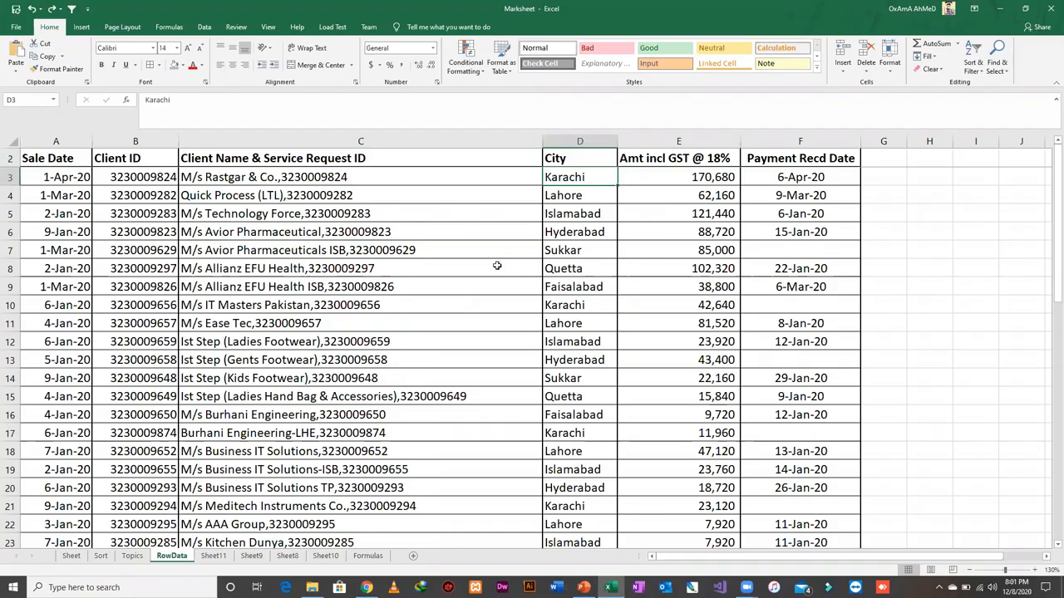
- Add filters to header row 2, check the City filter choices without applying any, and undo the filters
left_click(10, 158)
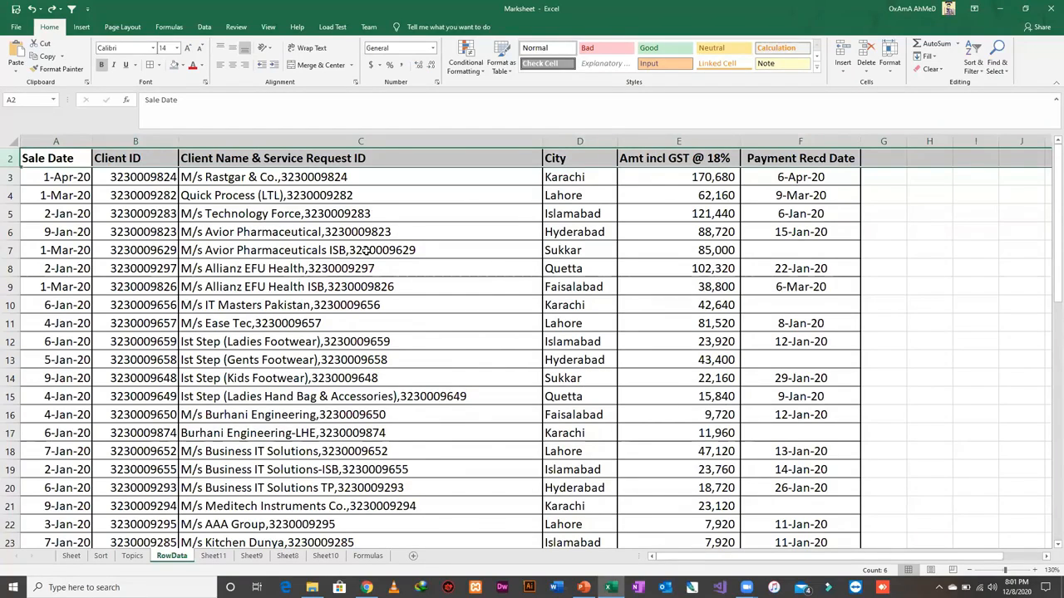
key("ctrl+shift+l")
left_click(611, 162)
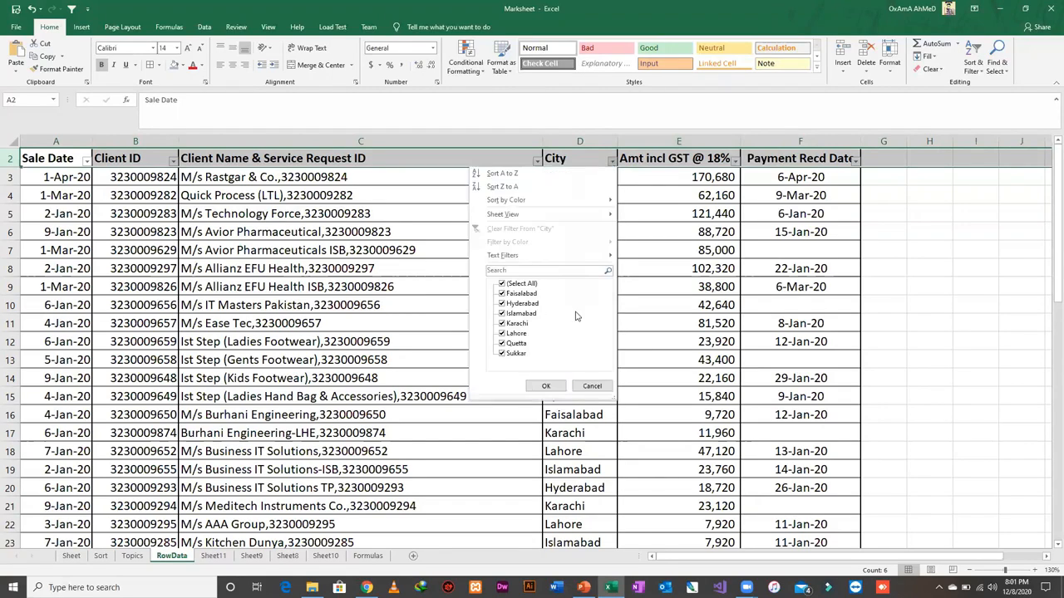
key("Escape")
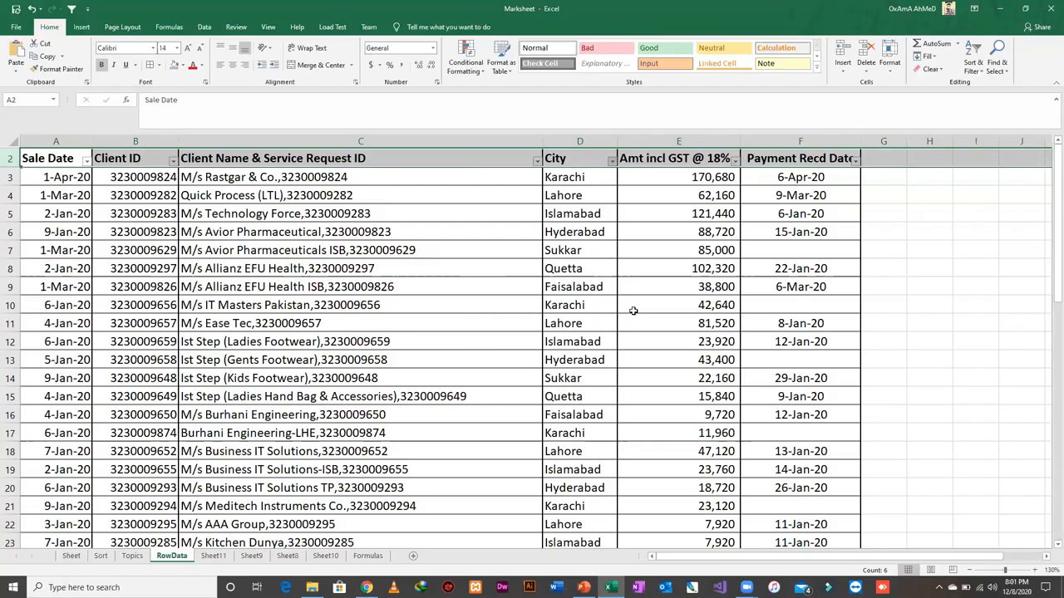
left_click(572, 213)
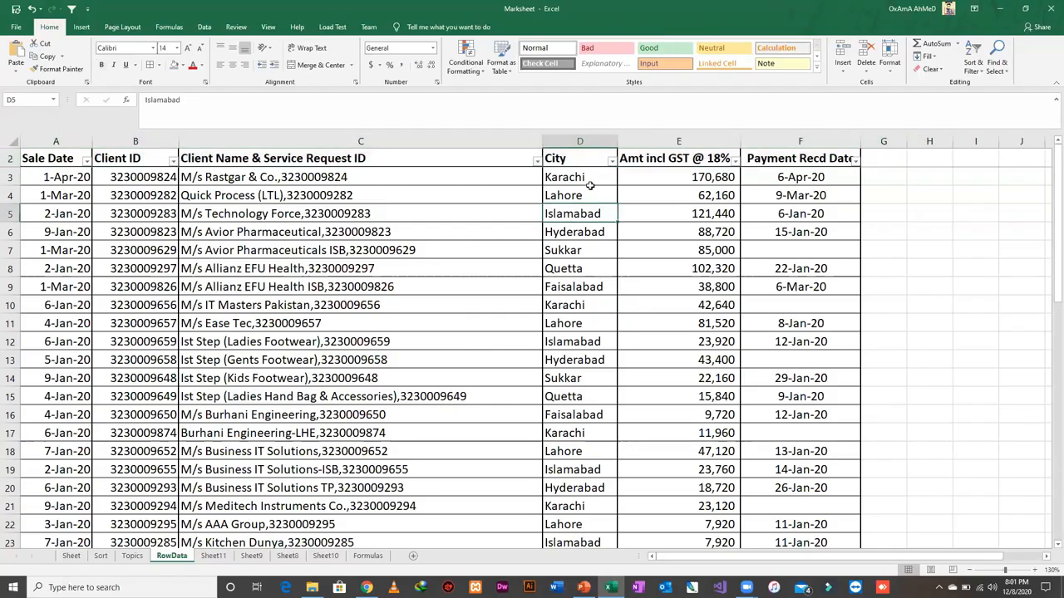
key("ctrl+z")
- Turn on the table filters from City cell D3 and remove them after viewing the list of cities
left_click(578, 191)
left_click(575, 178)
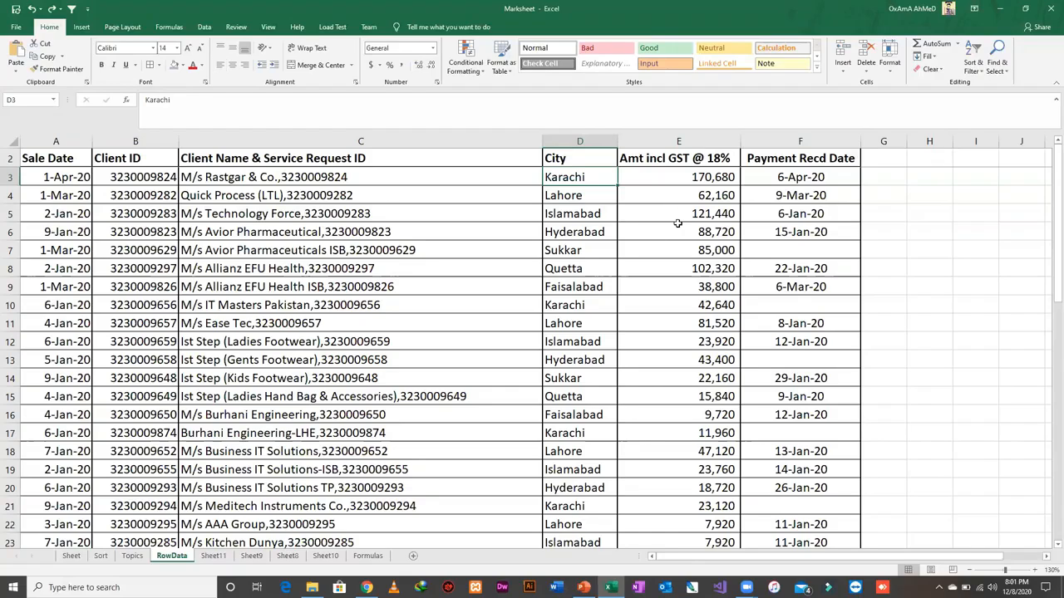
key("ctrl+shift+l")
key("Up")
key("Up")
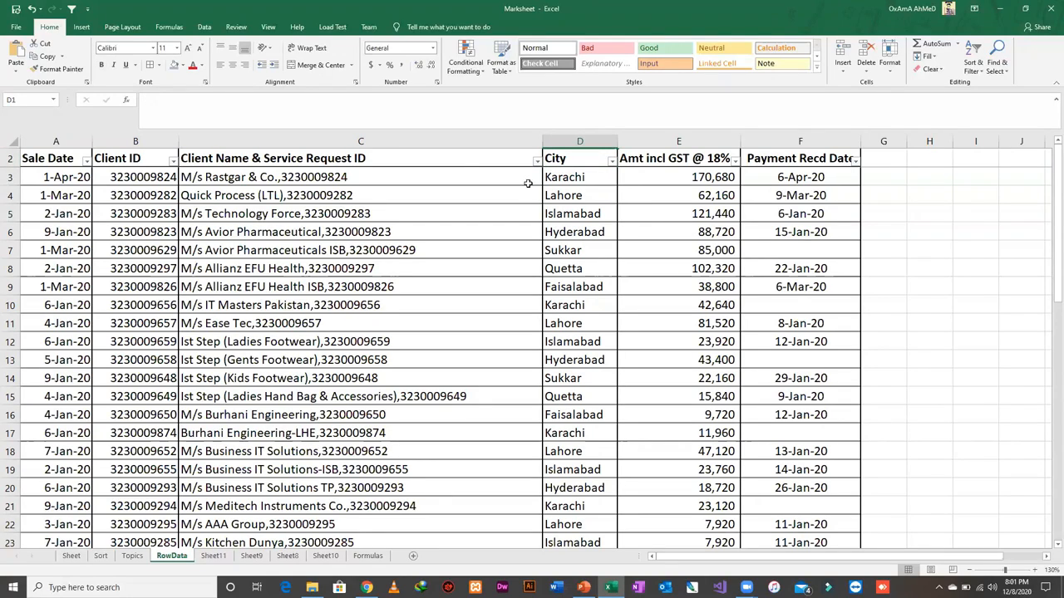
left_click(466, 158)
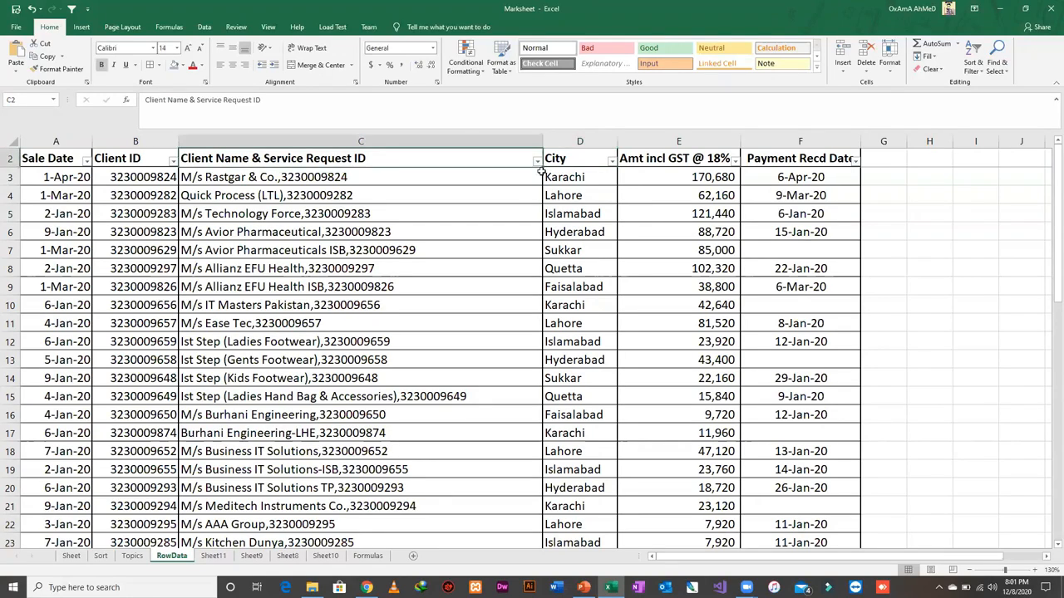
left_click(599, 179)
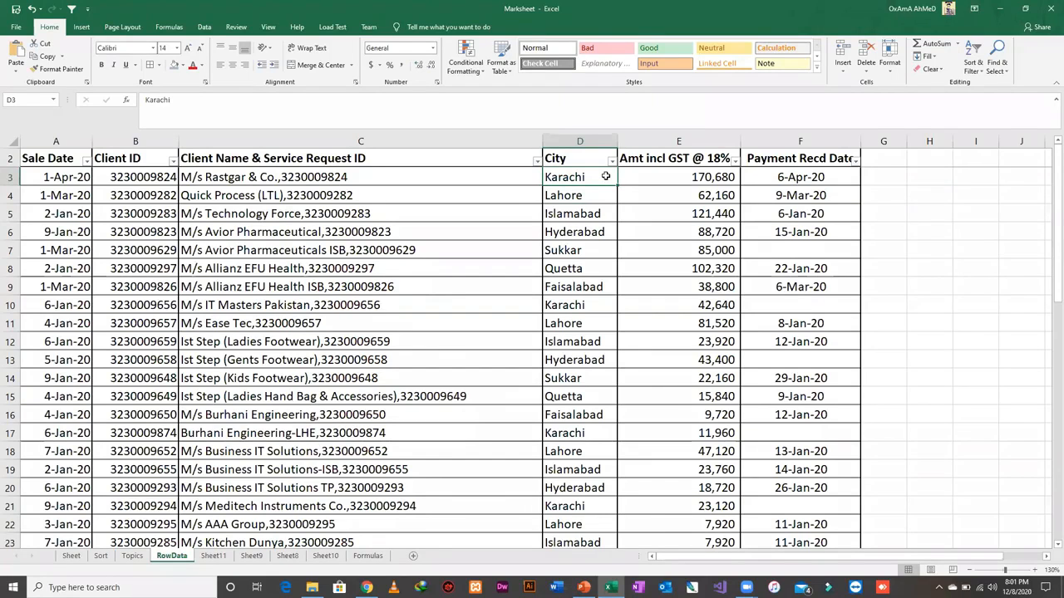
left_click(612, 160)
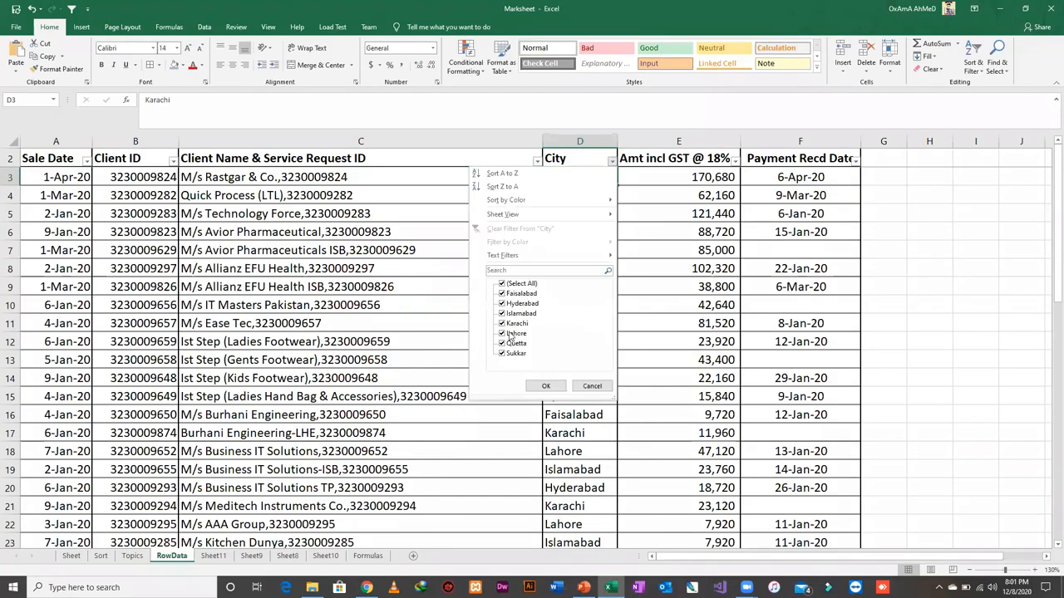
left_click(594, 387)
key("ctrl+shift+l")
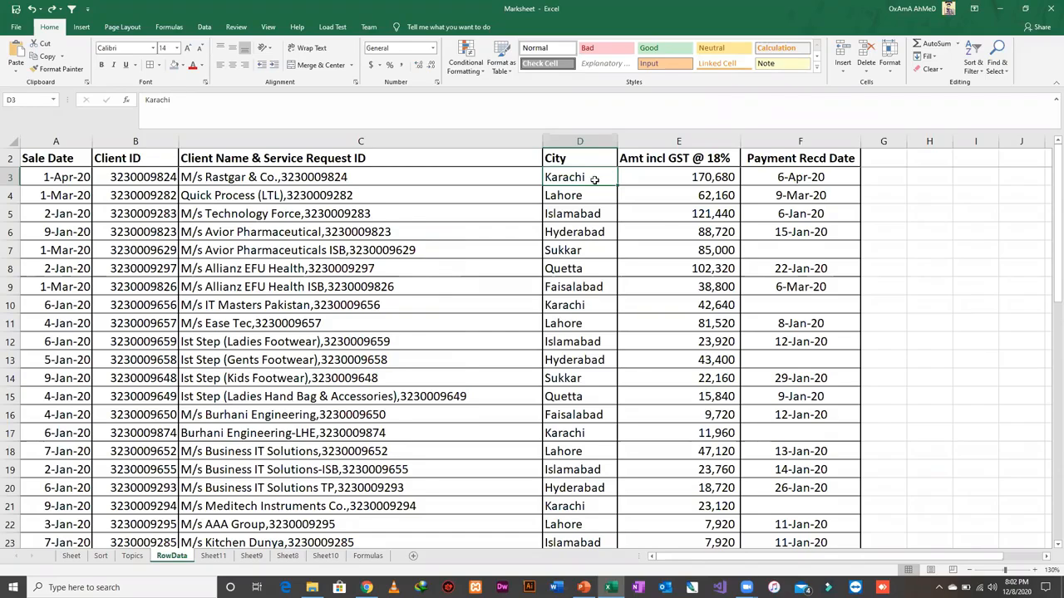
- Filter the table to the Karachi rows by applying AutoFilter from cell D3, and remove the filter
key("alt+4")
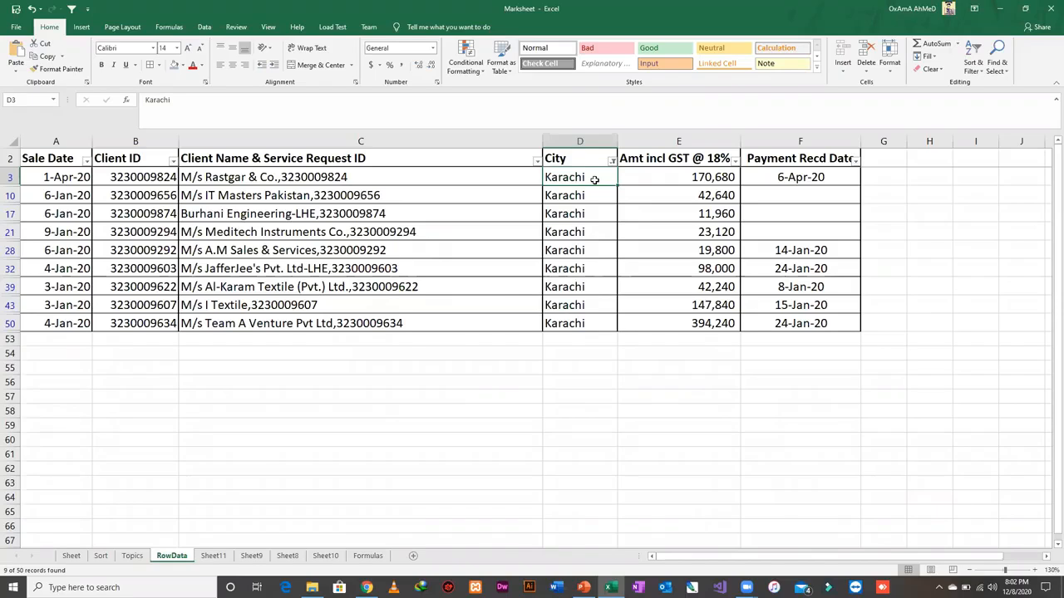
key("alt")
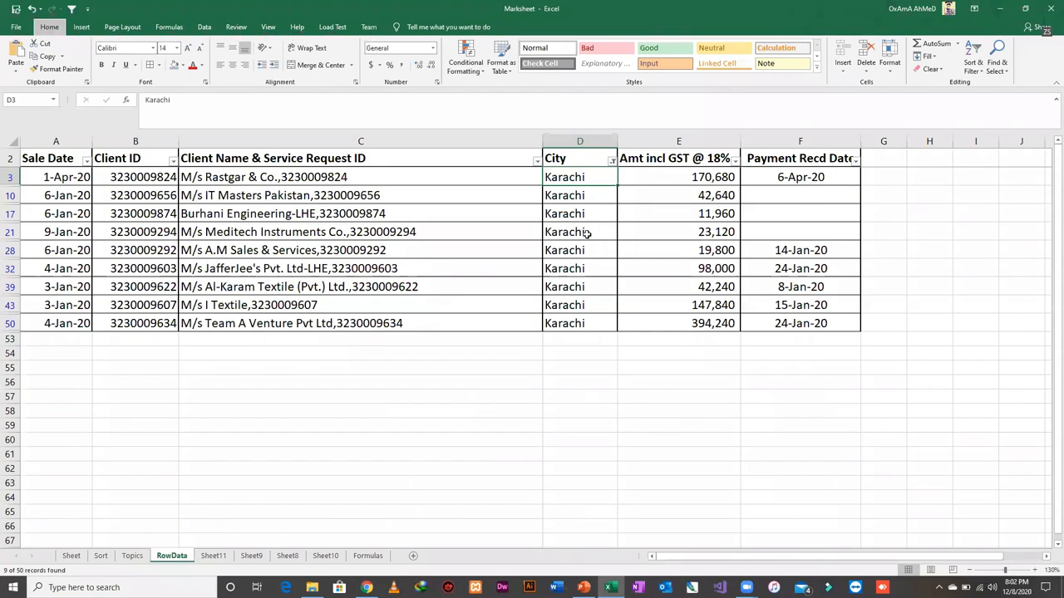
left_click(585, 233)
key("ctrl+shift+l")
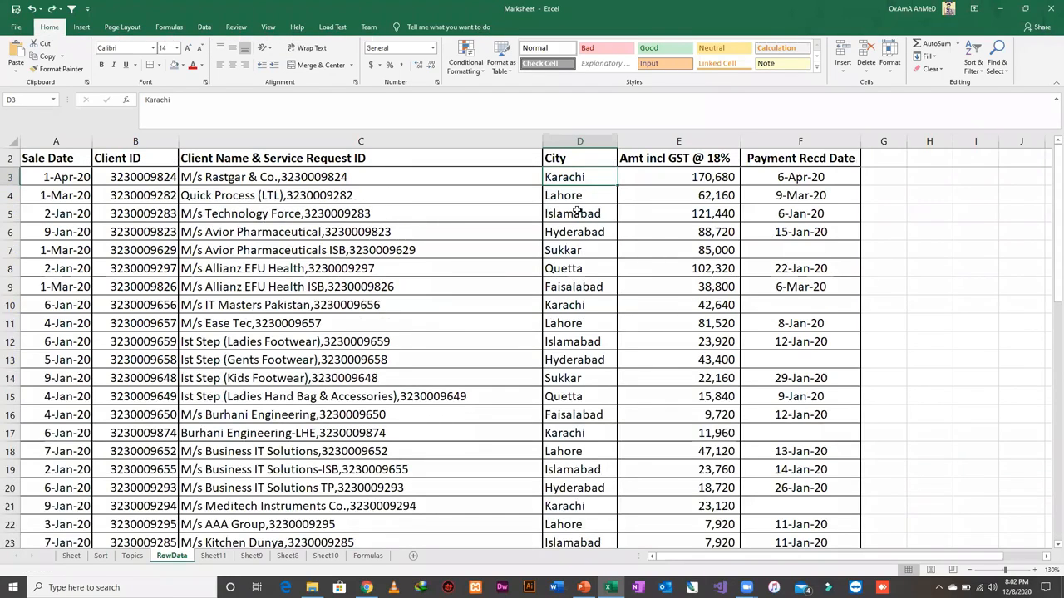
- Filter the table to the Islamabad rows with AutoFilter from cell D5, remove the filter, and return to cell D3
left_click(579, 214)
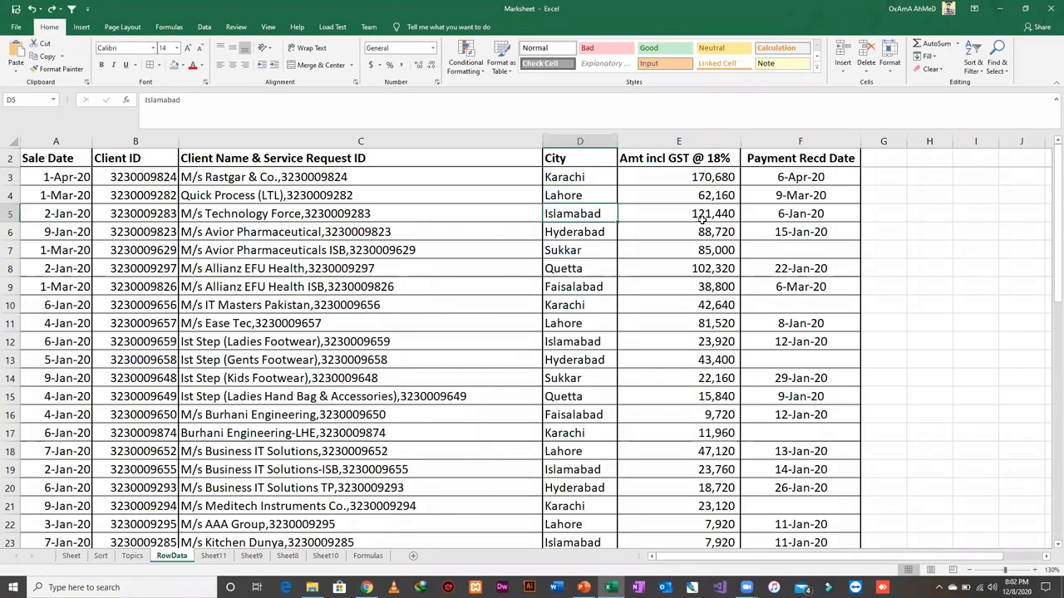
key("alt+4")
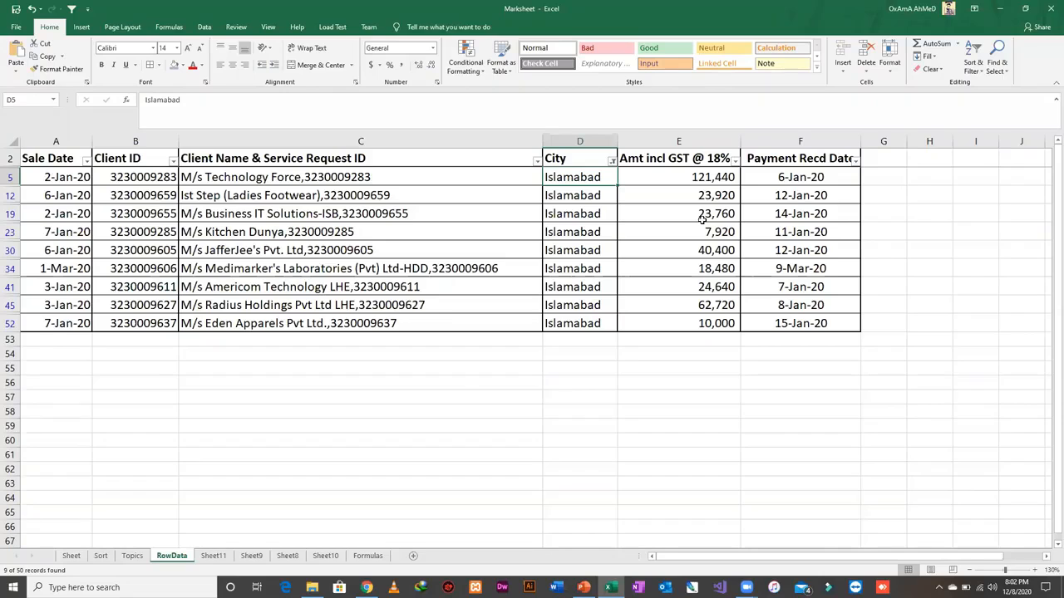
key("alt+4")
left_click(496, 196)
left_click(564, 184)
left_click(737, 109)
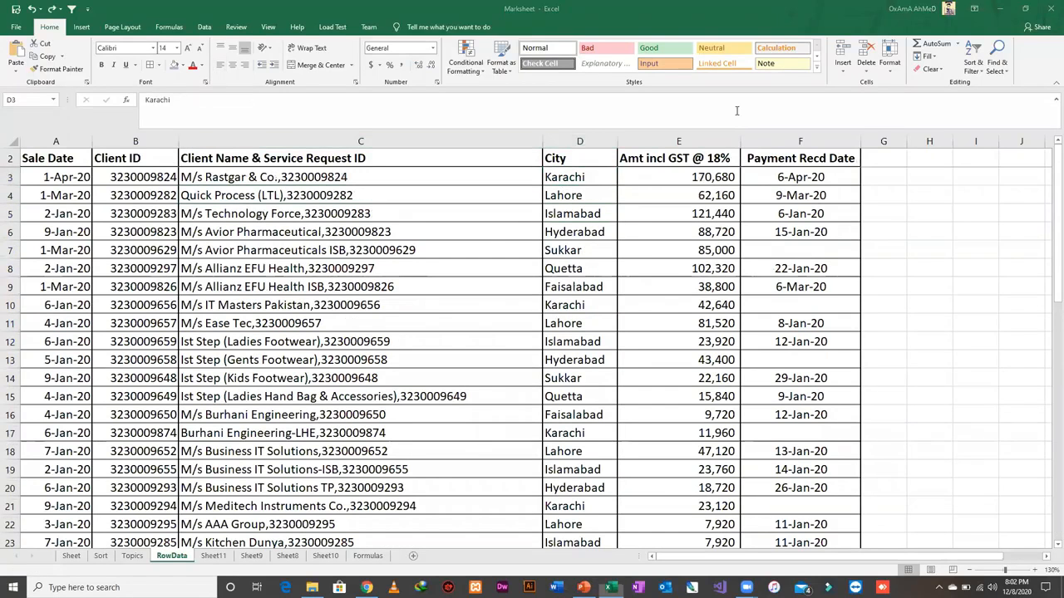
- Open the Quick Access Toolbar customization options and list the Commands Not in the Ribbon
left_click(89, 9)
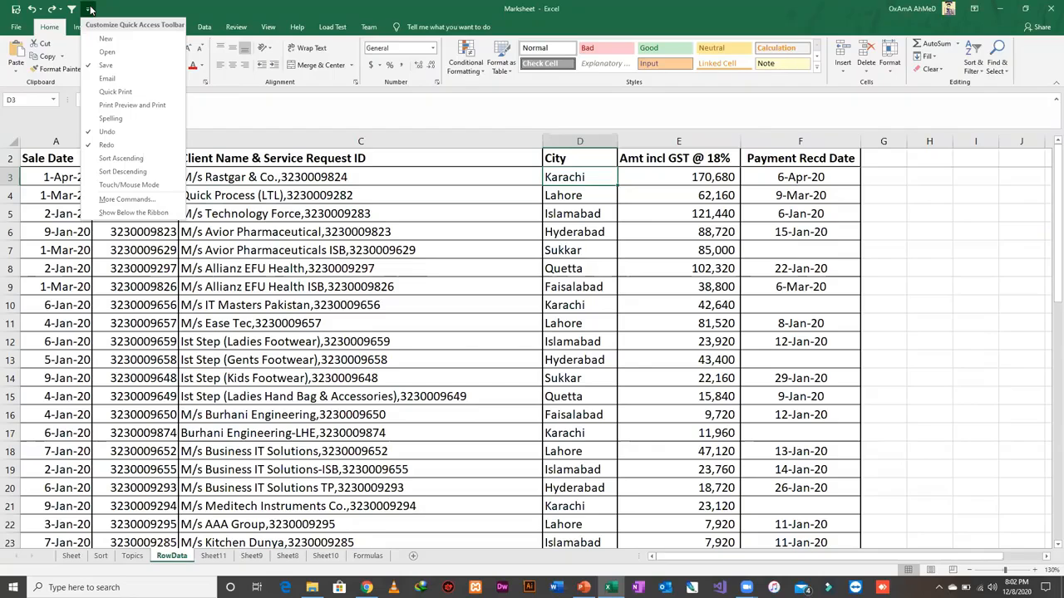
left_click(124, 199)
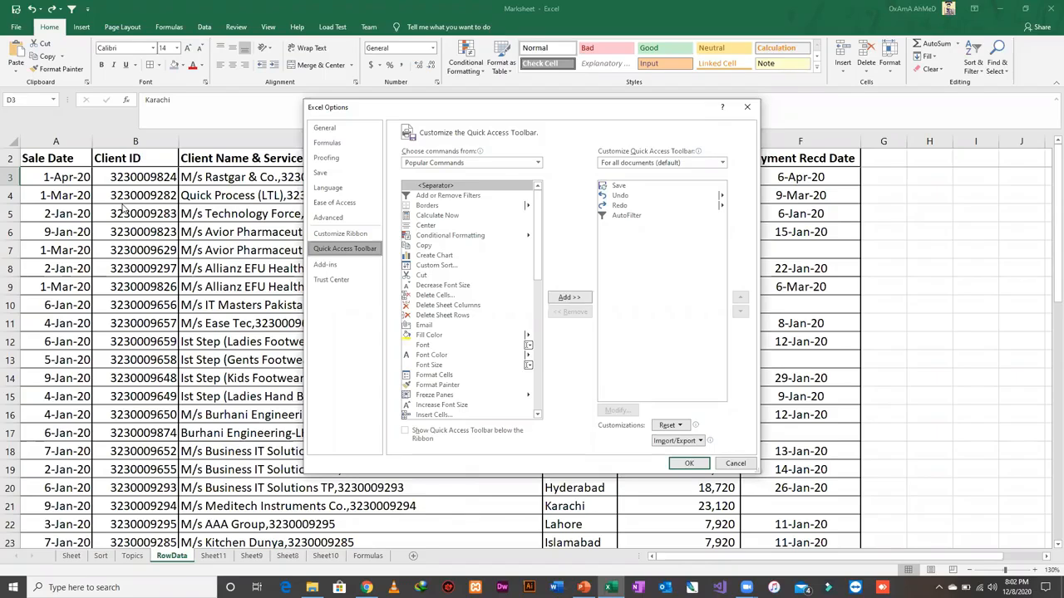
left_click(464, 163)
left_click(463, 163)
left_click(463, 163)
left_click(449, 184)
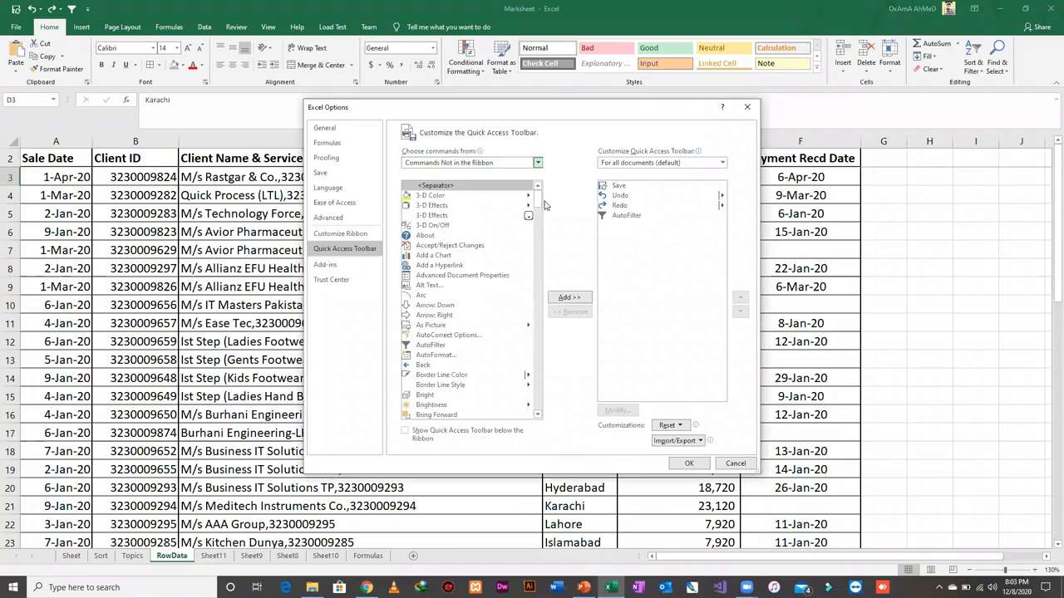
- Remove AutoFilter from the Quick Access Toolbar, add it again from the command list, and save the options
left_click(669, 216)
left_click(569, 320)
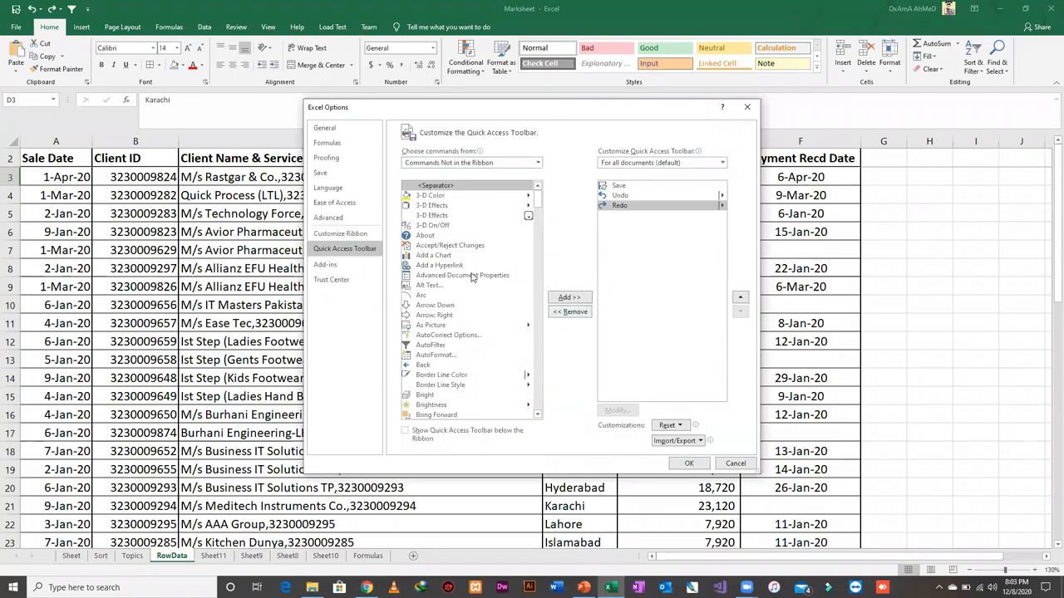
left_click(436, 346)
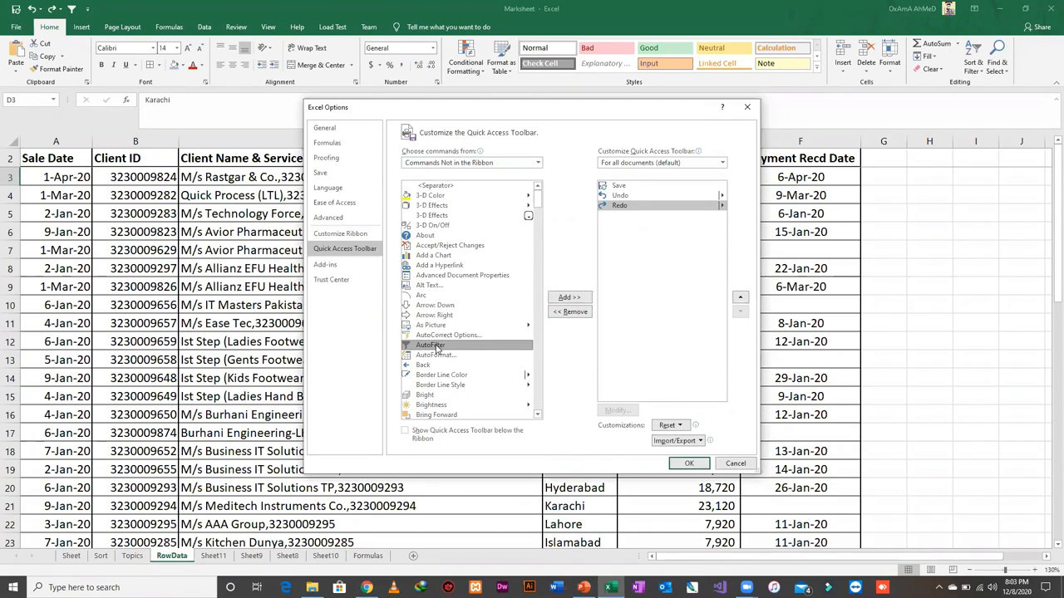
left_click(570, 296)
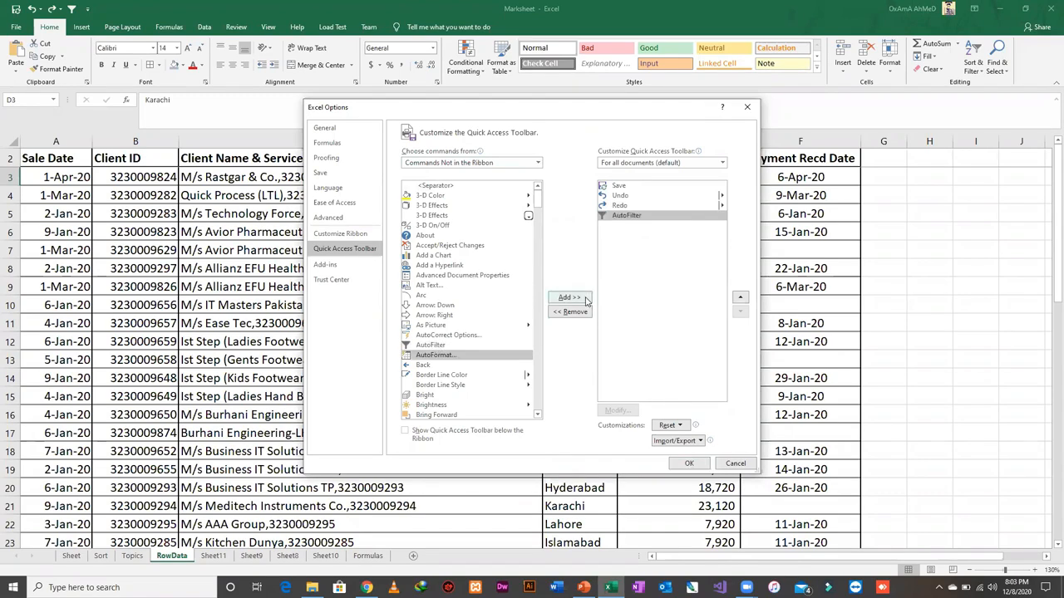
left_click(688, 463)
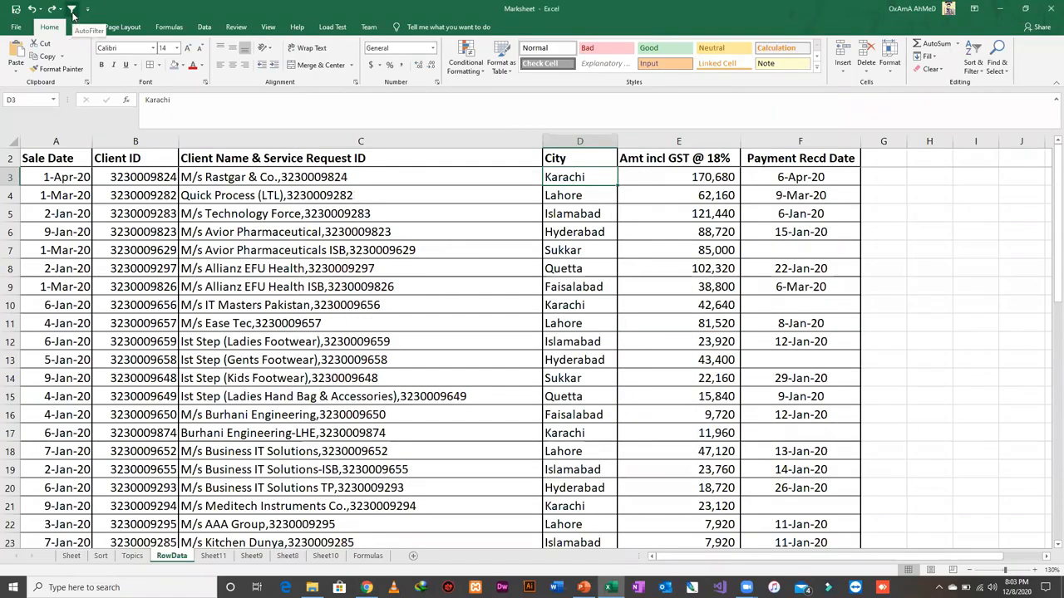
- Use the AutoFilter command from City cell D3 to isolate the Karachi records, and restore the full list
left_click(572, 213)
left_click(571, 191)
left_click(576, 174)
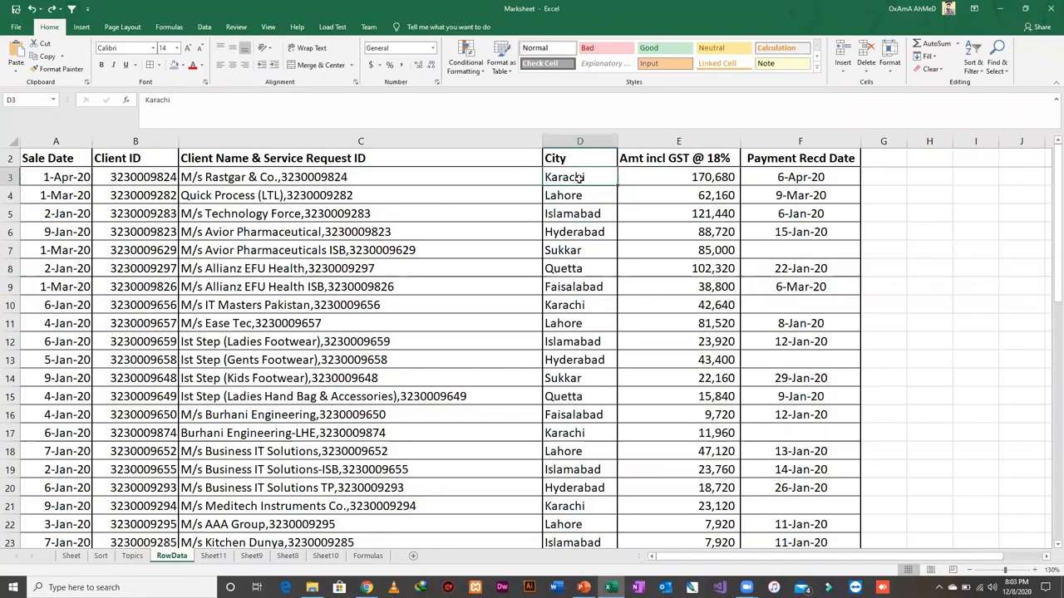
key("alt")
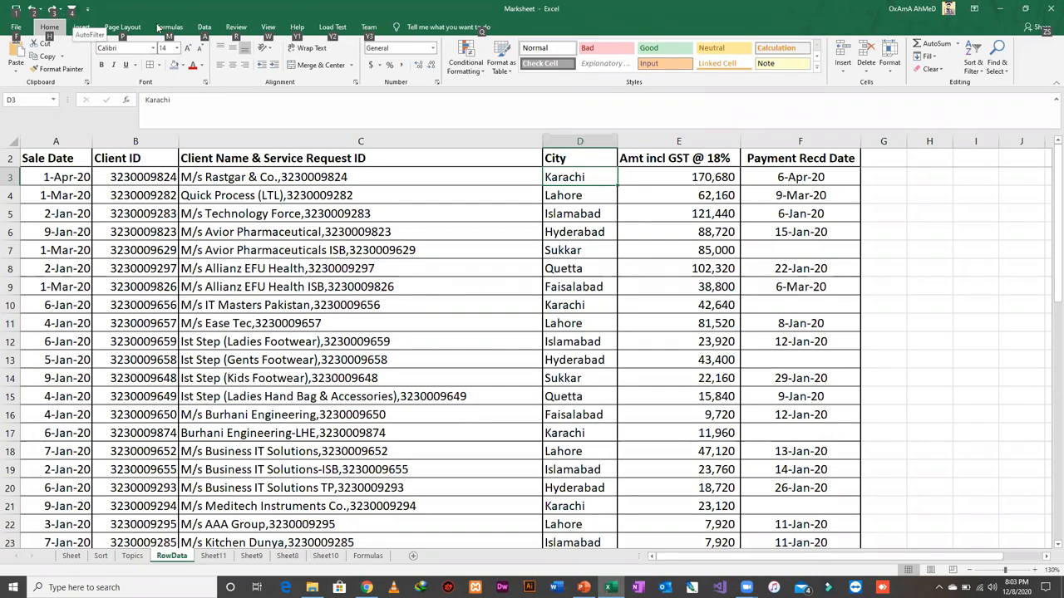
key("4")
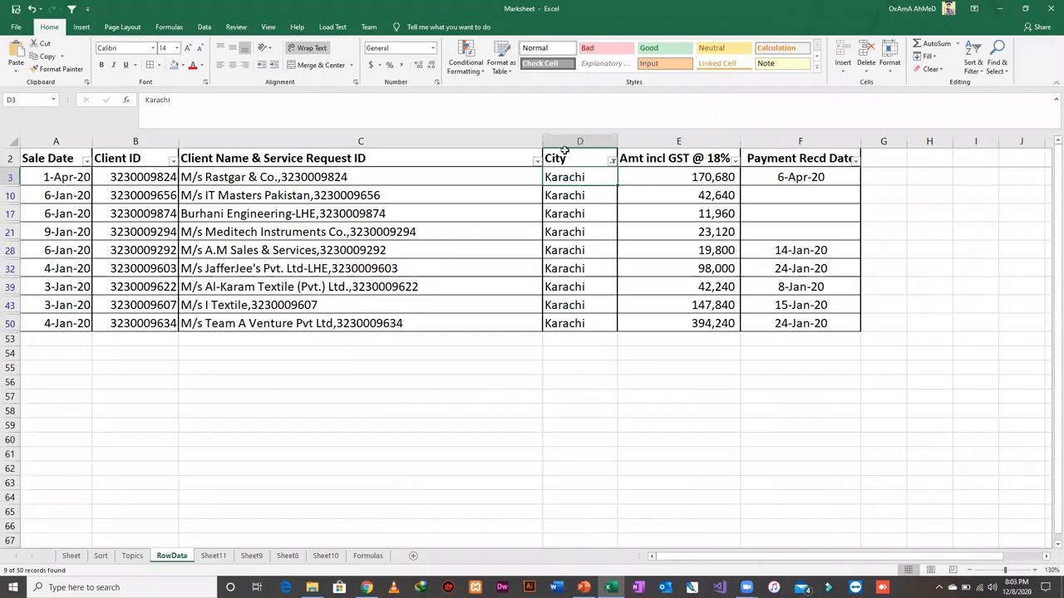
key("ctrl+shift+l")
- Filter the table to the Hyderabad rows with AutoFilter from cell D6, and remove the filter
left_click(583, 232)
key("alt+4")
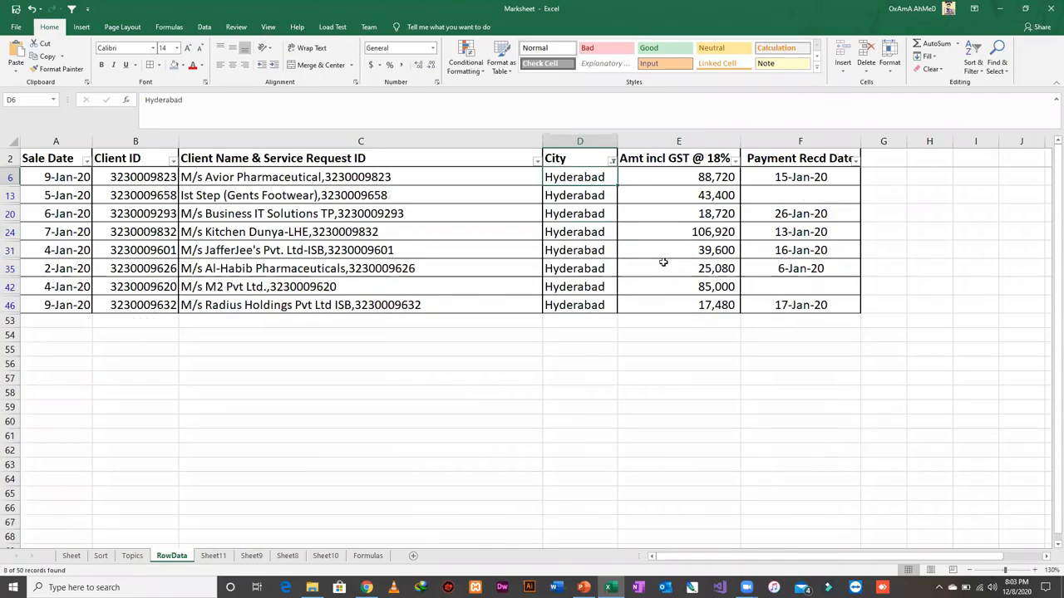
key("ctrl+shift+l")
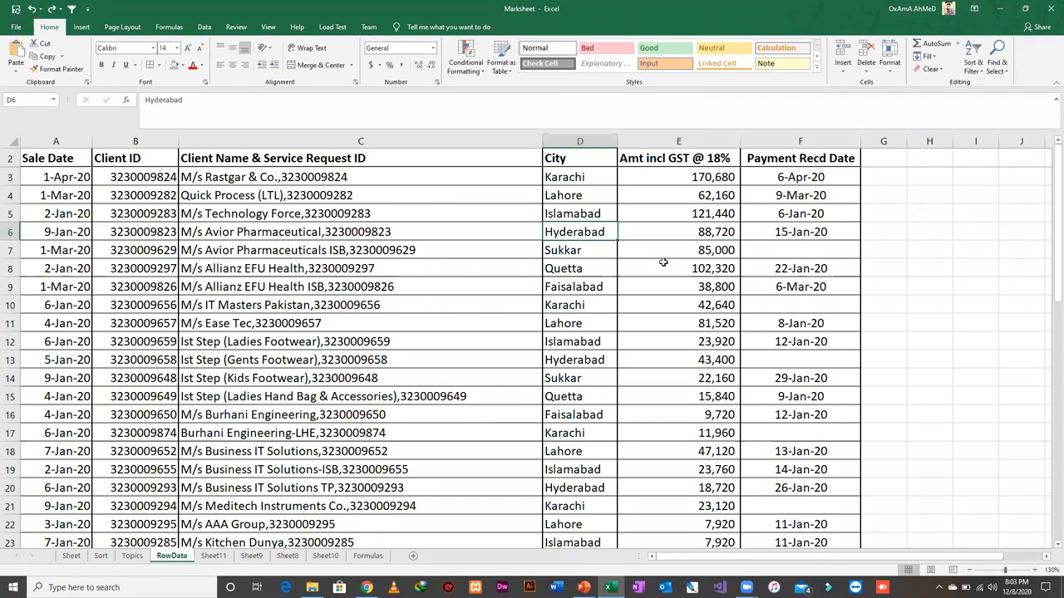
- Open the Sort sheet and filter its table to the 123 School rows with AutoFilter from cell B3
left_click(132, 556)
left_click(100, 556)
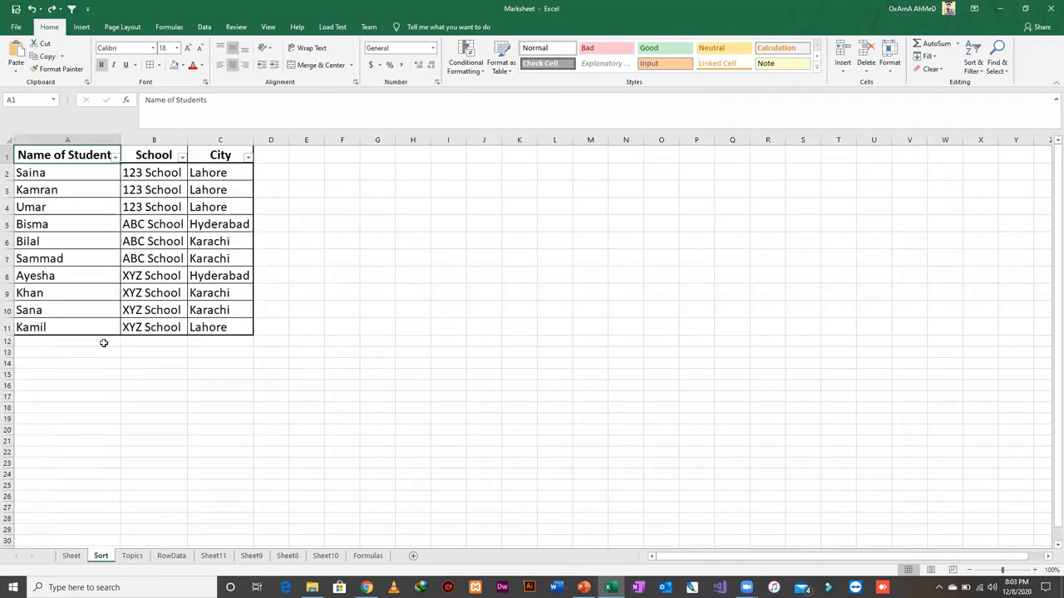
left_click(176, 187)
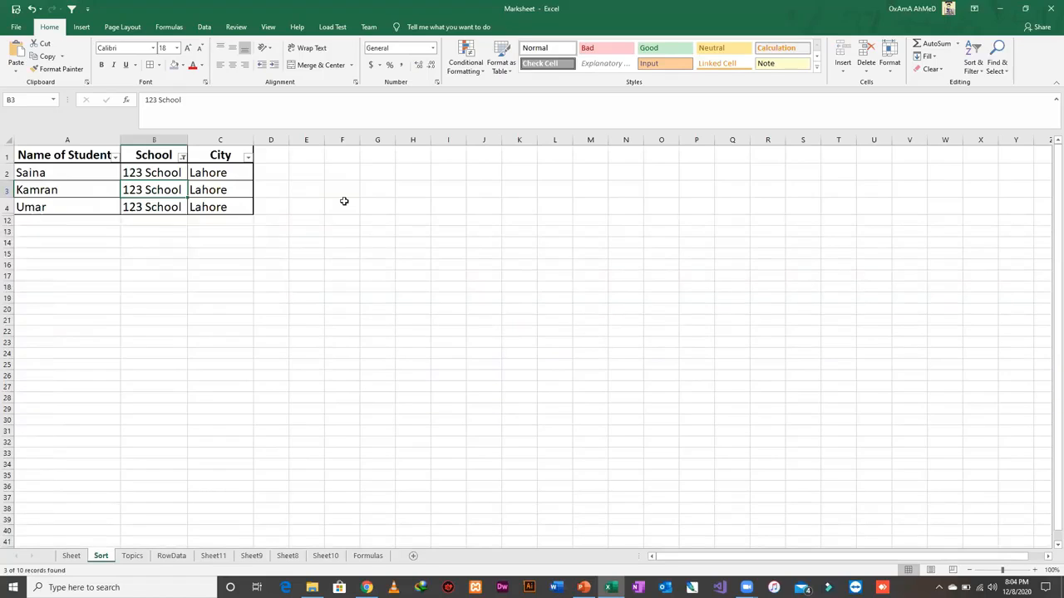
- Change the City entry in cell C4 to Karachi
left_click(232, 207)
type("Karachi")
key("Tab")
key("Right")
key("Left")
key("Left")
key("Up")
key("Left")
key("Up")
key("Down")
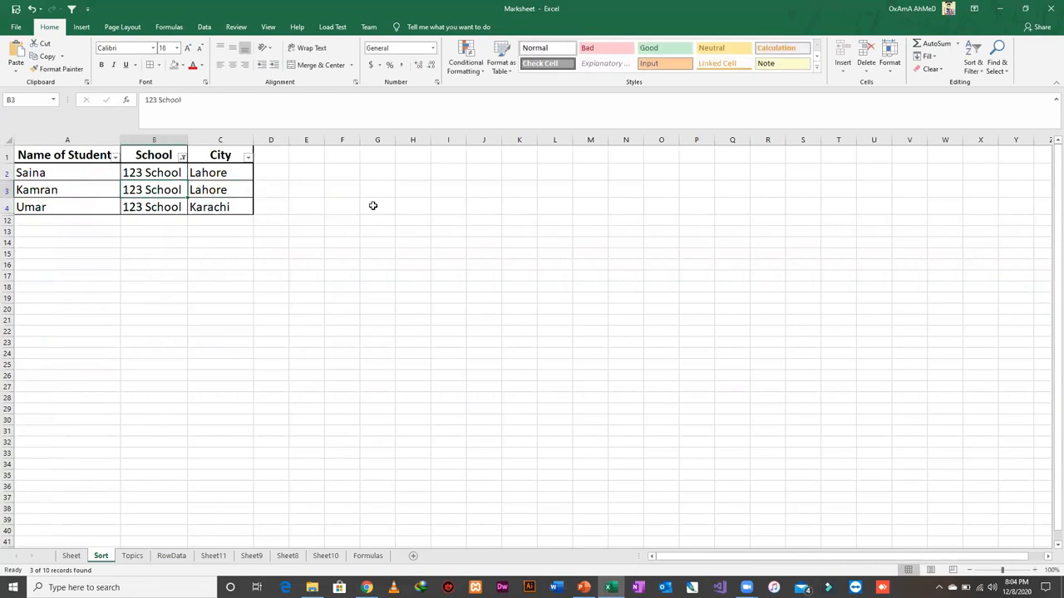
- Narrow the filtered student rows to Karachi with AutoFilter from City cell C4
key("Right")
key("Up")
key("Down")
key("Up")
key("Down")
key("Down")
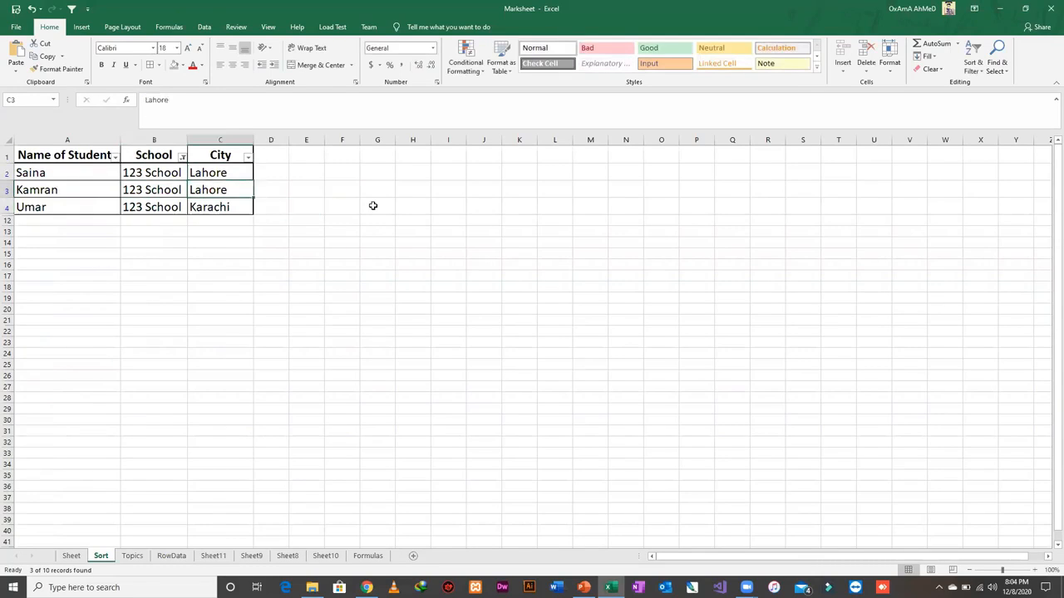
key("Left")
key("Up")
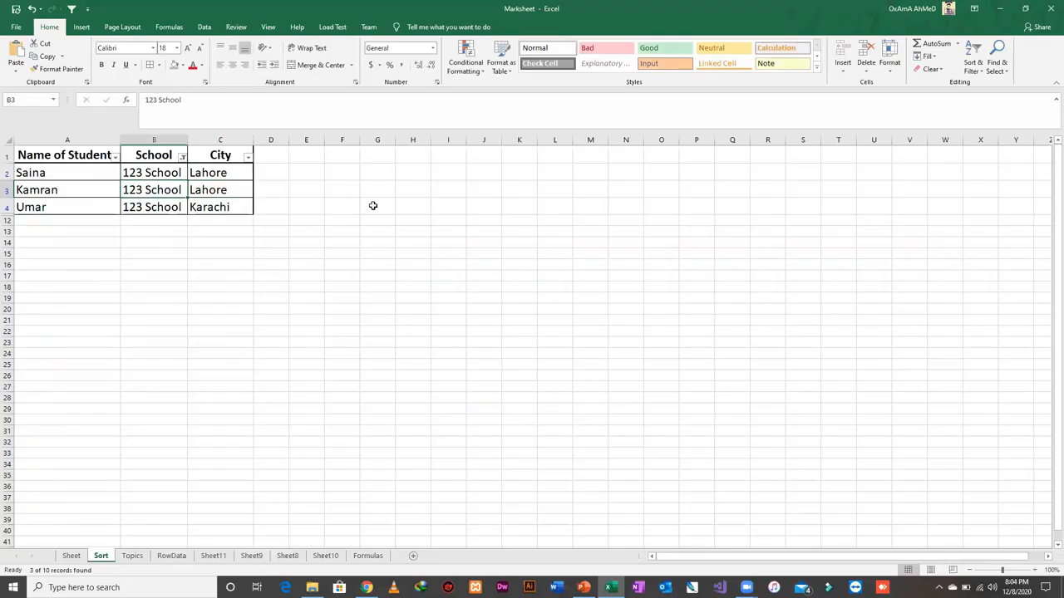
key("Right")
key("Down")
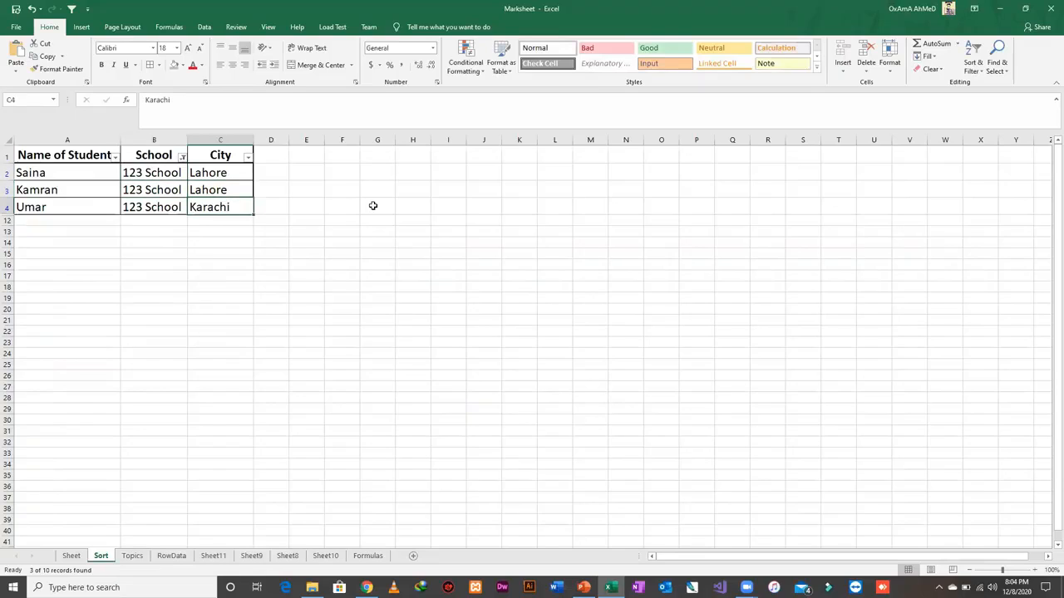
key("alt+4")
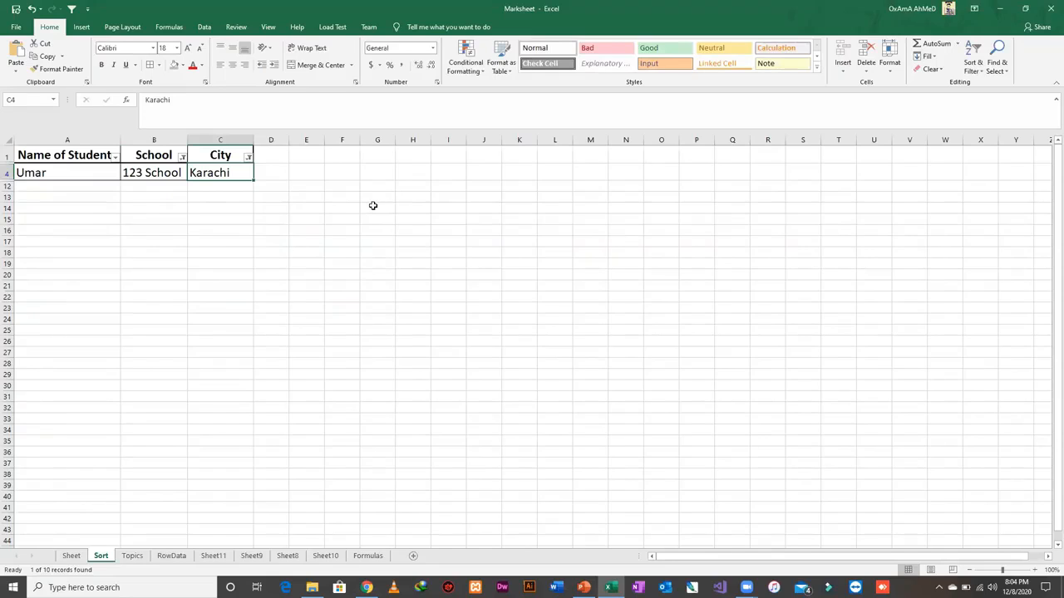
- Undo both filters and the City edit on the Sort sheet
key("ctrl+z")
key("ctrl+z")
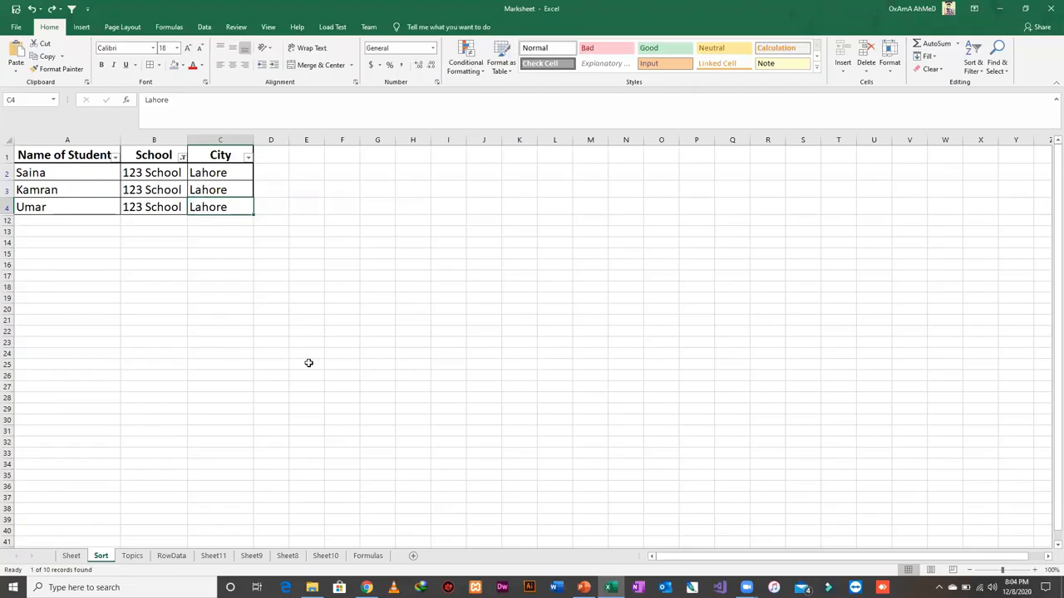
key("ctrl+z")
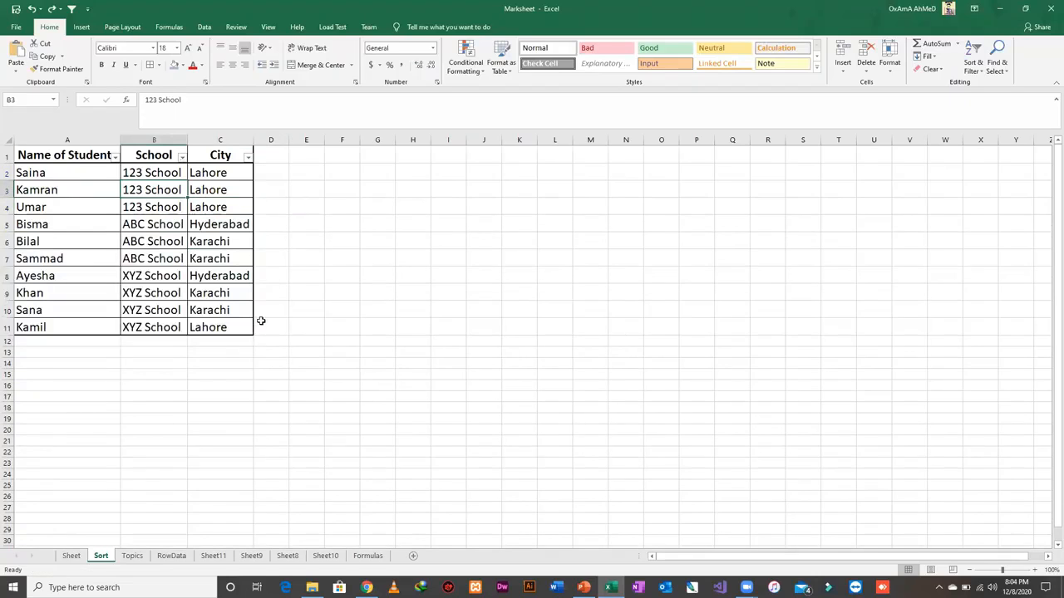
- Return to the RowData sheet and turn on filtering for the header row from Sale Date to Payment Recd Date
left_click(172, 555)
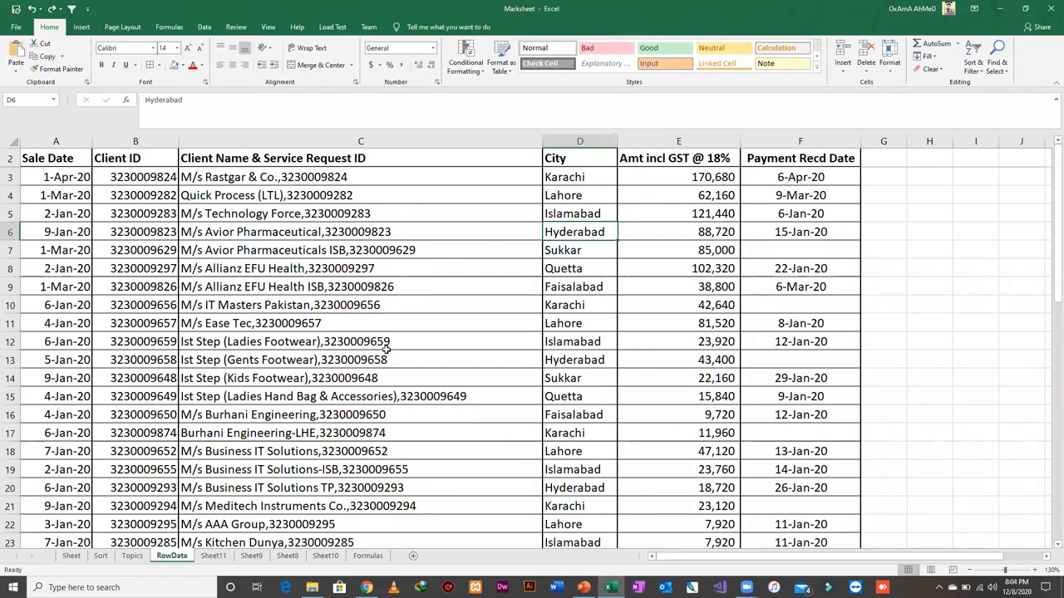
left_click(399, 172)
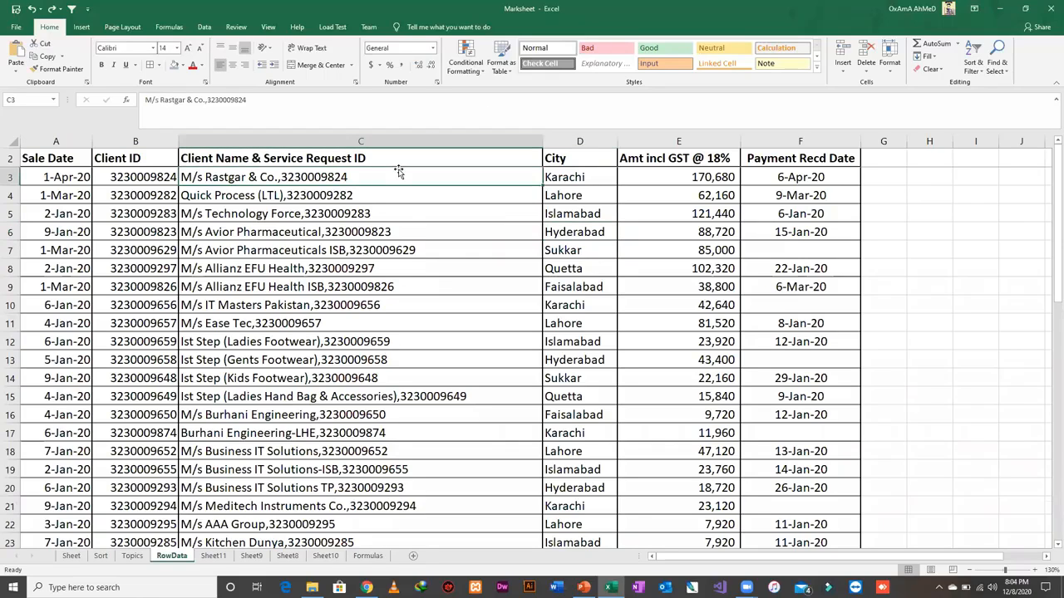
key("Up")
key("Left")
key("ctrl+shift+Left")
key("Left")
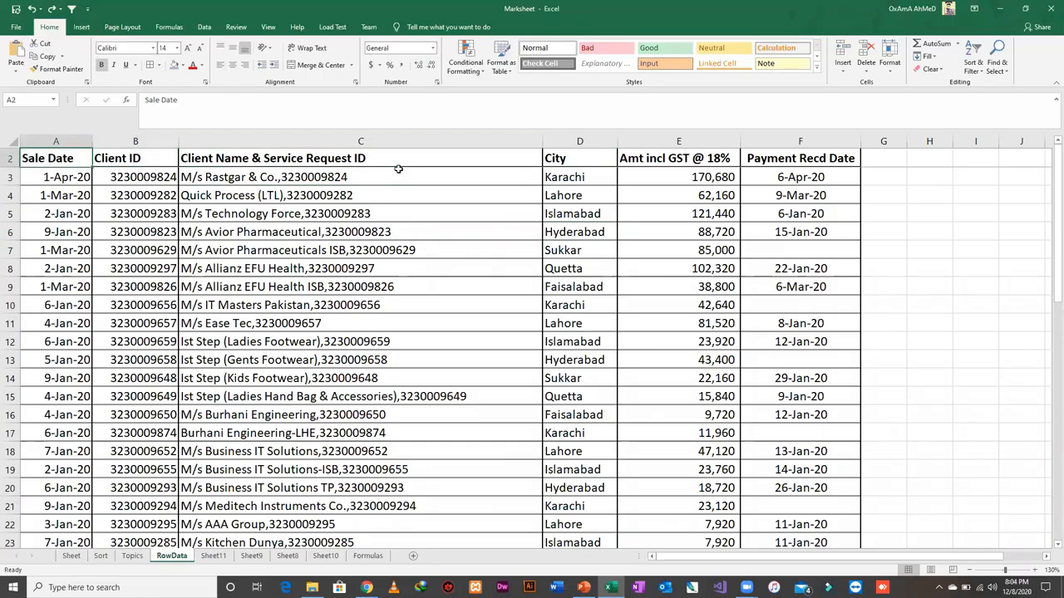
key("ctrl+shift+Right")
key("ctrl+shift+l")
- Look through the city entries in the City column's filter list, and close it without filtering
key("Right")
key("Right")
key("Right")
key("alt+Down")
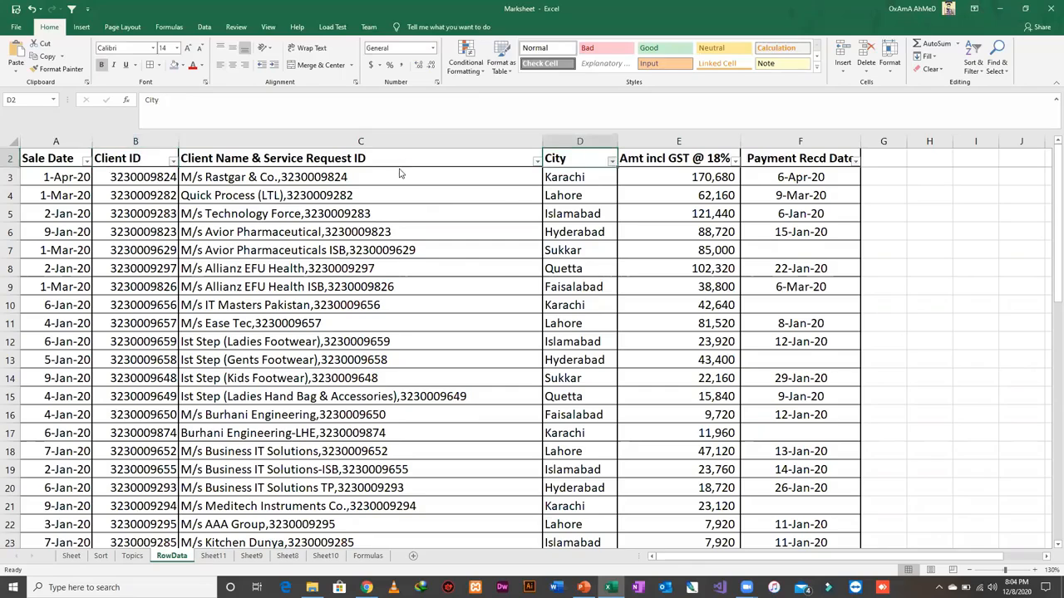
key("Down")
key("Down")
key("Down")
key("Down")
key("Down")
key("Down")
key("Down")
key("Down")
key("Down")
key("Down")
key("Down")
key("Down")
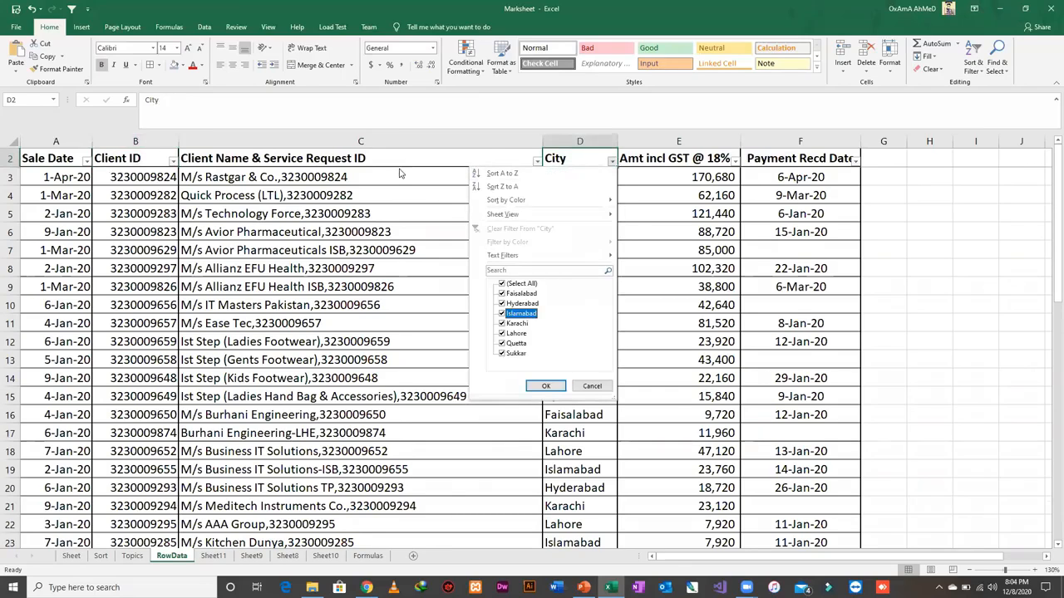
key("Down")
key("Down")
key("Up")
key("Up")
key("Down")
left_click(398, 170)
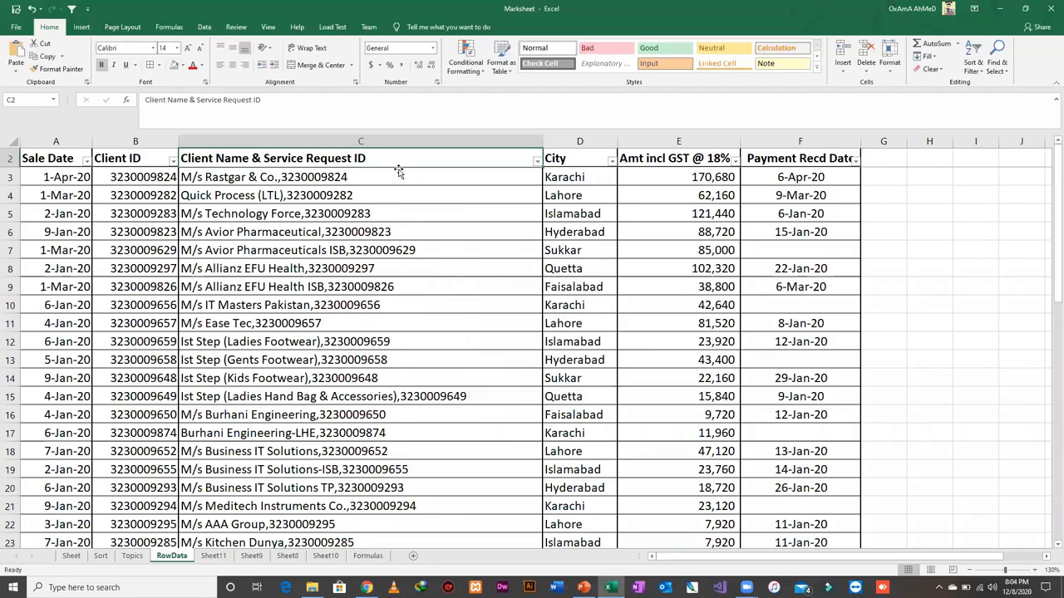
- Browse the entries in the Client Name & Service Request ID filter list, and cancel it
key("alt+Down")
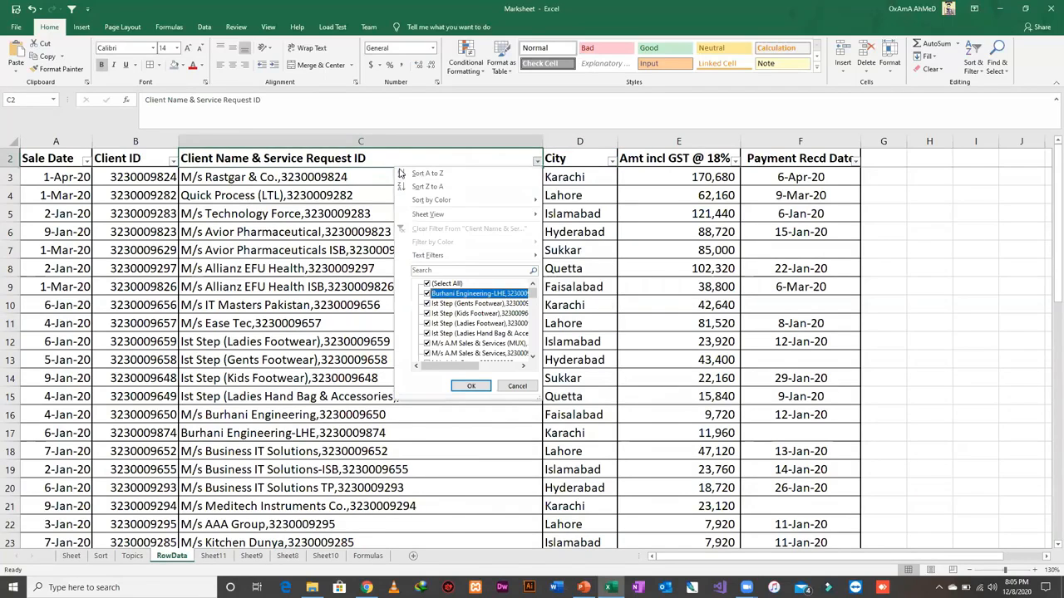
left_click_drag(532, 293, 540, 329)
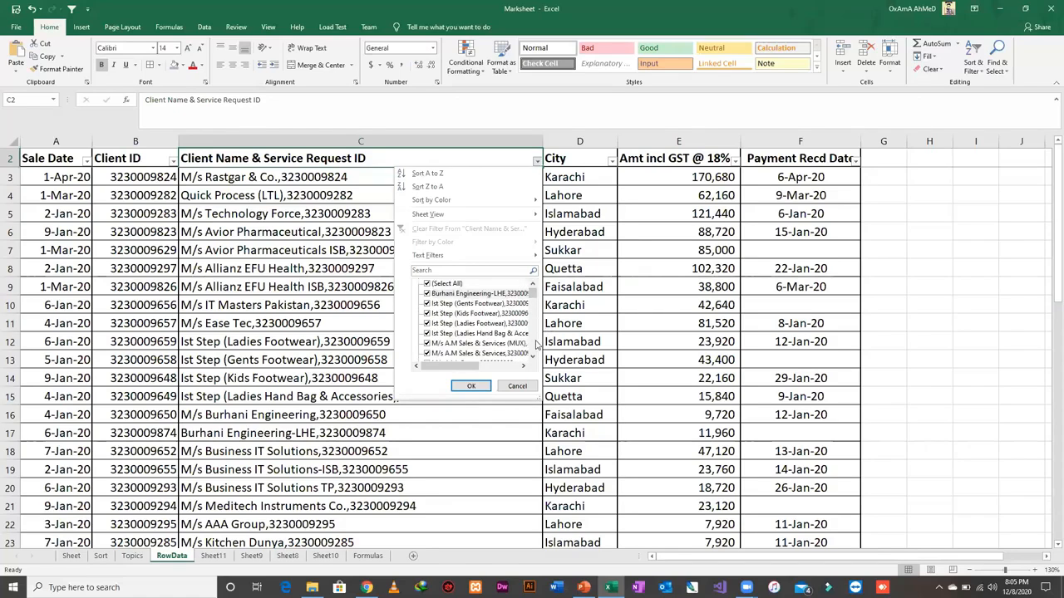
left_click_drag(533, 292, 533, 331)
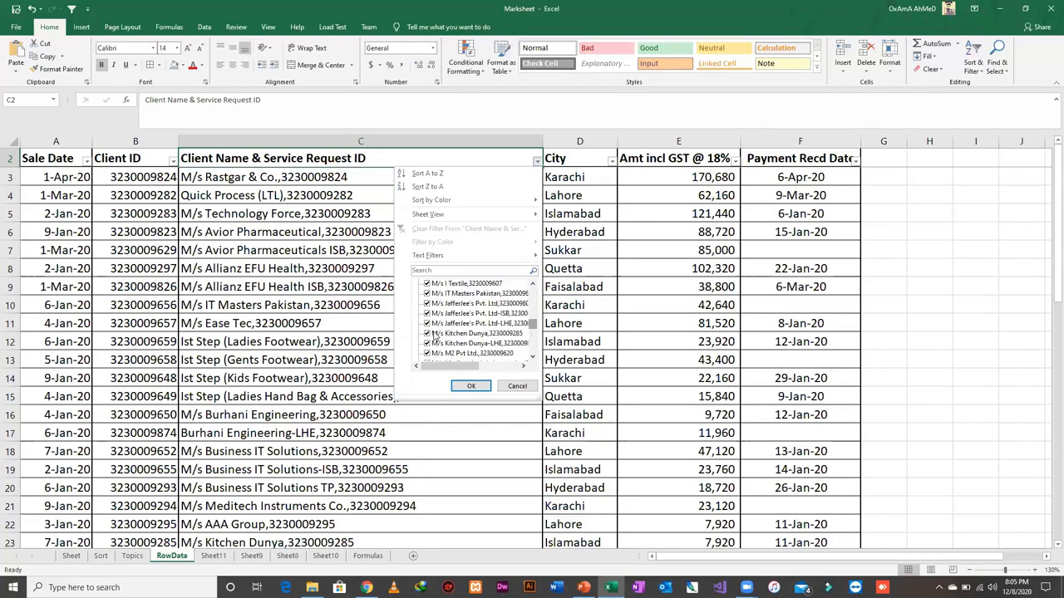
left_click(529, 385)
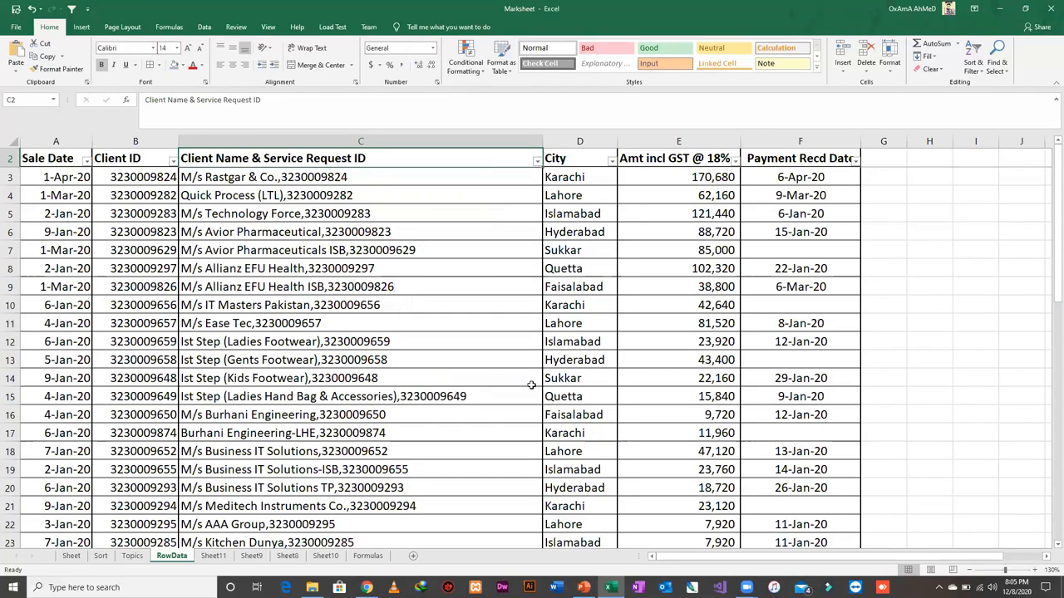
- Filter the sales table to the Karachi rows with AutoFilter from City cell D3
left_click(420, 201)
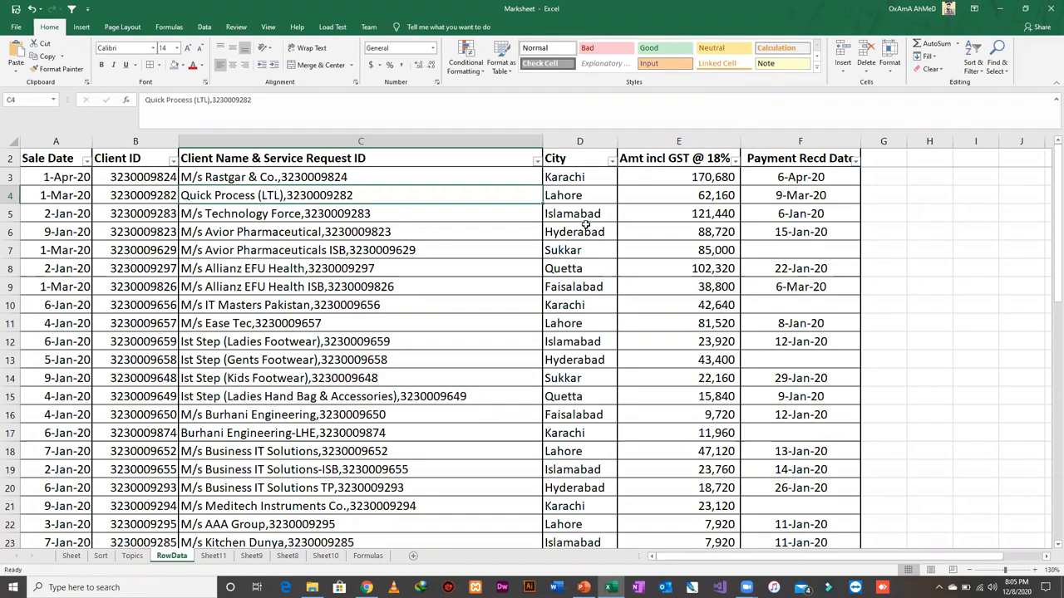
left_click(709, 233)
key("Up")
key("Up")
key("Up")
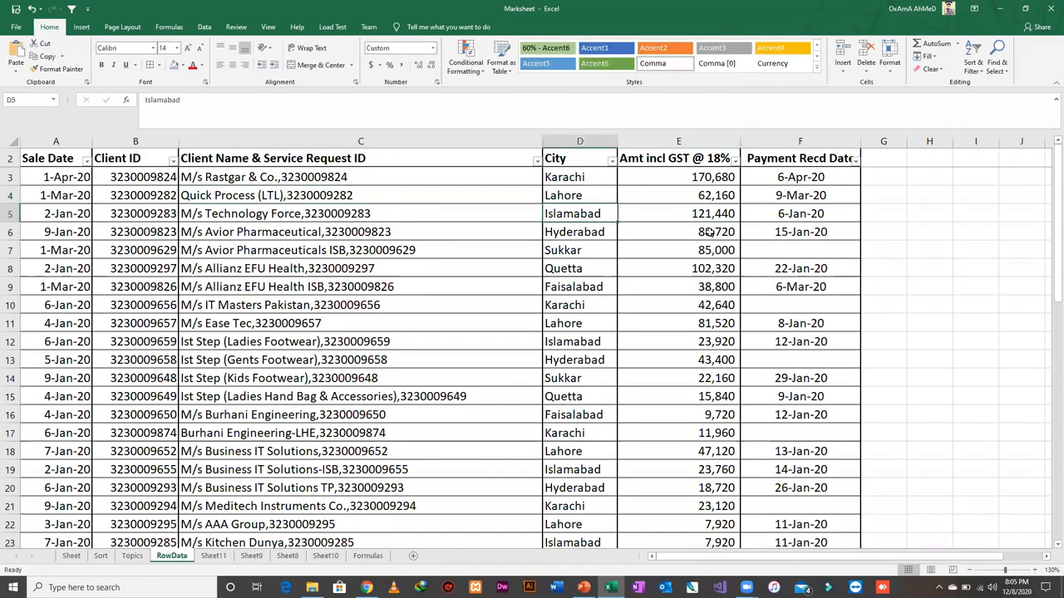
key("Left")
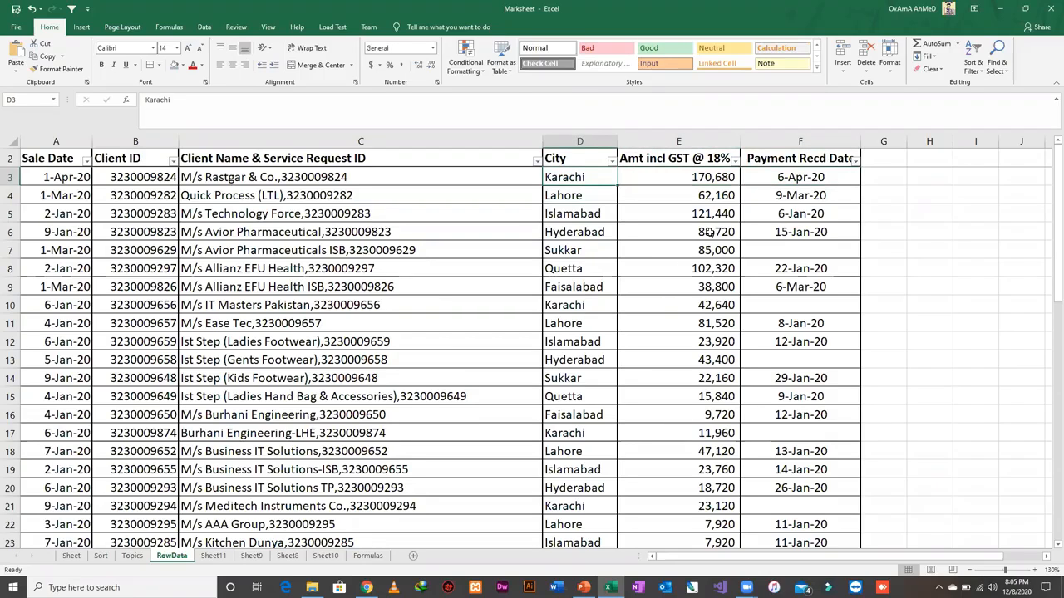
key("alt+4")
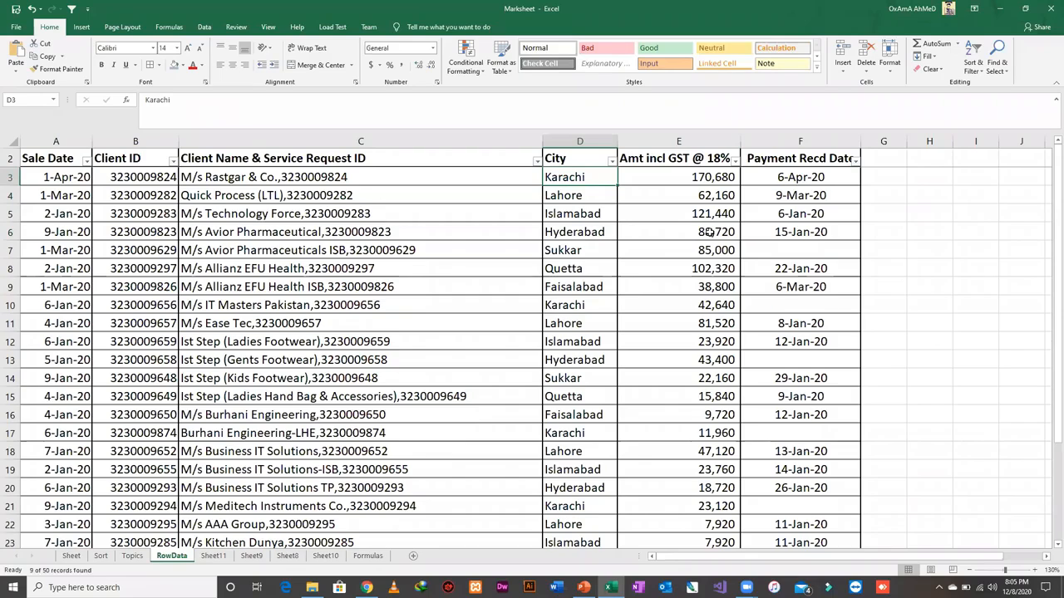
- Select the filtered amounts in the Amt incl GST @ 18% column from E3 to E50 to check their total
key("Right")
key("Down")
key("Down")
key("Down")
key("Down")
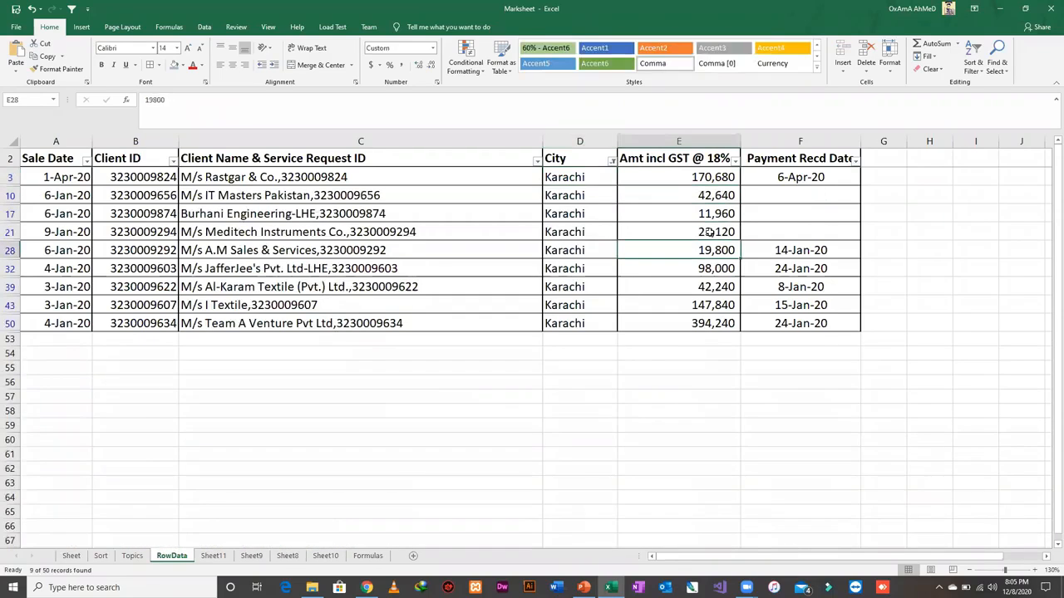
key("Up")
key("Up")
key("Up")
key("Up")
key("ctrl+shift+Down")
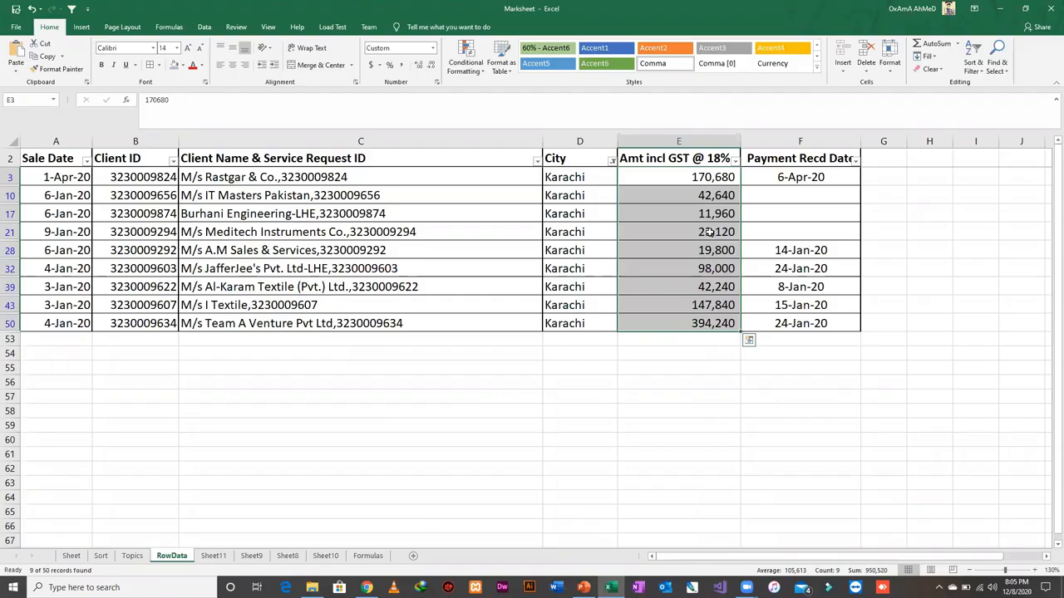
- Enter the formula =SUM(E3:E50) in cell E53 below the filtered amounts
key("Down")
key("Down")
key("Down")
key("Down")
key("Down")
key("Down")
key("Down")
key("Down")
key("Down")
key("Down")
key("Up")
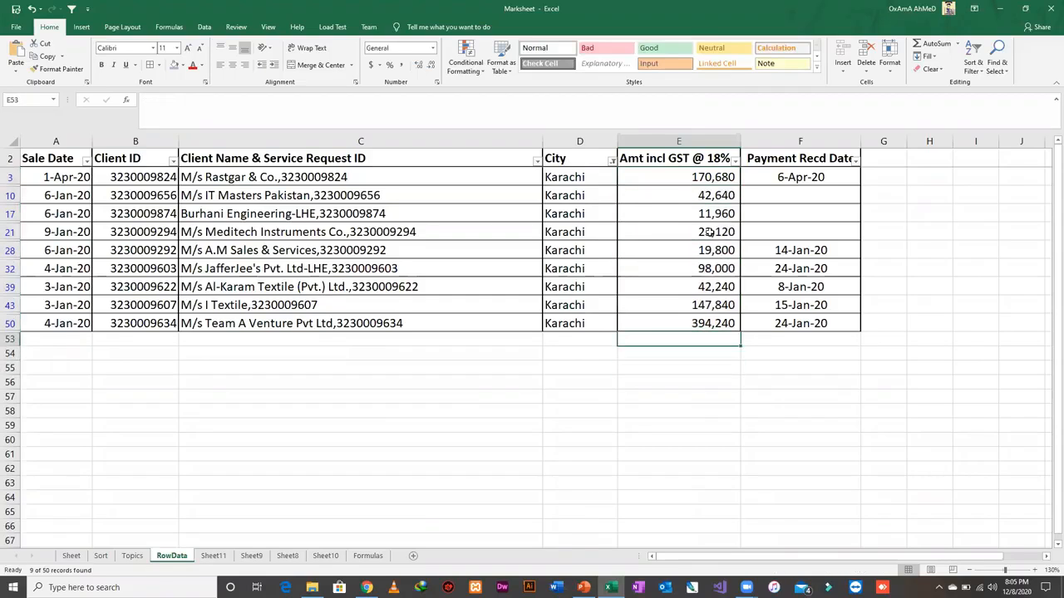
type("=sum(")
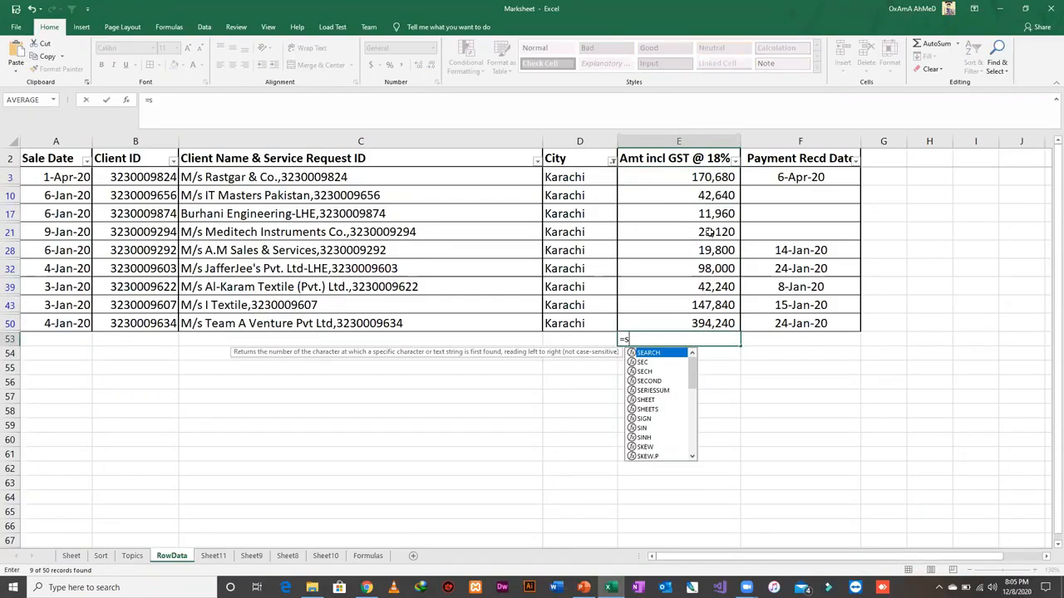
key("Up")
key("Up")
key("Up")
key("Up")
key("Up")
key("Up")
key("Up")
key("Up")
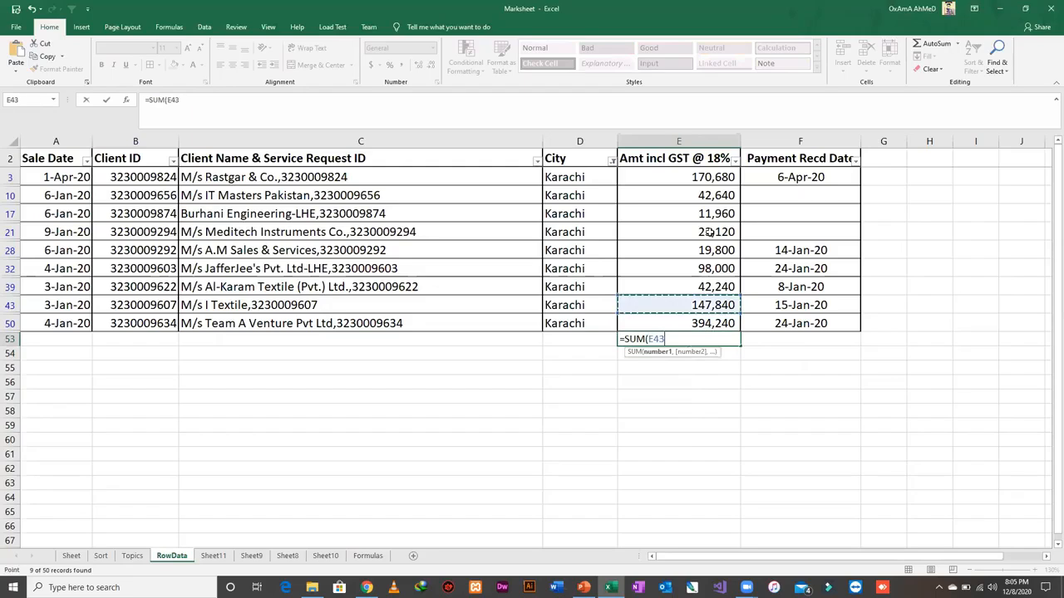
key("Up")
key("ctrl+shift+Down")
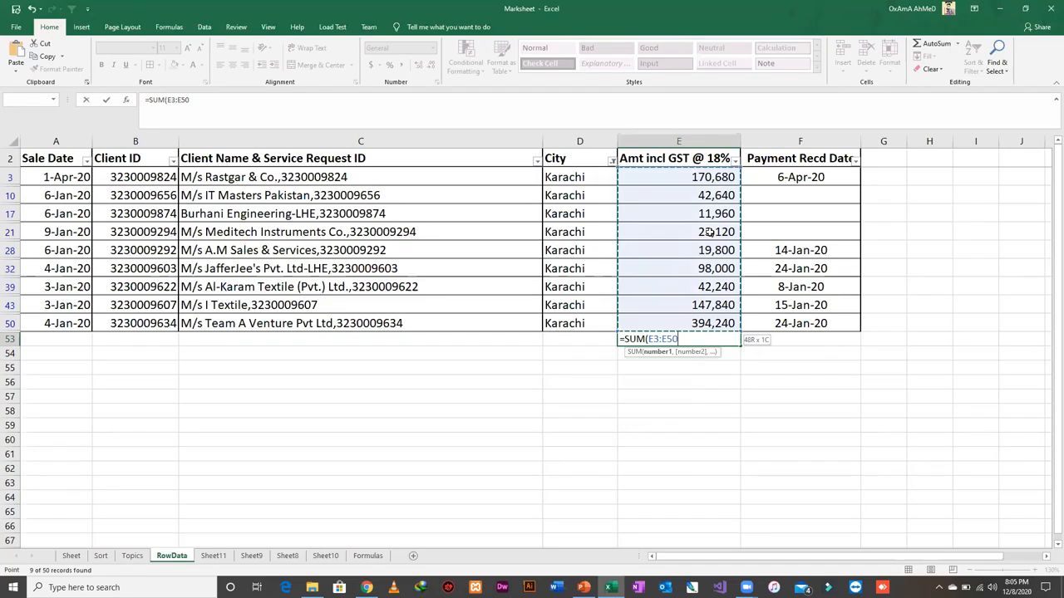
type(")")
key("Return")
key("Up")
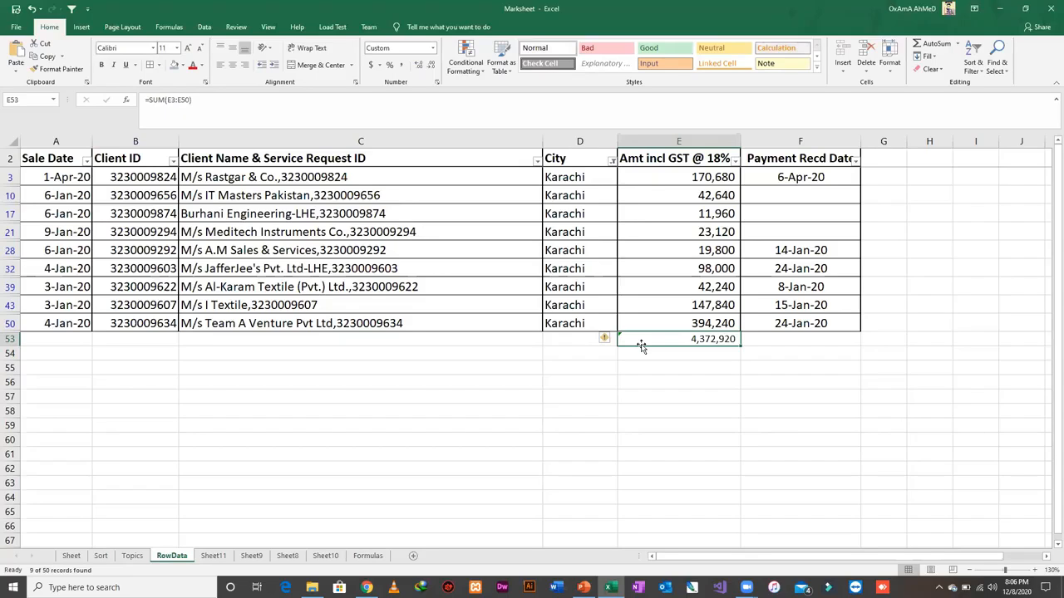
- Check which cities are selected in the City column's filter list, and cancel it
left_click(652, 184)
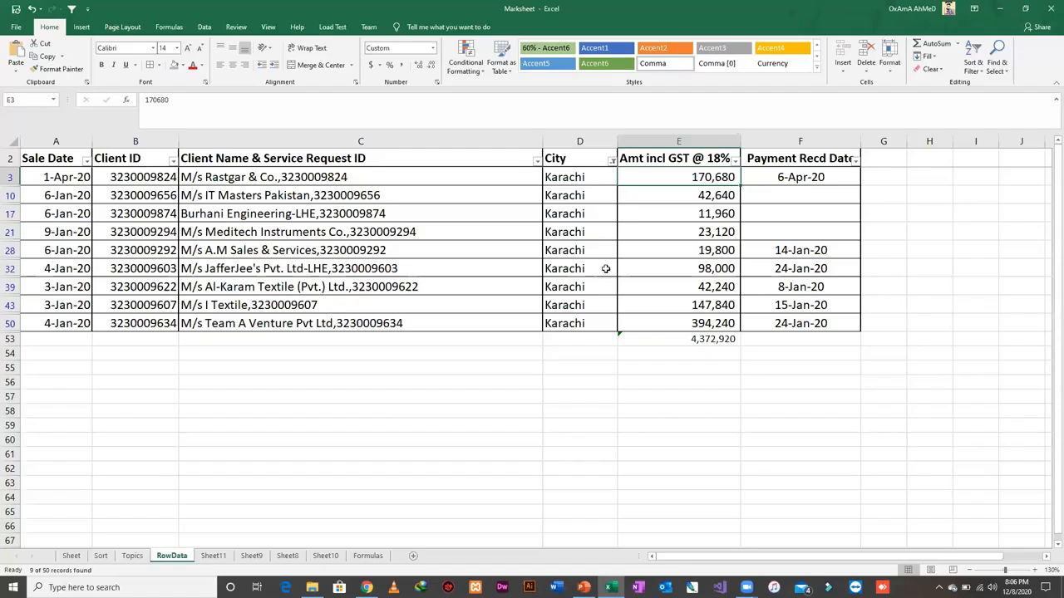
left_click(612, 161)
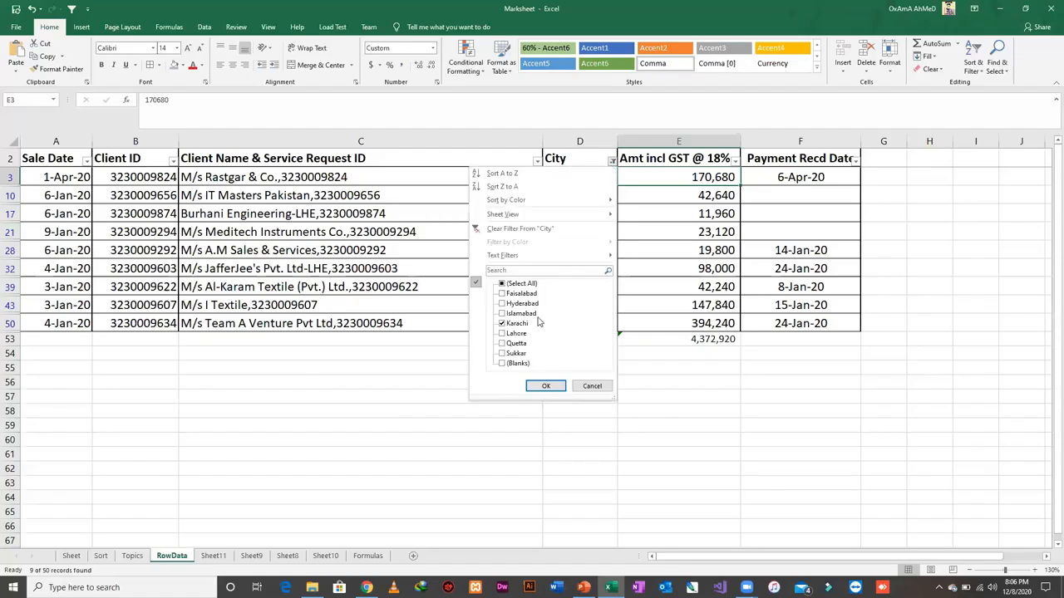
left_click(588, 388)
- Clear the SUM formula from cell E53 and go back up to the filtered amounts
left_click(715, 339)
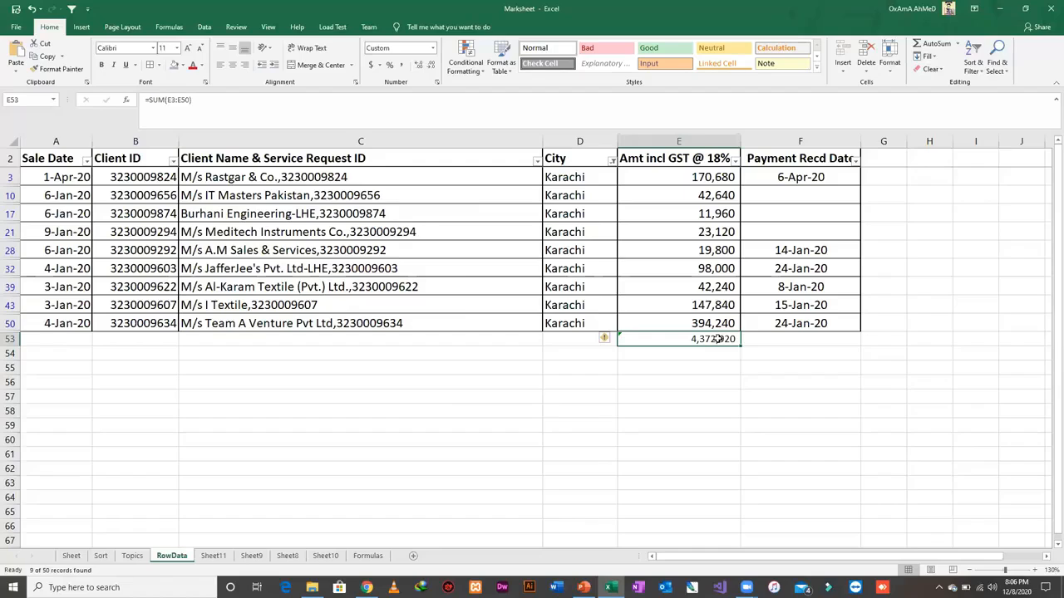
key("Delete")
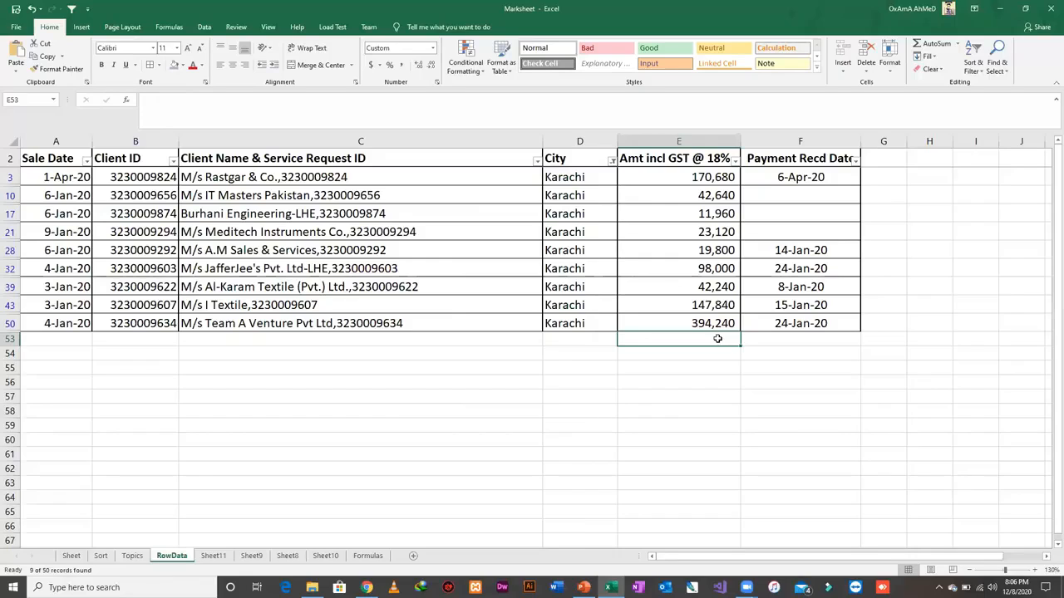
key("Up")
key("Up")
key("Up")
key("Up")
key("Up")
key("Up")
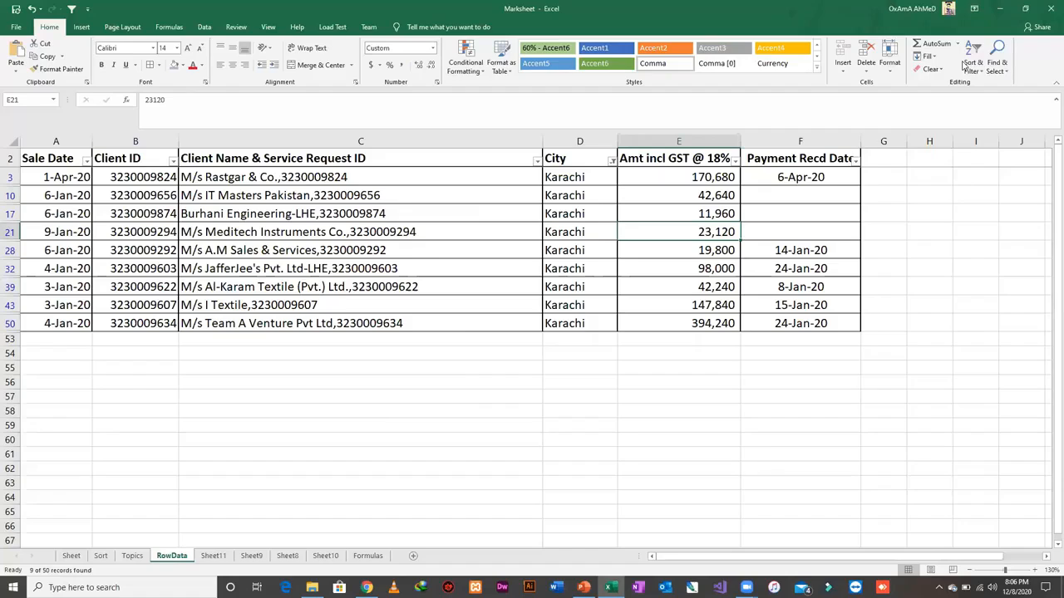
- Total the filtered amounts in cell E53 with AutoSum, entering =SUBTOTAL(9,E3:E52)
key("alt+Tab")
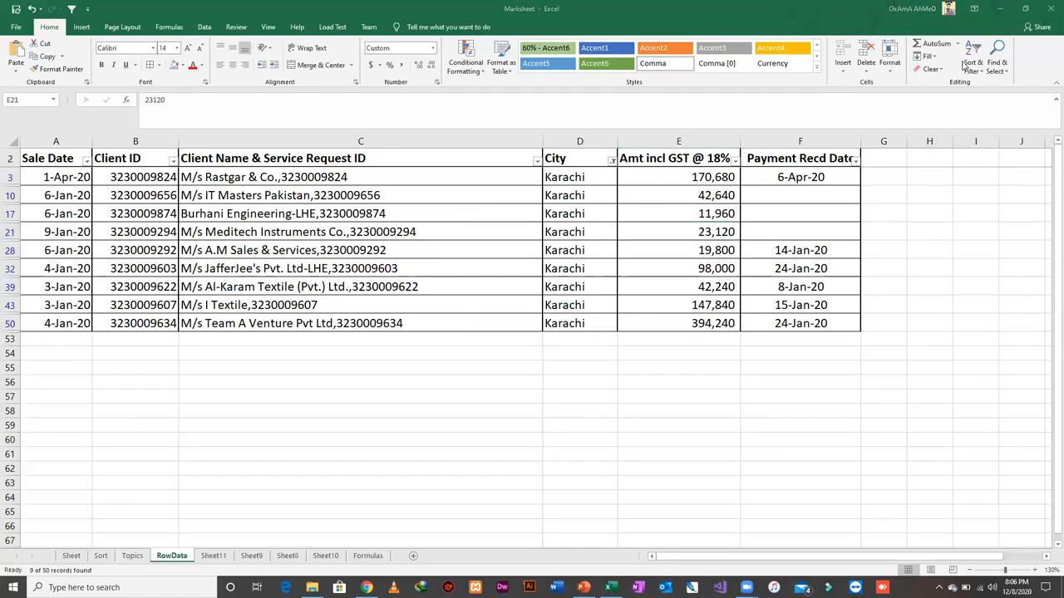
left_click(673, 390)
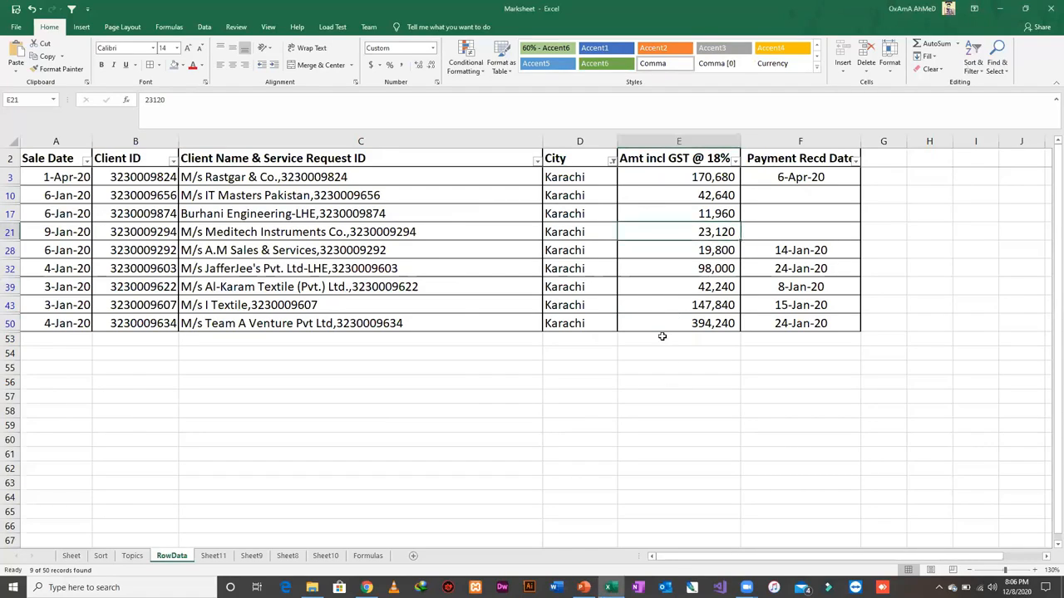
left_click(662, 340)
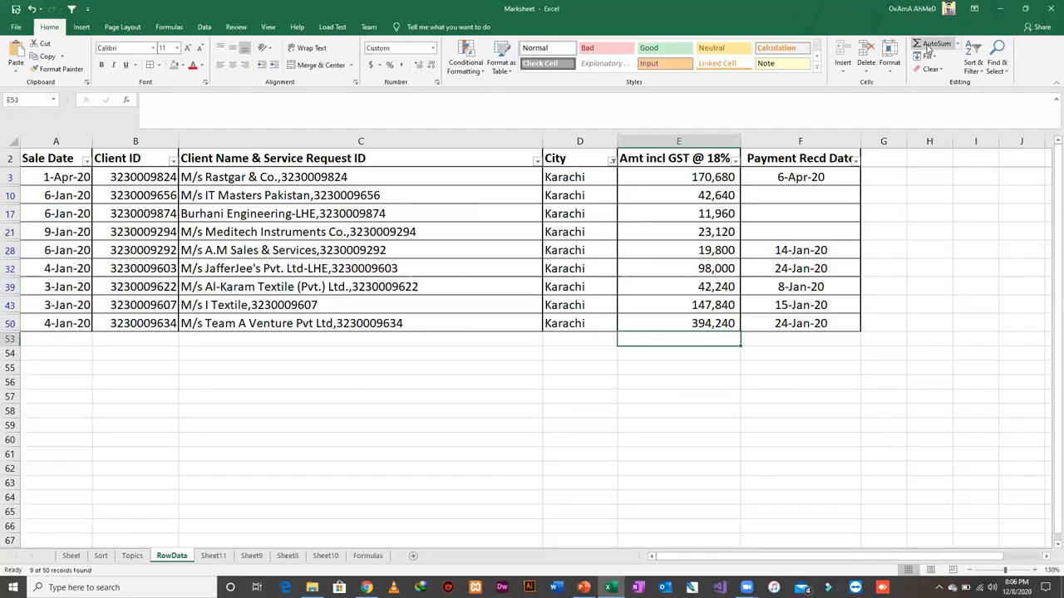
left_click(958, 44)
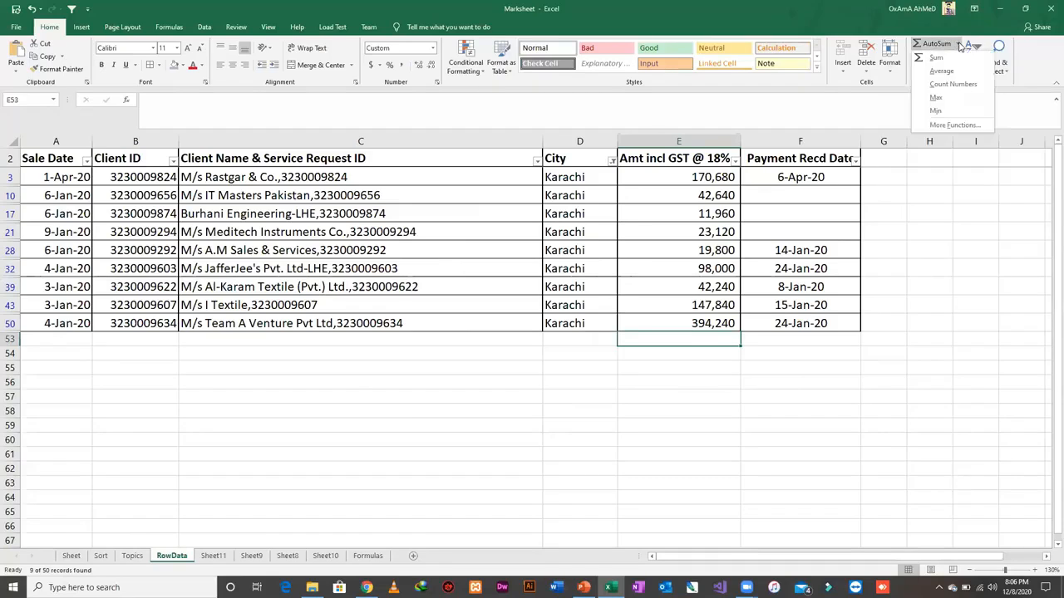
left_click(917, 30)
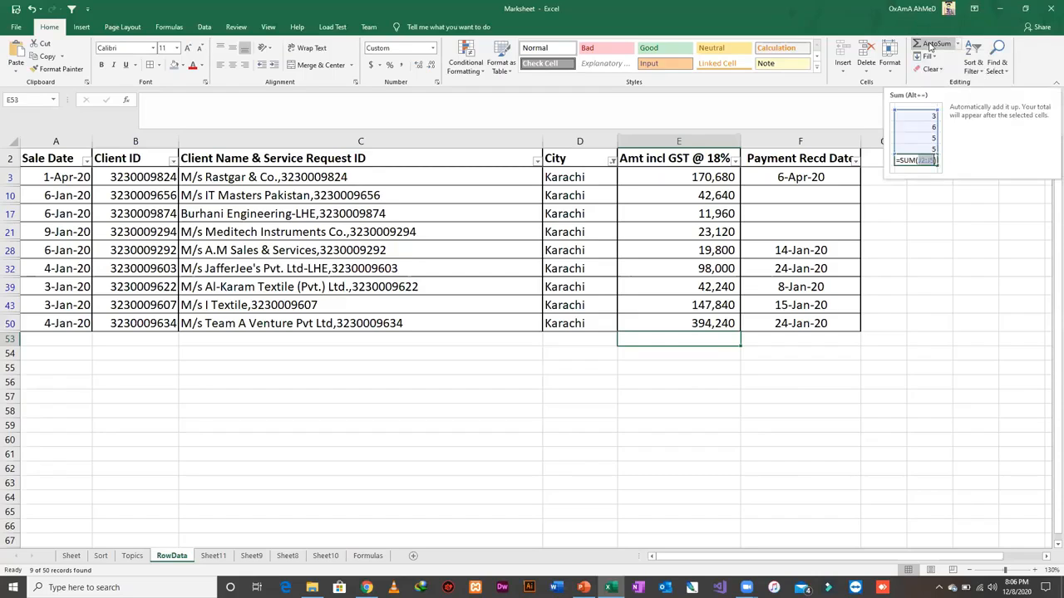
left_click(929, 46)
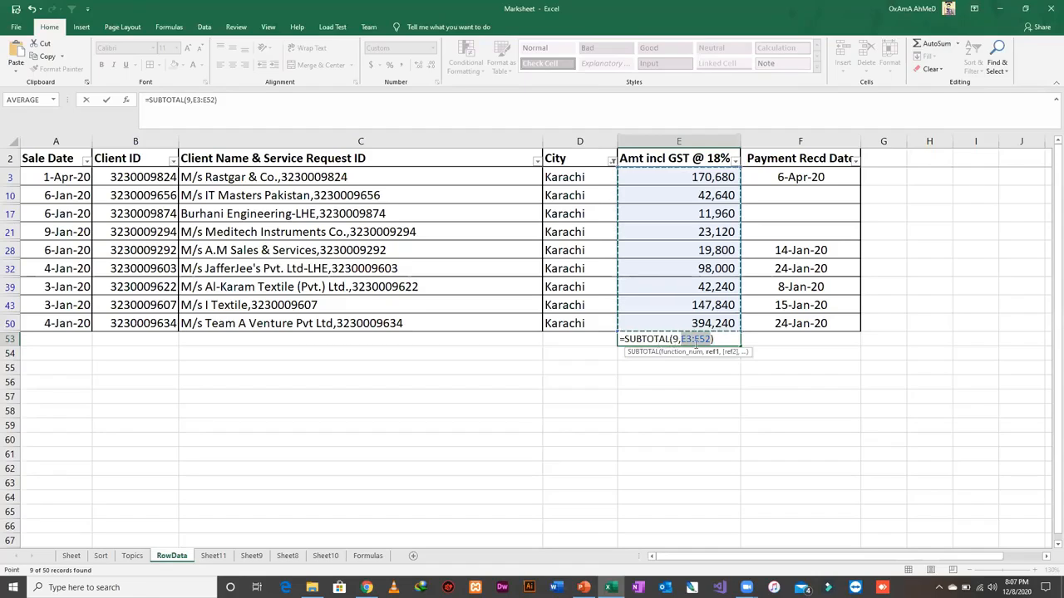
key("Return")
- Inspect the formula that AutoSum placed in cell E53 and the filtered amounts above it
left_click(721, 340)
key("Up")
key("Left")
key("Right")
key("ctrl+shift+Up")
key("Down")
key("Down")
key("Up")
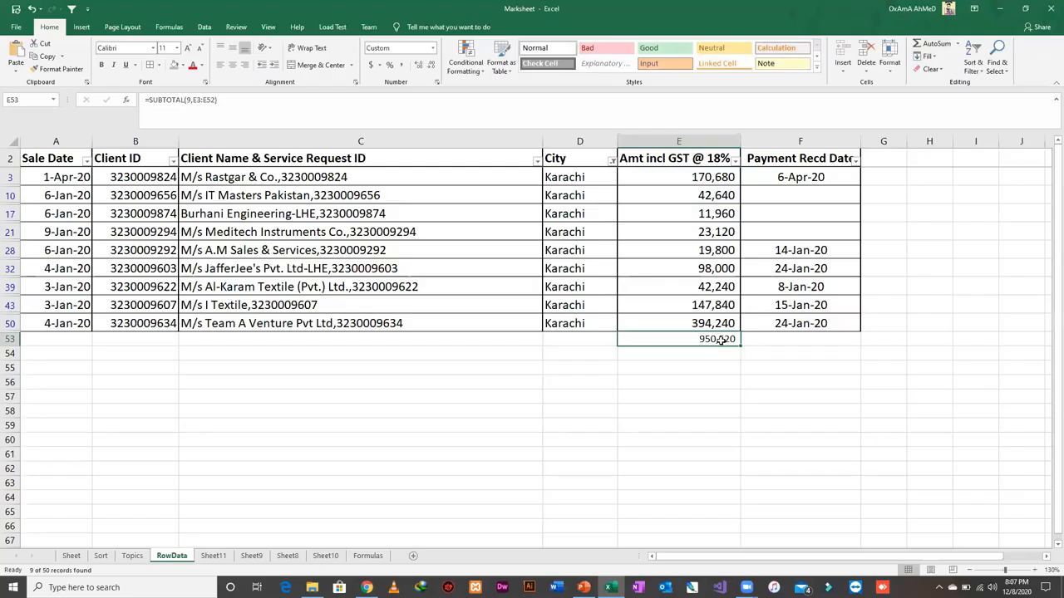
- Clear cell E53 and start a SUBTOTAL formula in it by hand
key("Delete")
type("=sub")
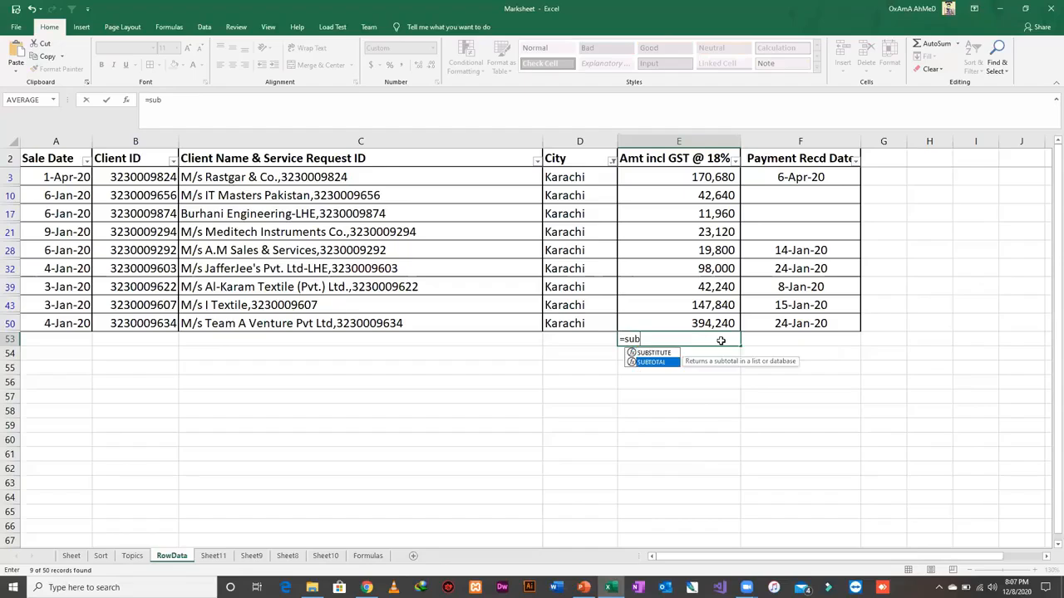
key("Tab")
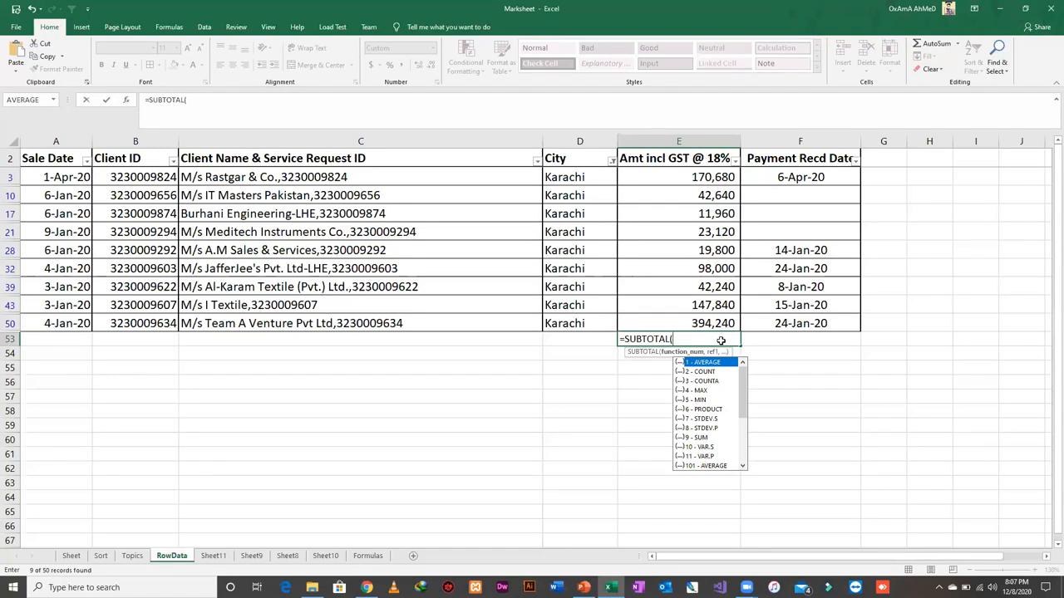
- Look through the function numbers that SUBTOTAL offers, ending on 9 - SUM
key("Down")
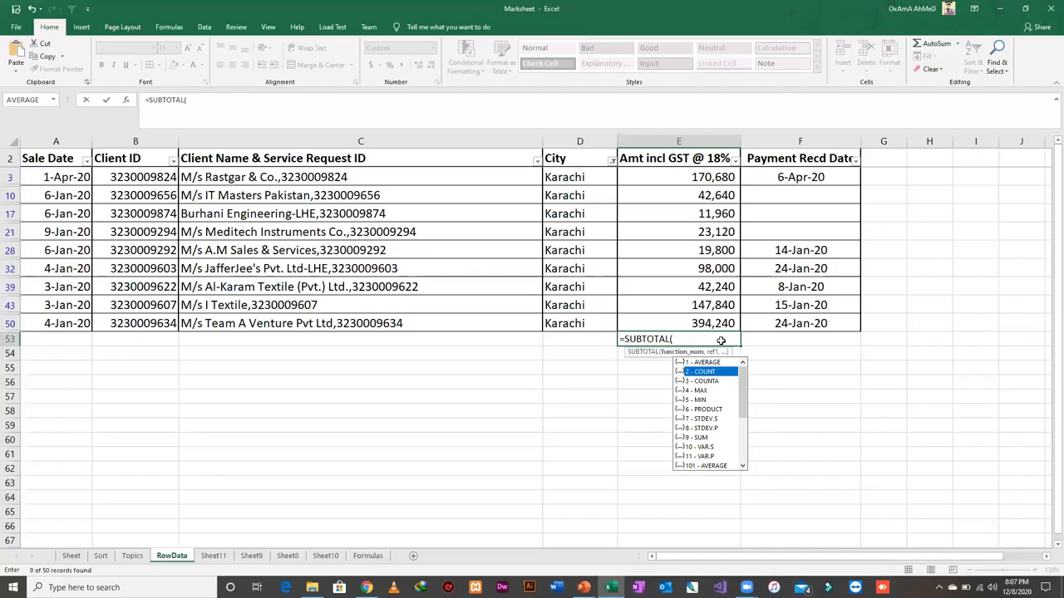
key("Down")
key("Down")
key("Down")
key("Down")
key("Down")
key("Down")
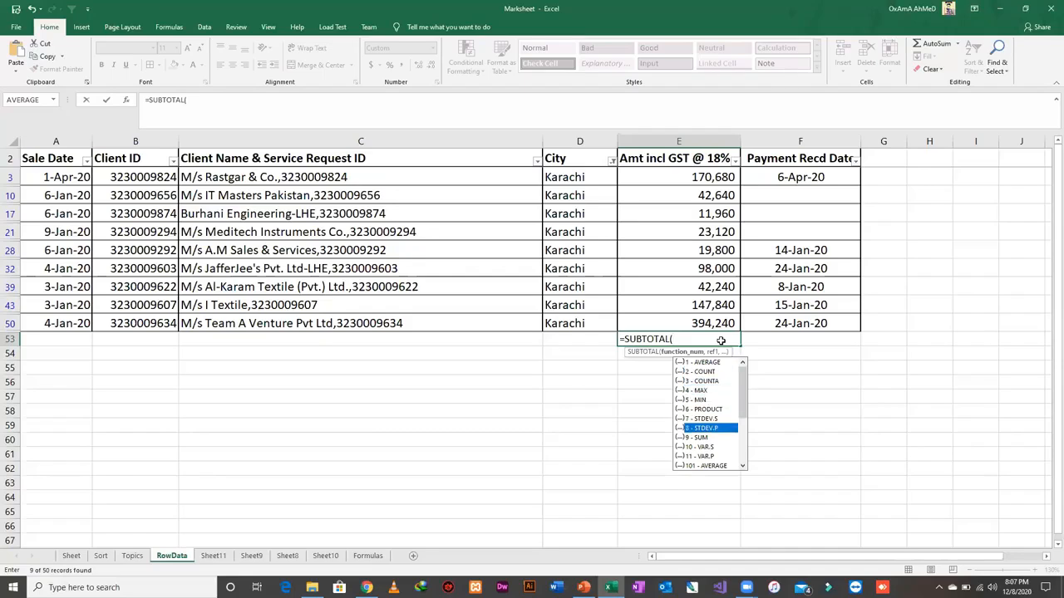
key("Down")
key("Down")
key("Down")
key("Down")
key("Down")
key("Down")
key("Down")
key("Down")
key("Up")
key("Up")
key("Up")
key("Up")
key("Up")
key("Up")
key("Up")
key("Up")
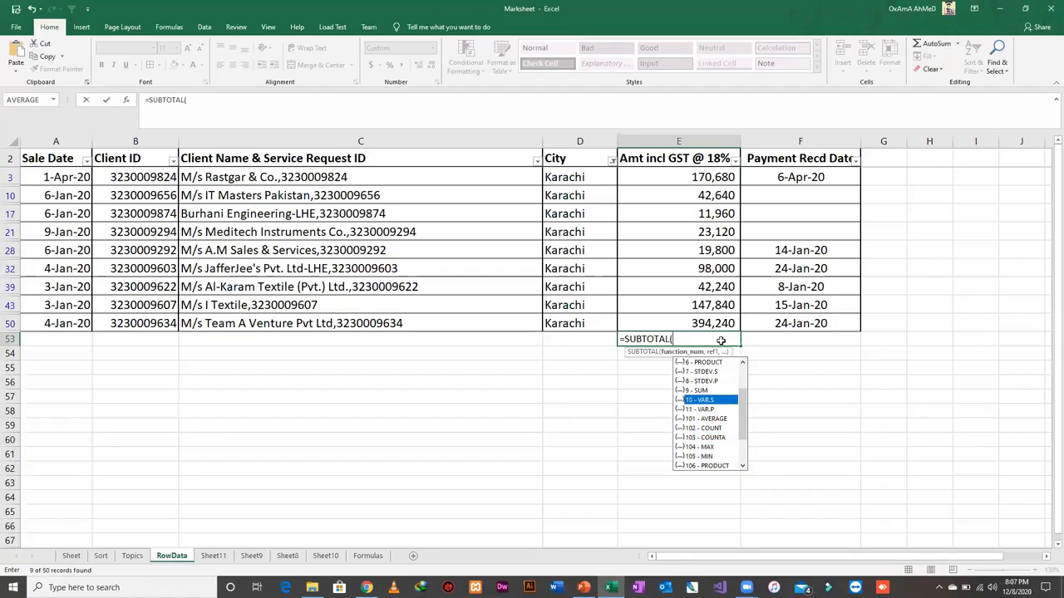
key("Up")
key("Up")
key("Up")
key("Up")
key("Up")
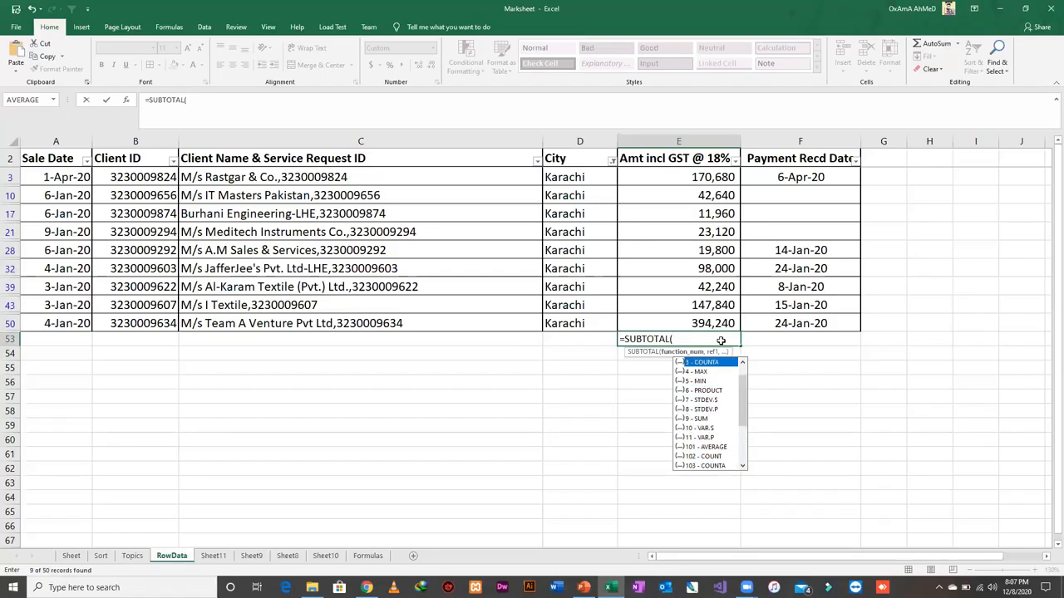
key("Down")
key("Down")
key("Up")
key("Up")
key("Down")
key("Down")
key("Down")
key("Down")
key("Down")
key("Down")
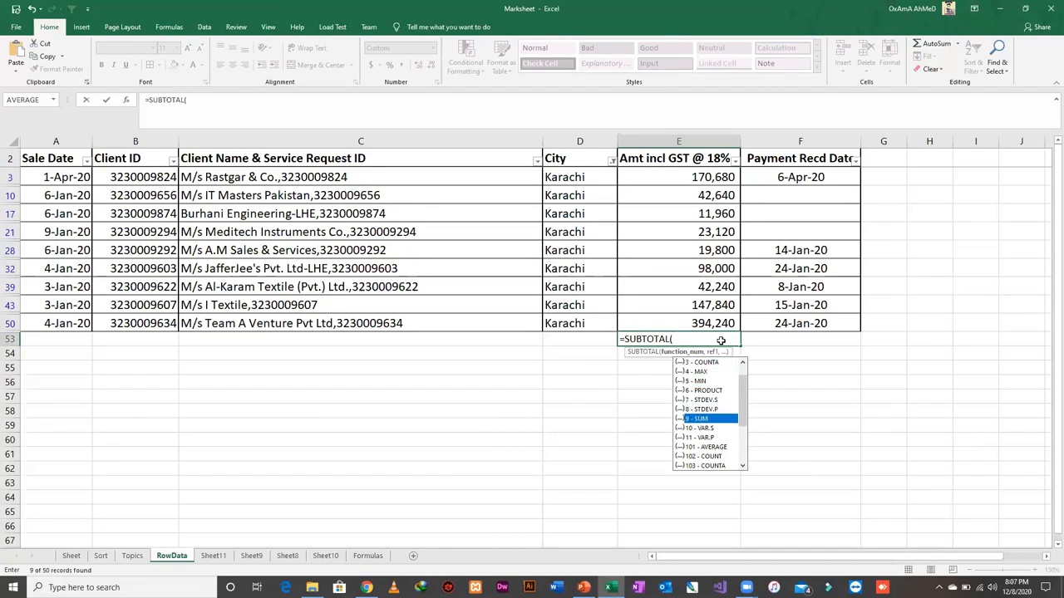
- Complete the formula in cell E53 as =SUBTOTAL(9,E3:E50) over the filtered amounts
type("9")
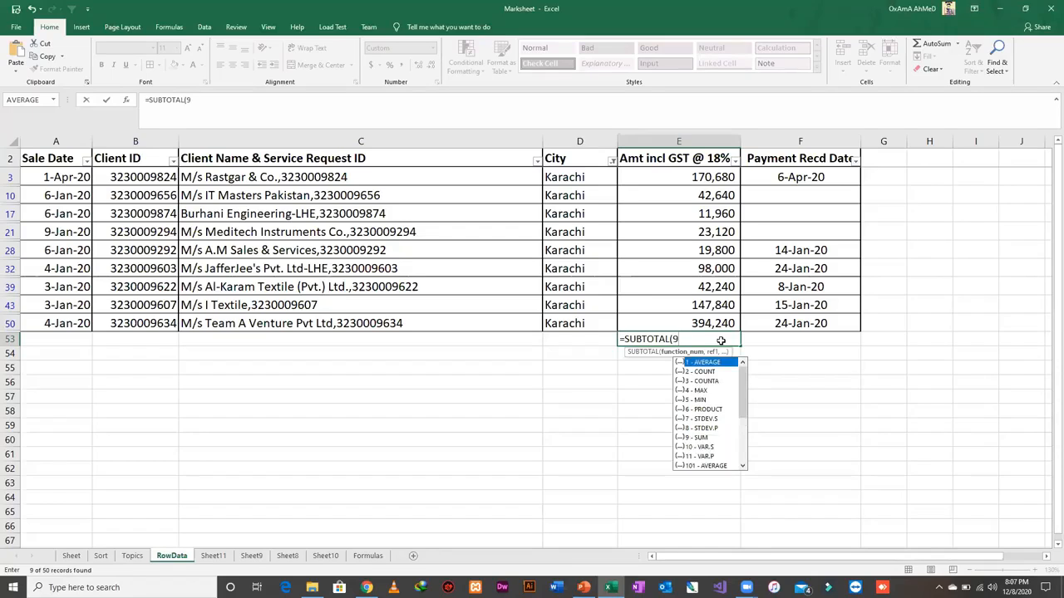
type(",")
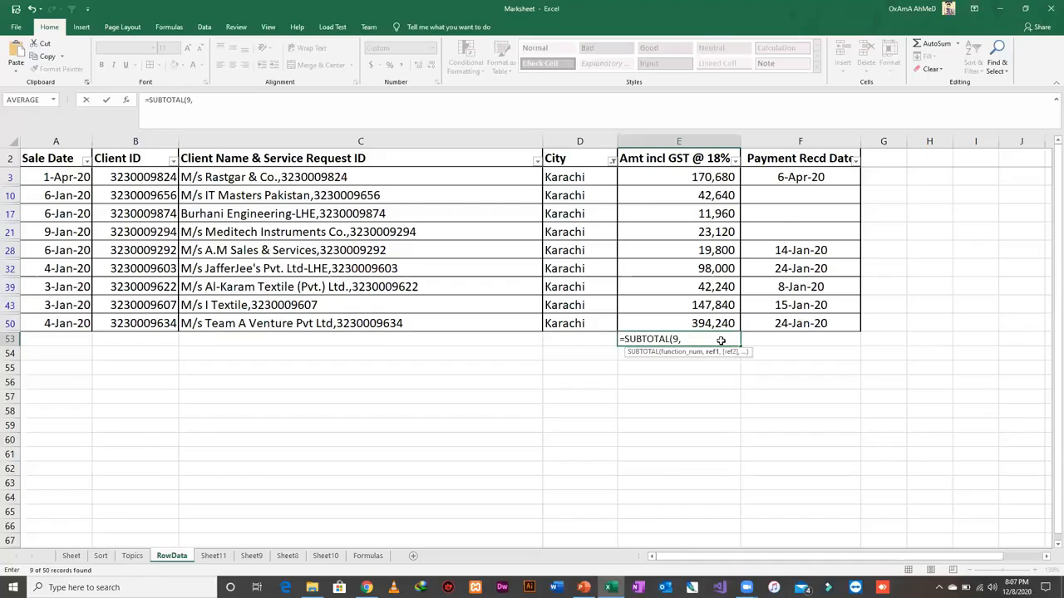
key("Up")
key("Up")
key("Up")
key("Up")
key("Up")
key("Up")
key("Up")
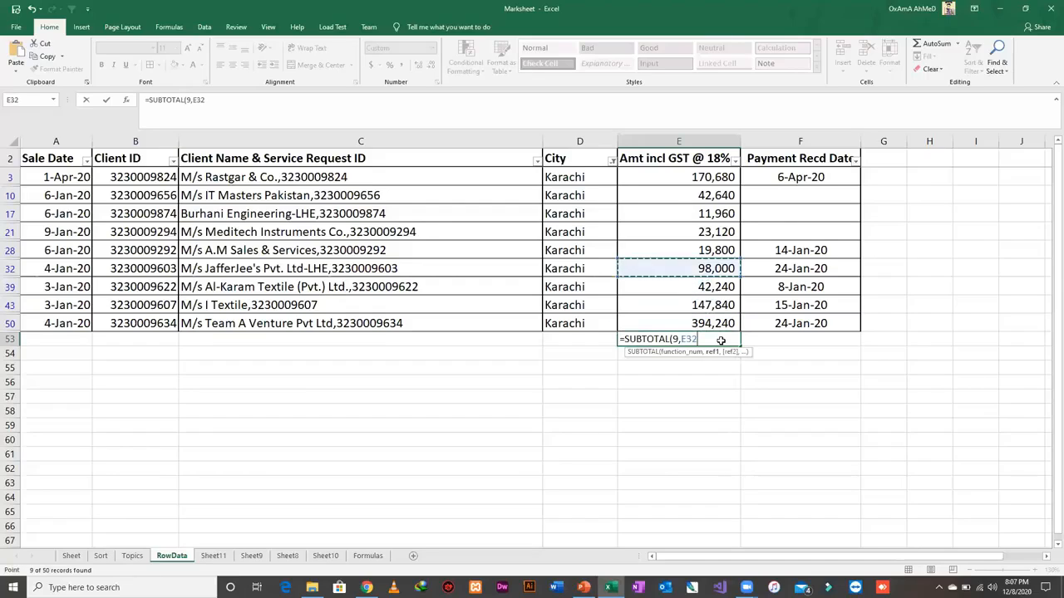
key("Up")
key("Up")
key("ctrl+shift+Down")
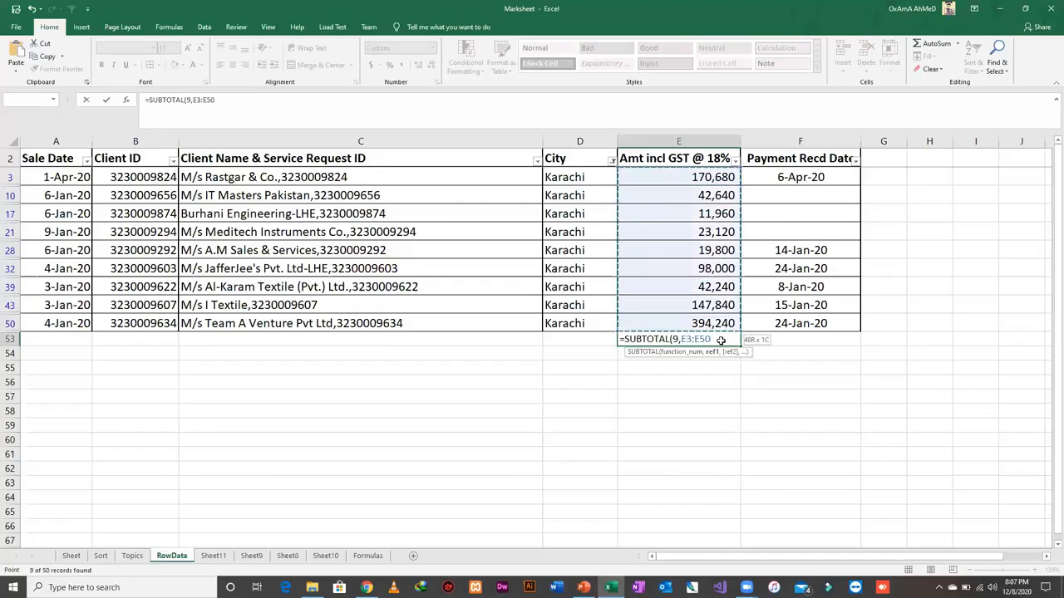
key("Return")
- Clear the SUBTOTAL formula from cell E53
left_click(720, 339)
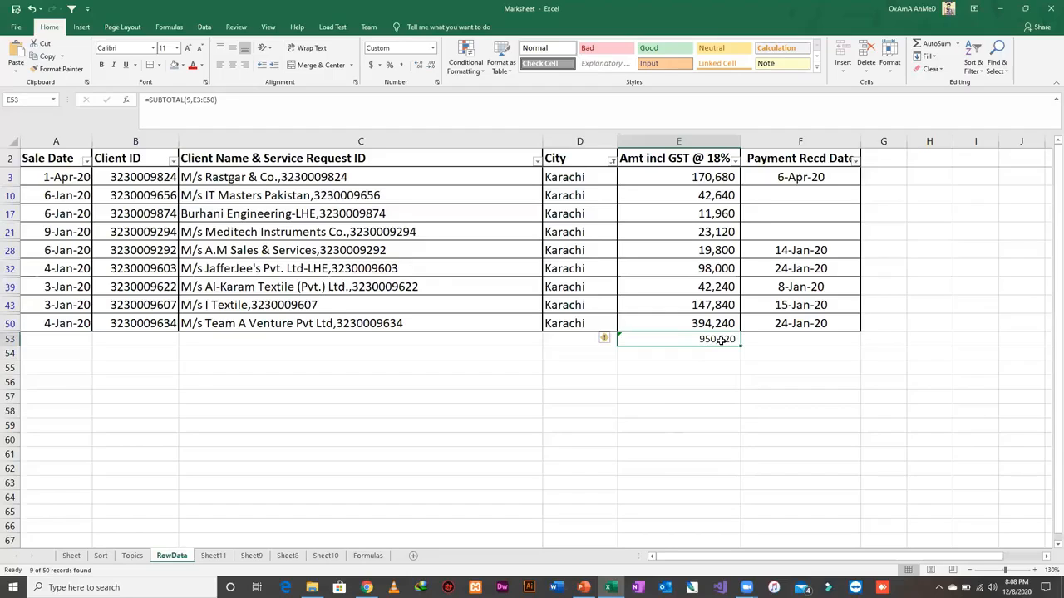
key("Delete")
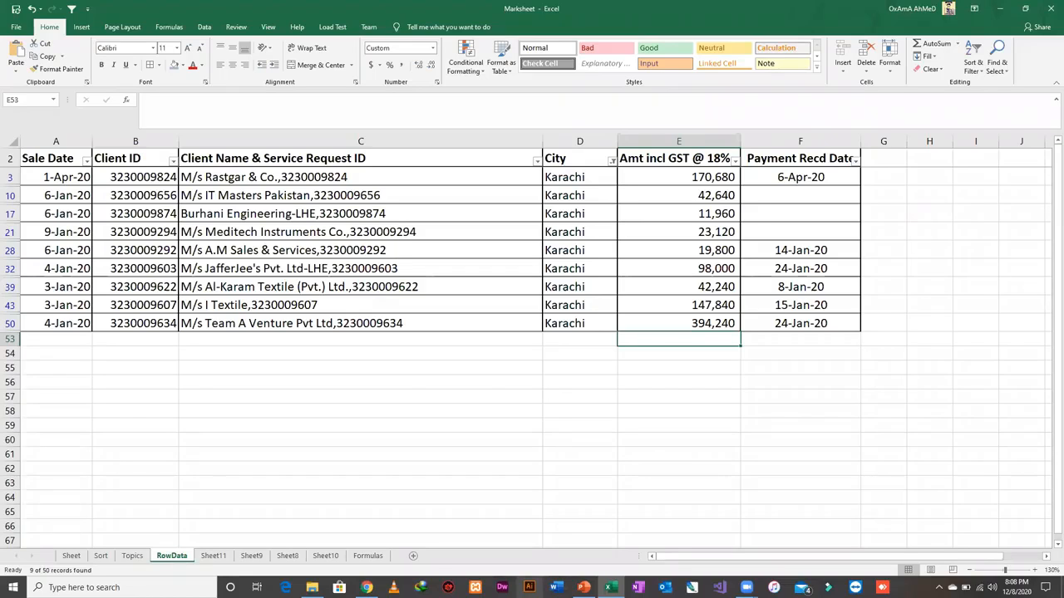
- Make the topic "Maths operations on Filtered Data - SUBTOTAL()" bold on the Topics sheet
left_click(132, 555)
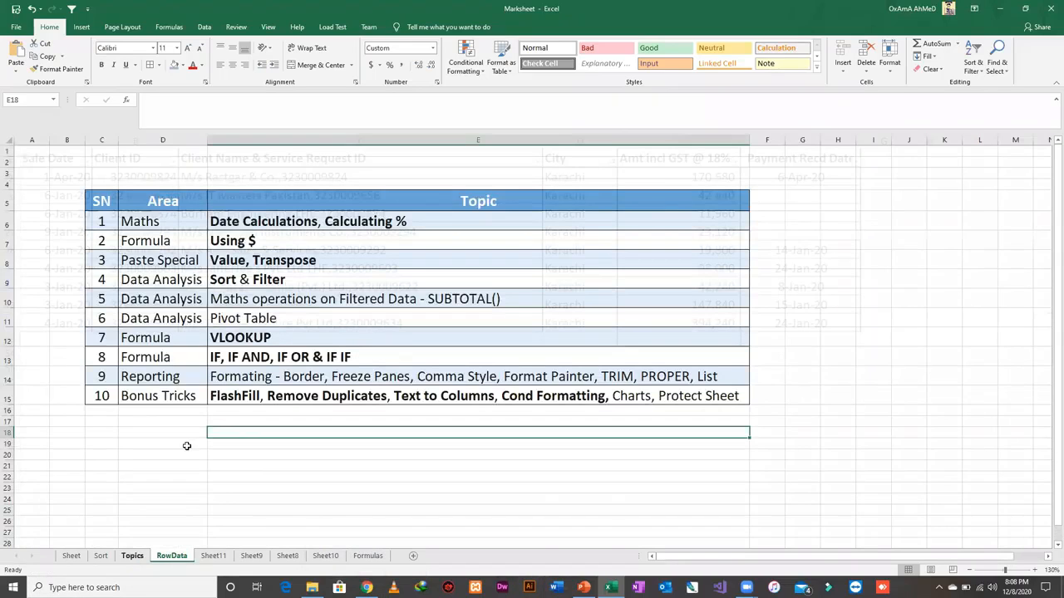
left_click(309, 304)
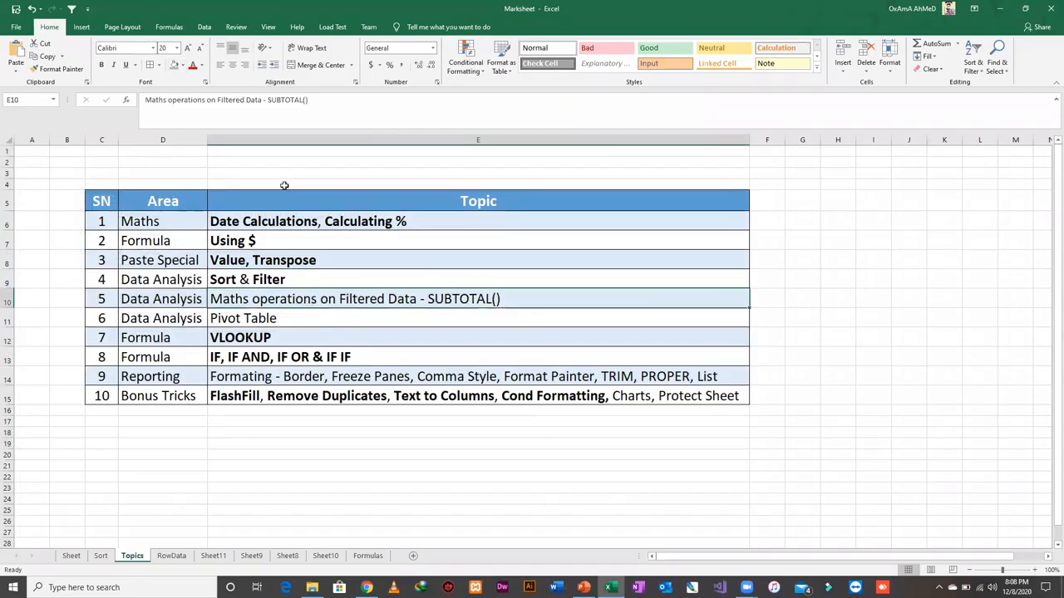
key("ctrl+b")
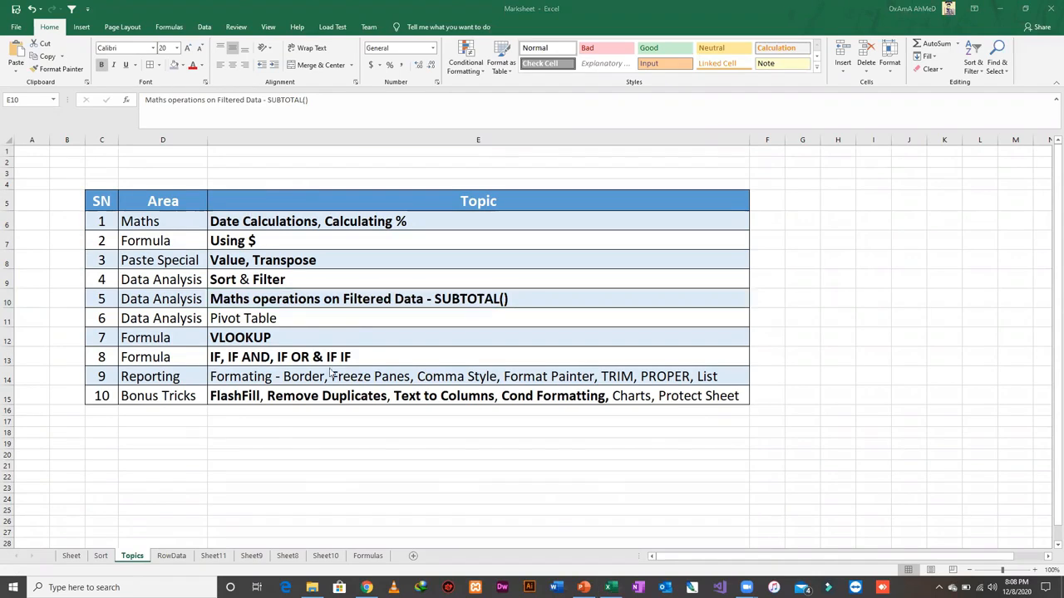
- Return to the RowData sheet and remove the AutoFilter from the header row from Sale Date to Payment Recd Date
left_click(184, 555)
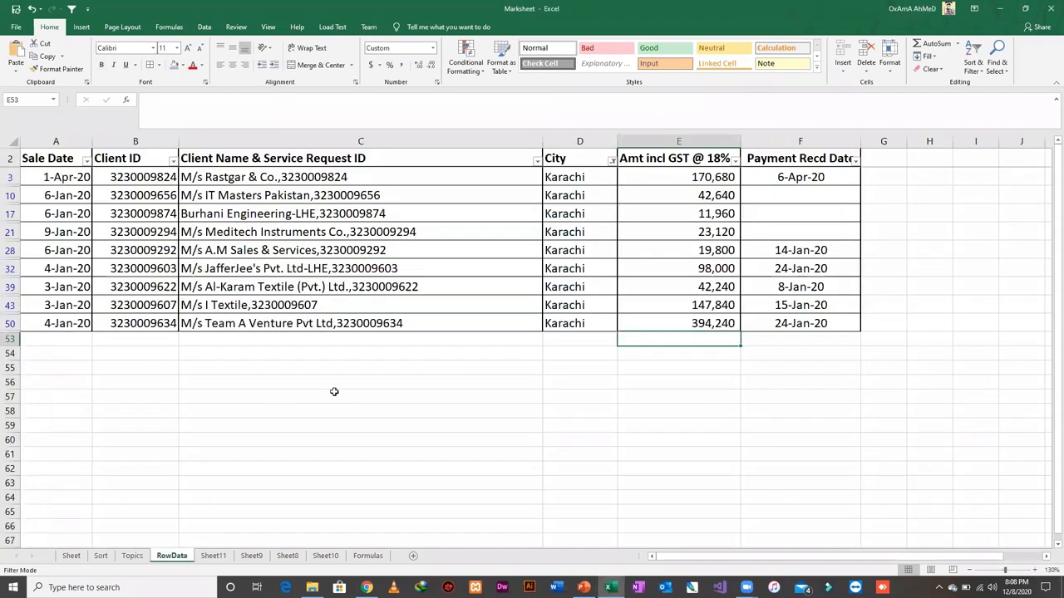
left_click(562, 165)
key("Left")
key("Left")
key("Left")
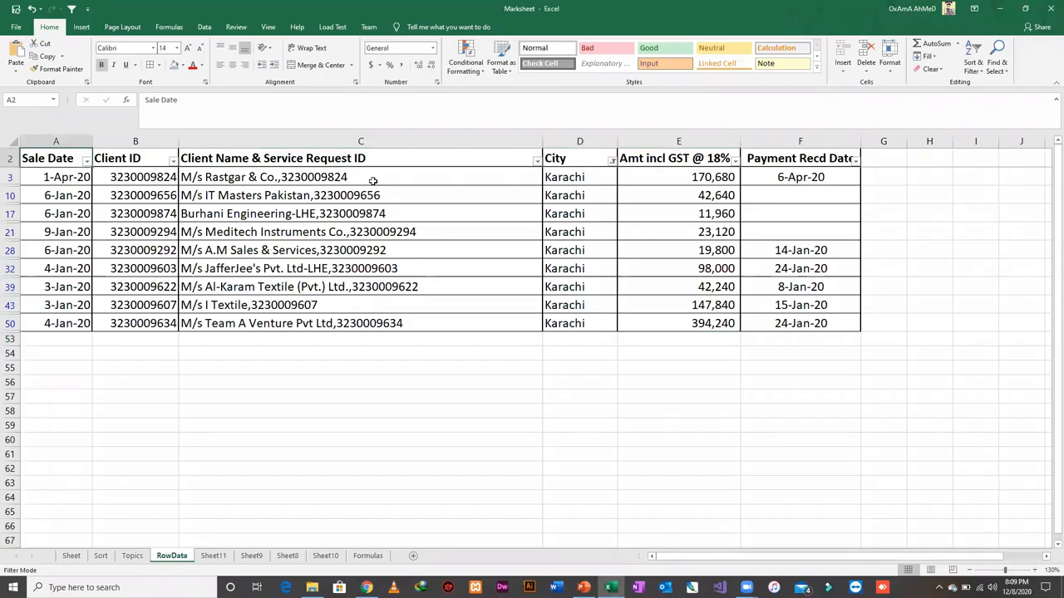
key("ctrl+shift+Right")
key("ctrl+shift+l")
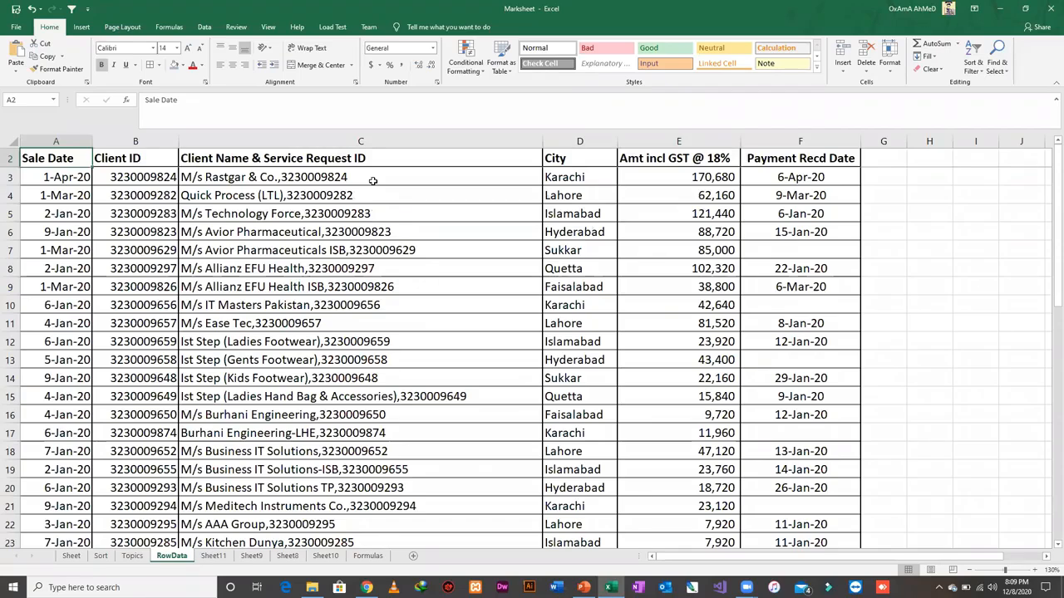
- Create a PivotTable on a new worksheet from the range RowData!$A$2:$F$52
left_click(82, 27)
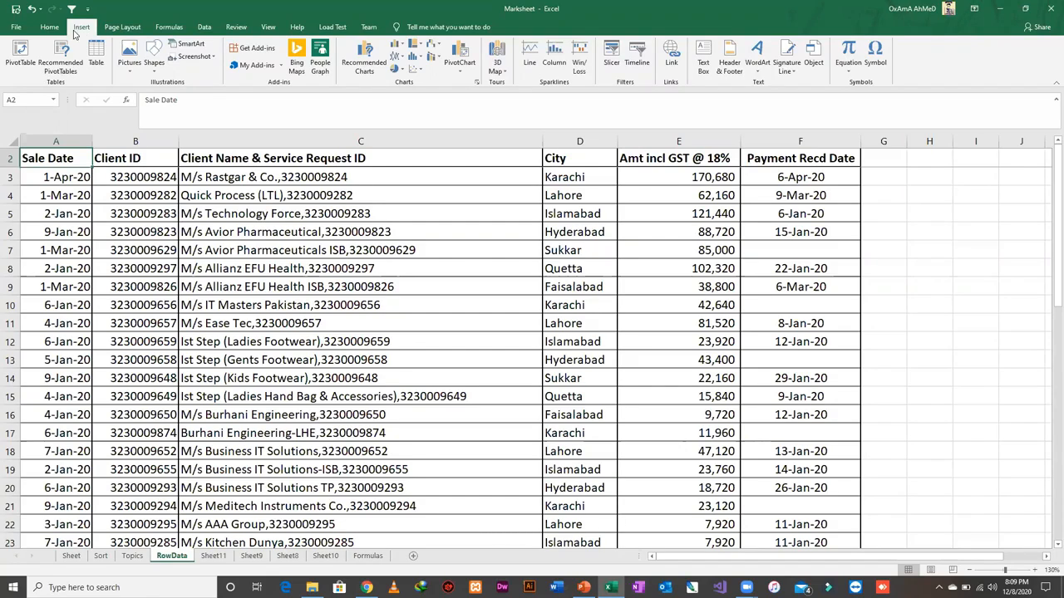
left_click(20, 52)
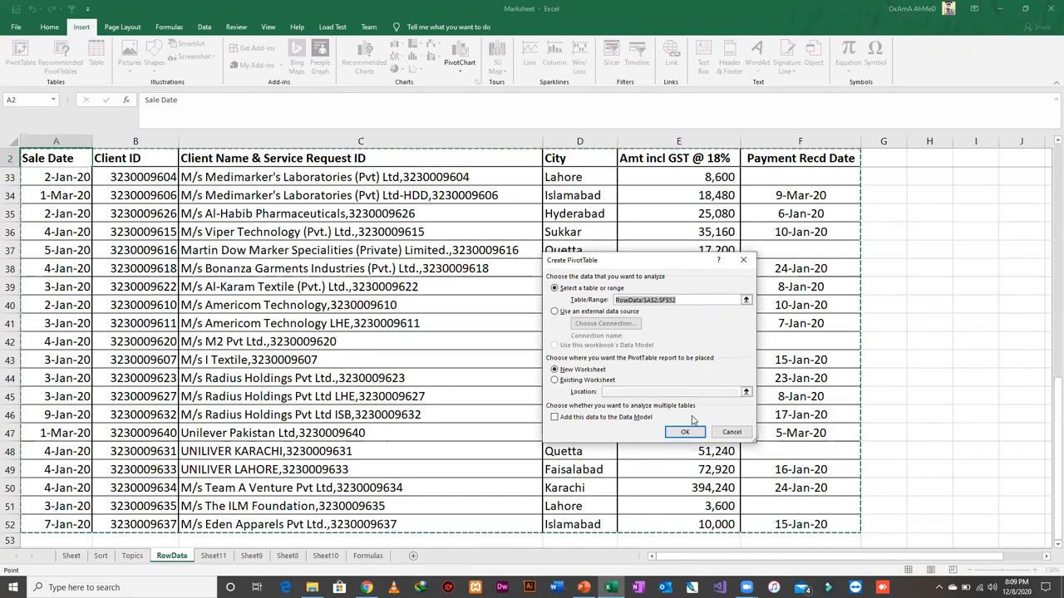
left_click(683, 431)
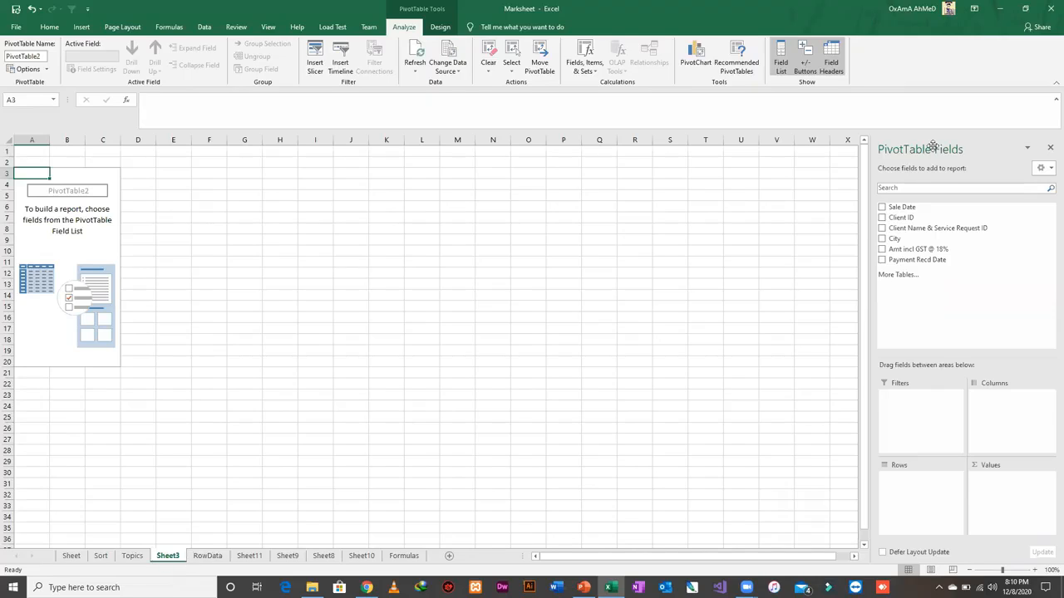
left_click_drag(932, 147, 695, 126)
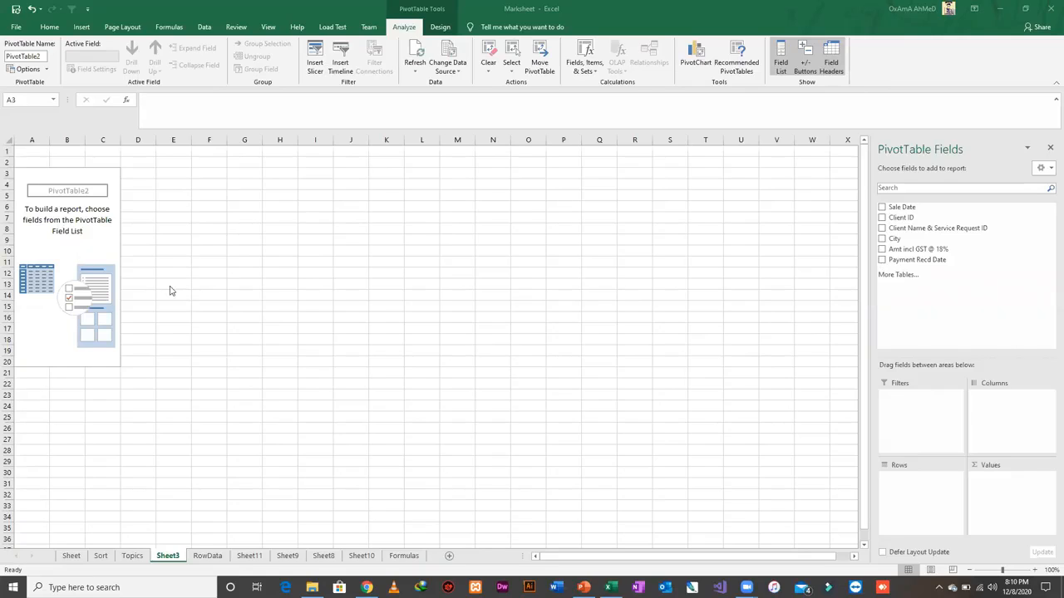
- Enable the classic PivotTable layout, which allows dragging fields in the grid, for the empty PivotTable on Sheet3
left_click(67, 220)
left_click(69, 221)
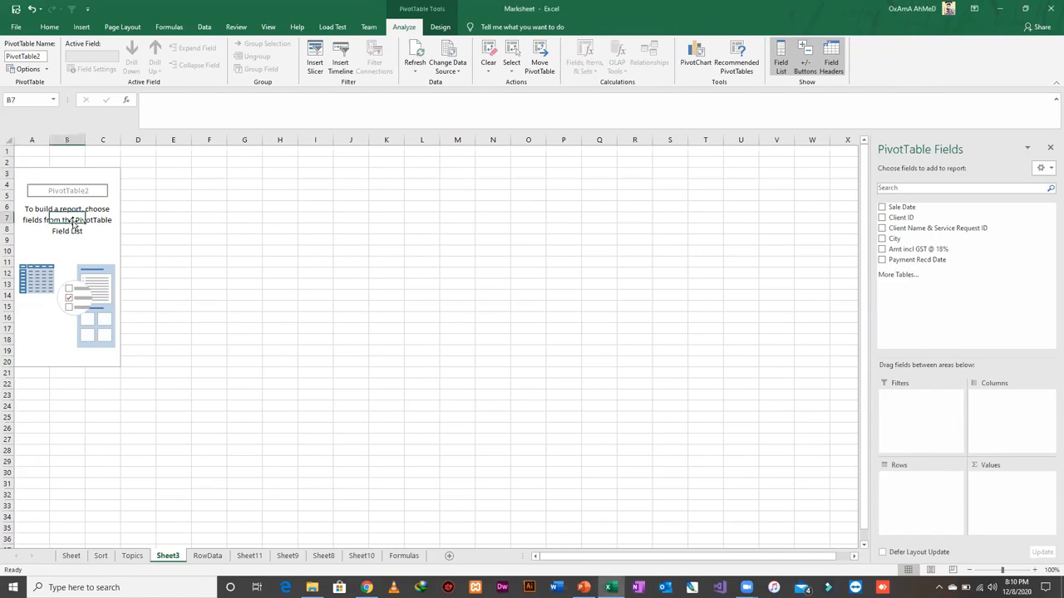
right_click(74, 222)
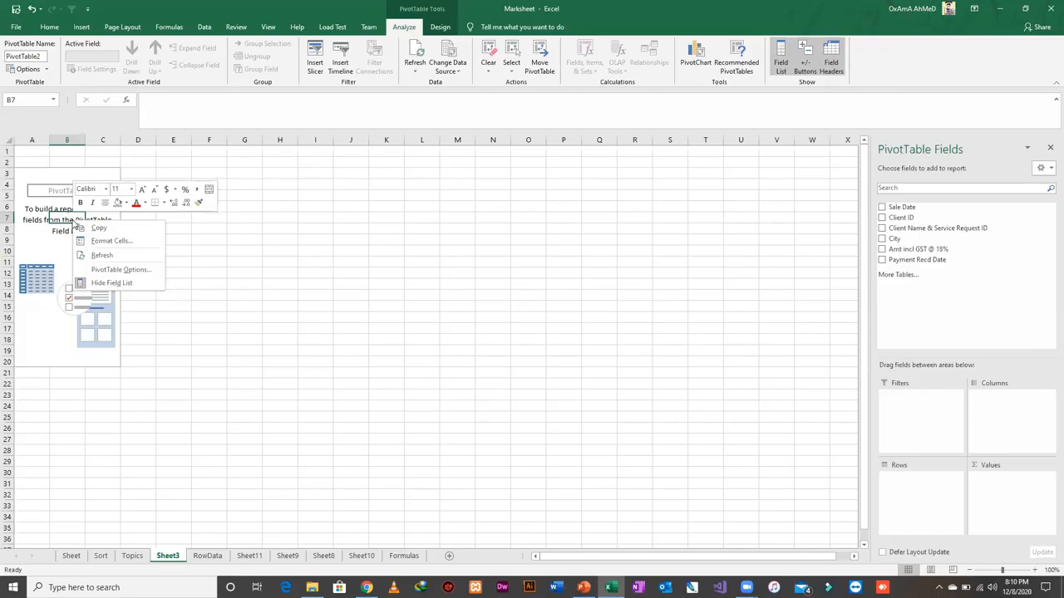
left_click(120, 270)
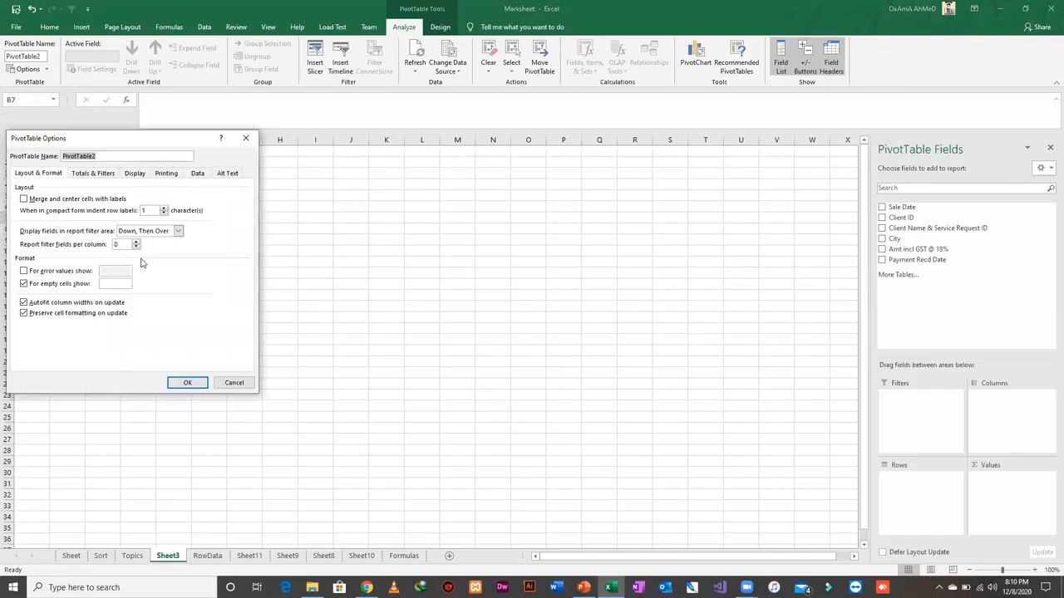
left_click(137, 174)
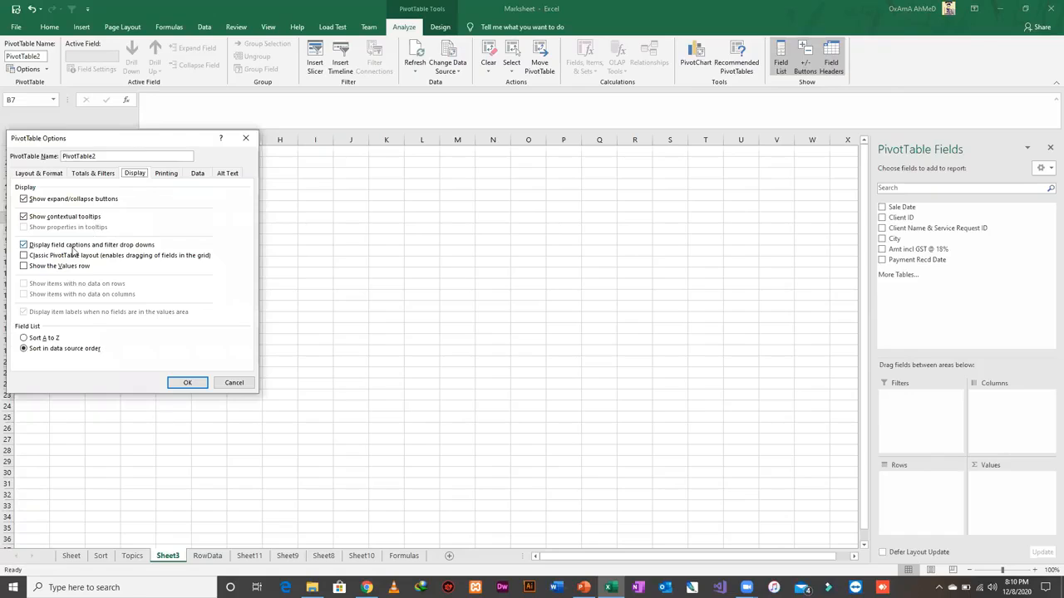
left_click(73, 257)
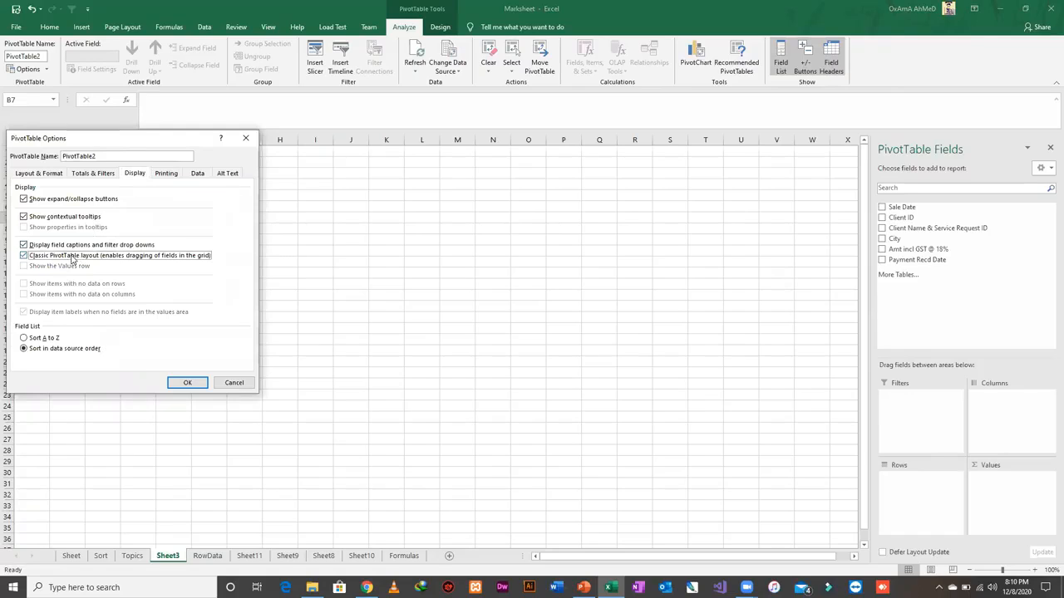
left_click(185, 382)
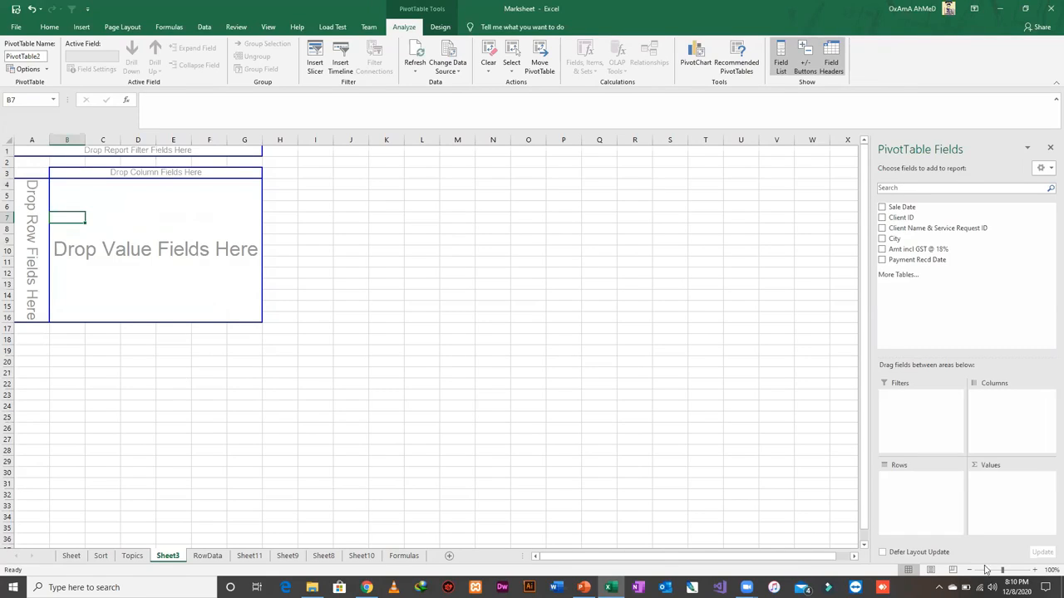
- Examine the value, row, column and report filter drop areas of the empty classic PivotTable at 190% zoom
left_click(1034, 570)
left_click(1034, 570)
left_click(1033, 570)
left_click(1033, 570)
left_click(1033, 571)
left_click(1033, 570)
left_click(1033, 570)
left_click(1033, 570)
left_click(1033, 570)
left_click_drag(864, 286, 865, 266)
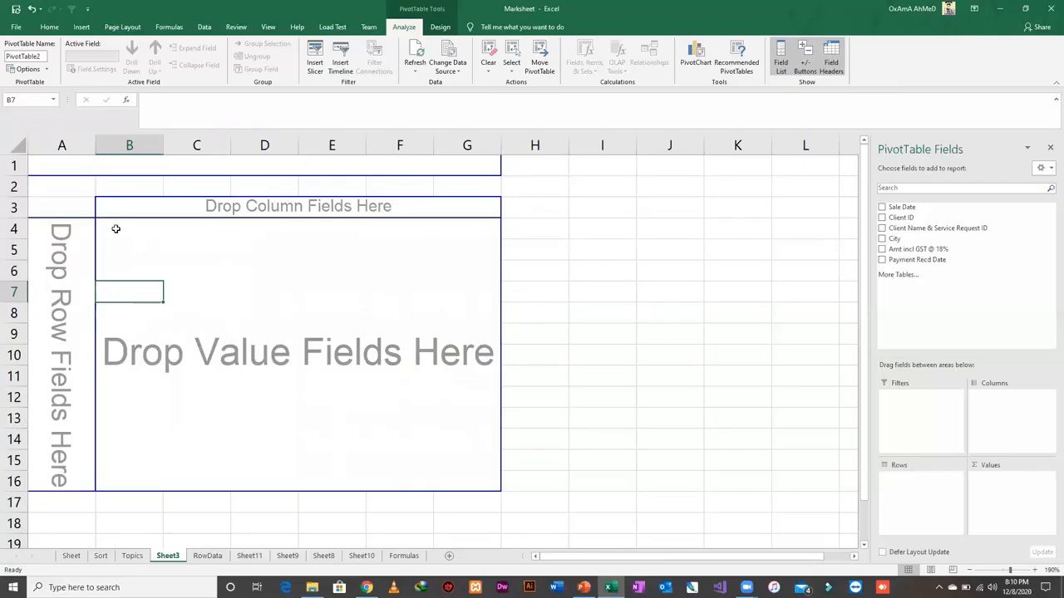
left_click_drag(114, 227, 258, 355)
left_click_drag(392, 458, 474, 476)
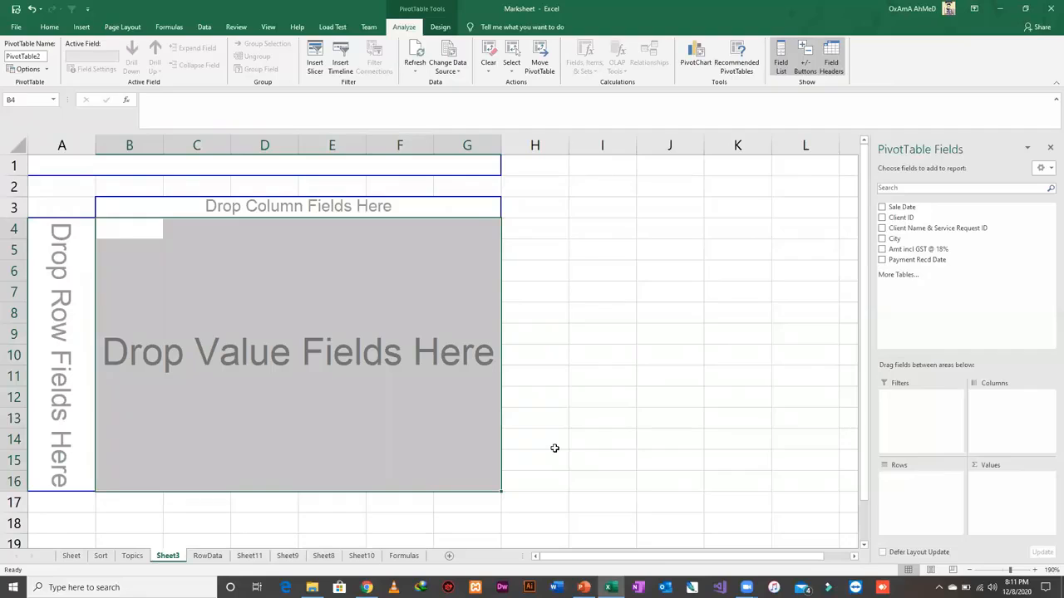
left_click_drag(50, 246, 66, 464)
left_click_drag(259, 207, 334, 213)
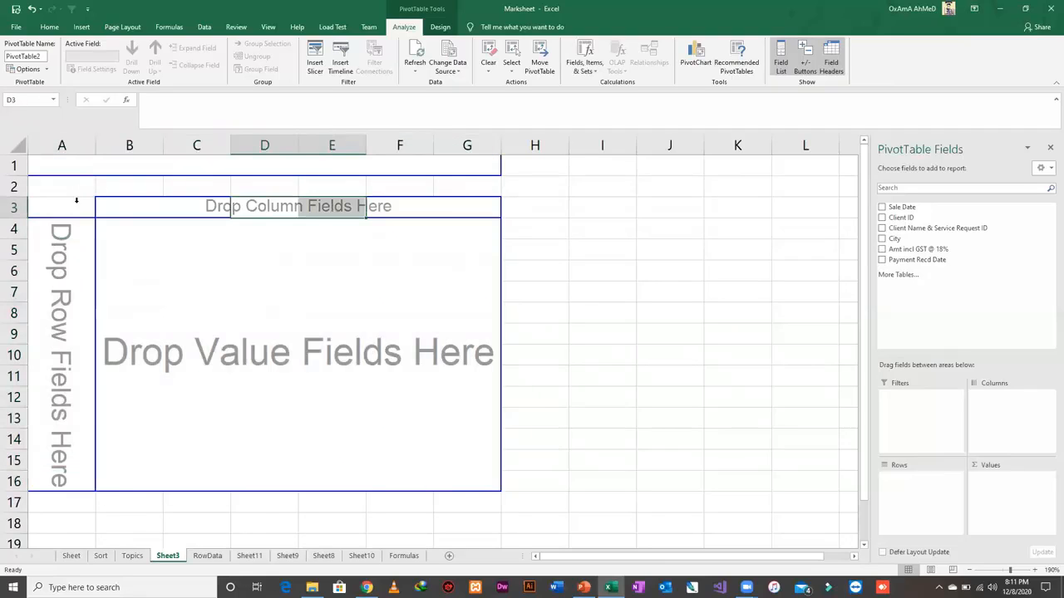
left_click(83, 195)
left_click(81, 198)
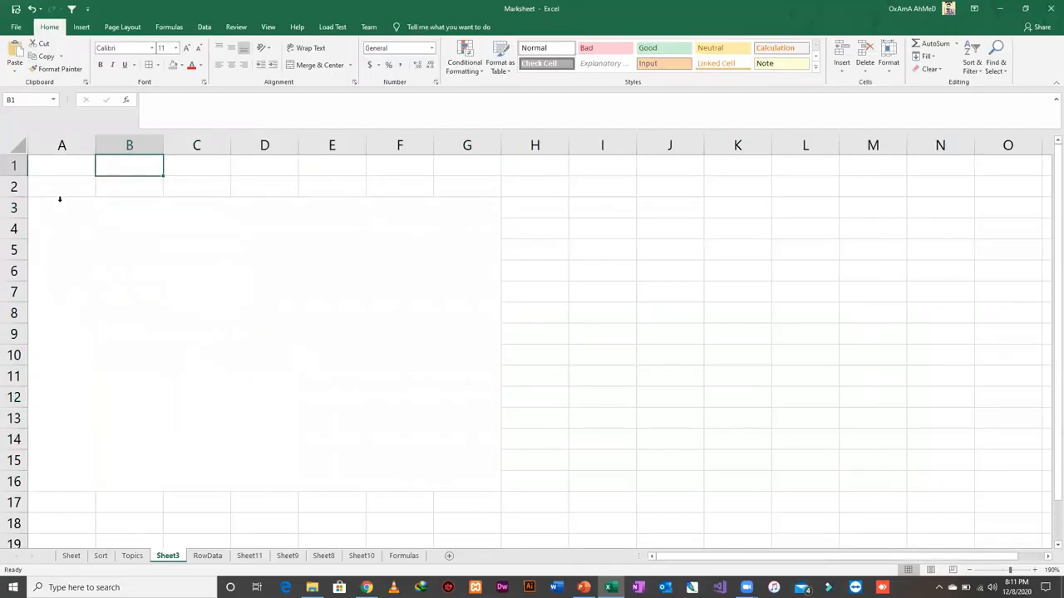
left_click(83, 266)
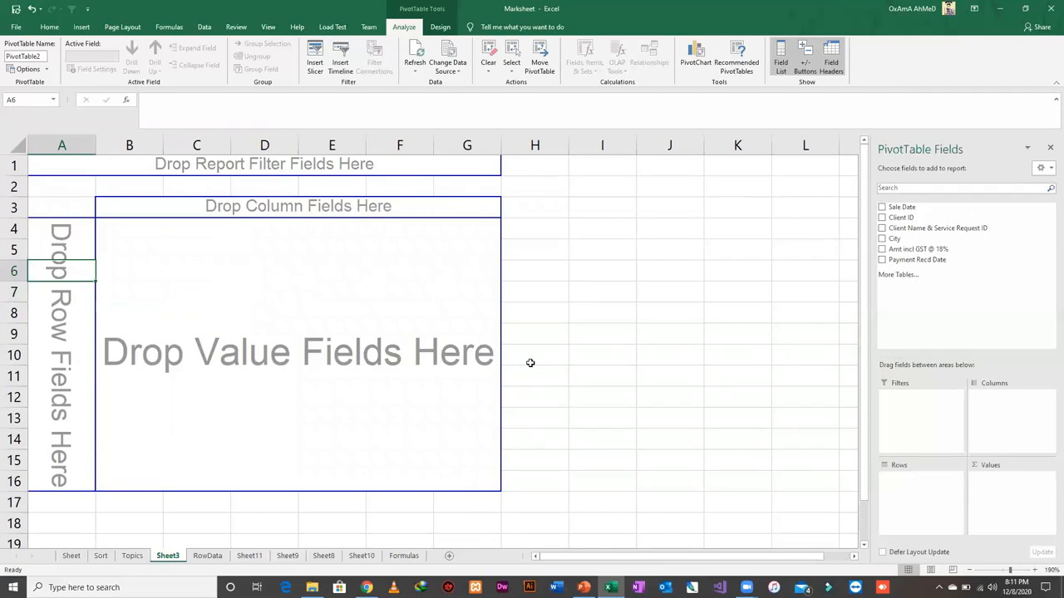
left_click(909, 275)
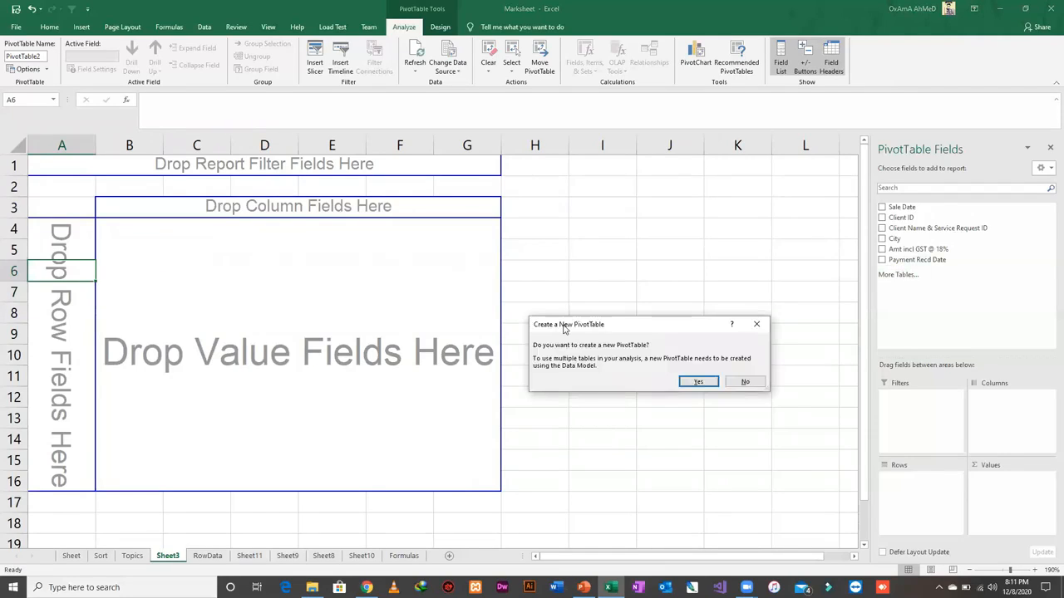
left_click_drag(566, 330, 405, 343)
left_click(591, 334)
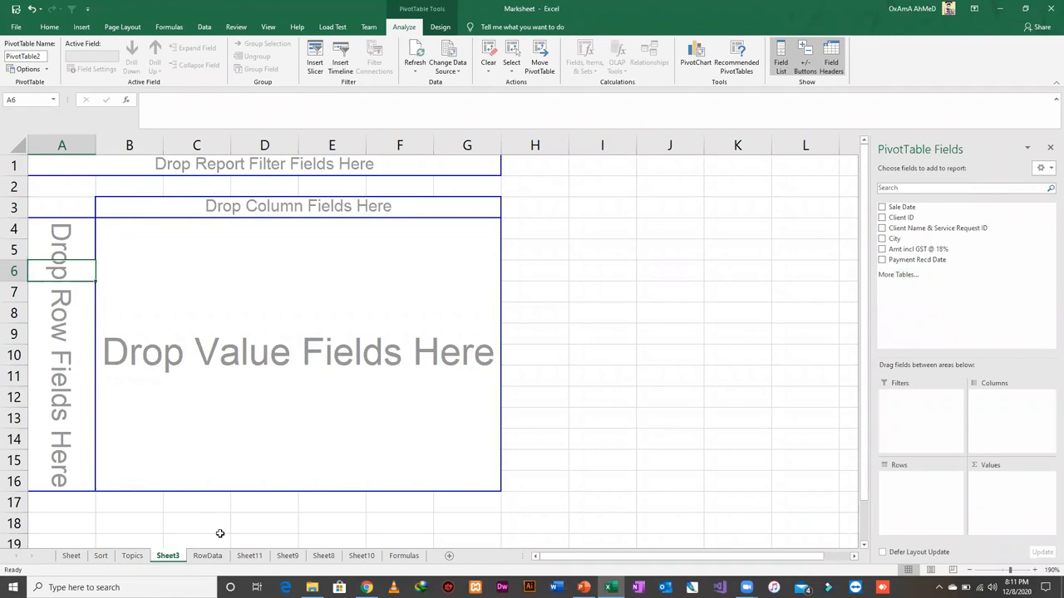
- Review the source columns of the sales table on the RowData sheet, from Sale Date across to City
left_click(208, 558)
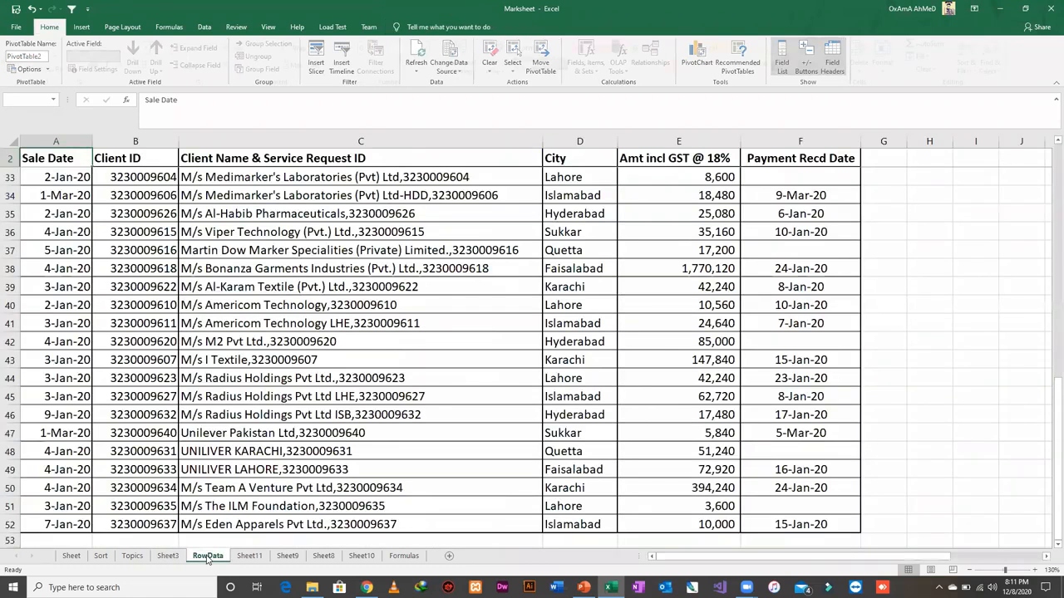
left_click(145, 299)
key("ctrl+Left")
key("ctrl+Up")
key("ctrl+Up")
key("Right")
key("Left")
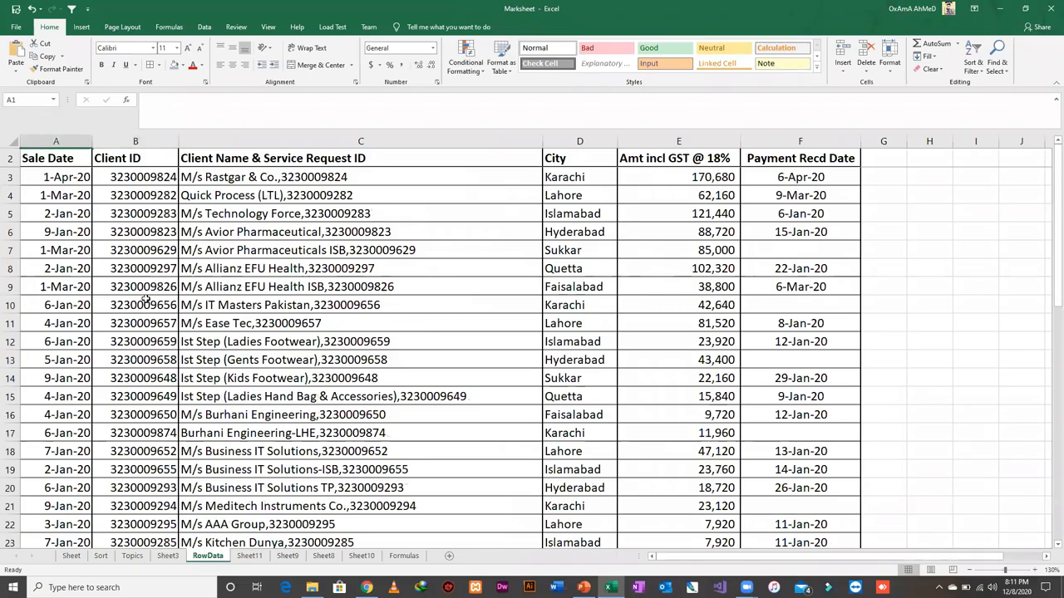
key("Right")
key("Right")
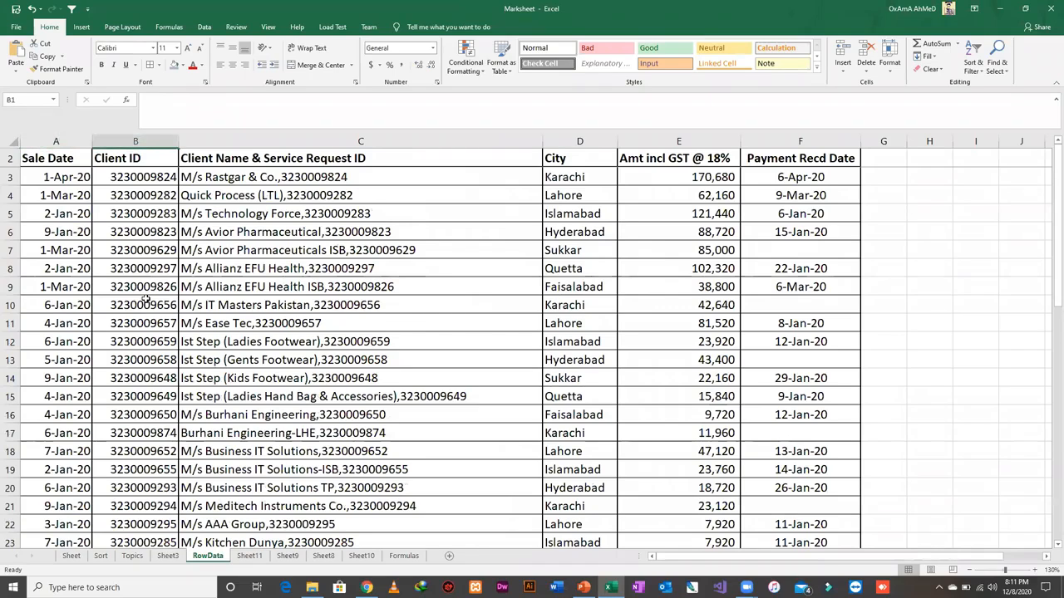
key("Down")
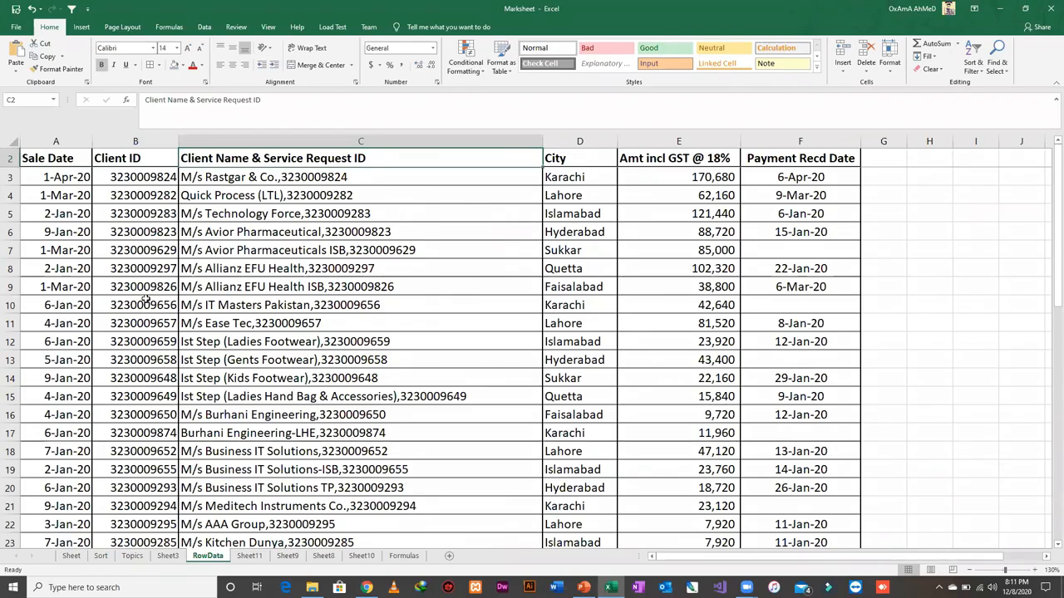
key("Right")
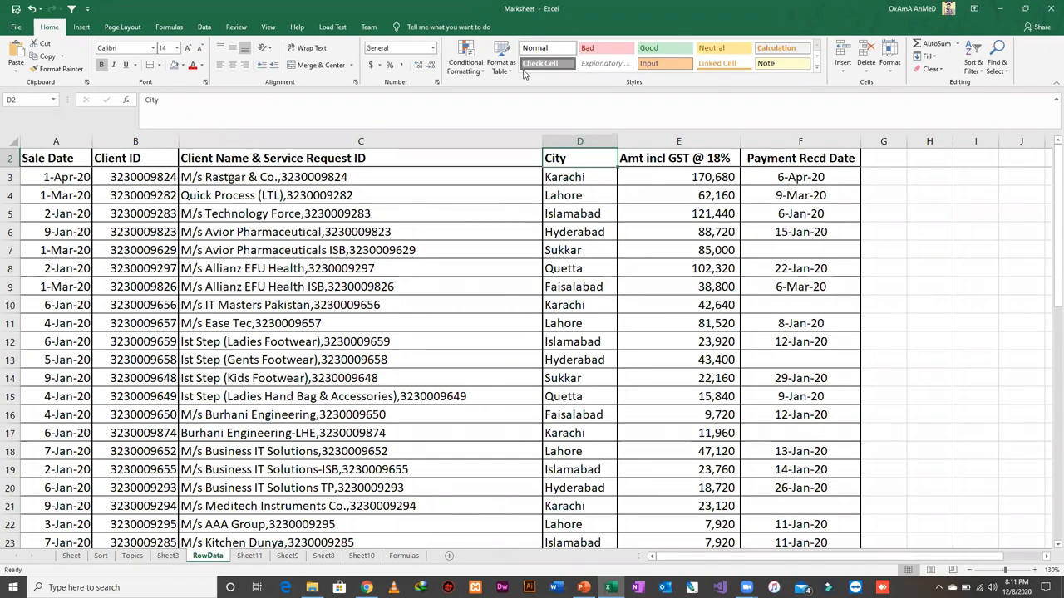
left_click(559, 189)
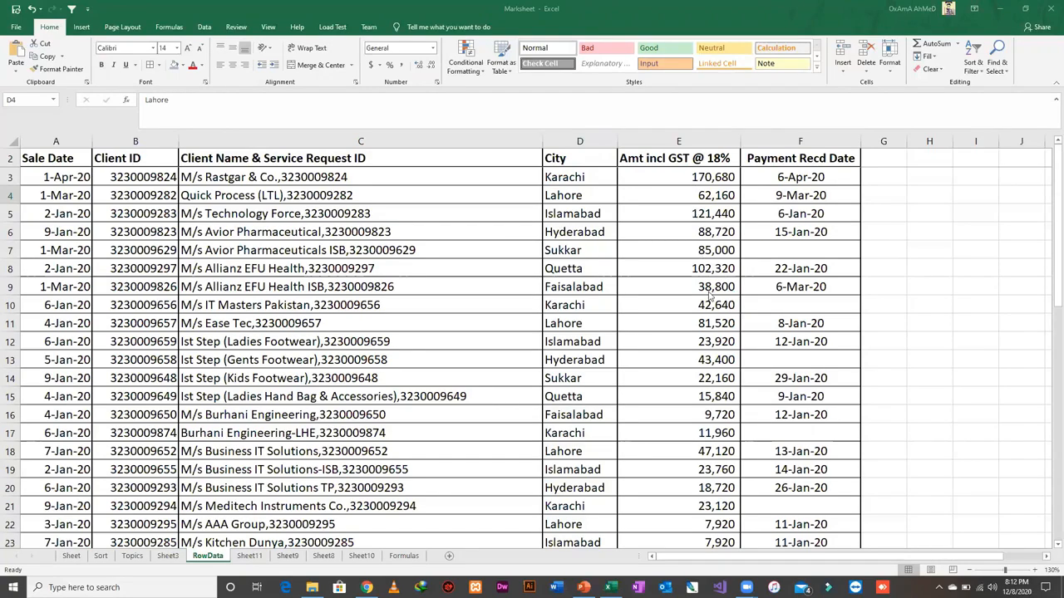
- On Sheet3, add Client Name & Service Request ID to the PivotTable rows and City to its report filters
left_click(163, 559)
left_click(166, 556)
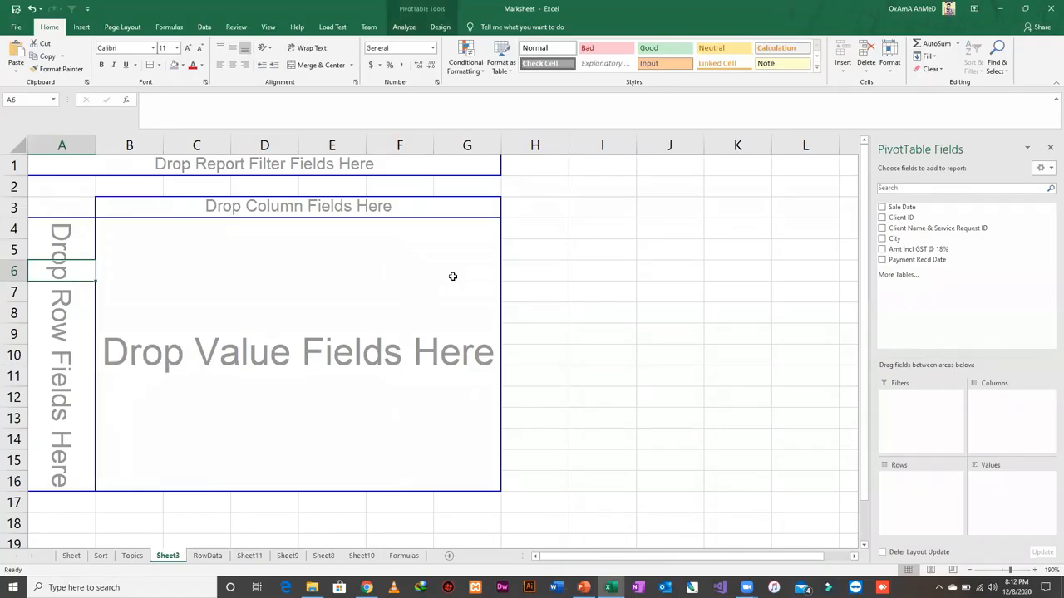
left_click(882, 229)
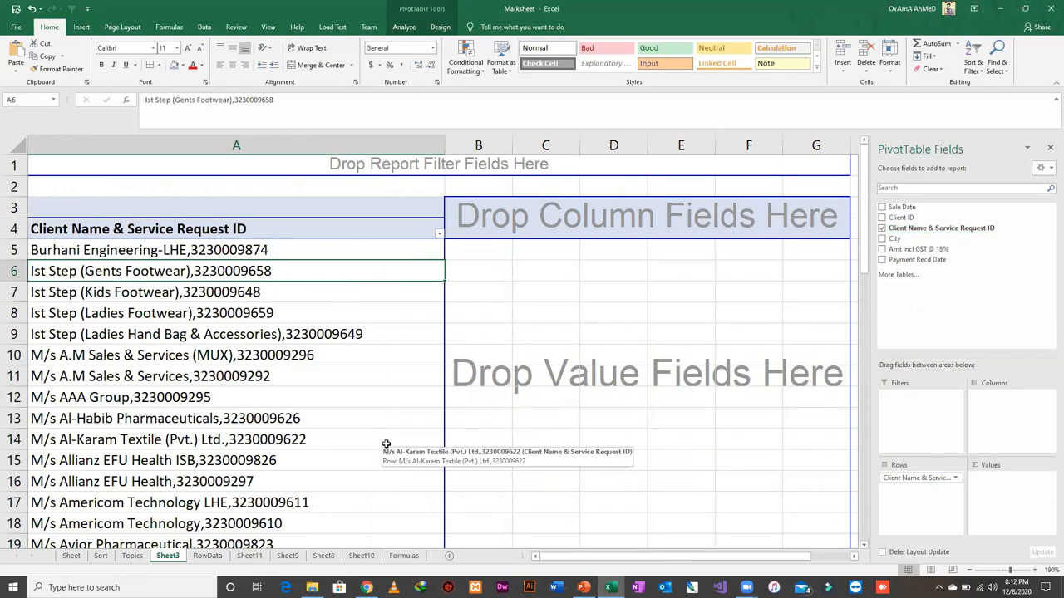
left_click(883, 239)
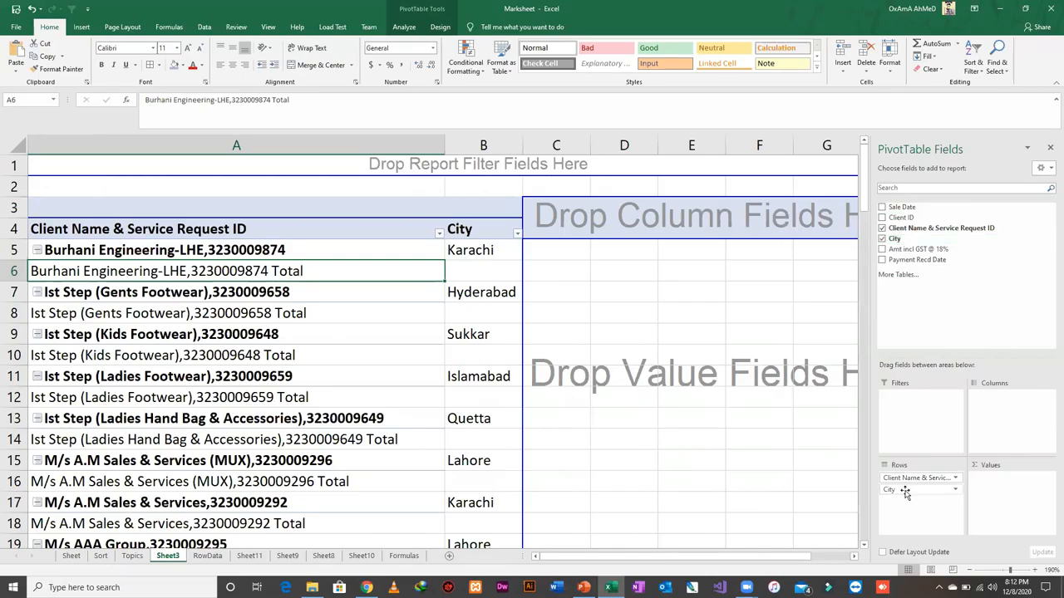
left_click_drag(905, 492, 904, 421)
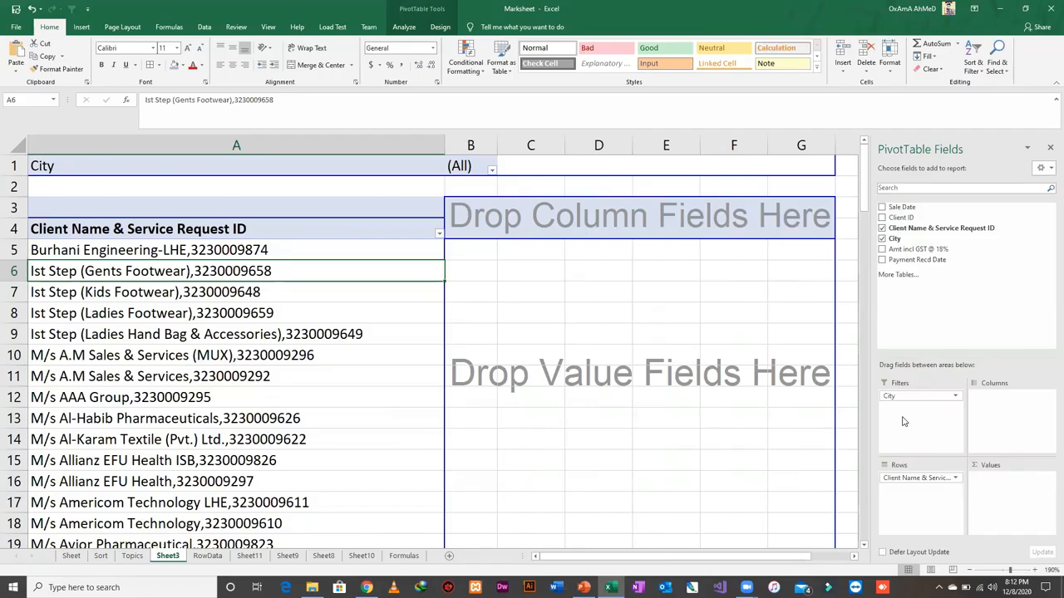
- Filter the PivotTable's City report filter to Karachi with multiple item selection enabled
left_click(492, 170)
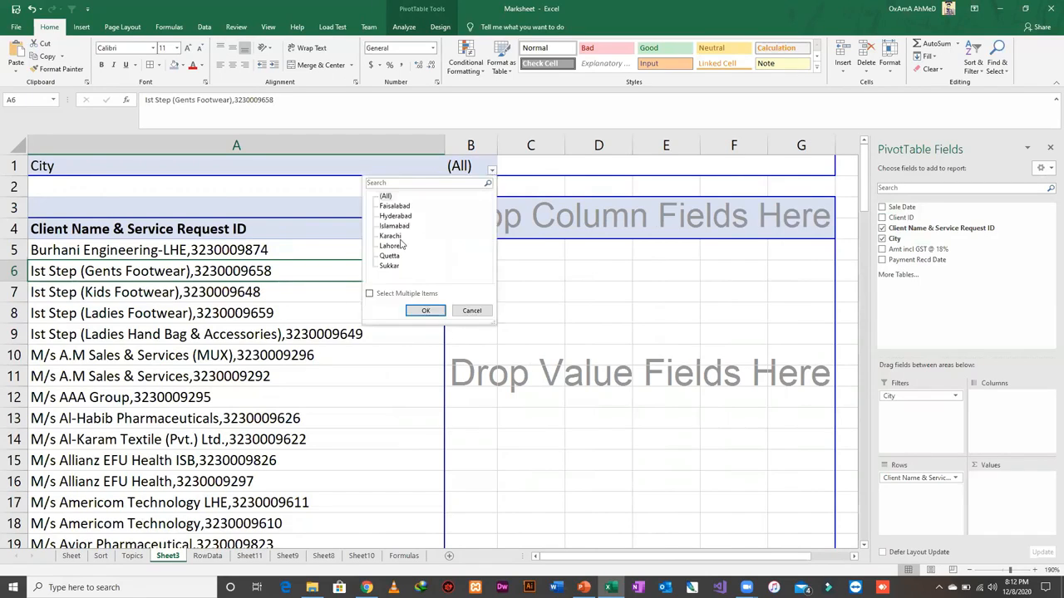
left_click(390, 236)
left_click(370, 295)
left_click(371, 296)
left_click(371, 295)
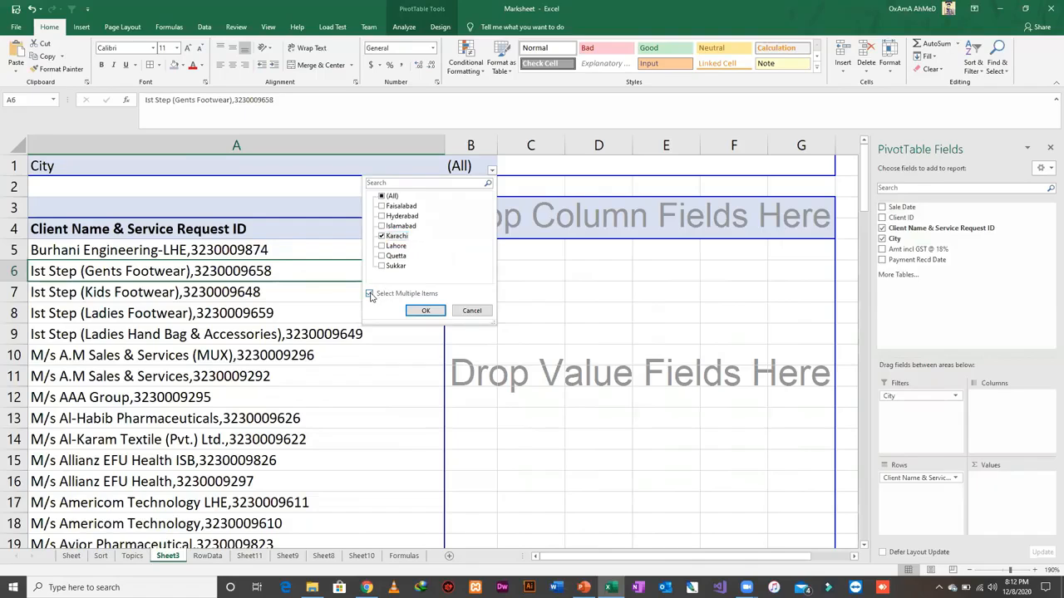
left_click(425, 310)
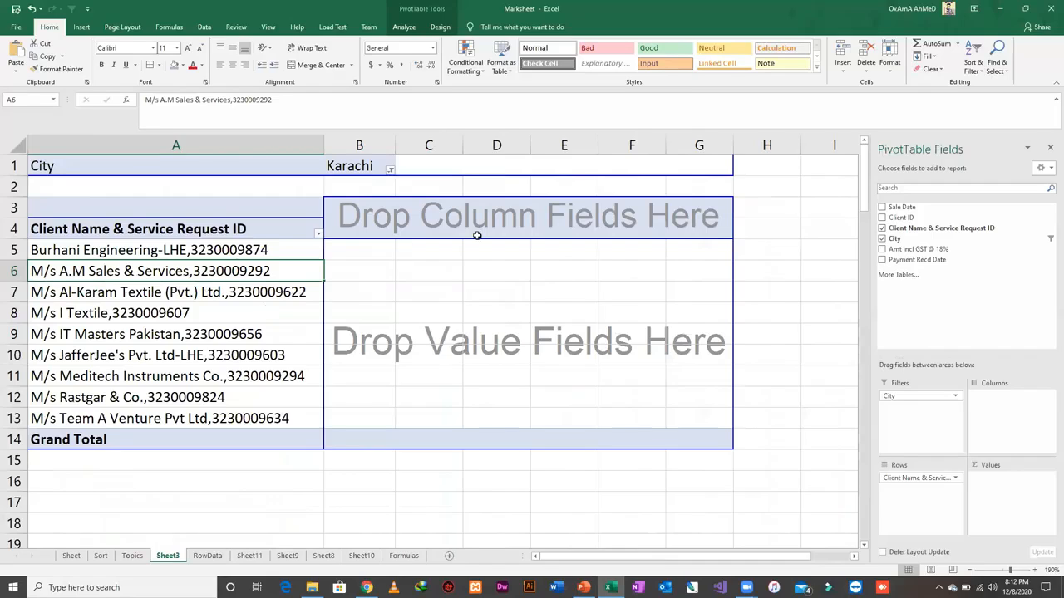
- Add Amt incl GST @ 18% and Client ID to the PivotTable as summed value fields
left_click(881, 250)
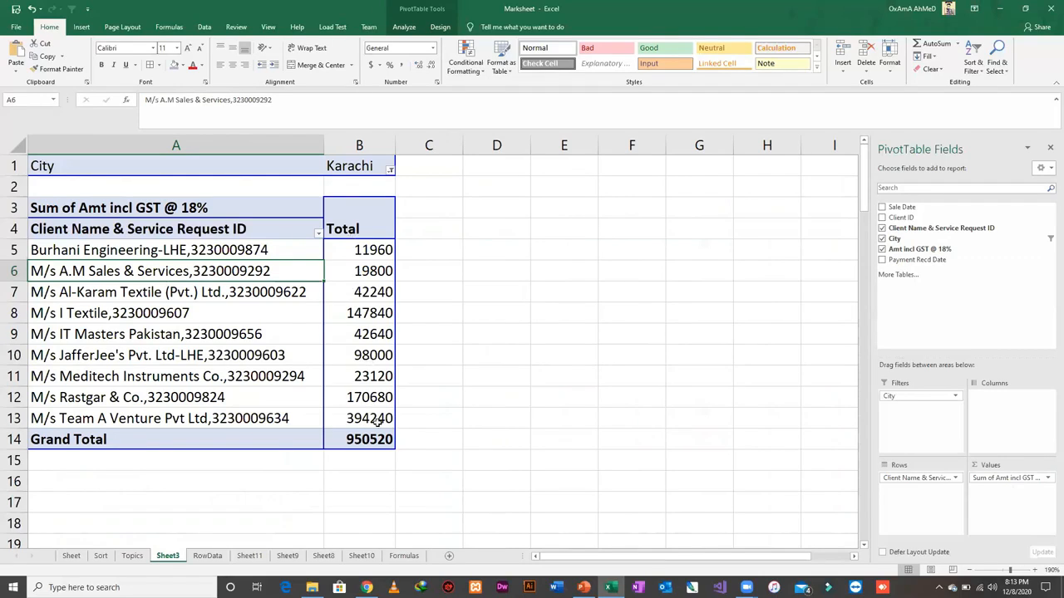
mouse_move(377, 421)
left_click(892, 219)
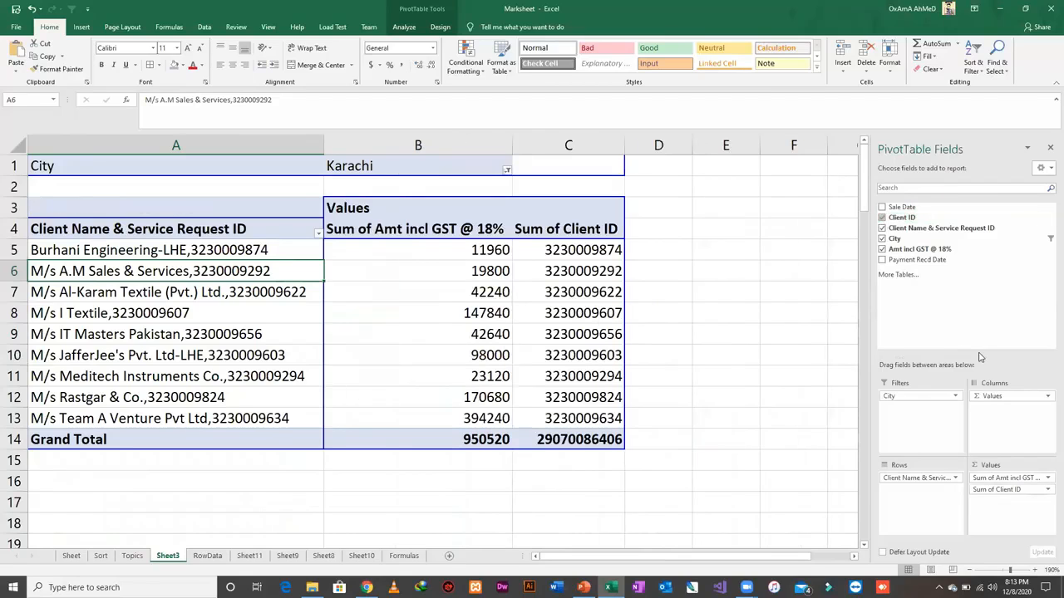
- Try Client ID as a row field of the PivotTable and return it to the values area
left_click_drag(1029, 492, 921, 500)
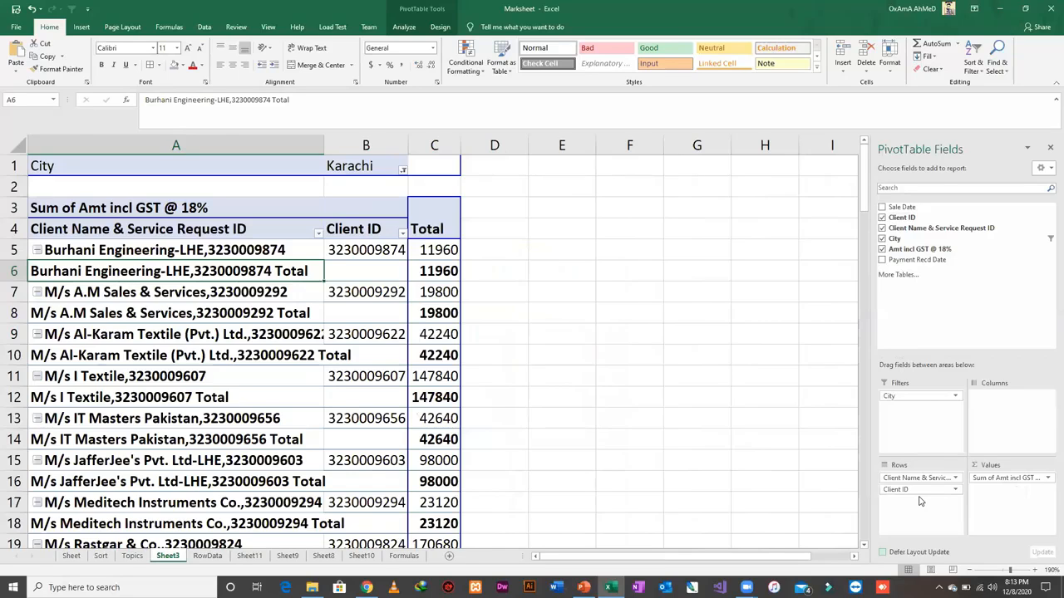
left_click(956, 490)
left_click_drag(956, 495, 996, 491)
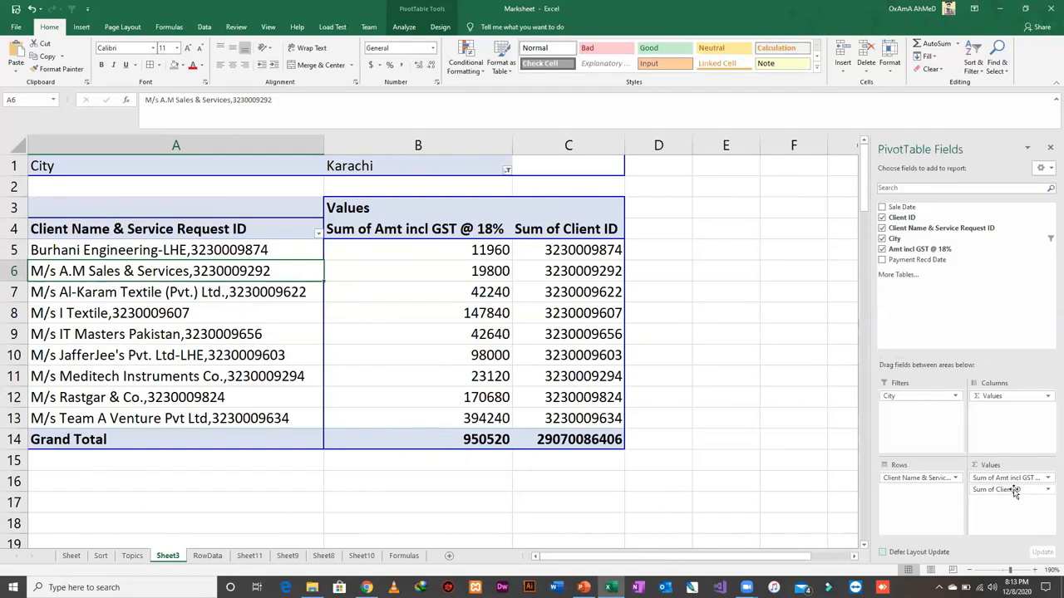
- Change the Client ID value field to summarize by Count
left_click(1047, 490)
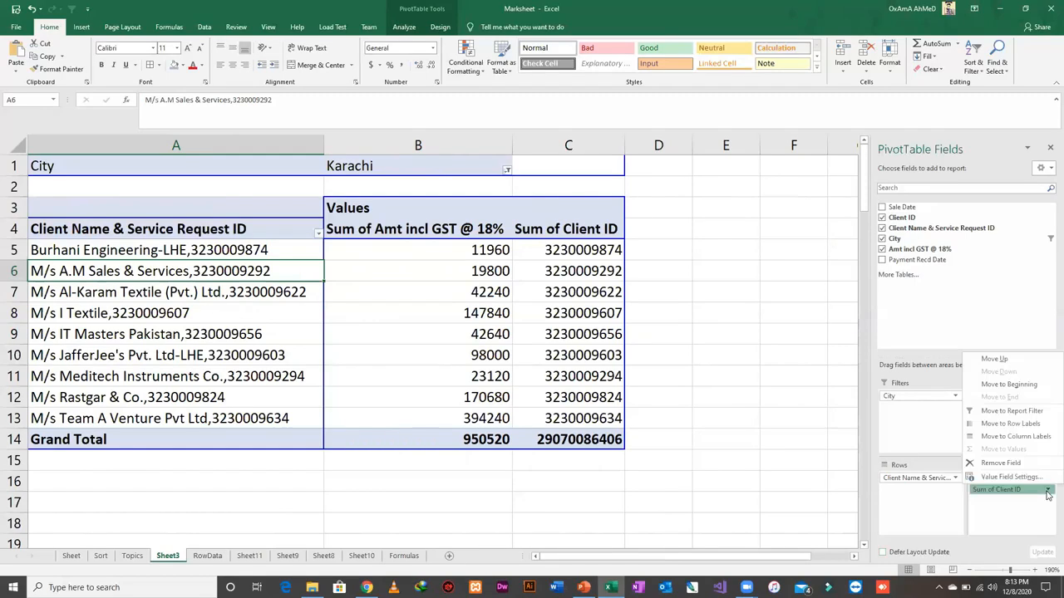
left_click(1047, 490)
left_click(1047, 490)
left_click(1010, 489)
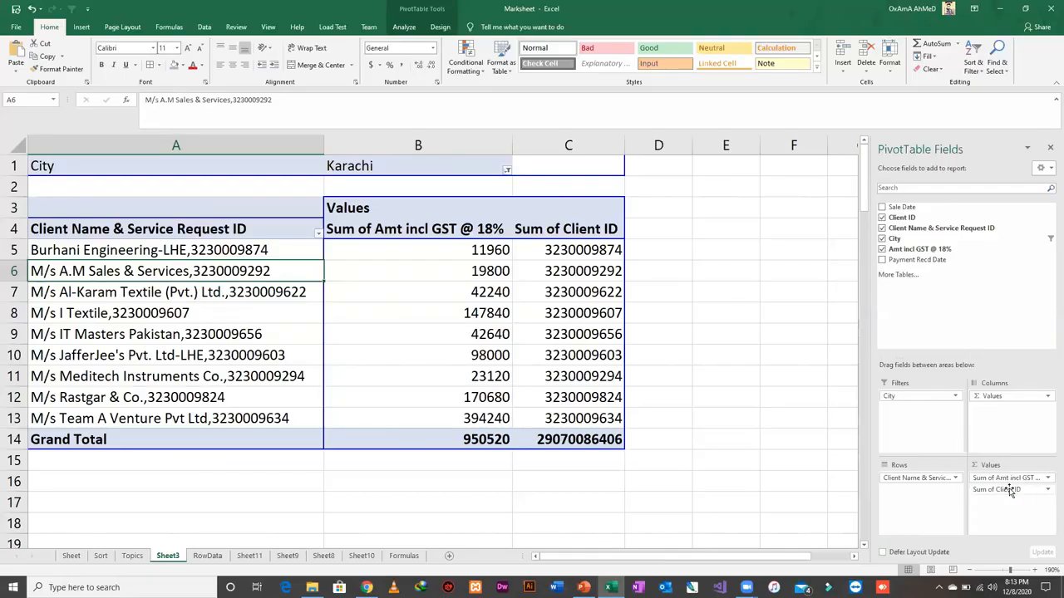
left_click(1011, 489)
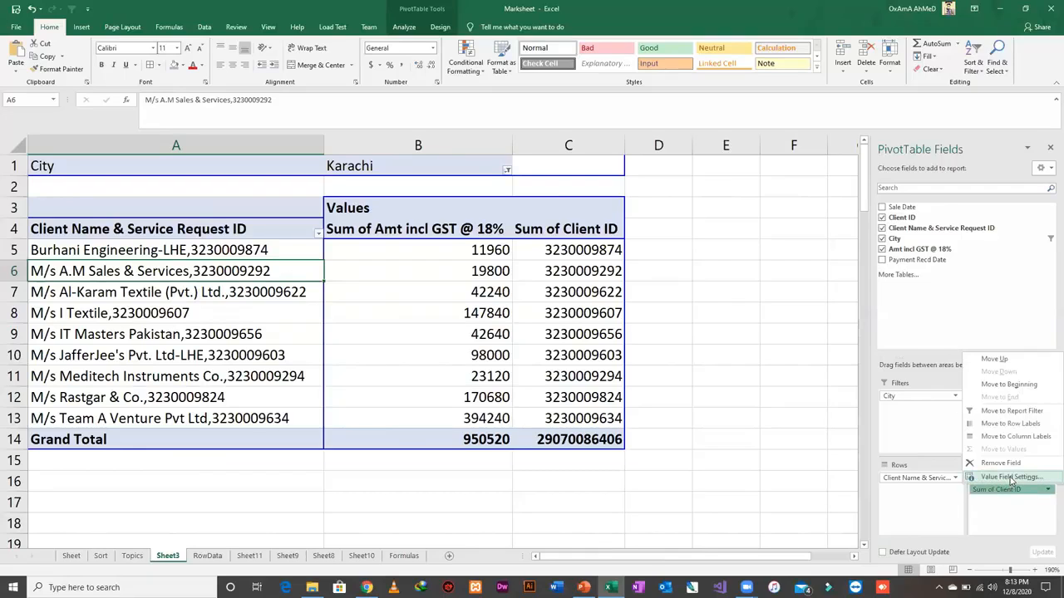
left_click(1010, 477)
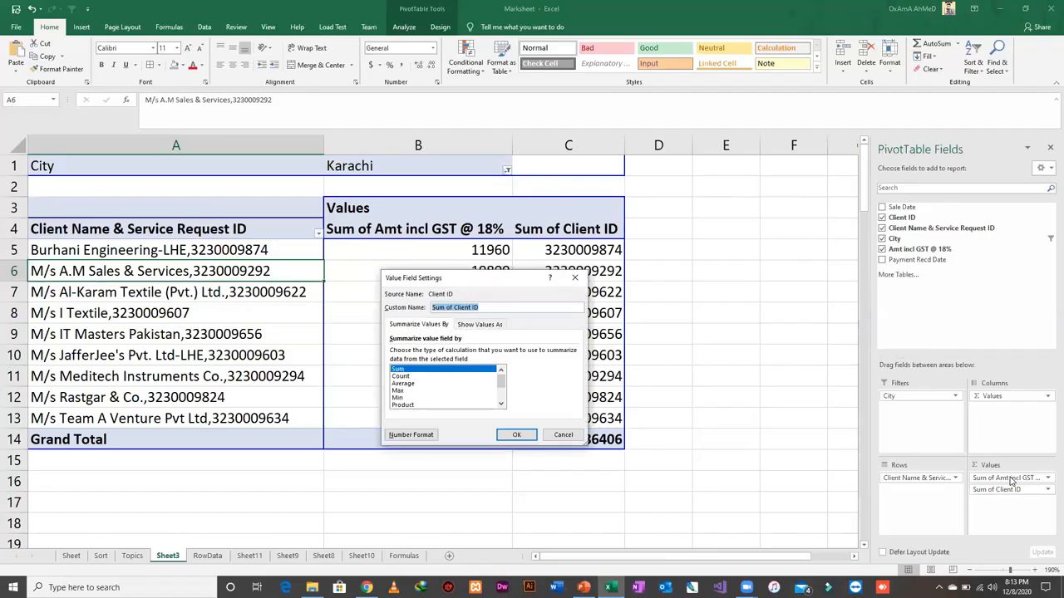
left_click(426, 376)
left_click(516, 435)
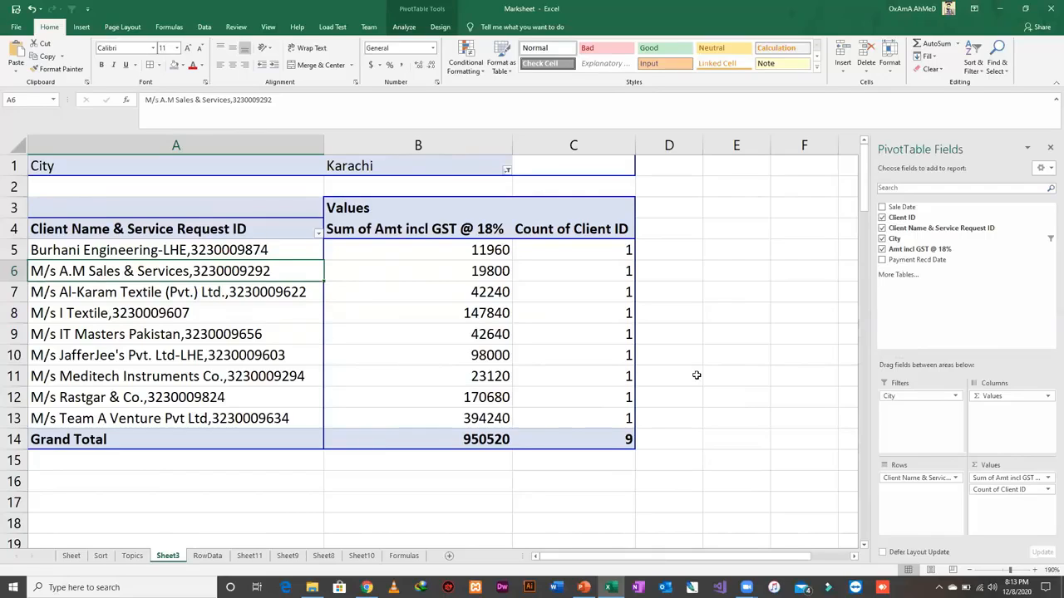
- Change the PivotTable's City report filter so that only Lahore is selected
left_click(624, 450)
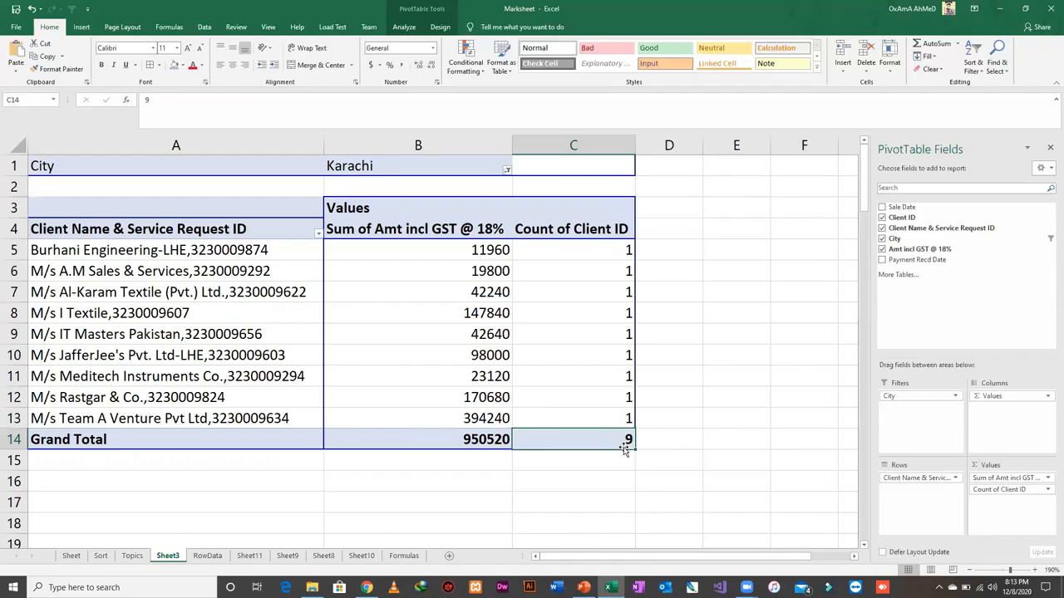
left_click(483, 438)
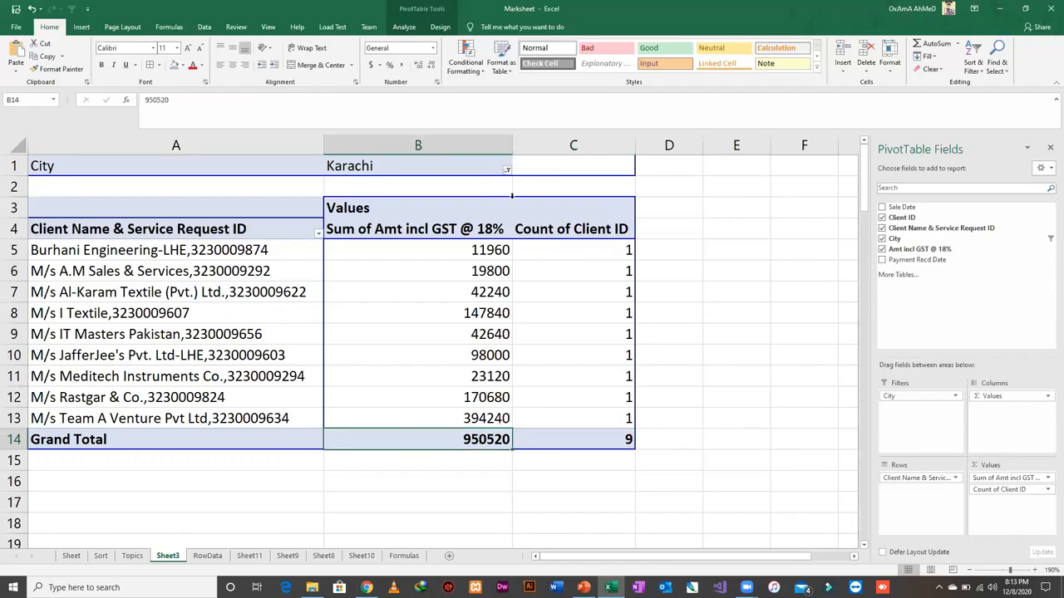
left_click(506, 172)
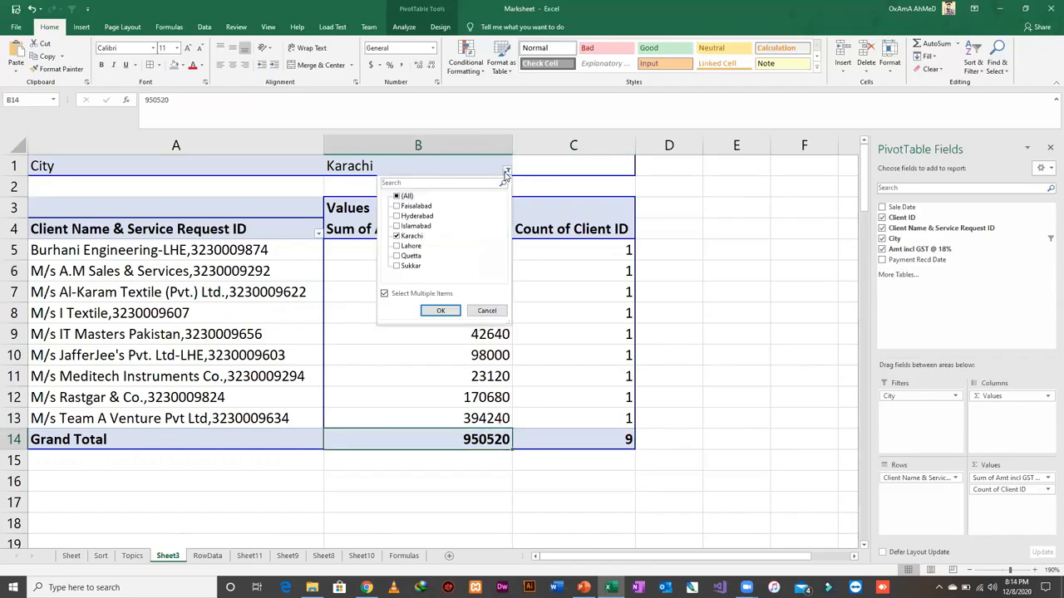
left_click(397, 236)
left_click(397, 246)
left_click(440, 312)
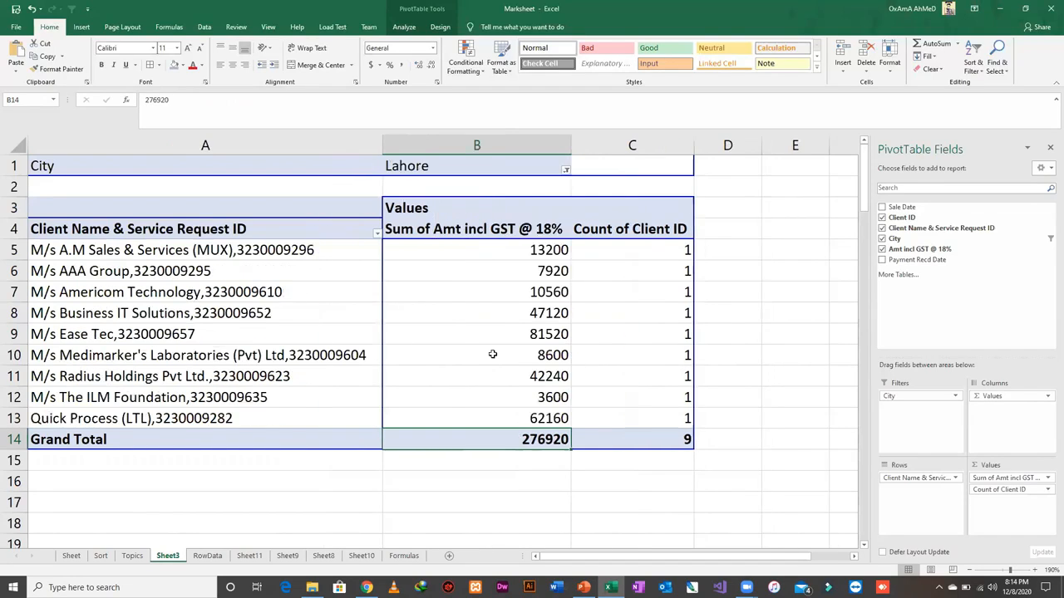
- Try filtering the City report filter to Quetta only and undo the change
left_click(565, 170)
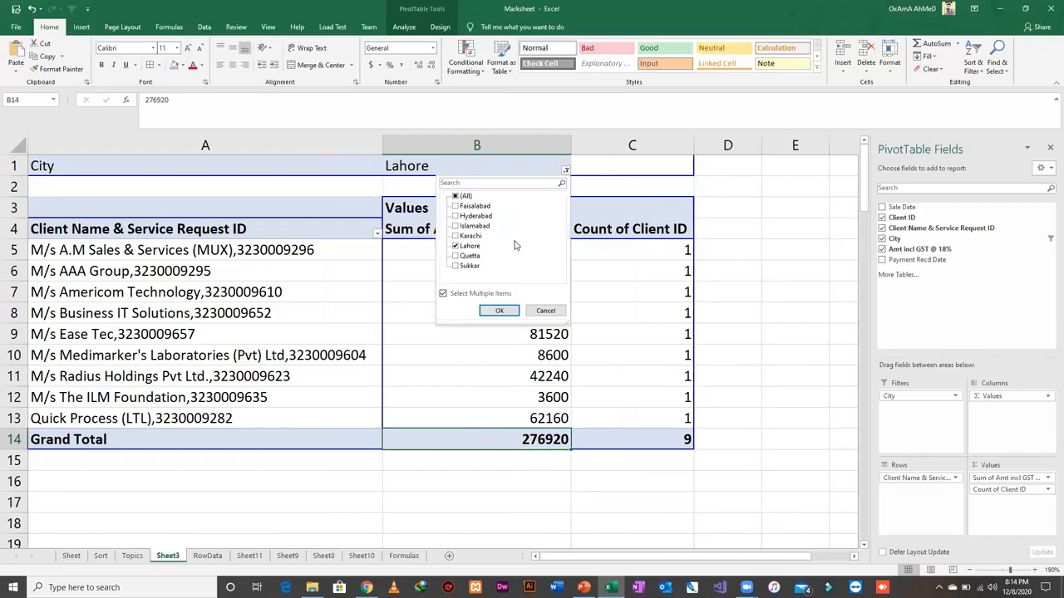
left_click(455, 255)
left_click(455, 245)
left_click(498, 310)
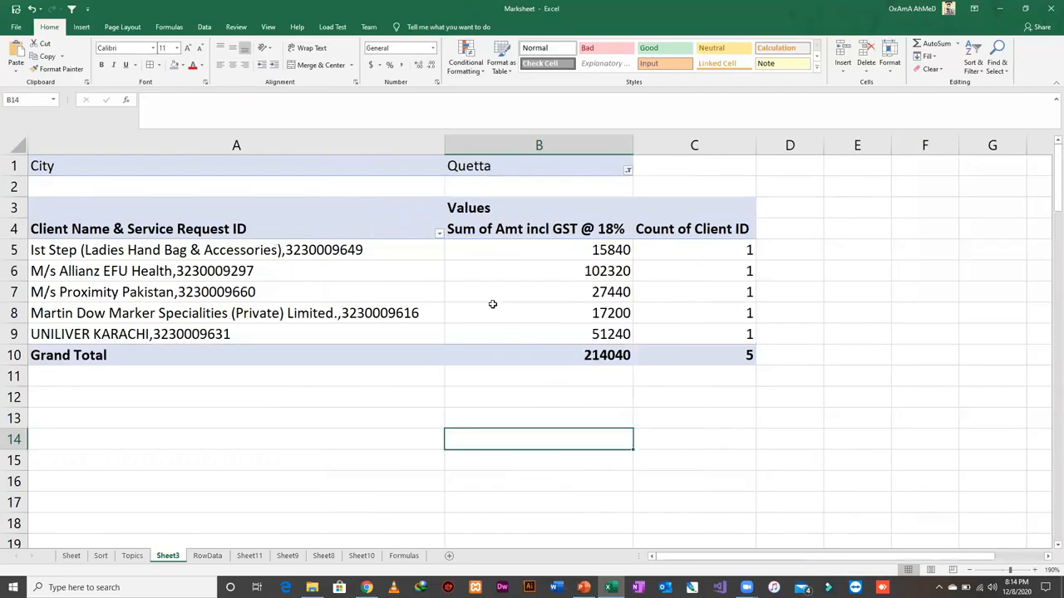
left_click(490, 310)
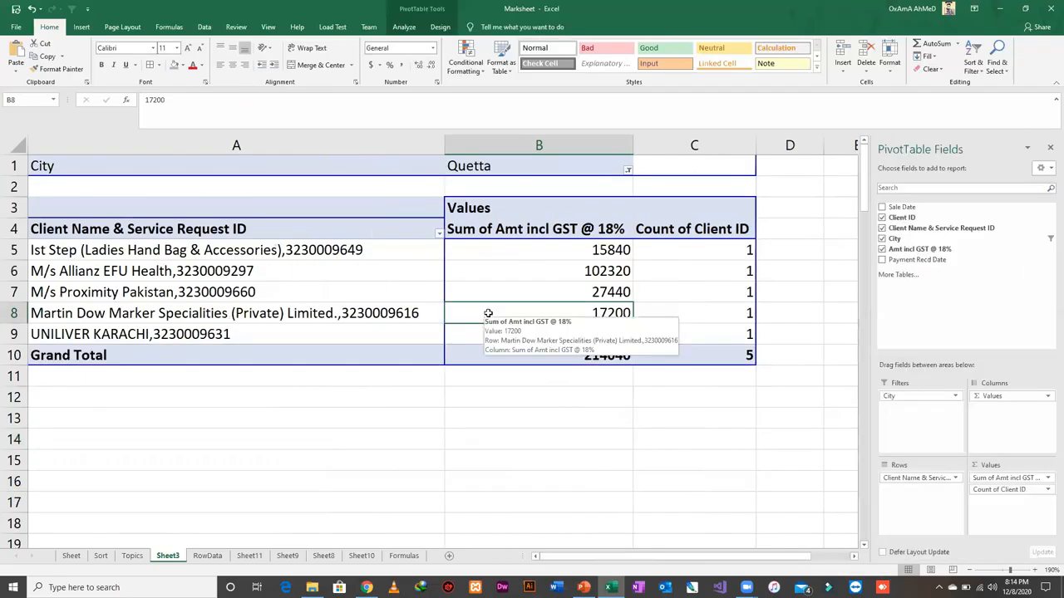
key("ctrl+z")
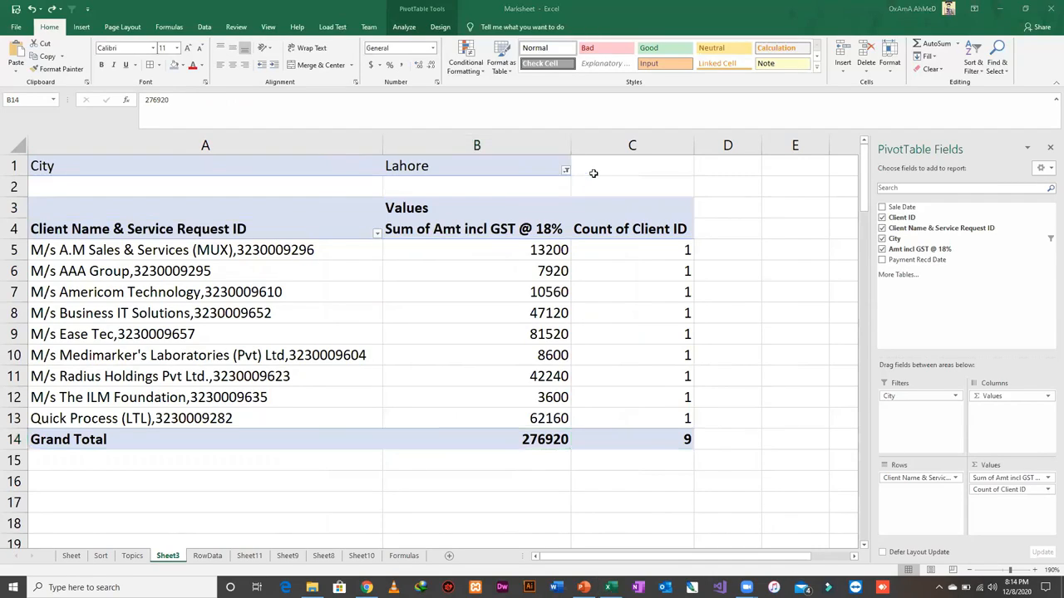
- Remove the City field from the PivotTable's report filter area
left_click(915, 397)
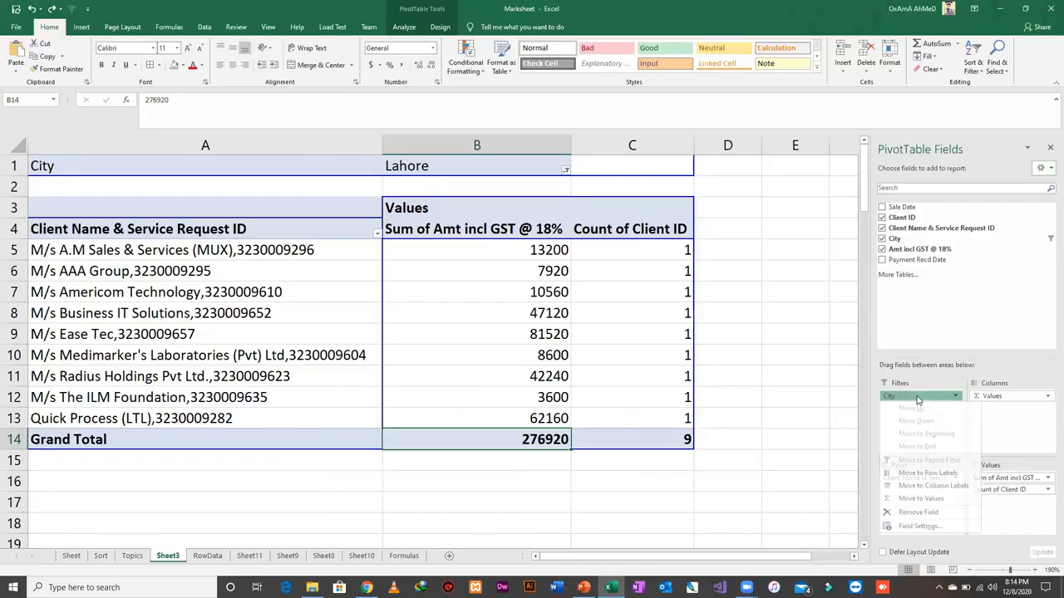
left_click(917, 399)
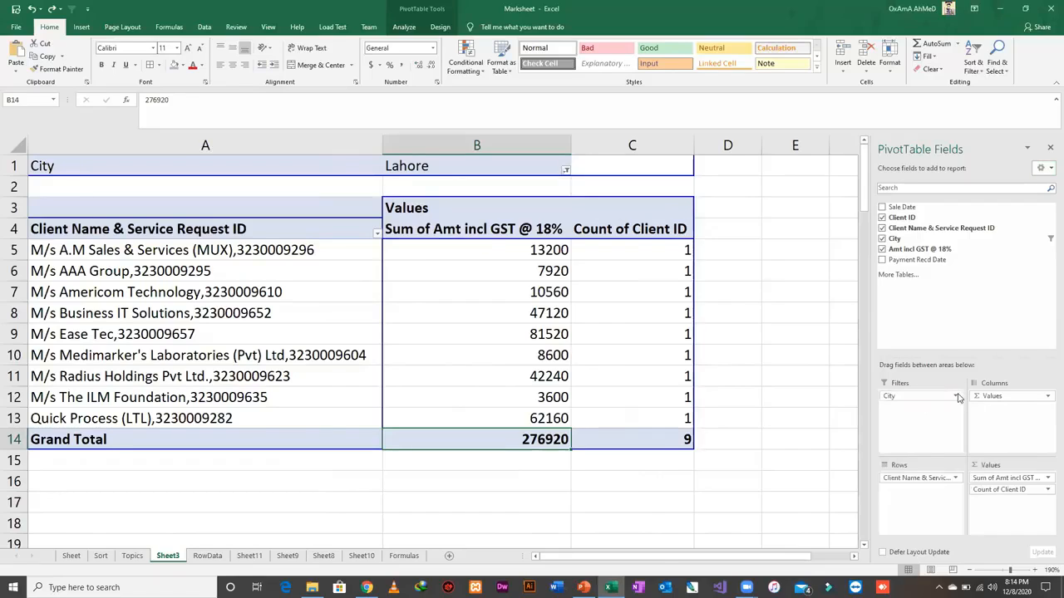
left_click(957, 397)
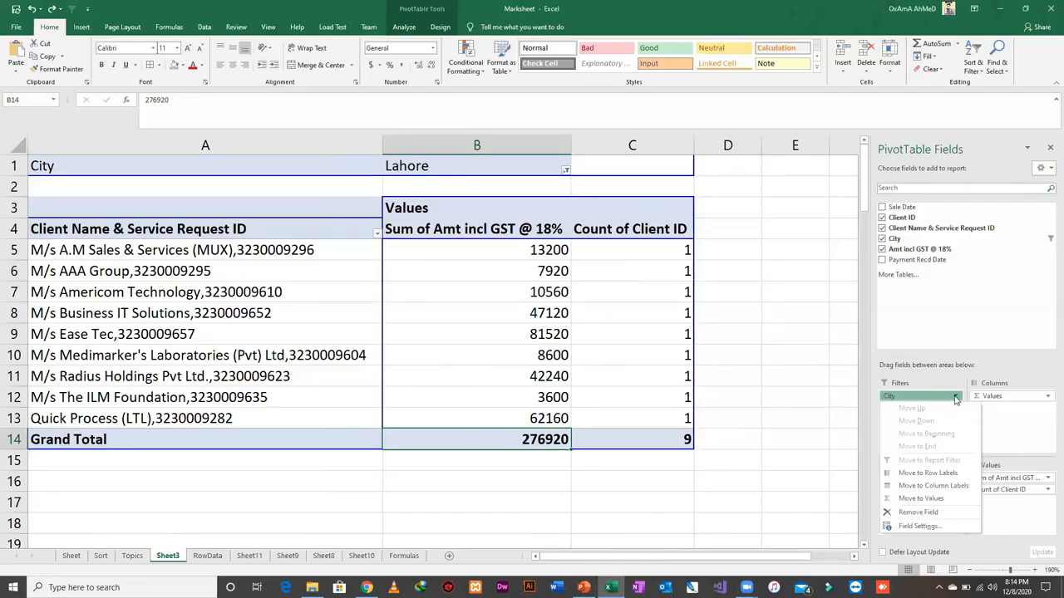
left_click(918, 512)
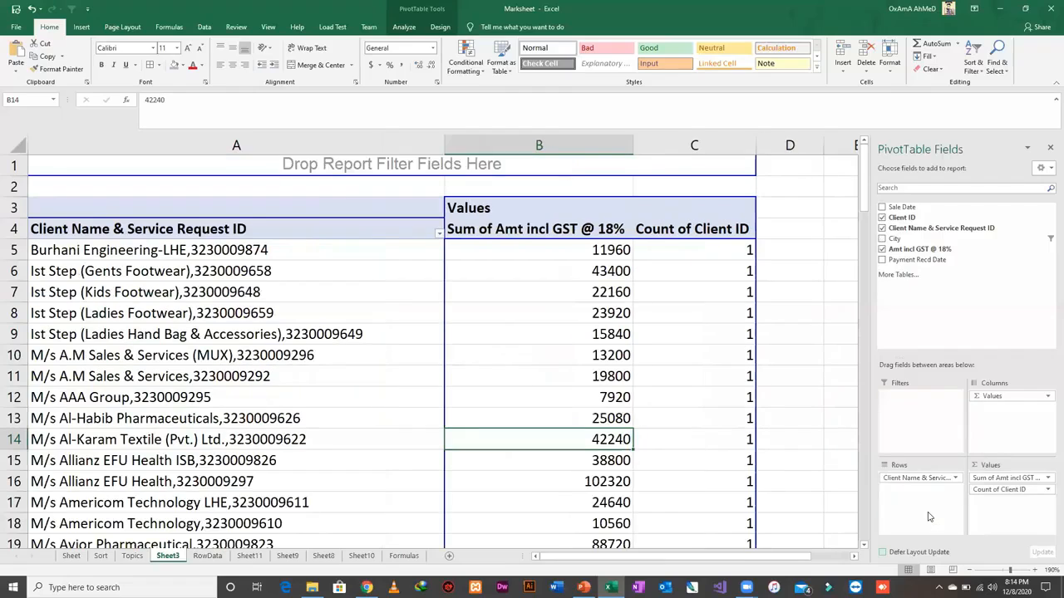
- Add the City field as a slicer and place it beside the PivotTable, clear of its value columns
right_click(903, 239)
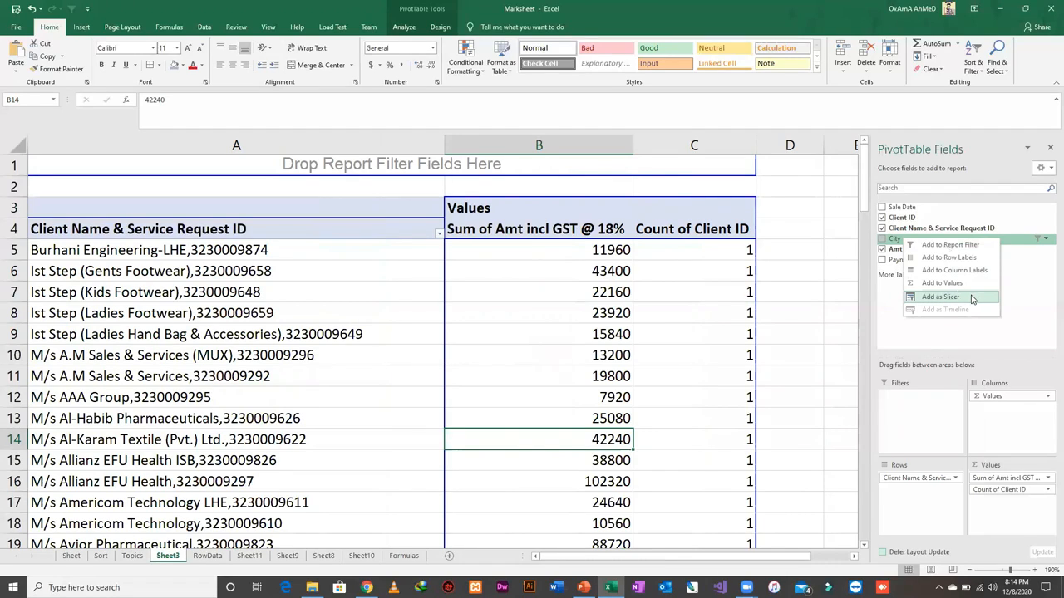
left_click(940, 297)
left_click_drag(453, 237, 886, 234)
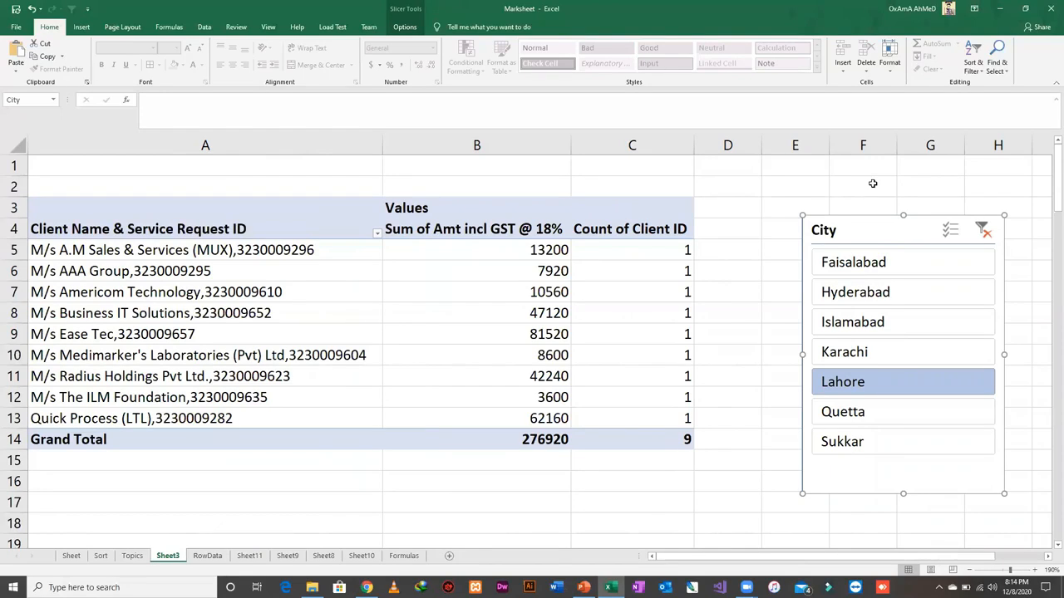
- Filter the PivotTable with the City slicer by each city in turn from Faisalabad to Sukkar, and undo the last selection to return to Quetta
left_click(874, 262)
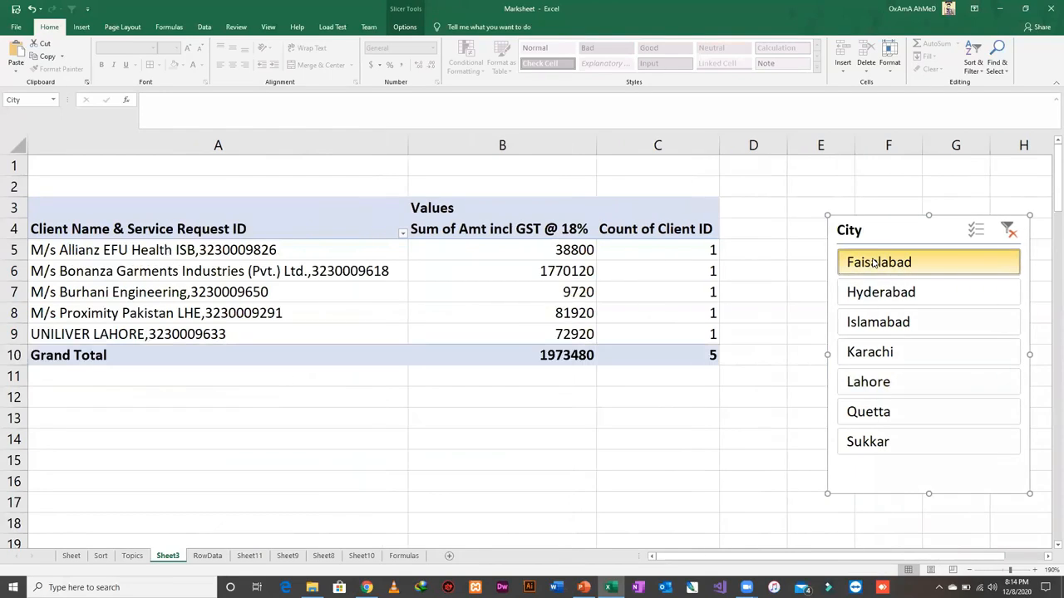
left_click(903, 288)
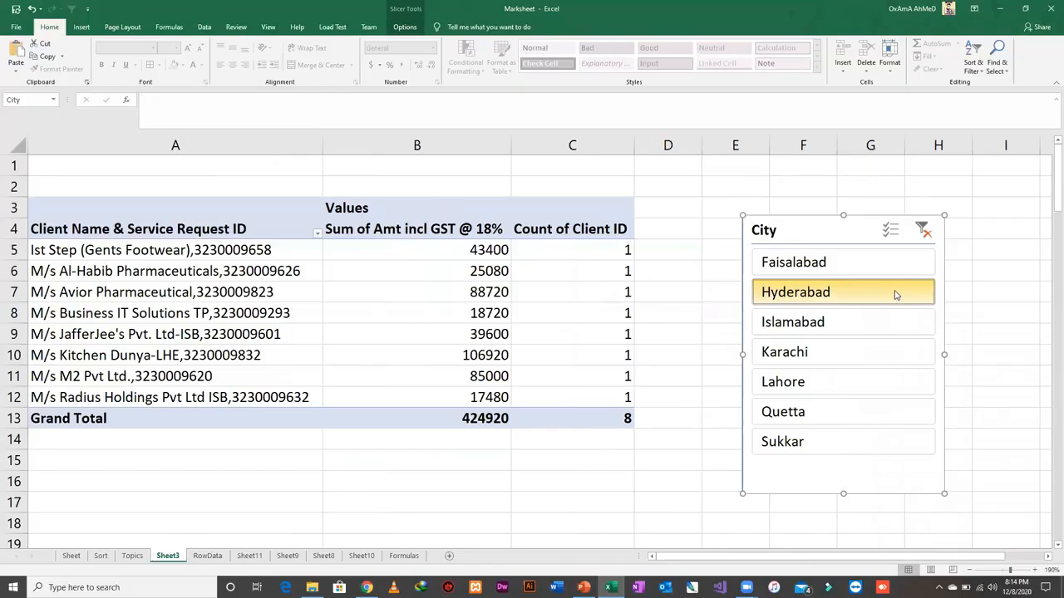
left_click(870, 324)
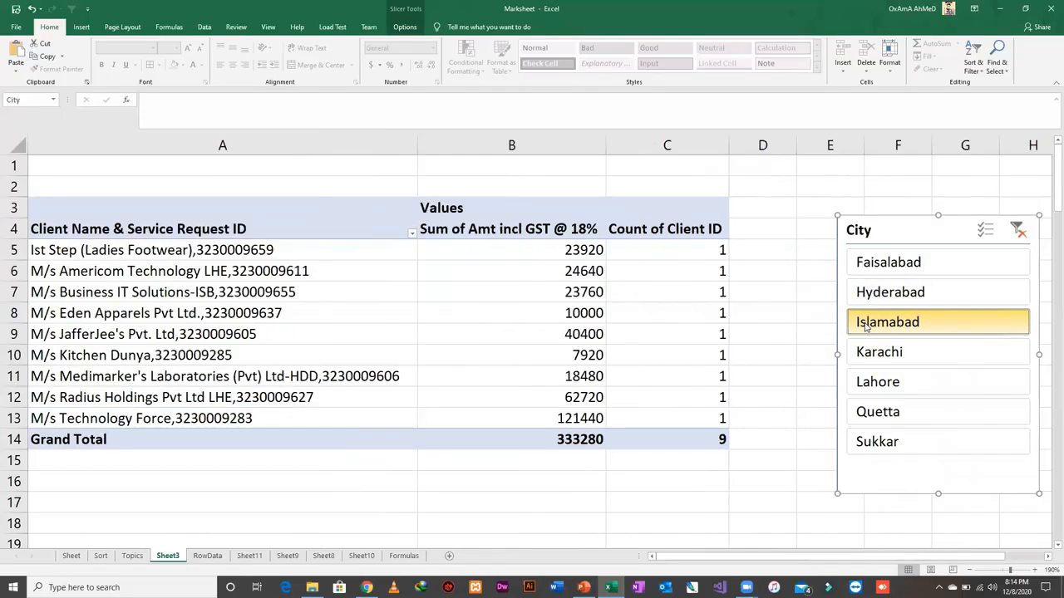
left_click(907, 362)
left_click(884, 379)
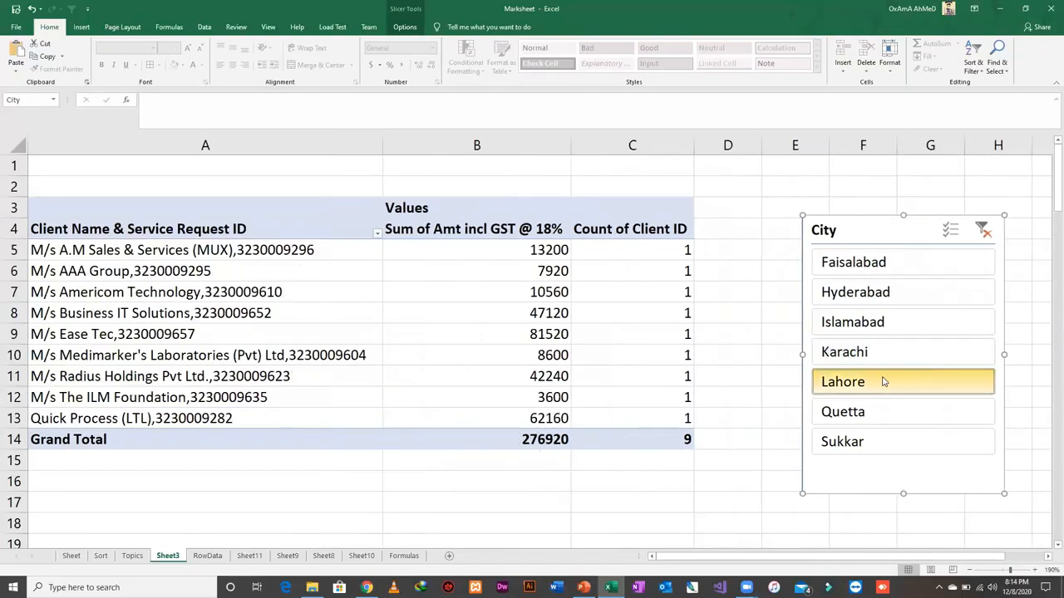
left_click(878, 407)
left_click(882, 440)
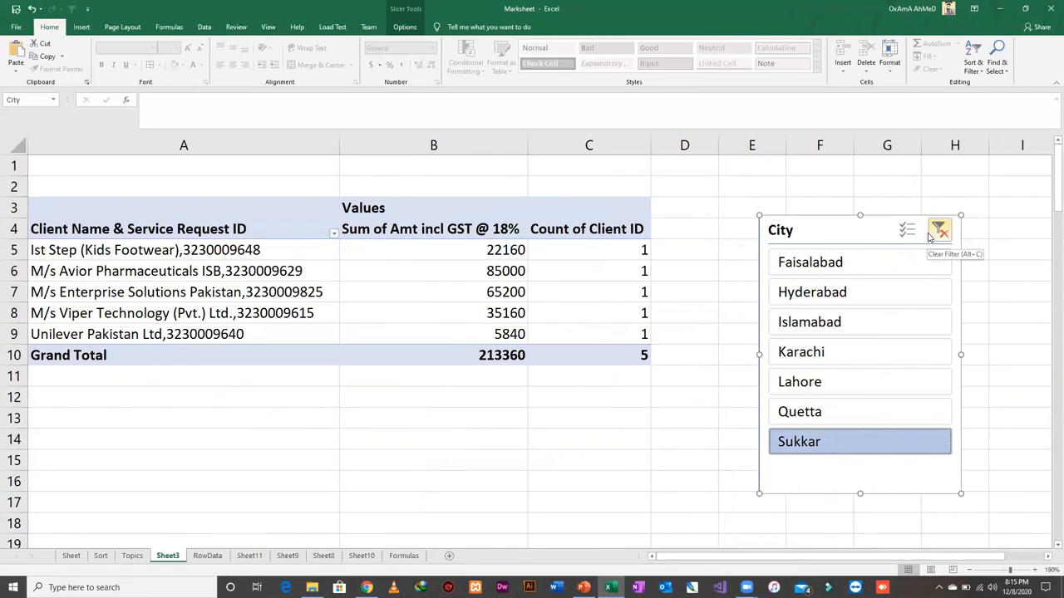
key("ctrl+z")
left_click(440, 271)
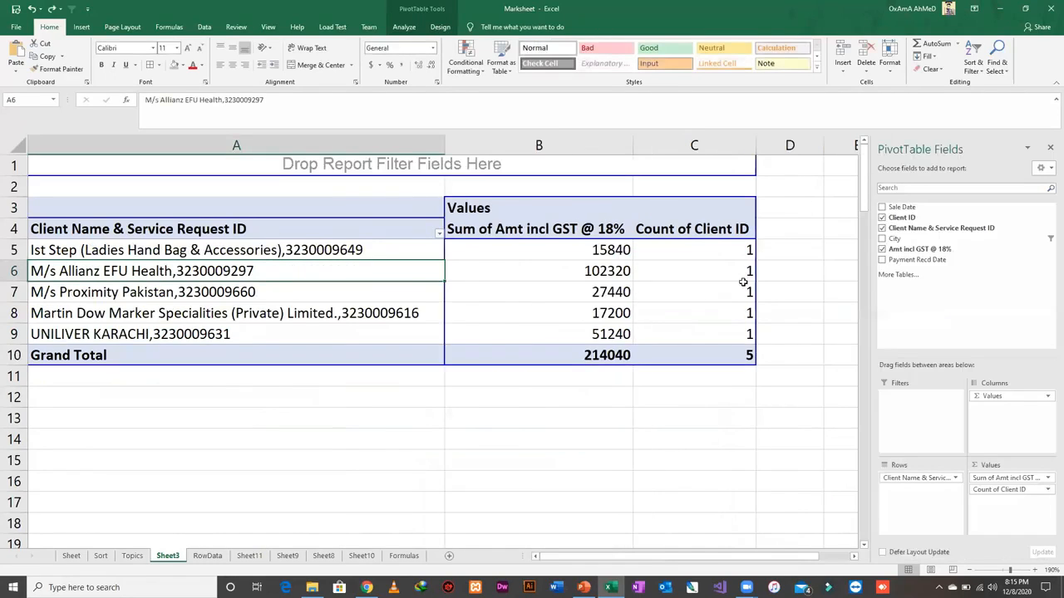
- Try adding the Sale Date field to the PivotTable and remove it again
left_click_drag(896, 239, 836, 248)
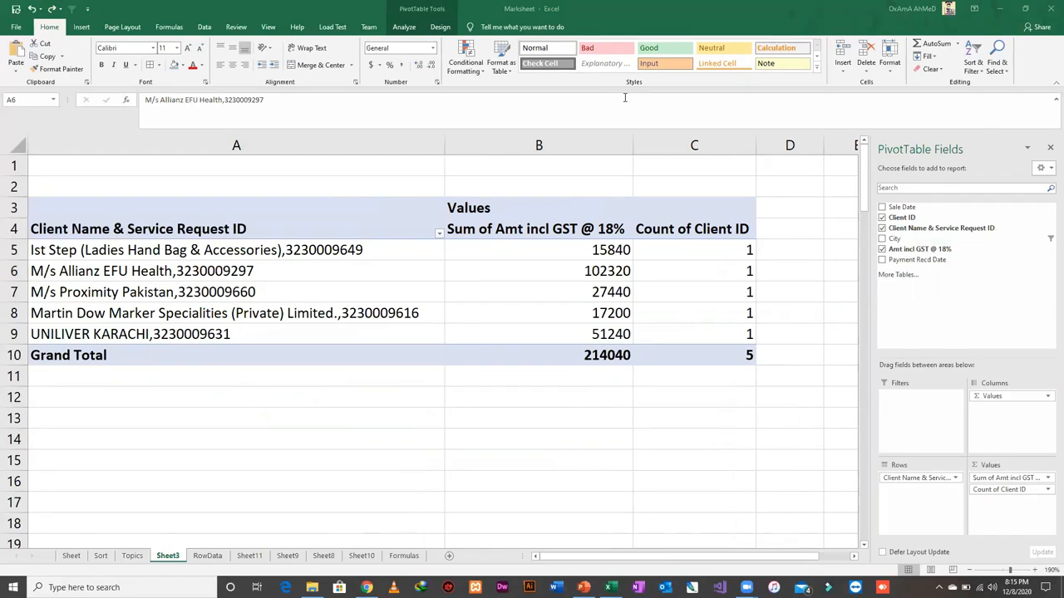
left_click(883, 211)
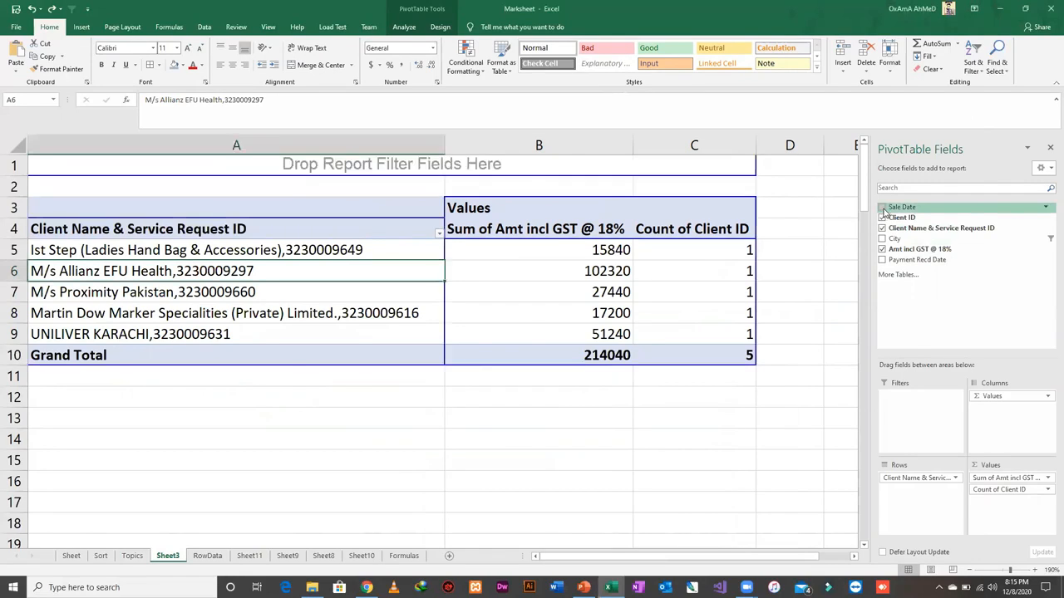
left_click(883, 209)
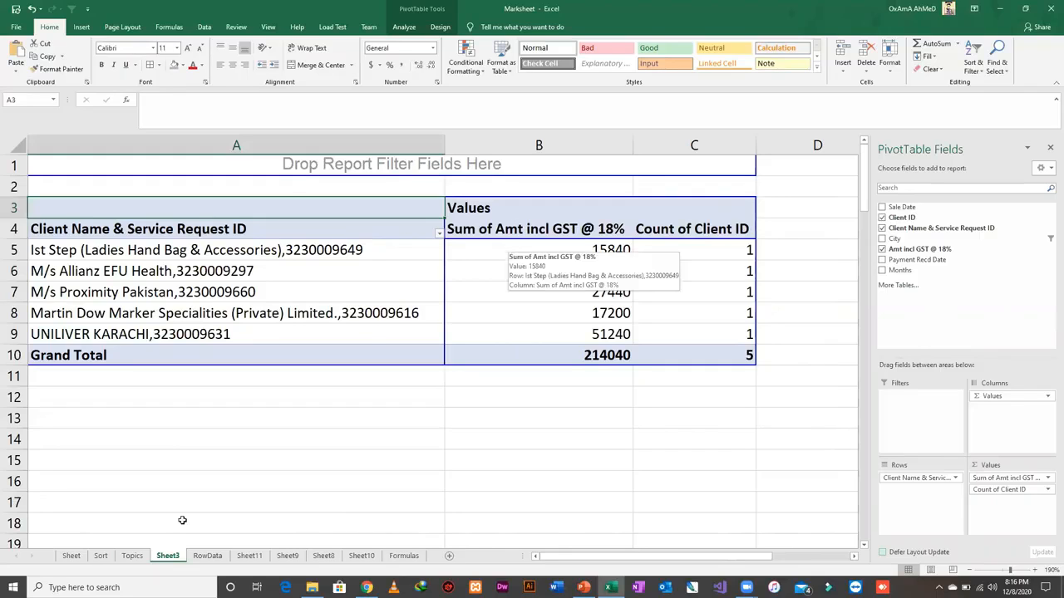
- Look over the topic list on the Topics sheet and the source table on RowData, and return to Sheet3
left_click(133, 559)
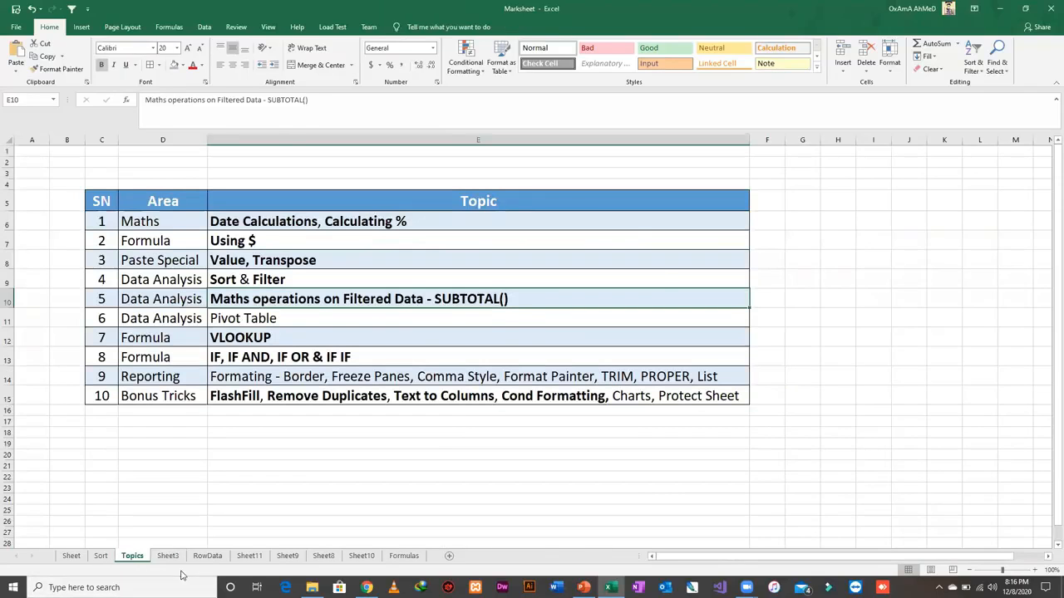
left_click(166, 556)
left_click(207, 555)
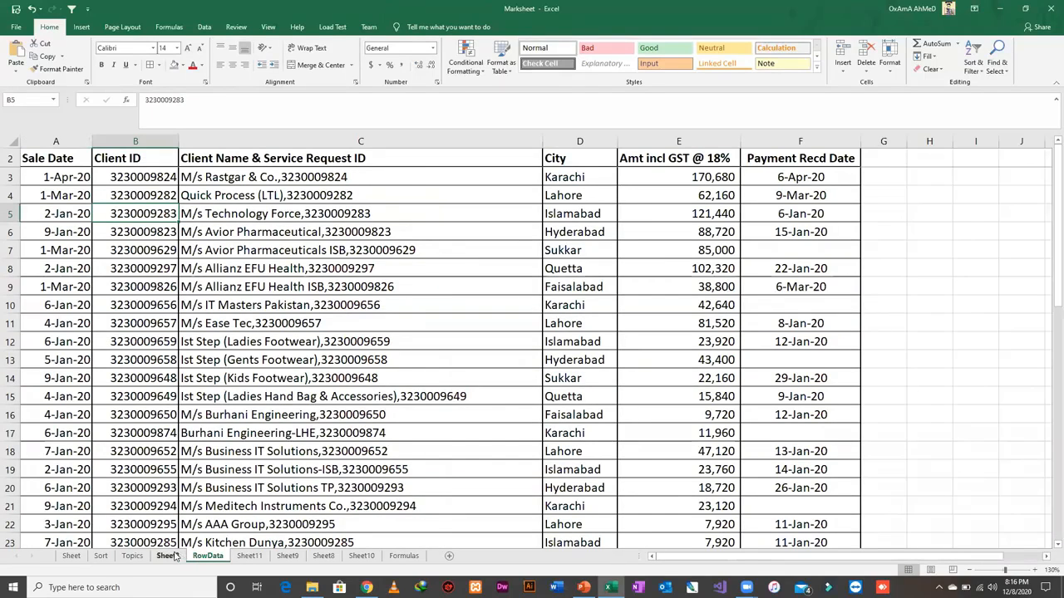
left_click(167, 556)
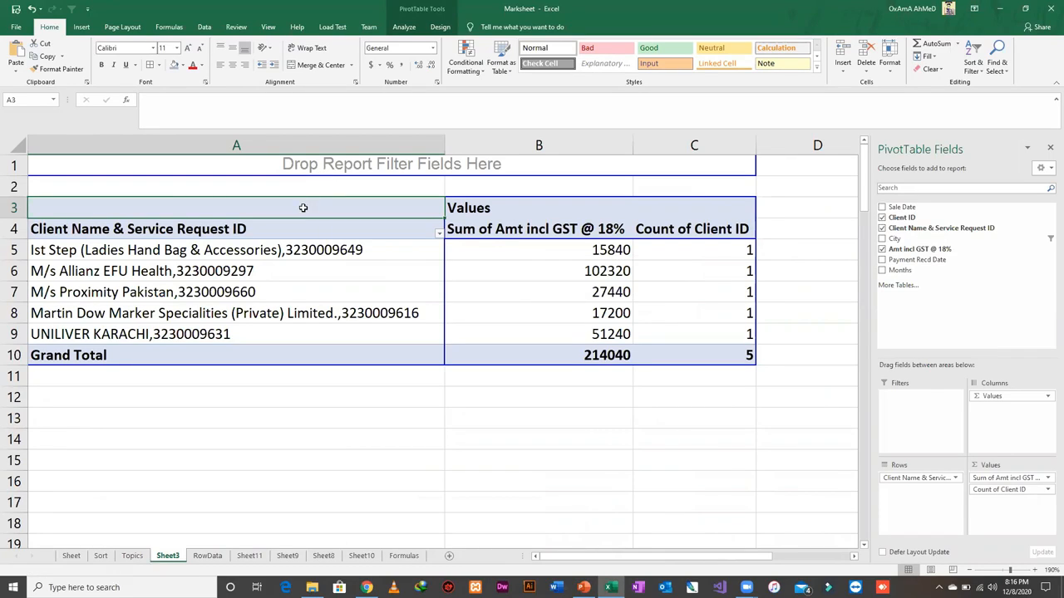
key("ctrl+shift+Right")
key("ctrl+shift+Down")
key("ctrl+shift+Down")
key("ctrl+shift+Down")
key("ctrl+shift+Up")
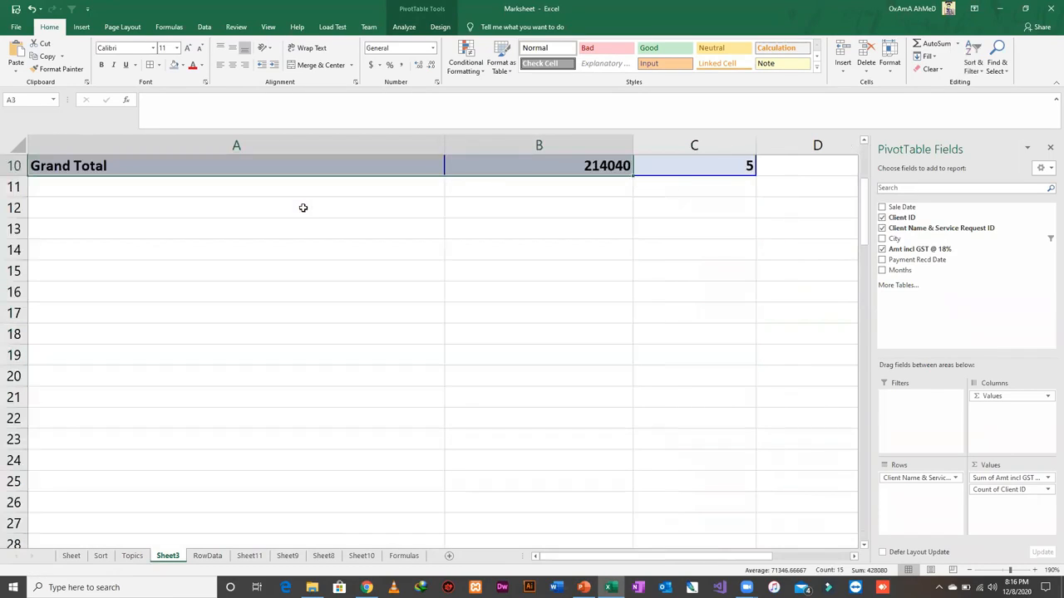
scroll(302, 208, "up", 2)
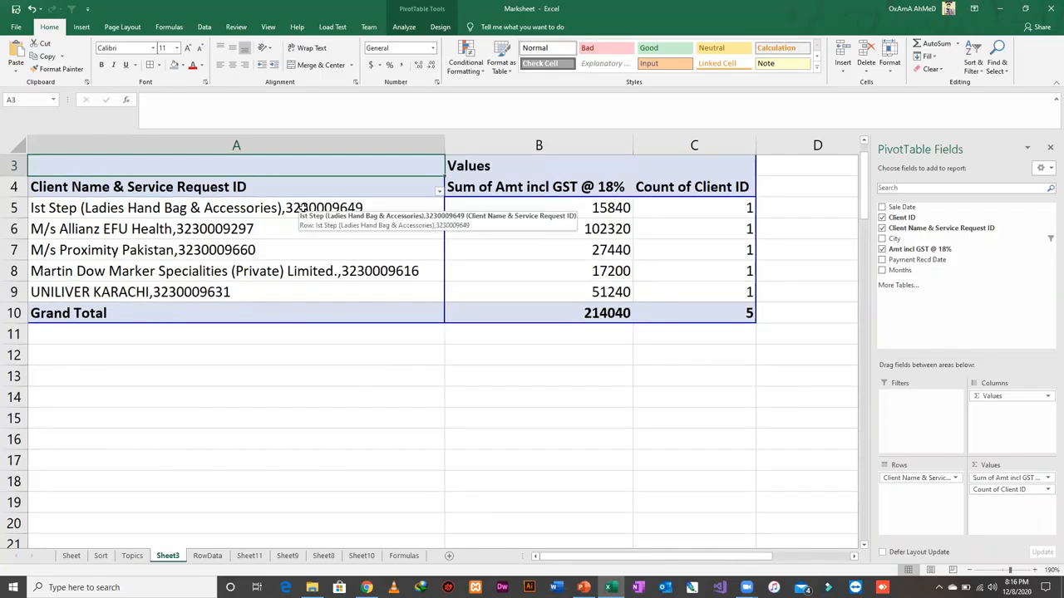
left_click(373, 221)
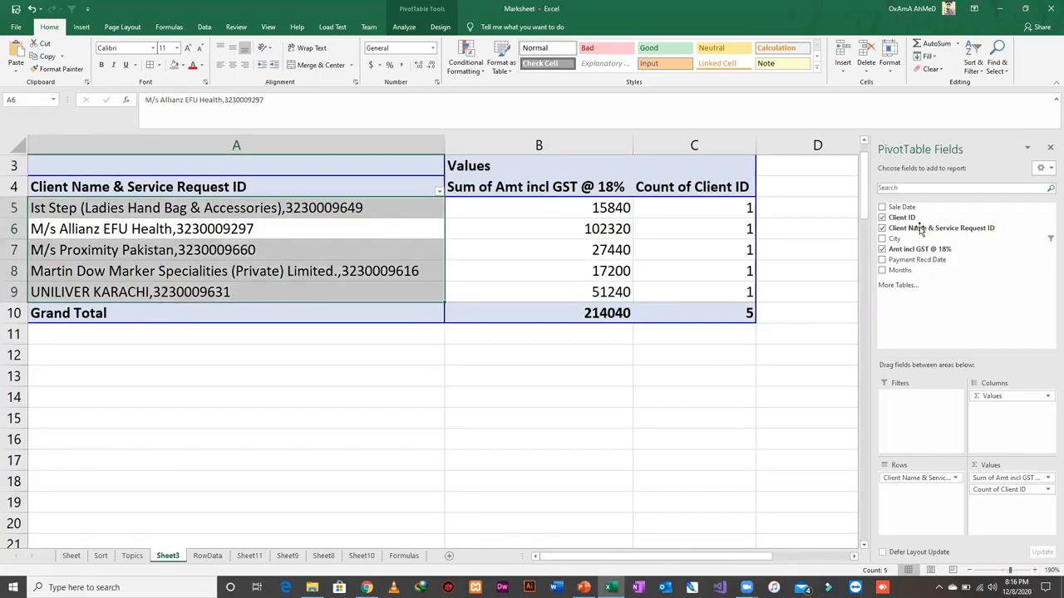
scroll(249, 216, "up", 2)
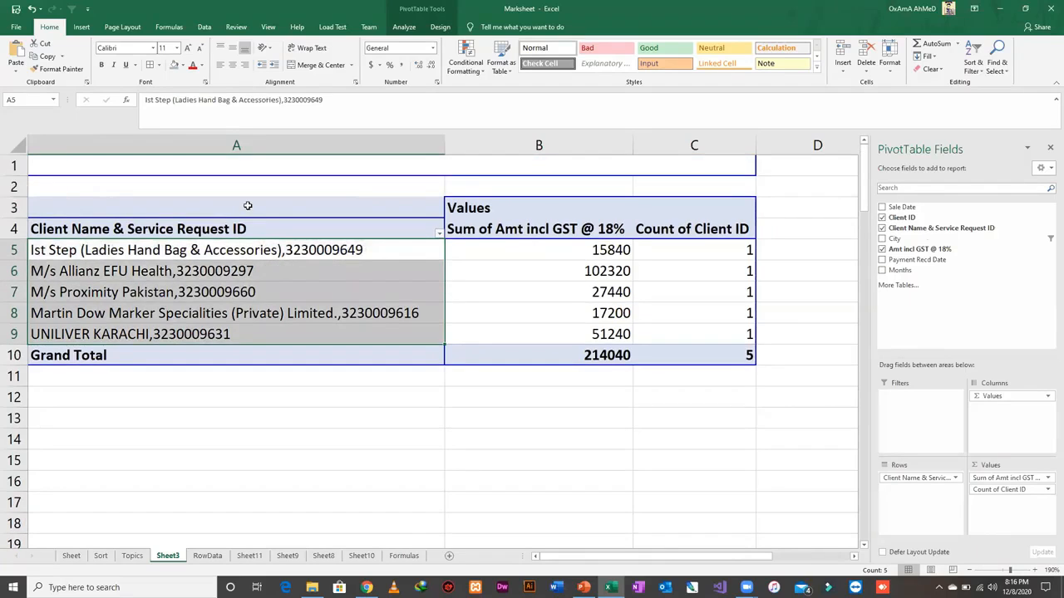
- Copy the PivotTable's client name and amount columns with headers and grand total, range A3:B10 on Sheet3
left_click(248, 206)
key("ctrl+shift+Right")
key("ctrl+shift+Down")
key("ctrl+shift+Down")
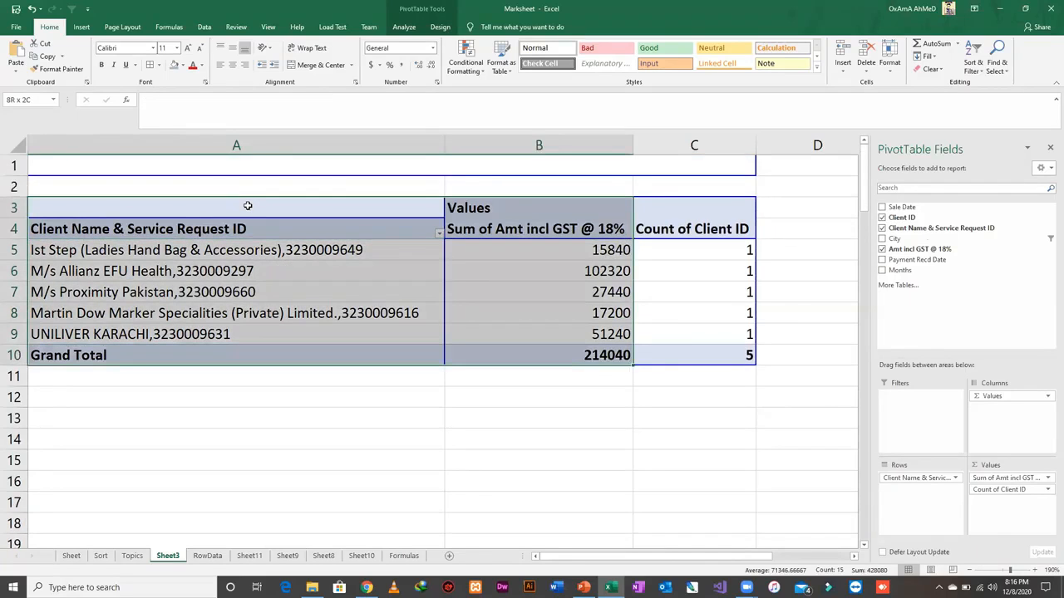
key("ctrl+c")
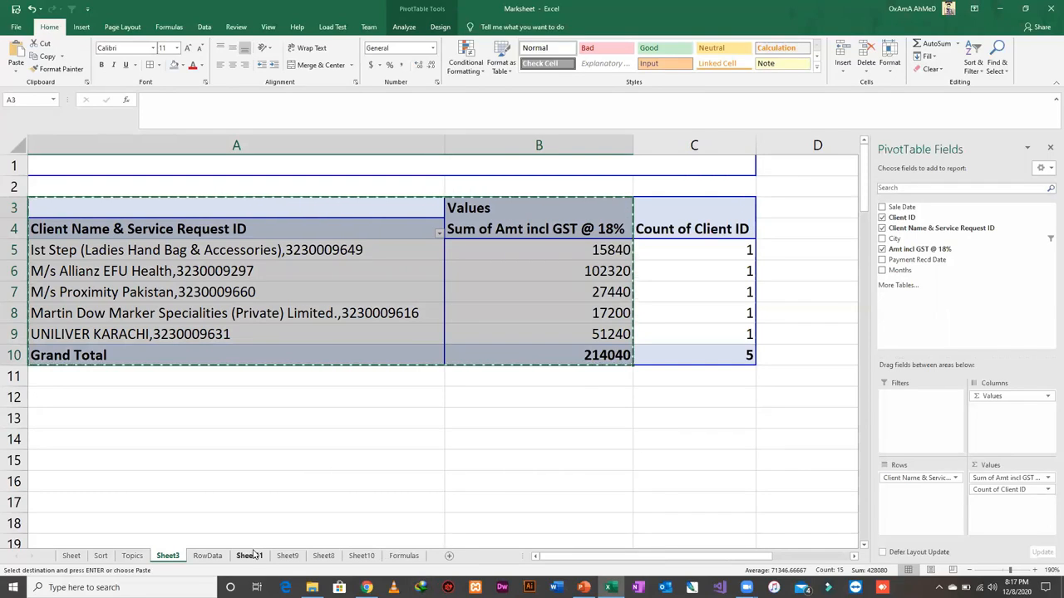
- Add a new sheet and paste the copied PivotTable range there as values only, starting at E4
left_click(449, 555)
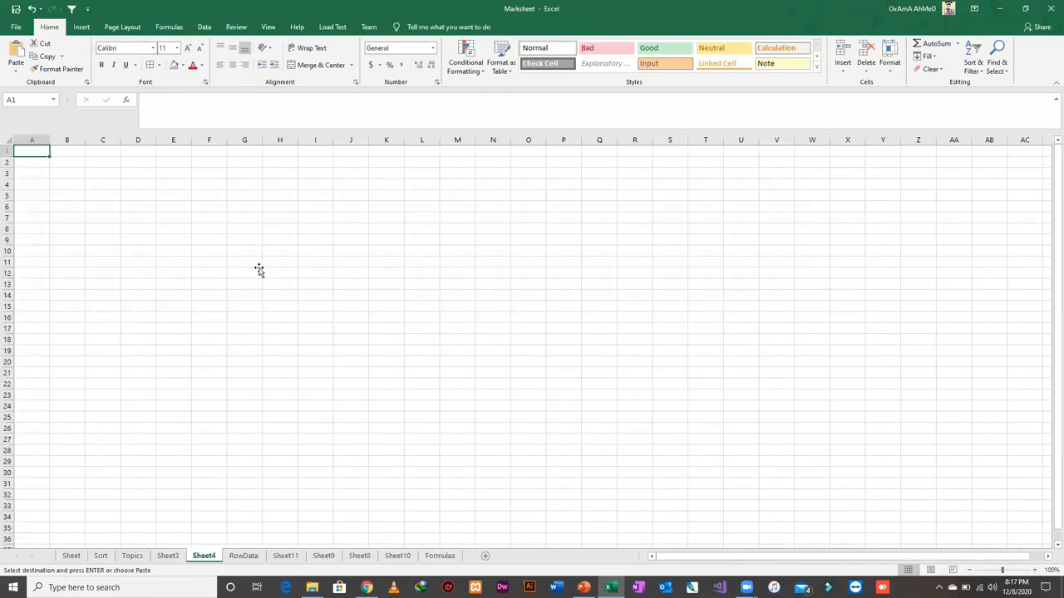
left_click(258, 270)
left_click(172, 181)
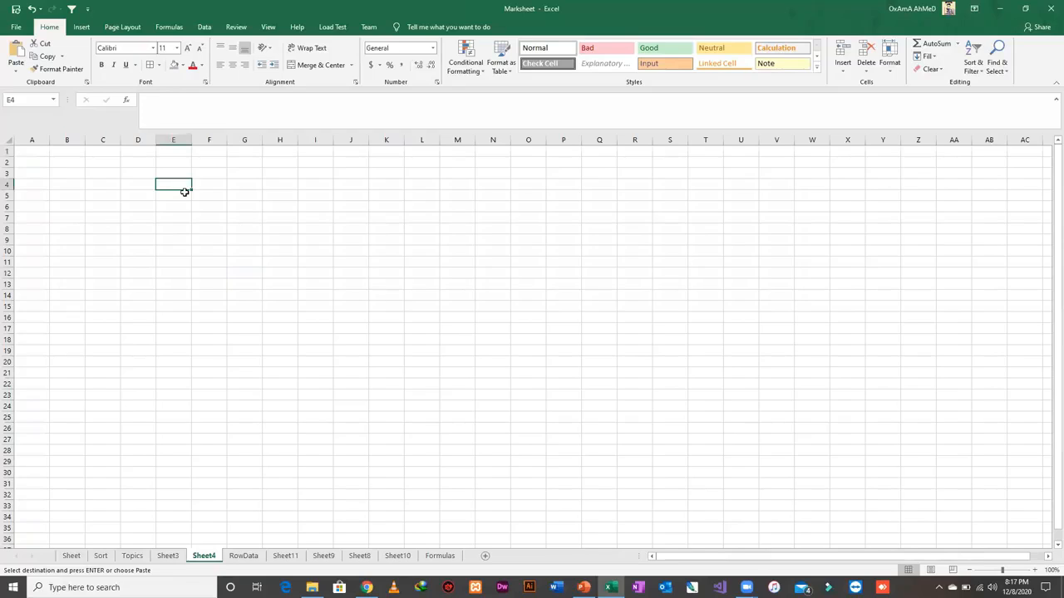
left_click(16, 68)
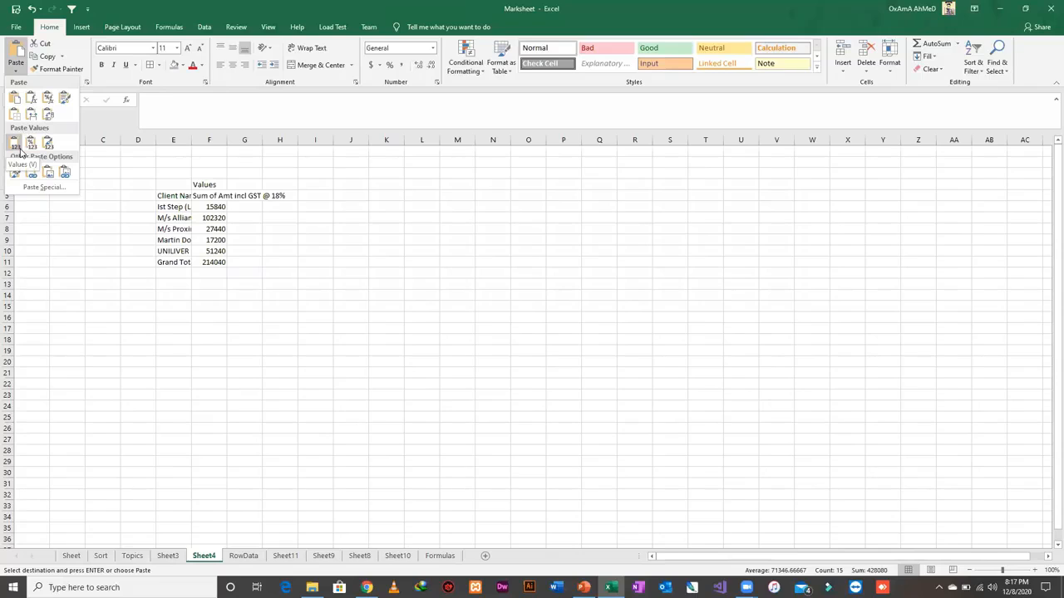
left_click(15, 144)
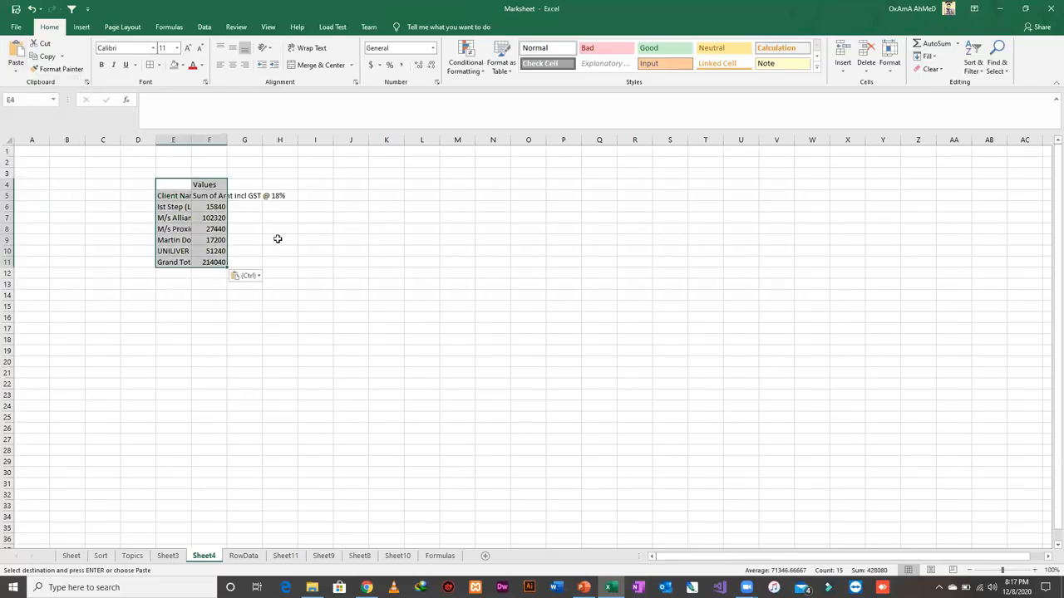
- AutoFit the widths of columns E and F to the pasted client names and amounts
key("alt+h")
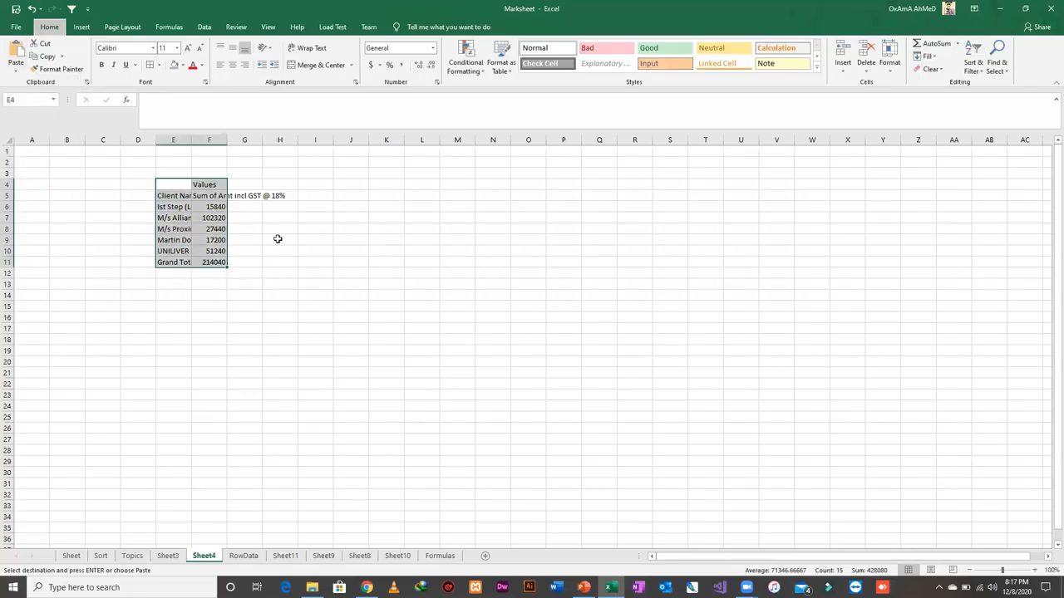
key("o")
key("i")
key("alt+i")
left_click(297, 198)
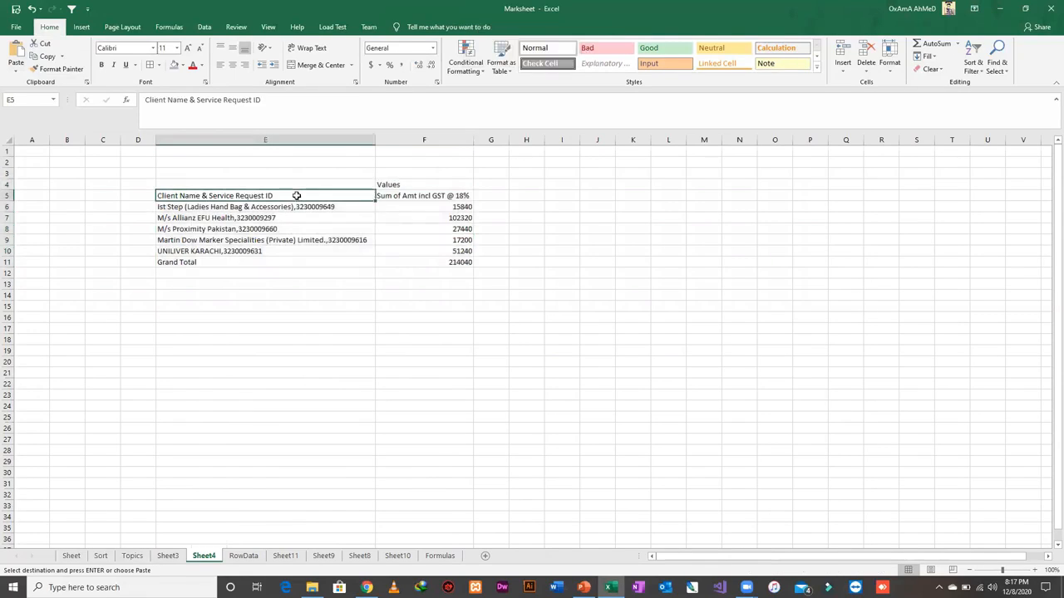
- Clear the Values label above the pasted amount column and enter Karachi as the heading in E4
left_click(399, 197)
key("Up")
key("Delete")
key("Down")
key("Left")
key("Up")
type("Karachi")
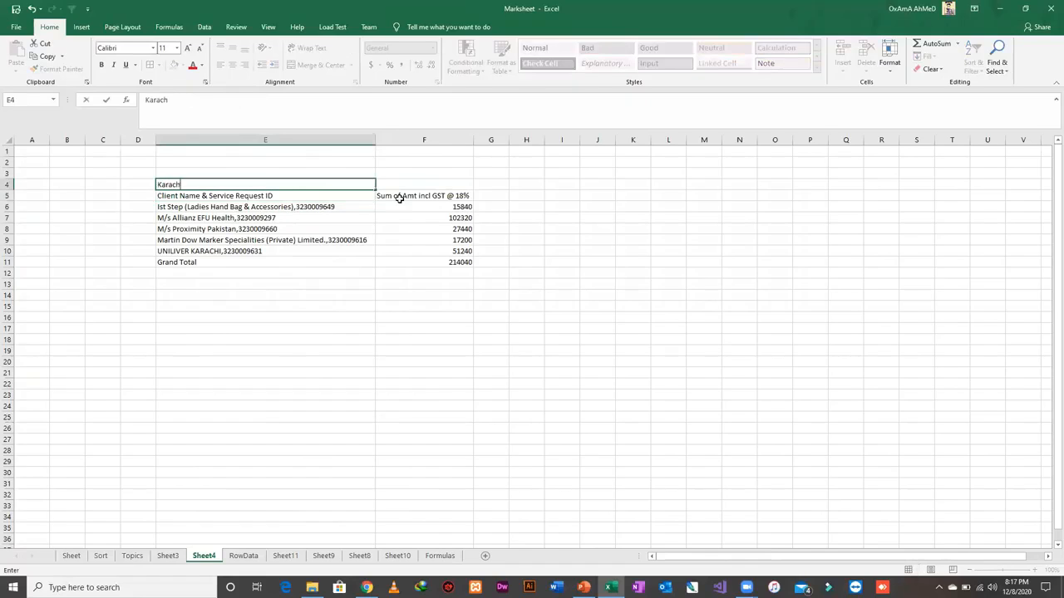
key("Return")
- Try to select the whole pasted table, starting from the Karachi heading in E4
key("Up")
key("ctrl+shift+Down")
key("ctrl+shift+Right")
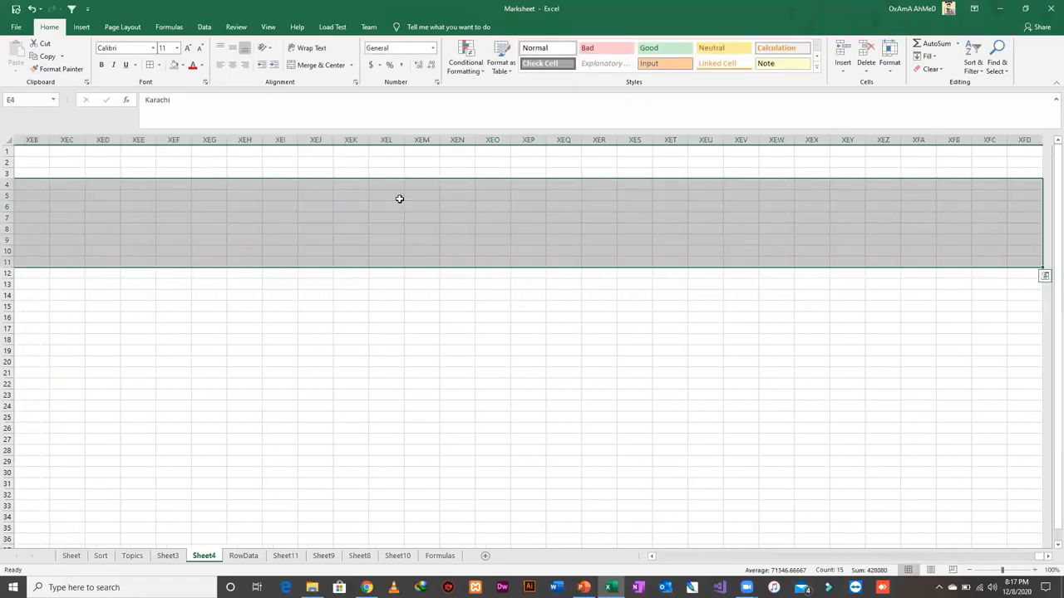
key("Right")
key("Left")
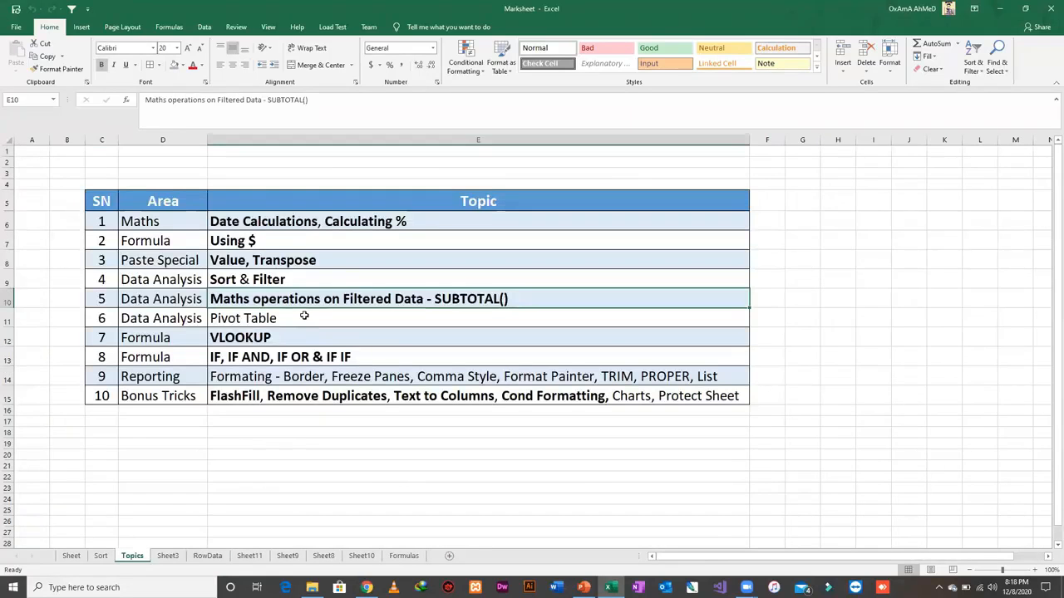
- Make the Pivot Table entry bold in the Topics sheet's list, keeping the SUBTOTAL() entry bold
key("ctrl+b")
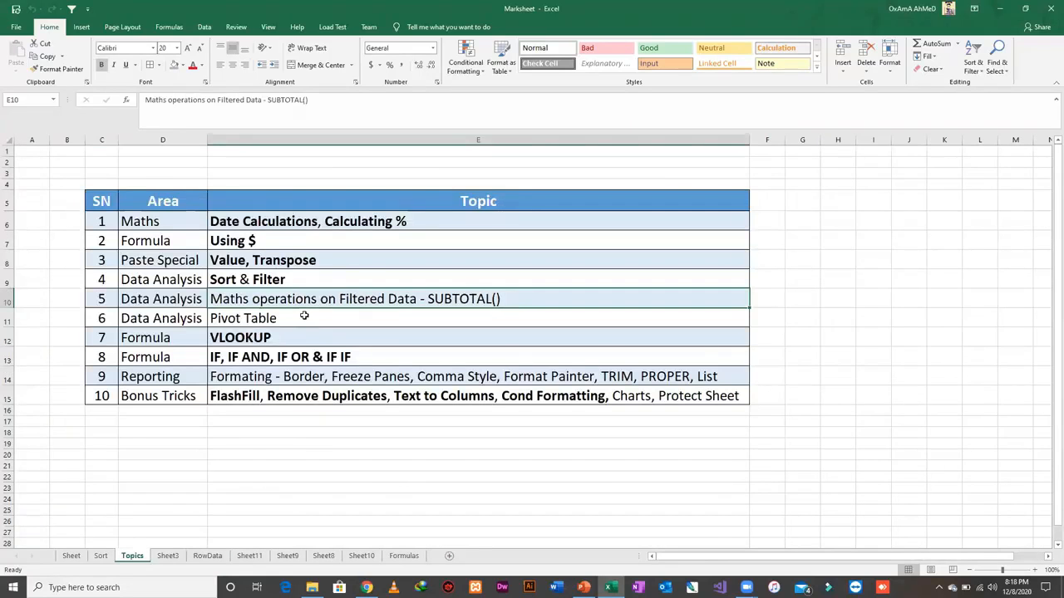
key("ctrl+b")
key("Down")
key("ctrl+b")
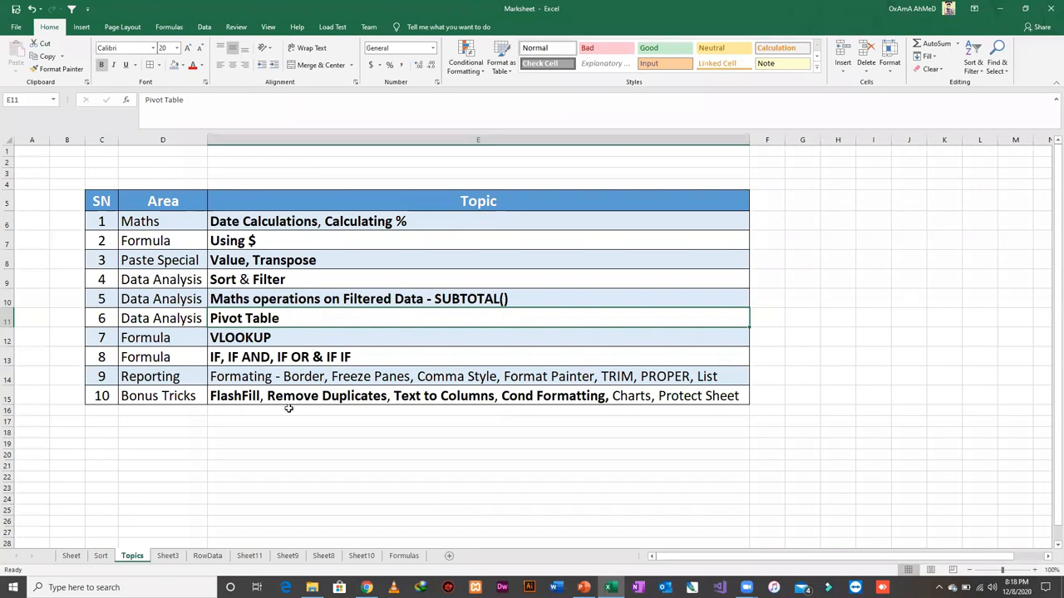
- Look through the records of the RowData sales table below its header row and return to its first records
left_click(207, 555)
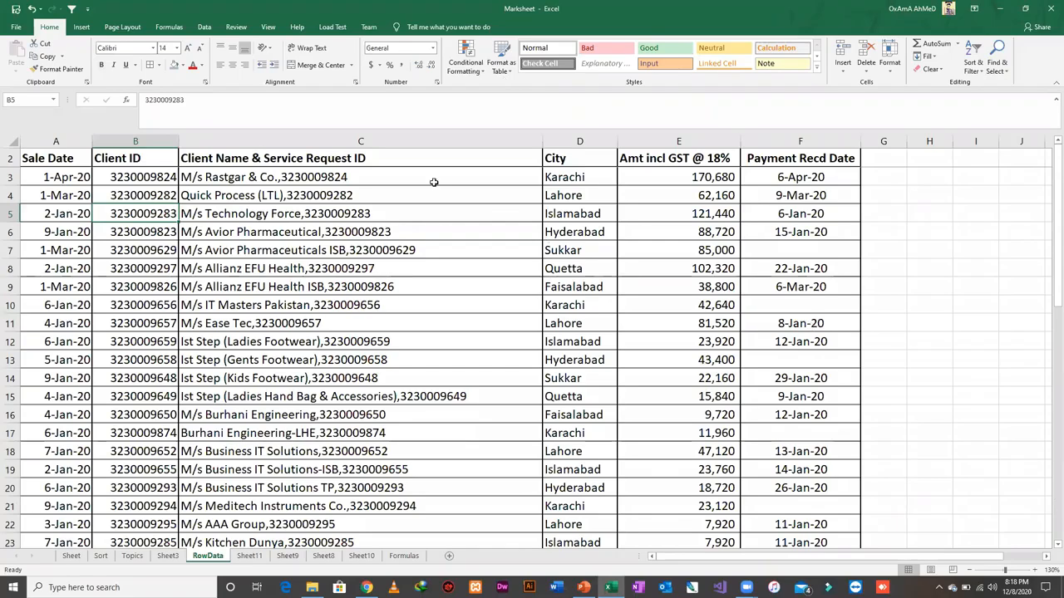
left_click(111, 182)
left_click(9, 180)
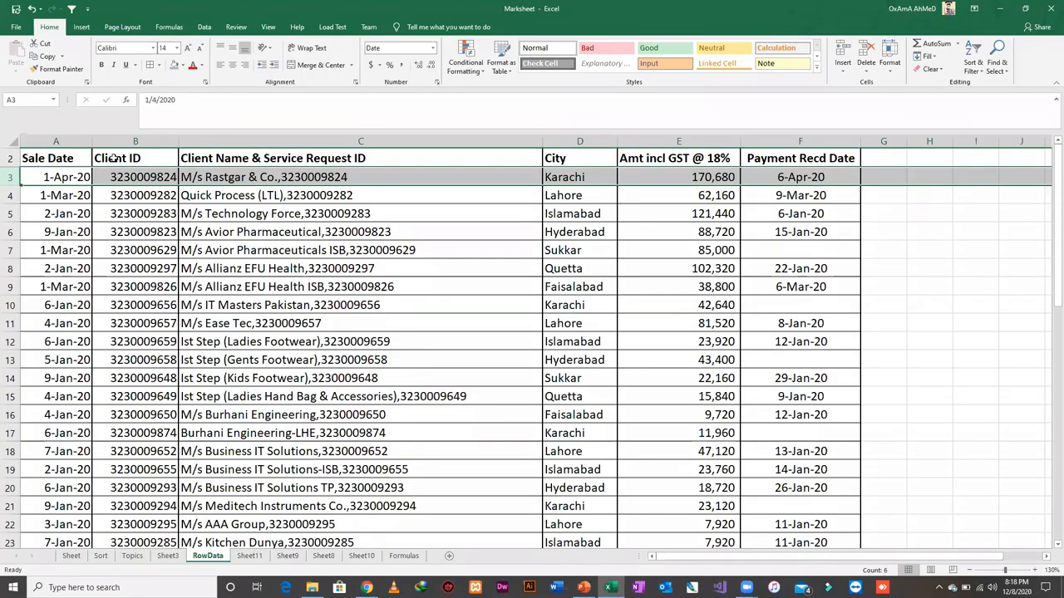
left_click(250, 213)
scroll(328, 226, "down", 5)
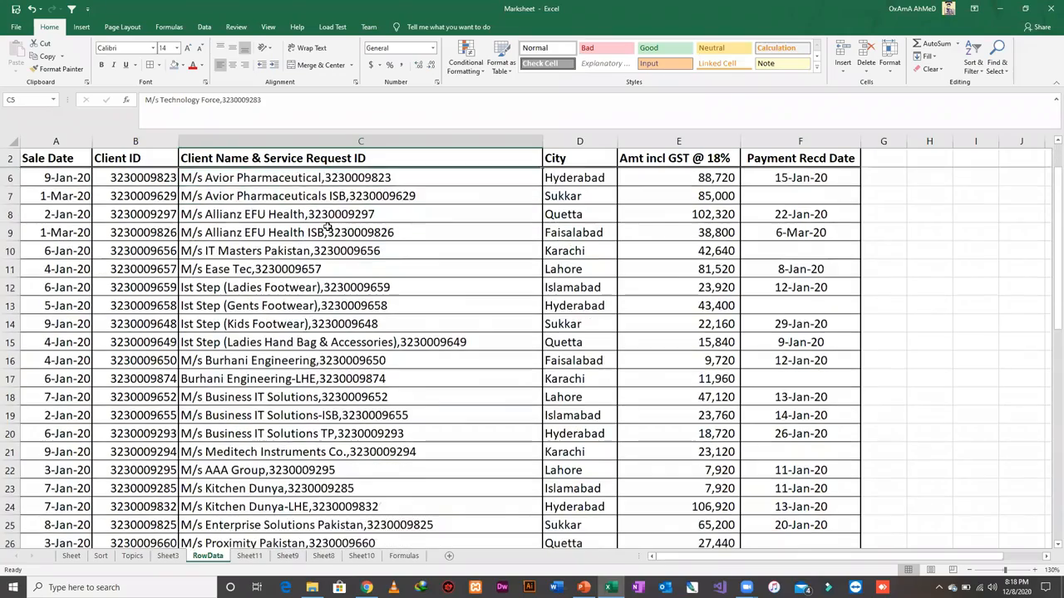
scroll(328, 226, "down", 9)
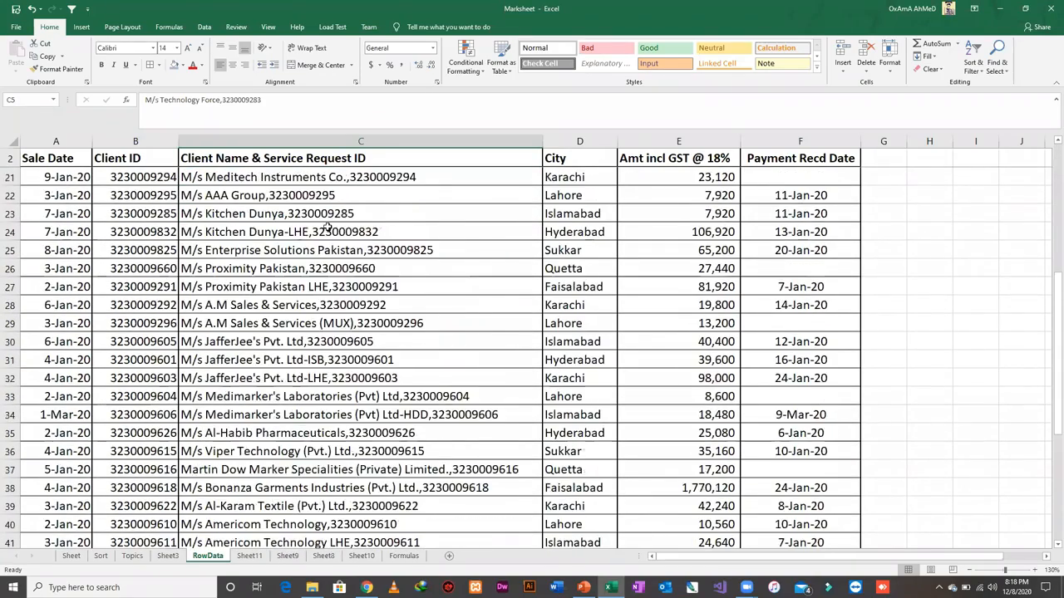
scroll(328, 220, "up", 14)
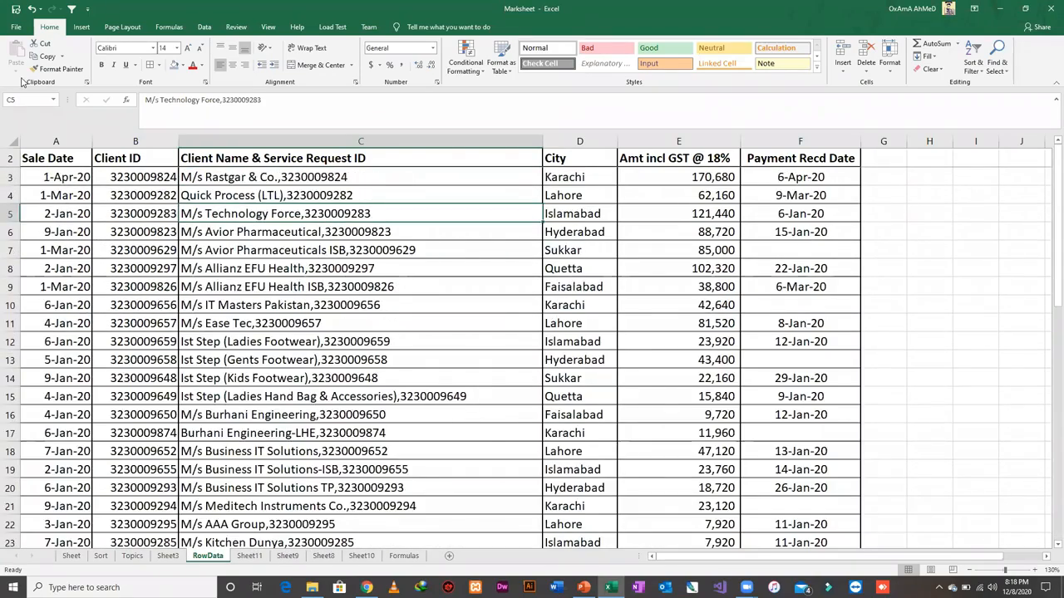
- Freeze the top visible row of RowData, the table's header in row 2, with Freeze Top Row
left_click(10, 158)
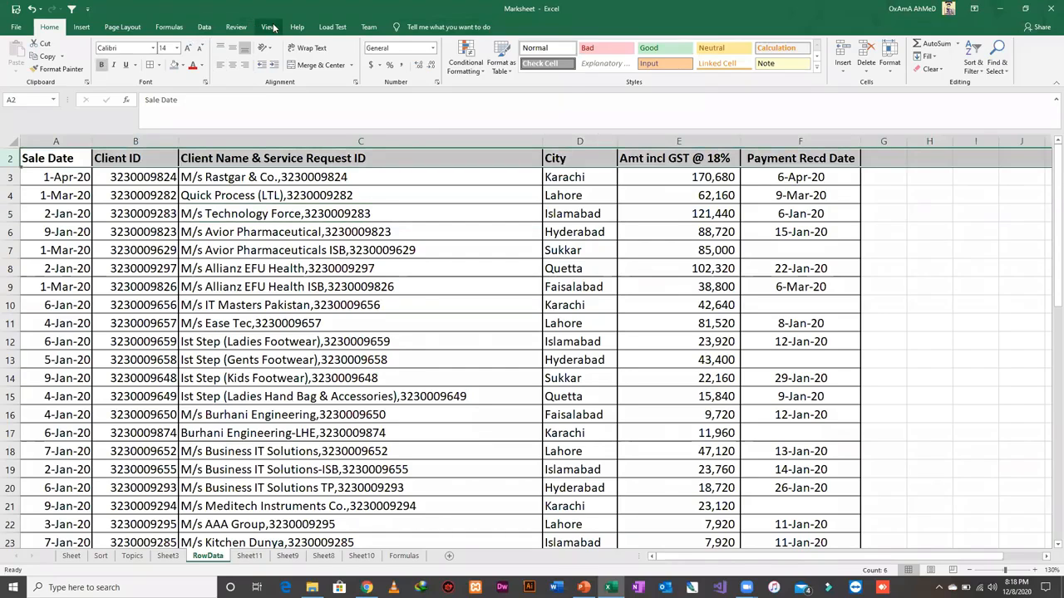
left_click(268, 26)
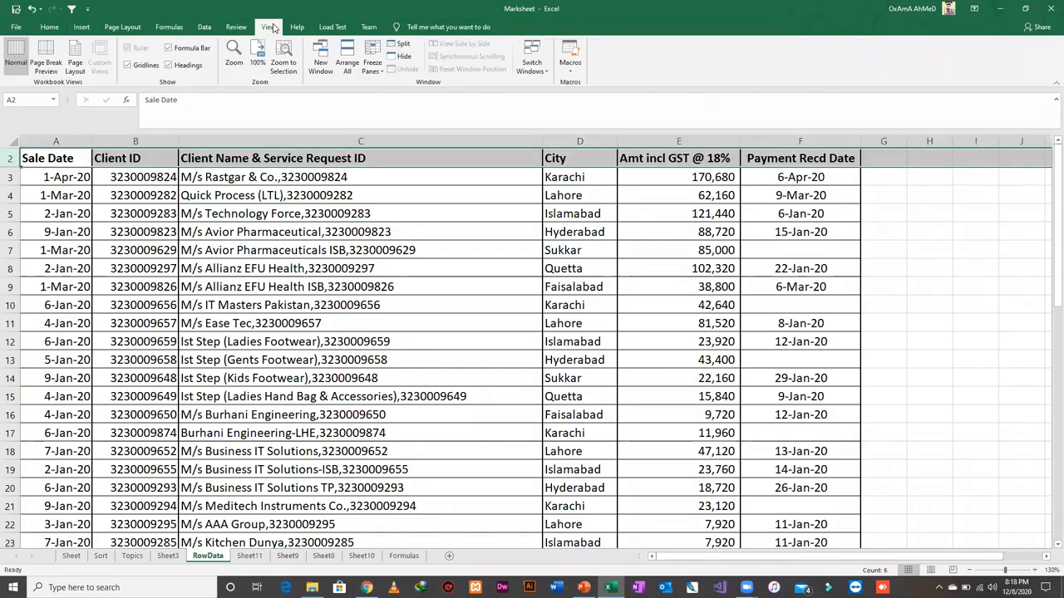
left_click(372, 67)
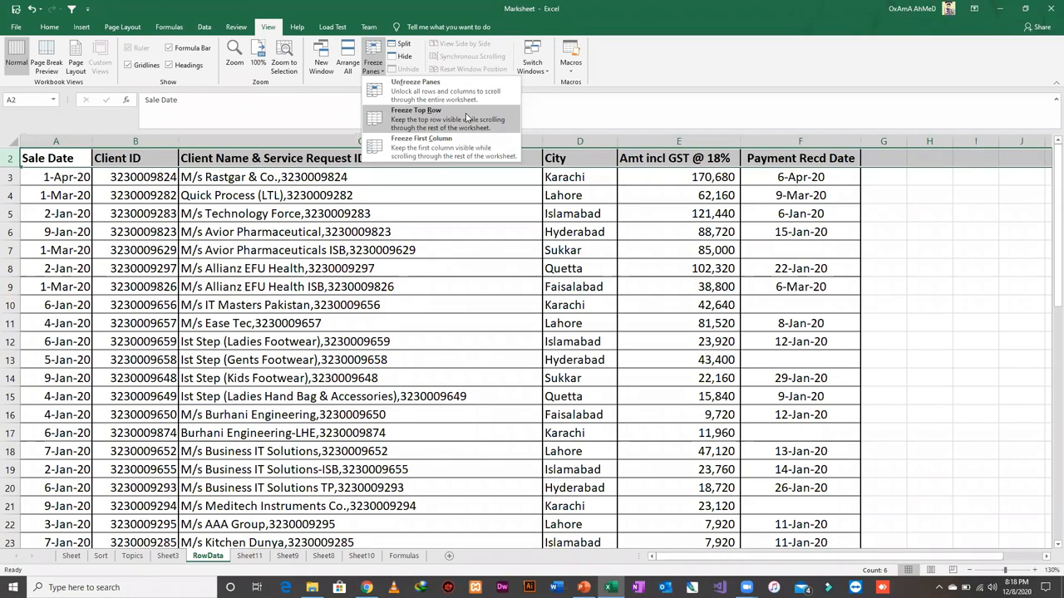
left_click(466, 117)
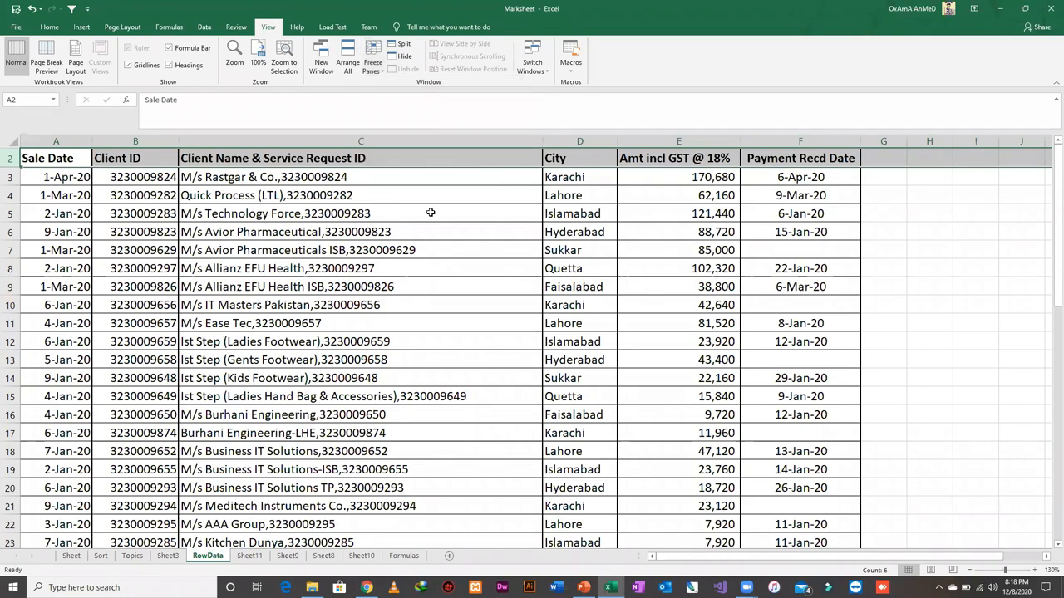
- Move down and back up through the RowData client records to check the frozen header row
left_click(430, 213)
key("Down")
key("Down")
key("Down")
key("Down")
key("Down")
key("Down")
key("Down")
key("Down")
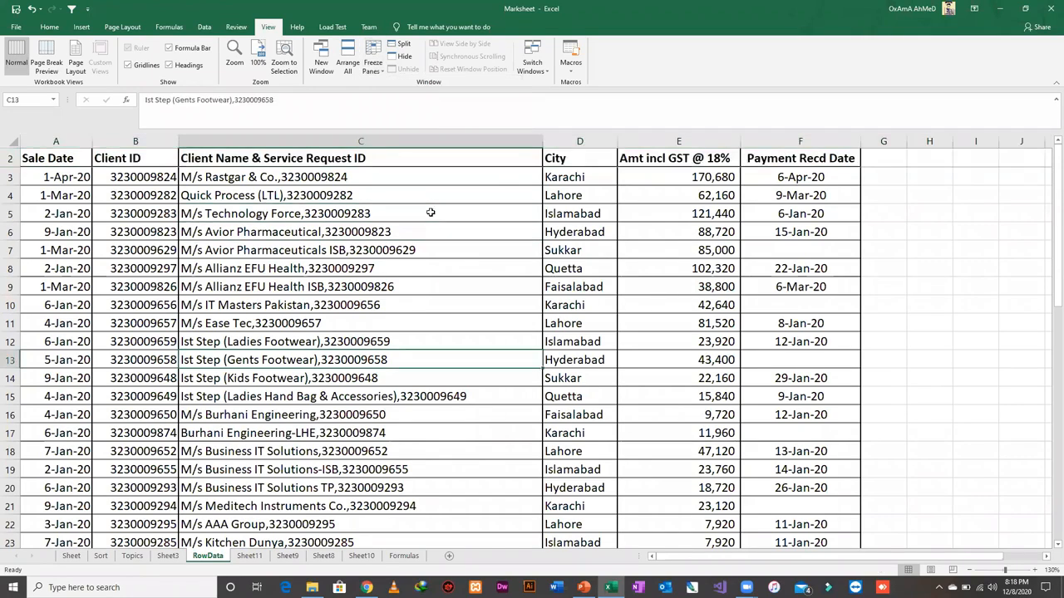
key("Down")
key("Down")
key("Down")
key("Down")
key("Down")
key("Down")
key("Down")
key("Down")
key("Down")
key("Down")
key("Down")
key("Down")
key("Down")
key("Down")
key("Down")
key("Down")
key("Down")
key("Down")
key("Down")
key("Down")
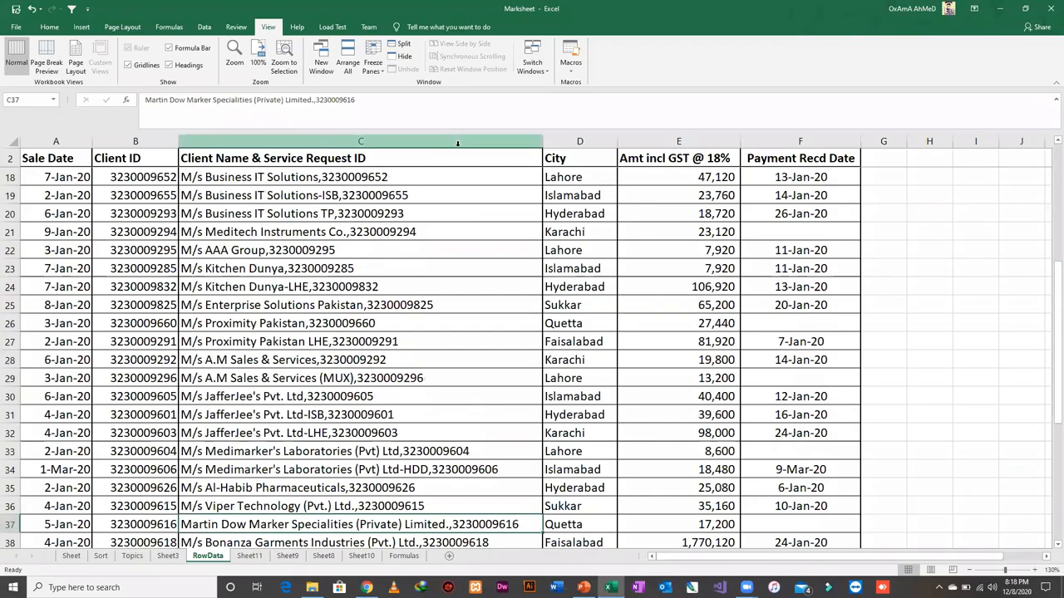
key("Down")
key("Down")
key("Down")
key("Down")
key("Down")
key("Down")
key("Down")
key("Down")
key("Down")
key("Down")
key("Down")
key("Down")
key("Down")
key("Down")
key("Down")
key("Down")
key("Down")
key("Down")
key("Up")
key("Up")
key("Up")
key("Up")
key("Up")
key("Up")
key("Up")
key("Up")
key("Up")
key("Up")
key("Up")
key("Up")
key("Up")
key("Up")
key("Up")
key("Up")
key("Up")
key("Up")
key("Up")
key("Up")
key("Up")
key("Up")
key("Up")
key("Up")
key("Up")
key("Up")
key("Up")
key("Up")
key("Up")
key("Up")
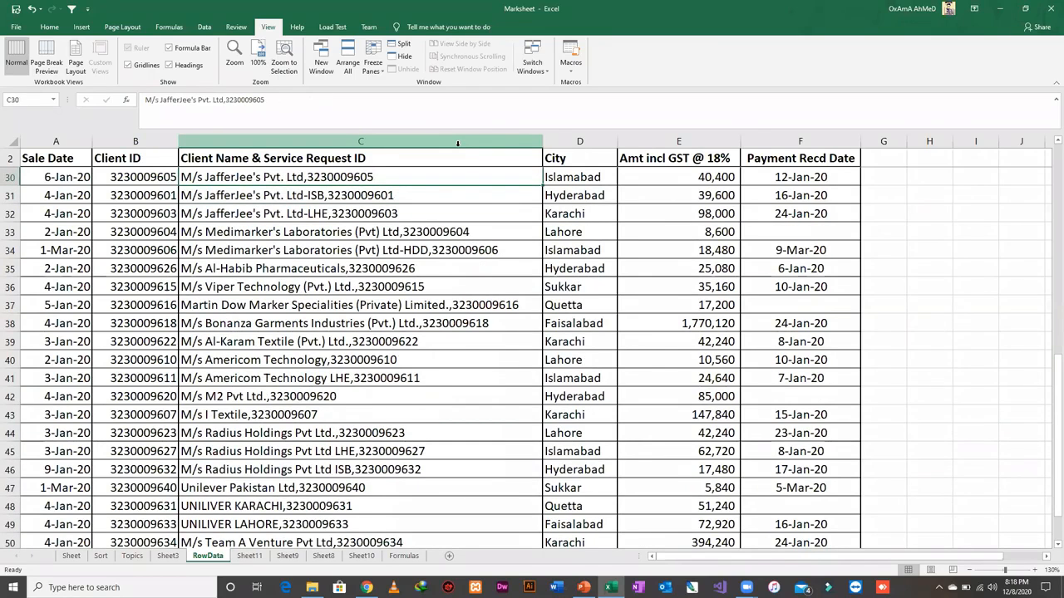
key("Up")
key("Down")
key("Down")
key("Down")
key("Down")
key("Down")
key("Down")
key("Down")
key("Down")
key("Down")
key("Down")
key("Down")
key("Down")
key("Down")
key("Down")
key("Down")
key("Down")
key("Down")
key("Down")
key("Down")
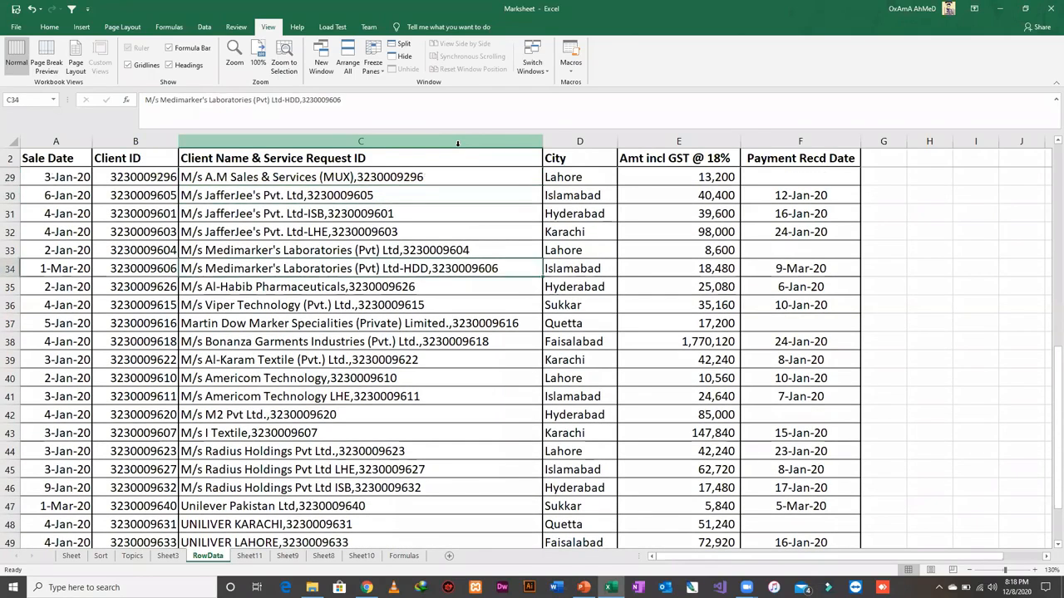
key("Up")
key("Up")
key("Up")
key("Up")
key("Up")
key("Up")
key("Up")
key("Up")
key("Up")
key("Up")
key("Up")
key("Up")
key("Up")
key("Up")
key("Up")
key("Up")
key("Up")
key("Up")
key("Up")
key("Up")
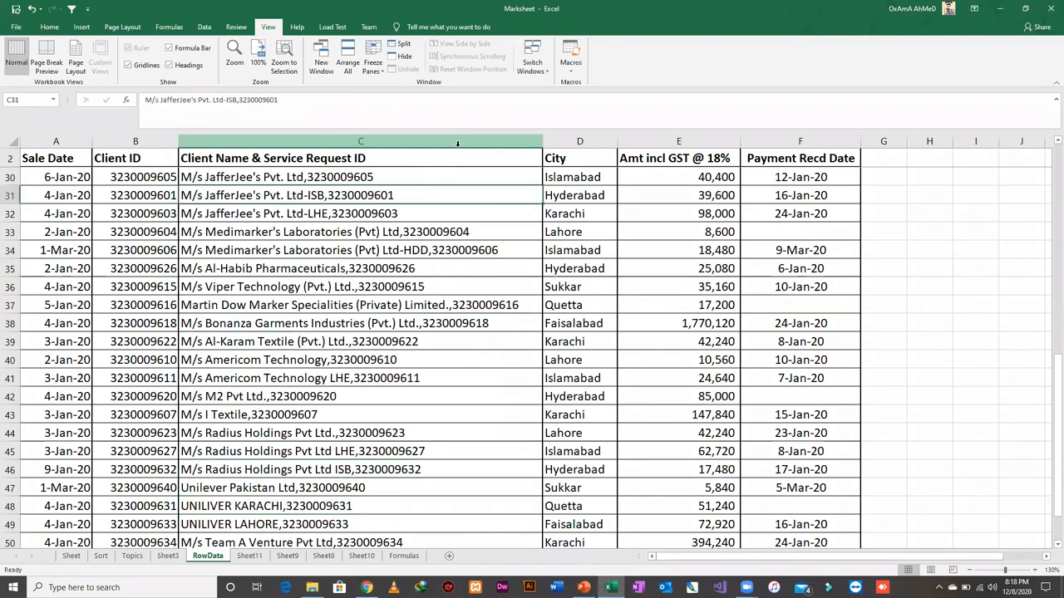
- Move back up through the RowData records to the first client record below the frozen header row
key("Up")
key("Up")
key("Up")
key("Up")
key("Up")
key("Up")
key("Up")
key("Up")
key("Up")
key("Up")
key("Up")
key("Up")
key("Up")
key("Up")
key("Up")
key("Up")
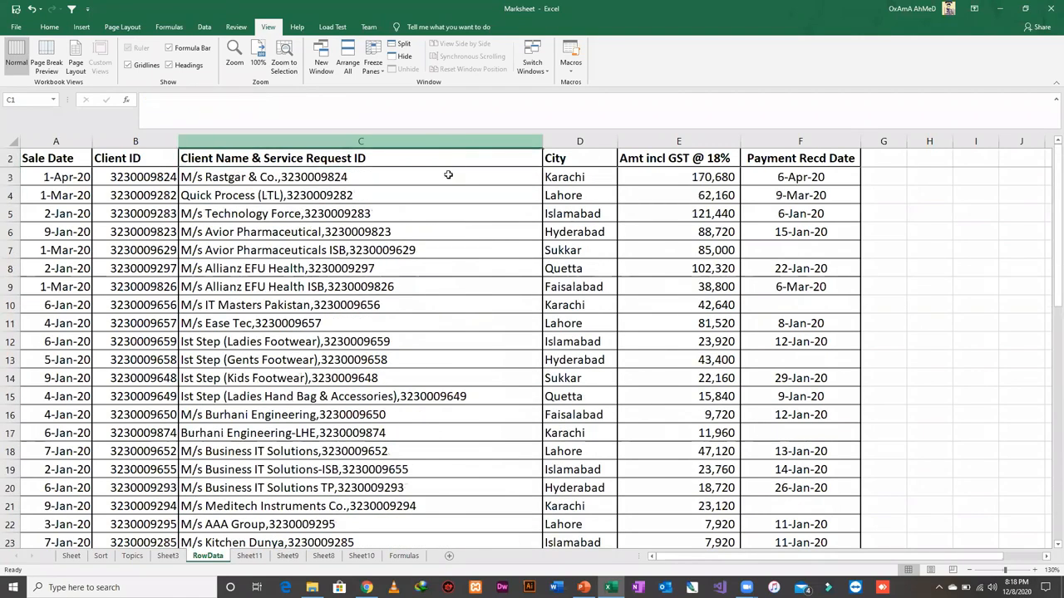
left_click(448, 175)
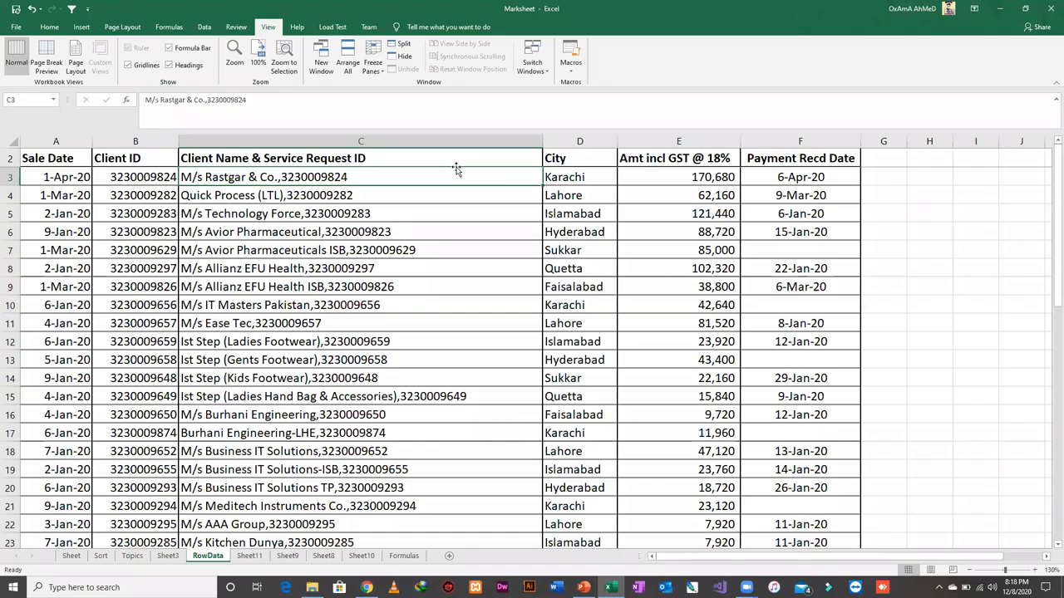
- Insert a blank column E before the Amt incl GST column and convert the first city to uppercase in E3 with =UPPER(D3)
left_click(661, 137)
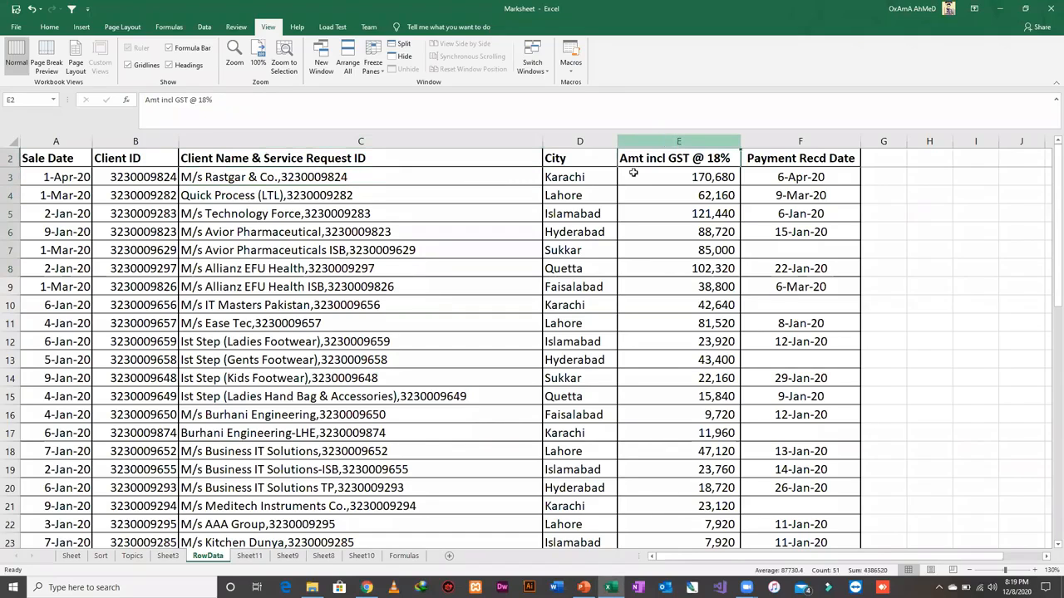
key("ctrl+shift+equal")
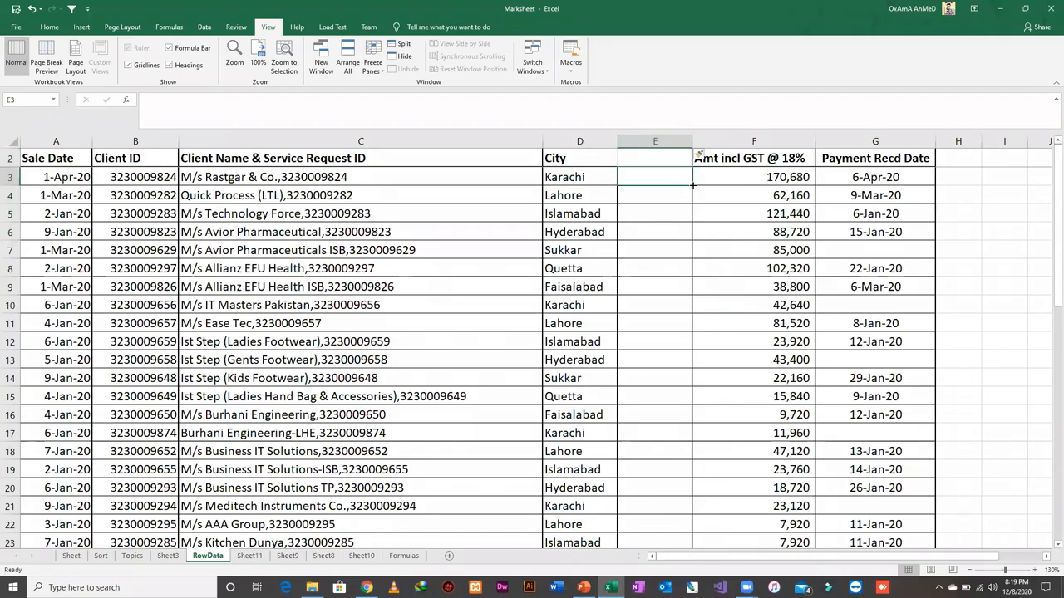
type("=uper")
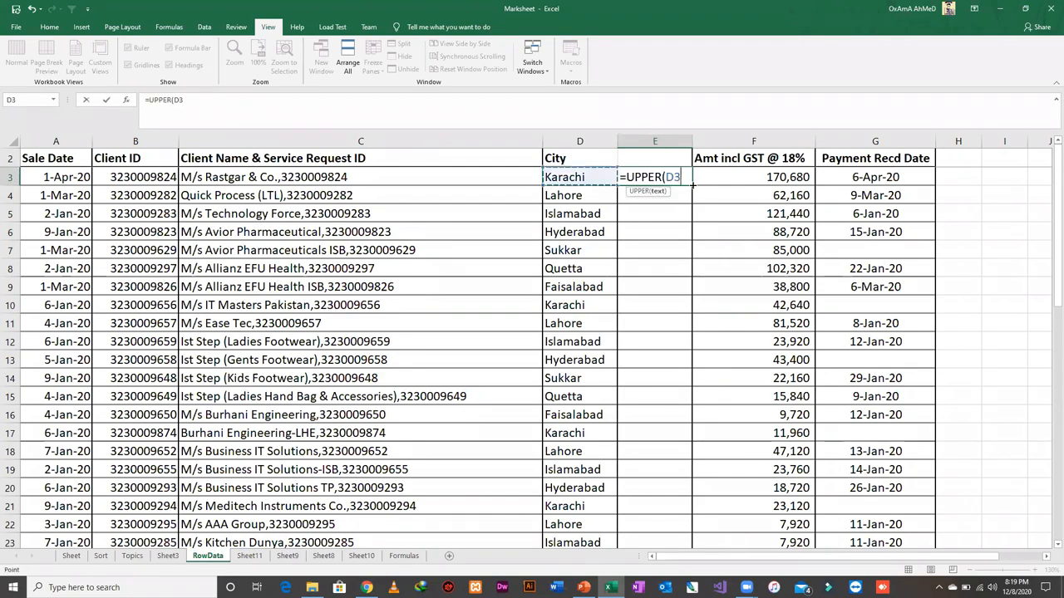
key("Return")
left_click(691, 184)
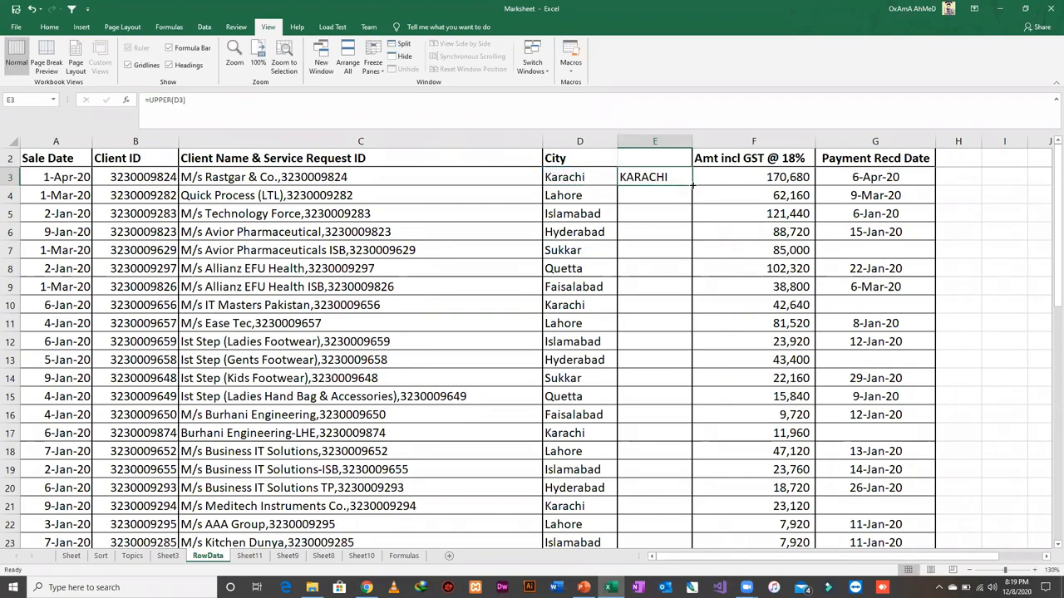
- Convert the second record's city to lowercase in E4 with =LOWER(D4)
left_click(691, 188)
type("=low")
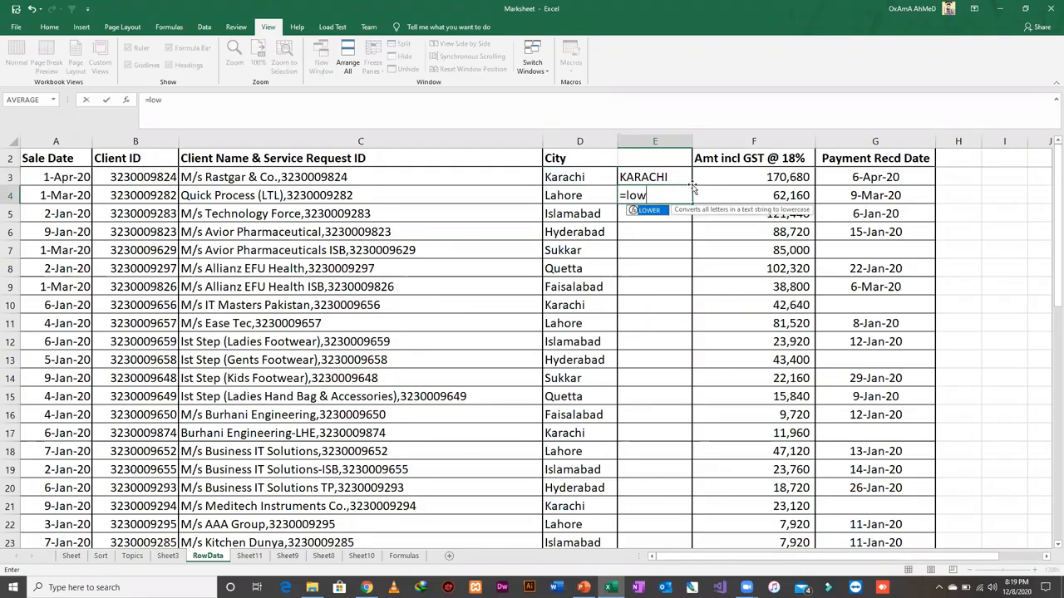
key("Tab")
key("Left")
key("Return")
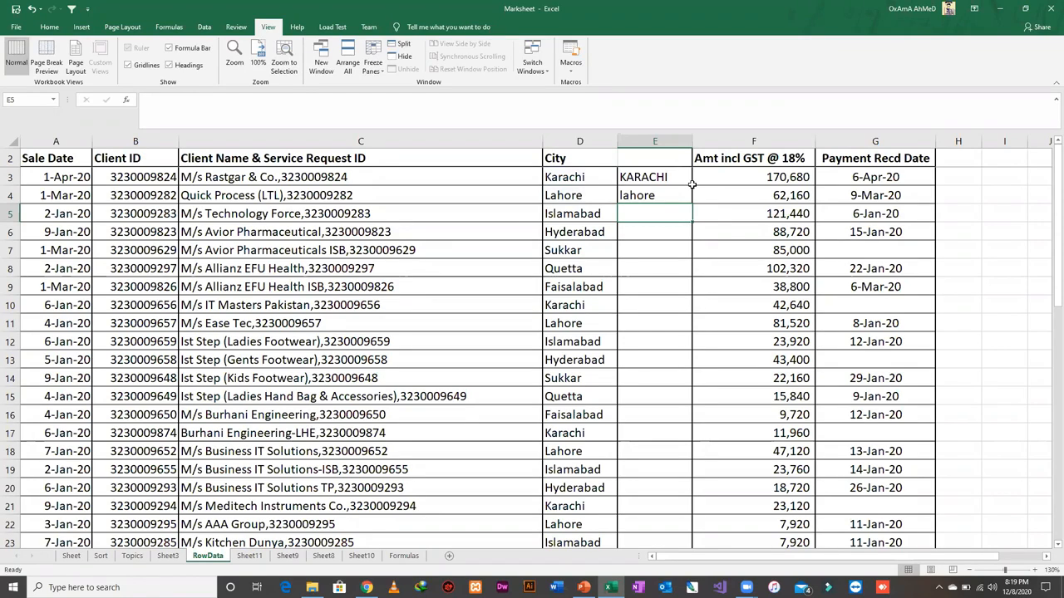
- Insert a run of extra spaces after the comma in C5, between the client name and the service request ID
key("Left")
key("Left")
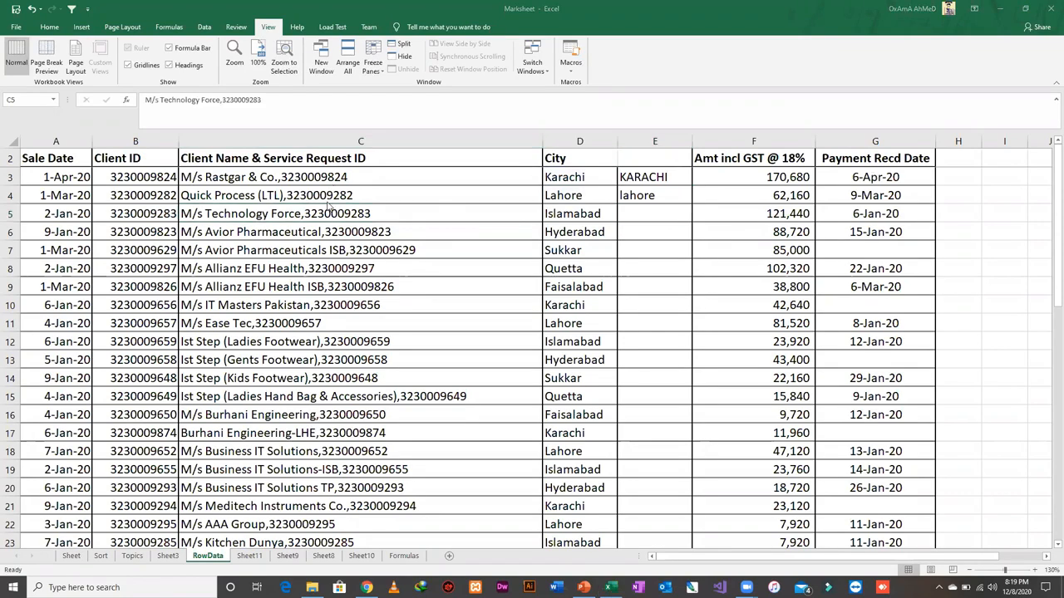
double_click(337, 214)
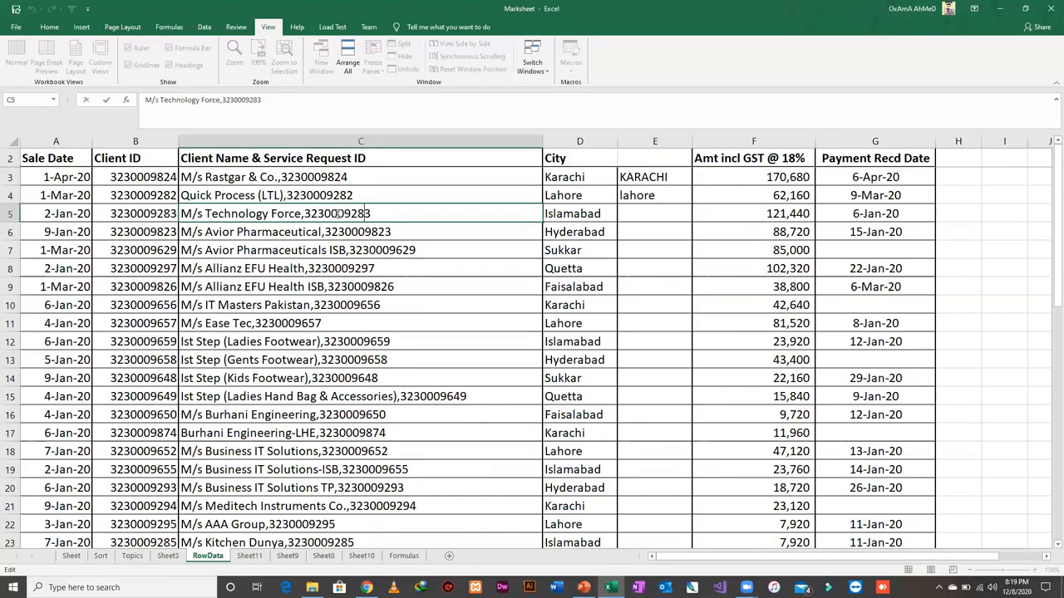
key("Left")
key("Left")
key("Left")
key("Left")
key("Left")
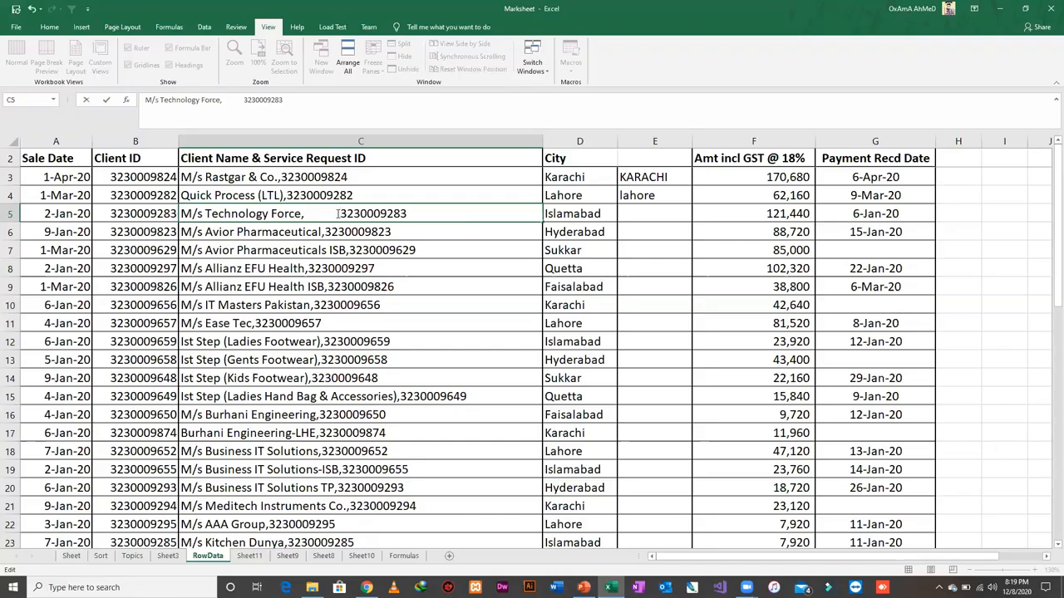
key("Return")
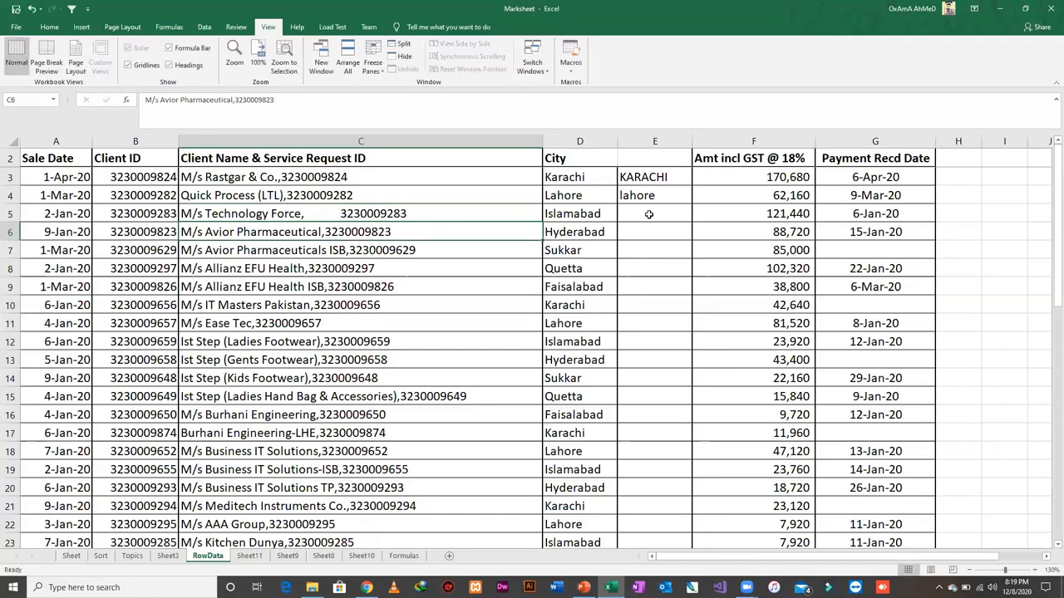
- Remove the extra spaces from the C5 text in E5 with =TRIM(C5), and widen column E to fit the result
left_click(646, 213)
left_click_drag(691, 138, 804, 138)
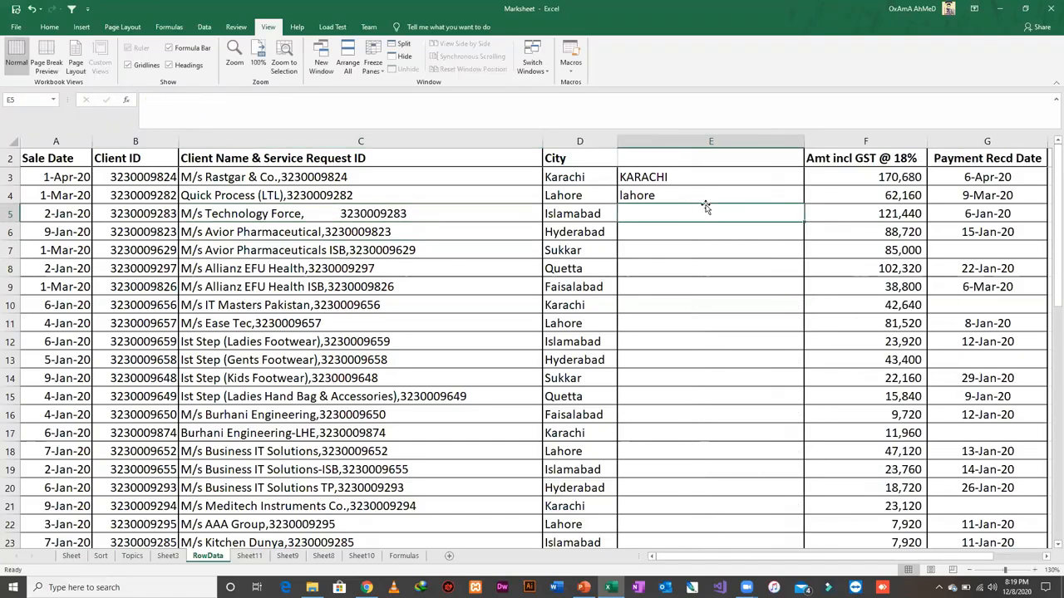
type("=")
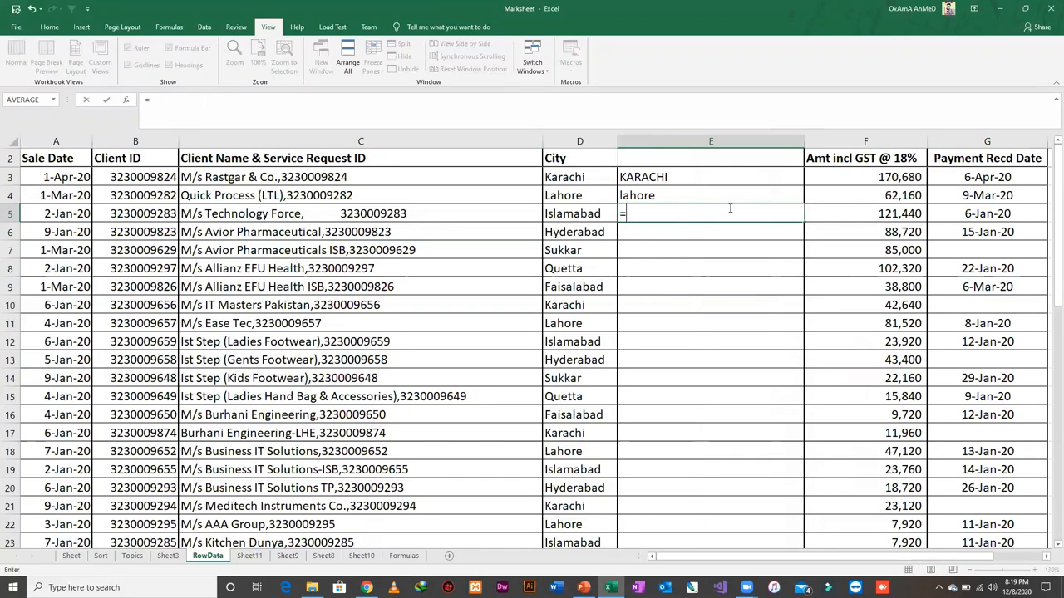
type("trim")
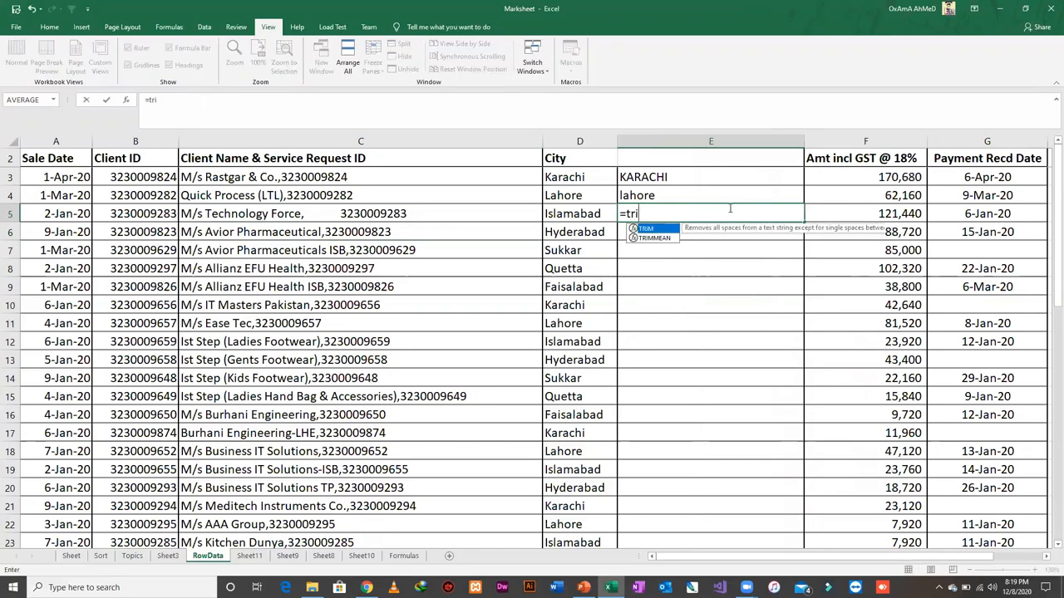
key("Tab")
key("Left")
key("Left")
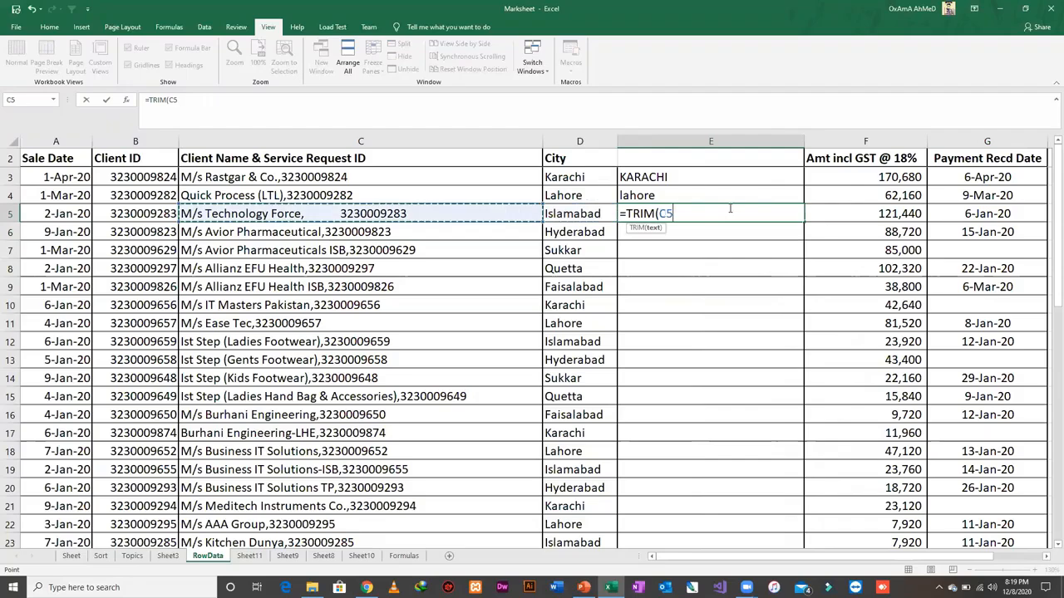
key("Return")
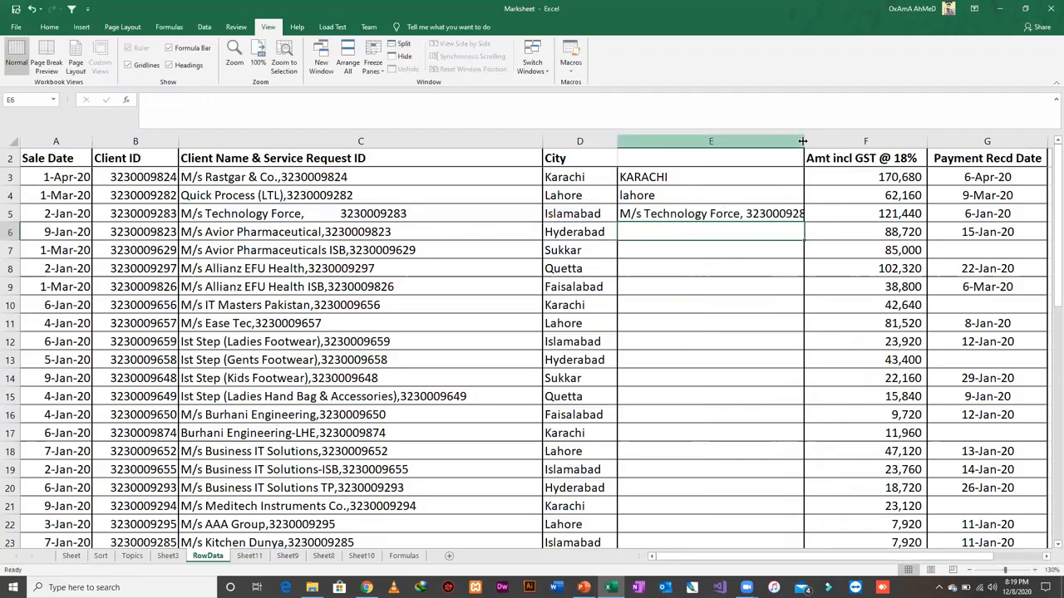
double_click(803, 140)
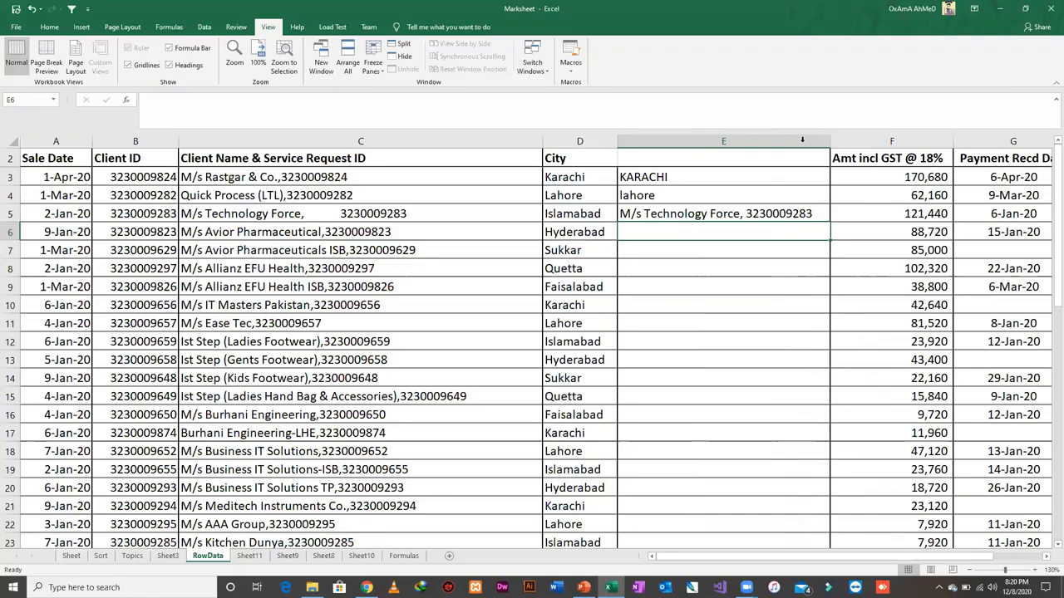
- Review the UPPER and LOWER formulas in E3 and E4, and delete the helper column E
left_click(647, 179)
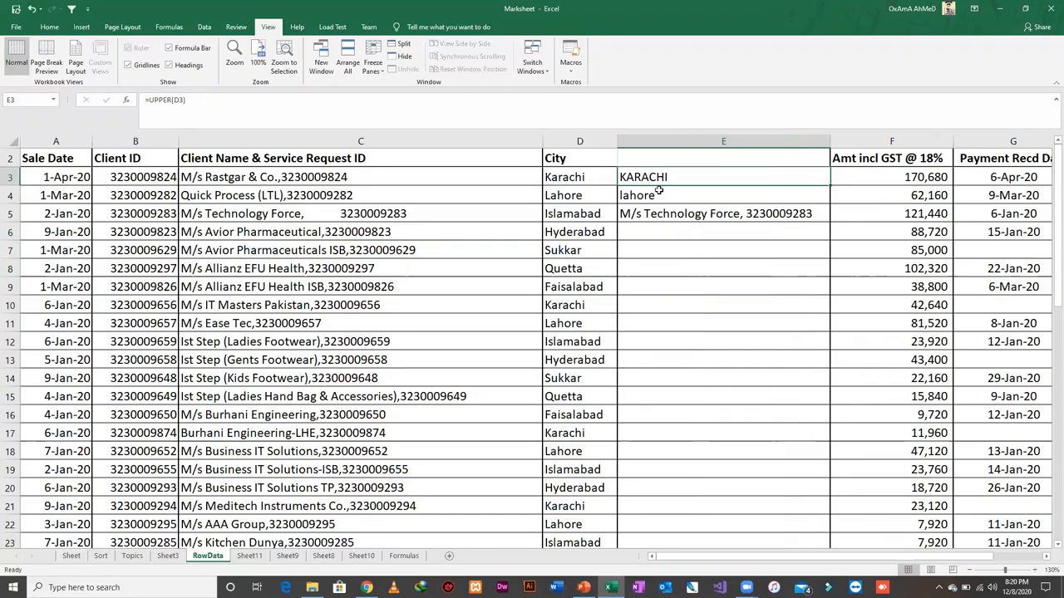
left_click(658, 193)
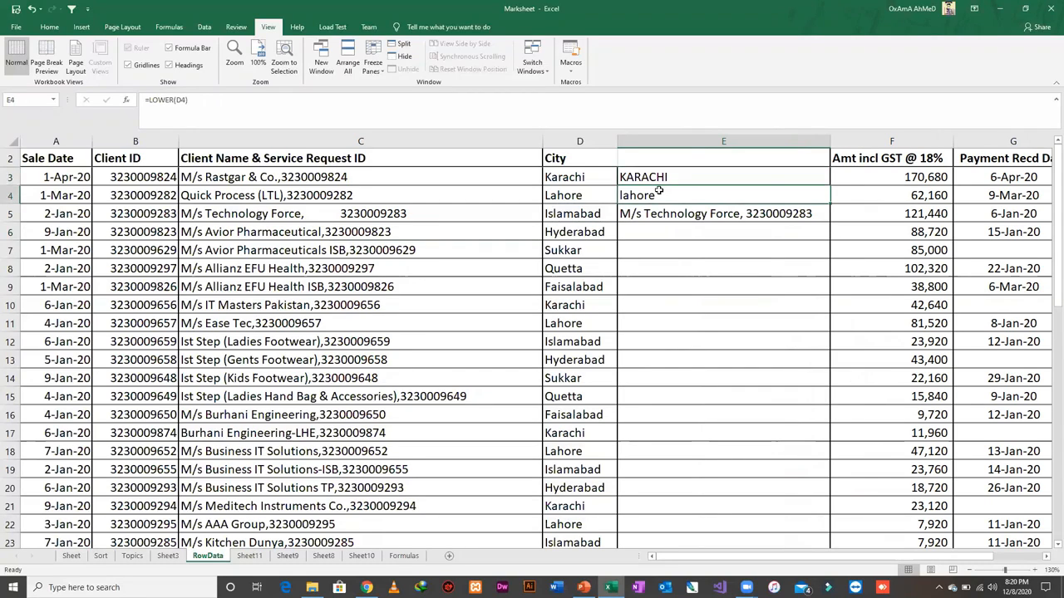
left_click(752, 143)
key("ctrl+minus")
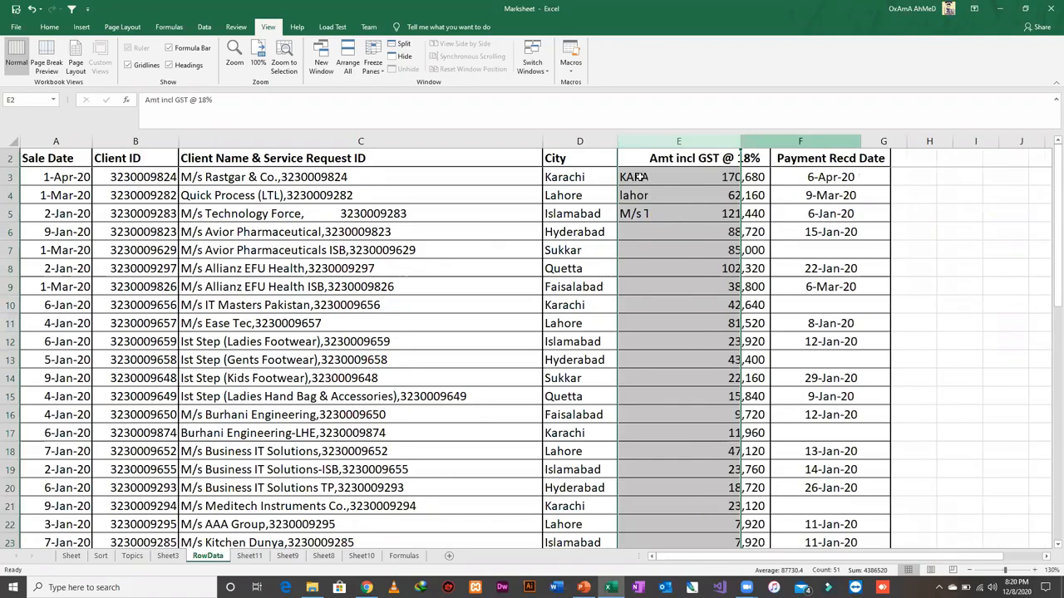
left_click(419, 174)
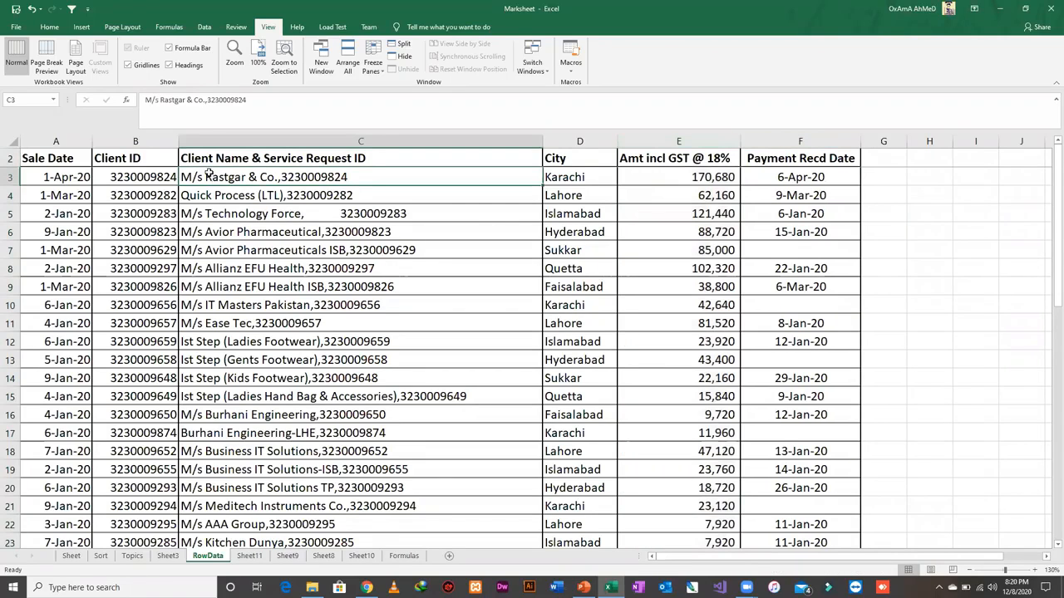
- Select the whole RowData table A2:F52, including its header row, and give it a blue-gray fill
left_click(49, 27)
left_click(103, 227)
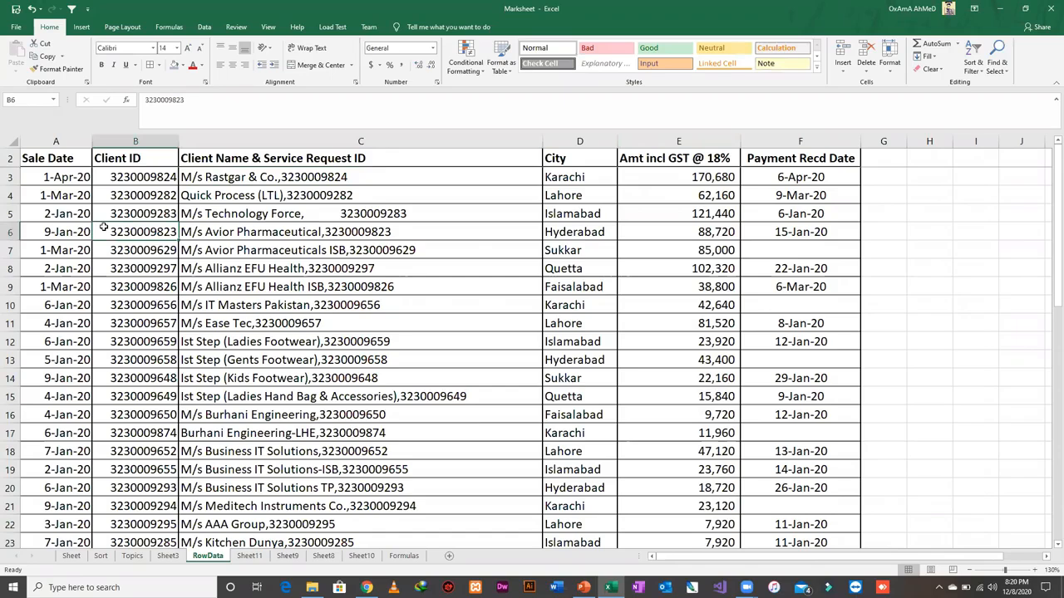
key("Left")
key("Up")
key("Up")
key("Up")
key("Up")
key("ctrl+shift+Right")
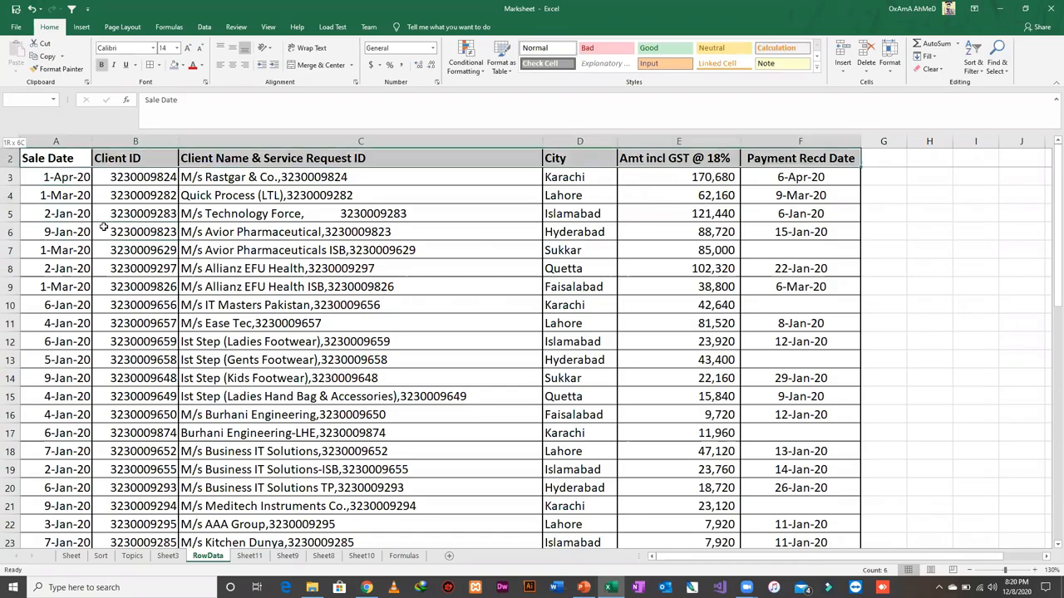
key("ctrl+shift+Down")
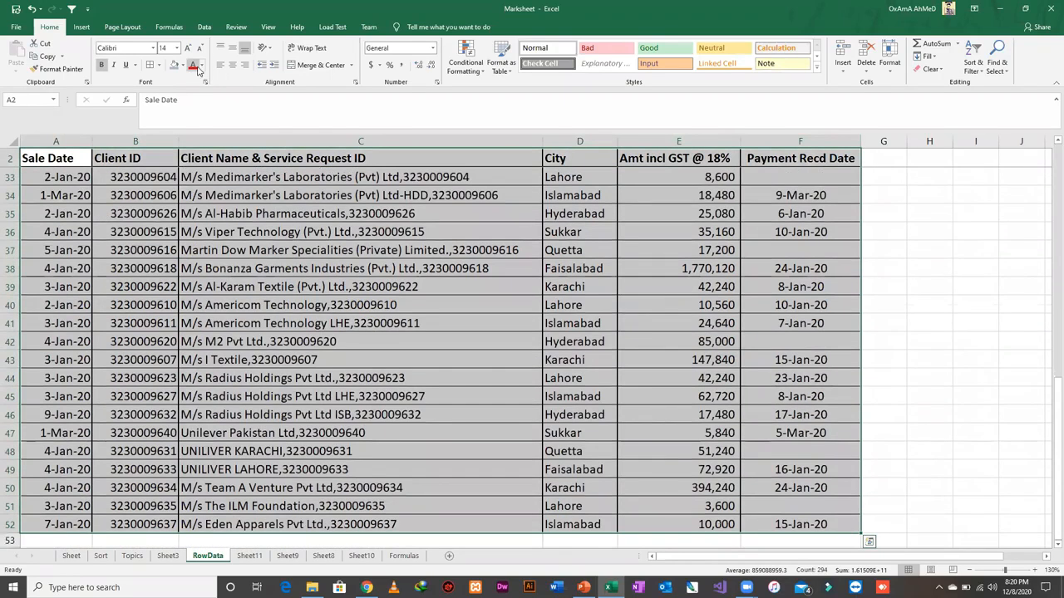
left_click(175, 66)
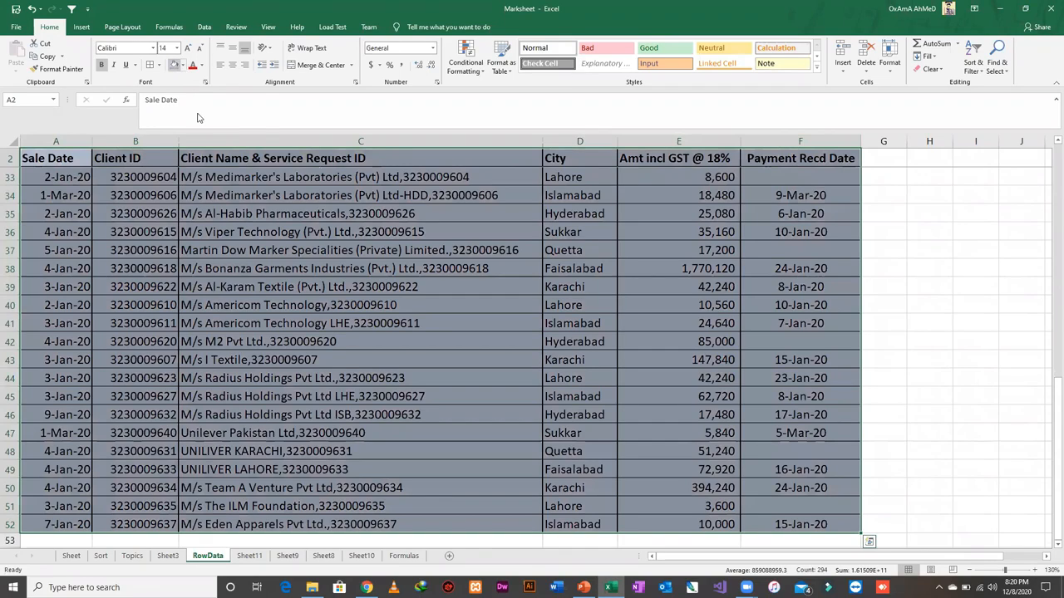
left_click(183, 65)
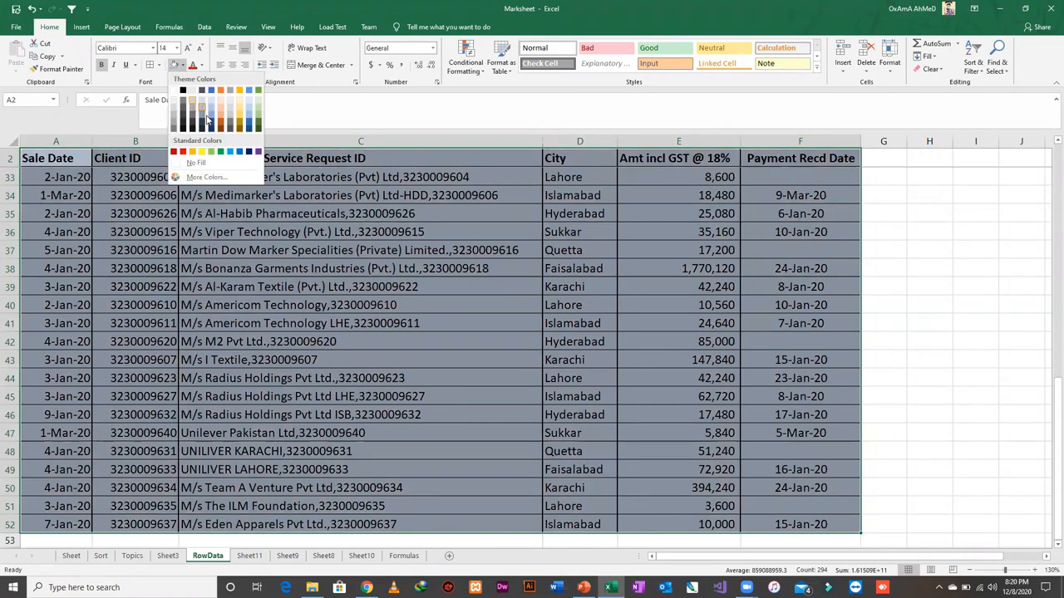
left_click(600, 65)
- Apply the 40% - Accent4 cell style to the selected RowData table
left_click(817, 66)
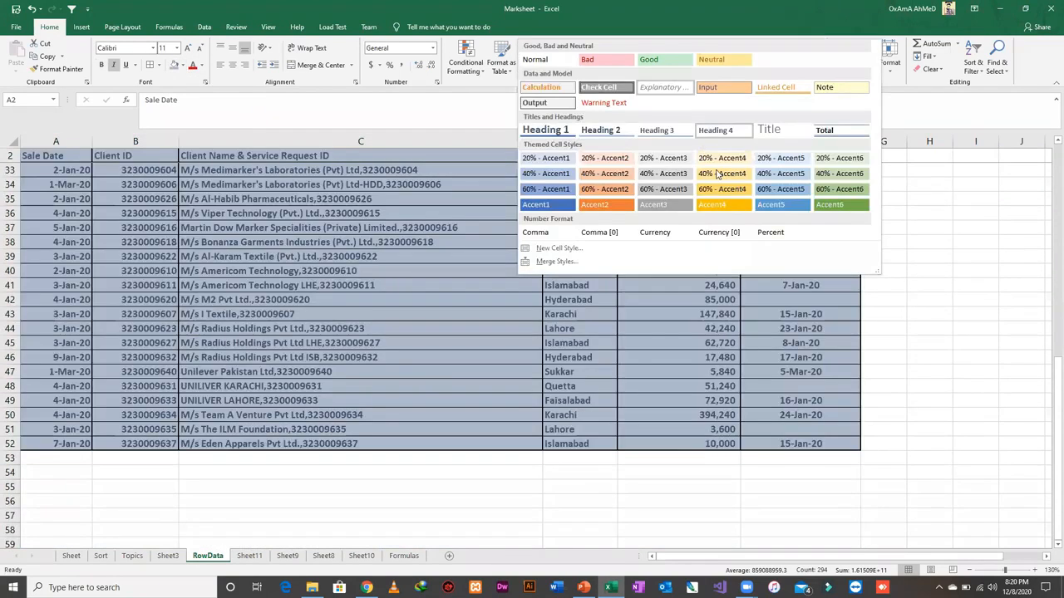
left_click(718, 174)
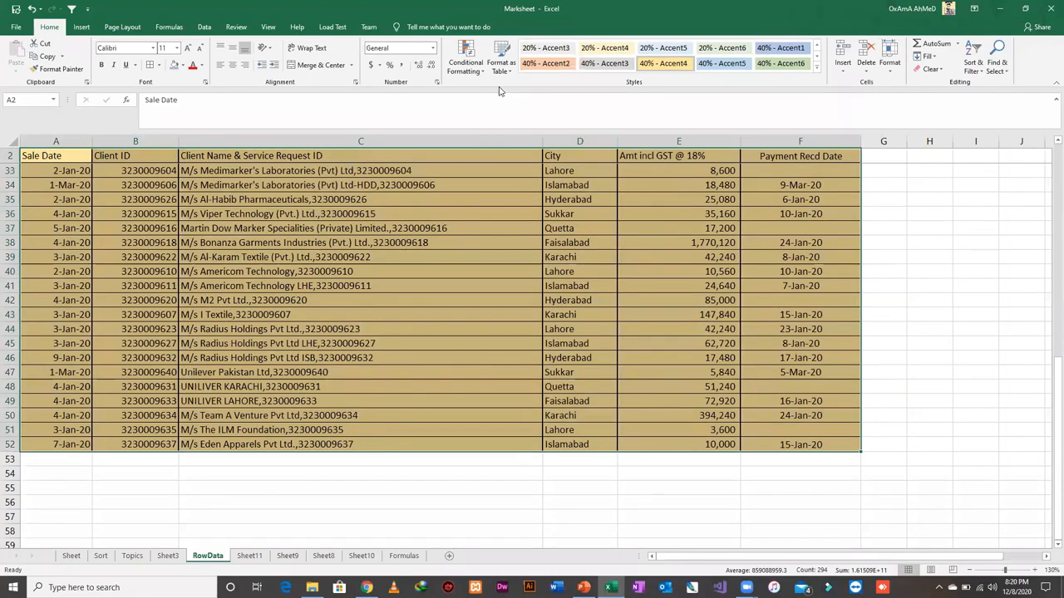
scroll(489, 171, "up", 10)
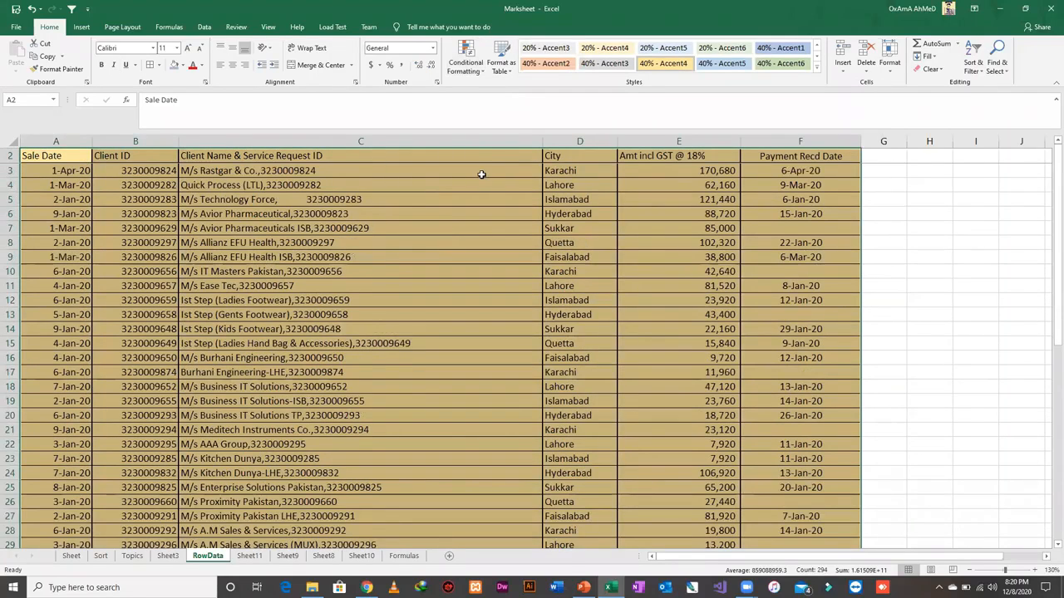
- Preview the White - Red Color Scale conditional formatting on the Amt incl GST values in E3:E52 without applying it
left_click(537, 172)
left_click(674, 176)
key("ctrl+shift+Down")
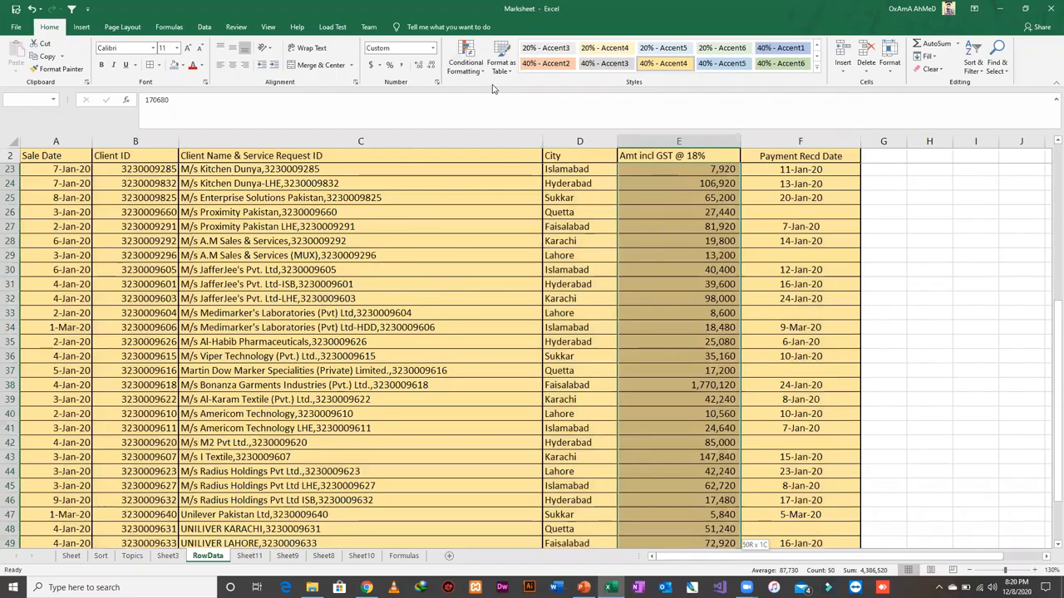
left_click(467, 65)
mouse_move(490, 139)
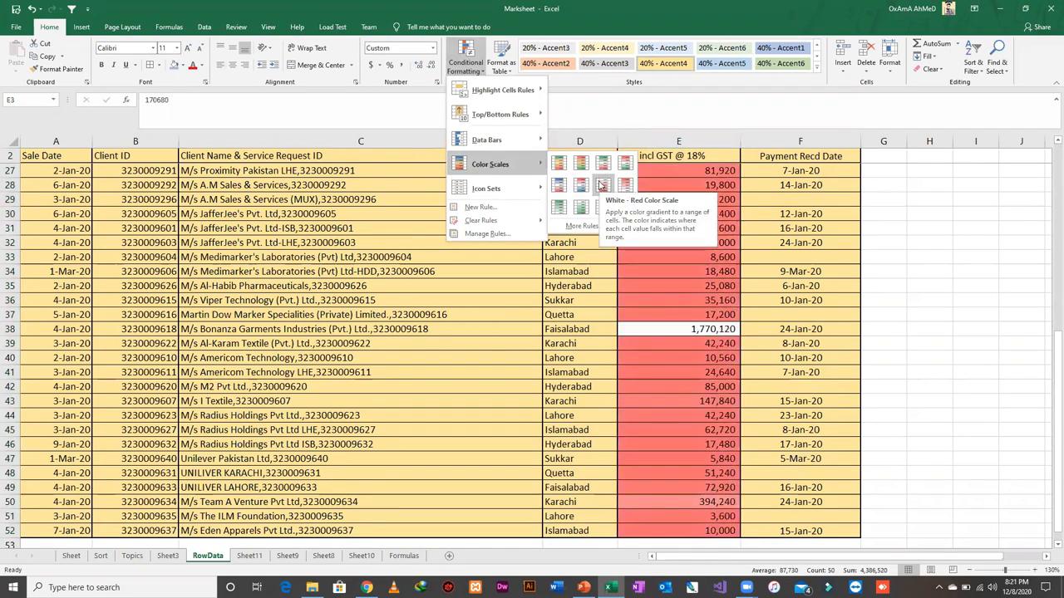
left_click(467, 308)
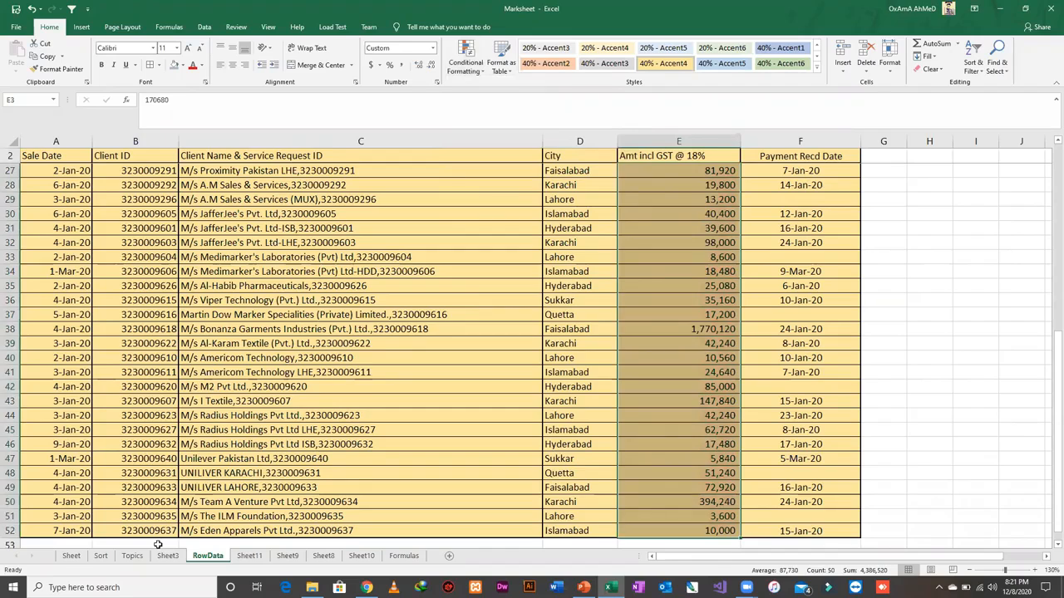
- Check the Reporting topic in E14 on Topics and open the client lookup table on Sheet11
left_click(132, 555)
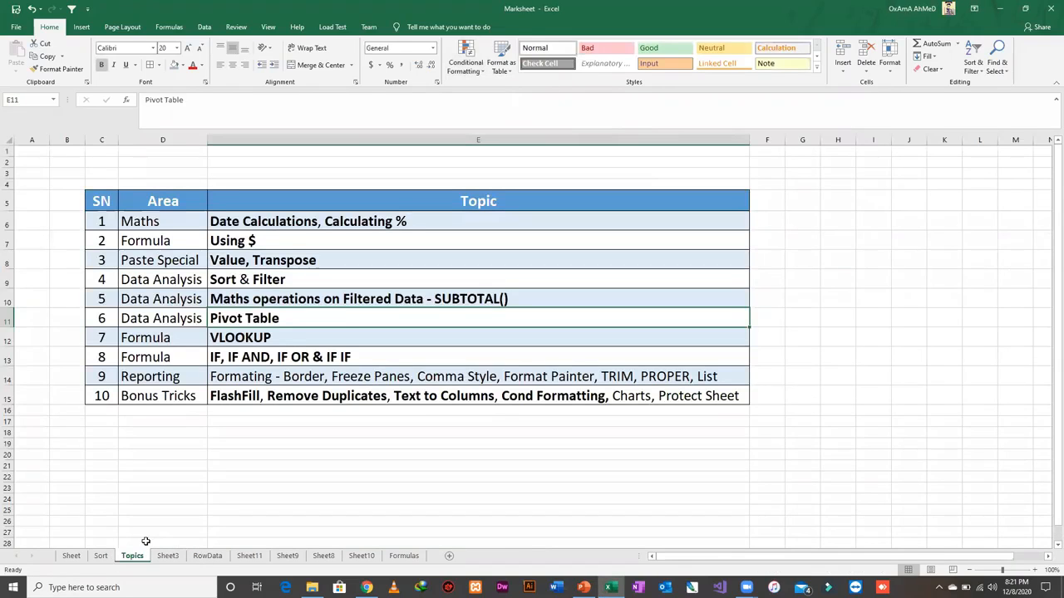
left_click(291, 379)
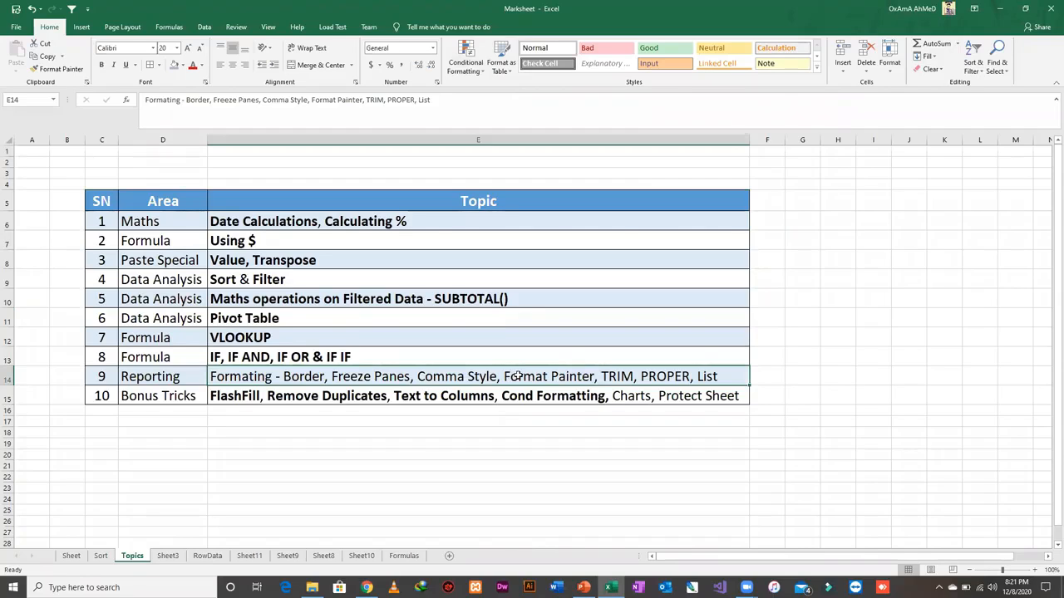
left_click(169, 555)
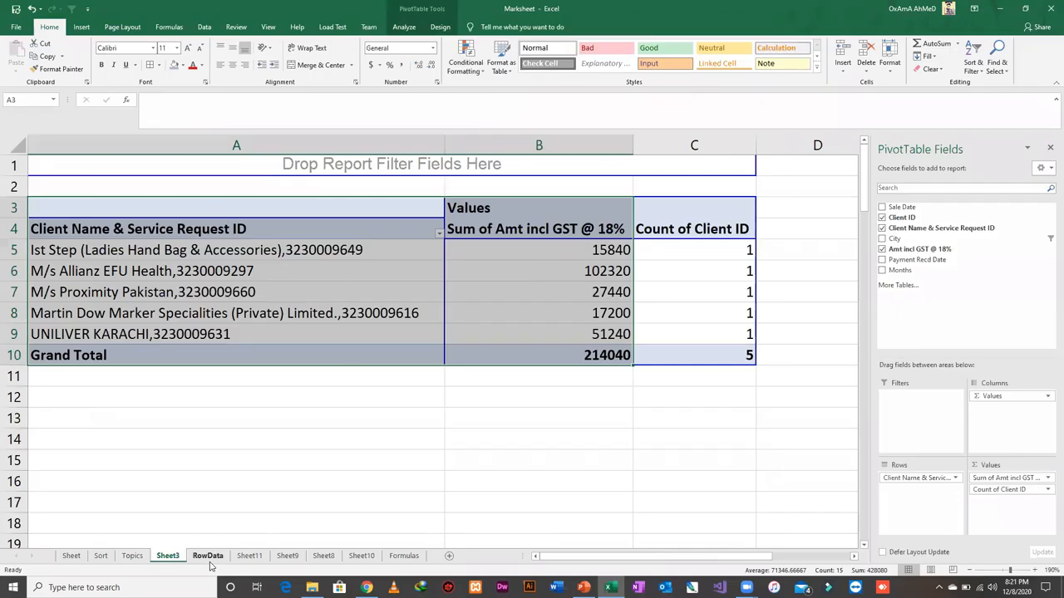
left_click(208, 556)
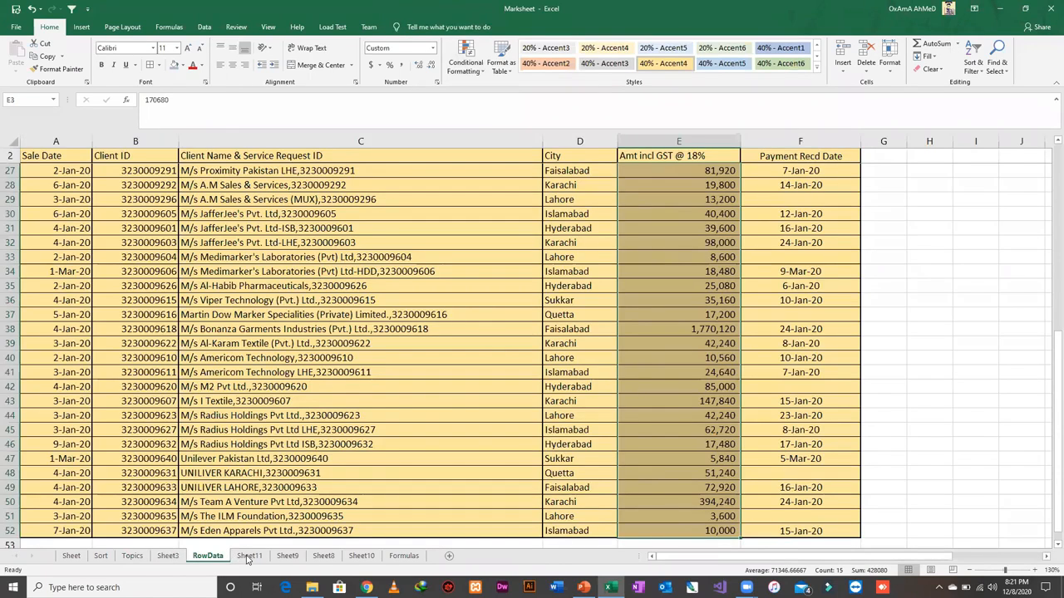
left_click(248, 556)
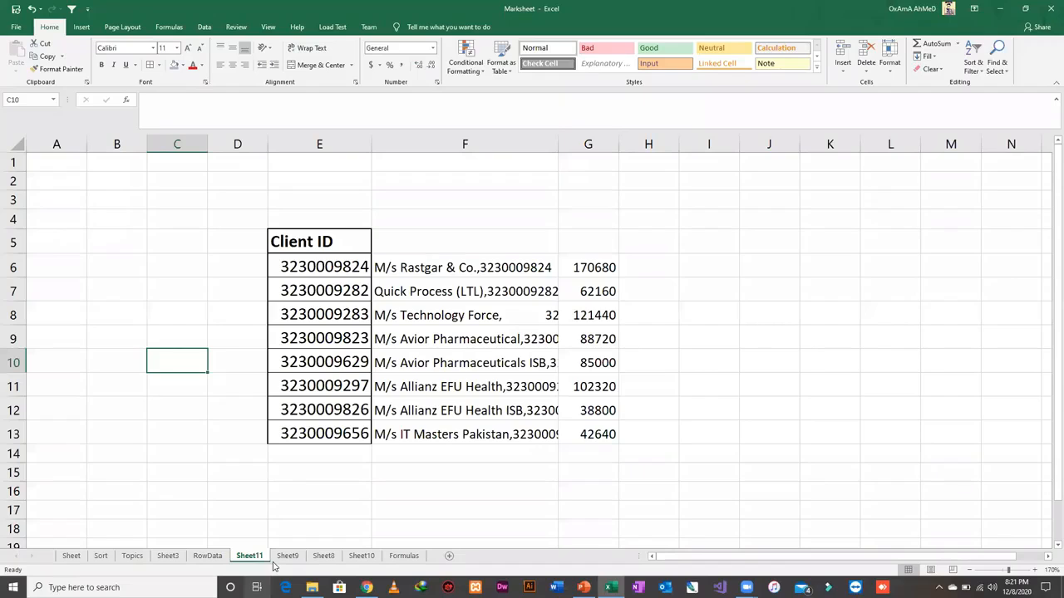
- Review the VLOOKUP formulas in F6, G6 and F7 of the client table on Sheet11
left_click(440, 265)
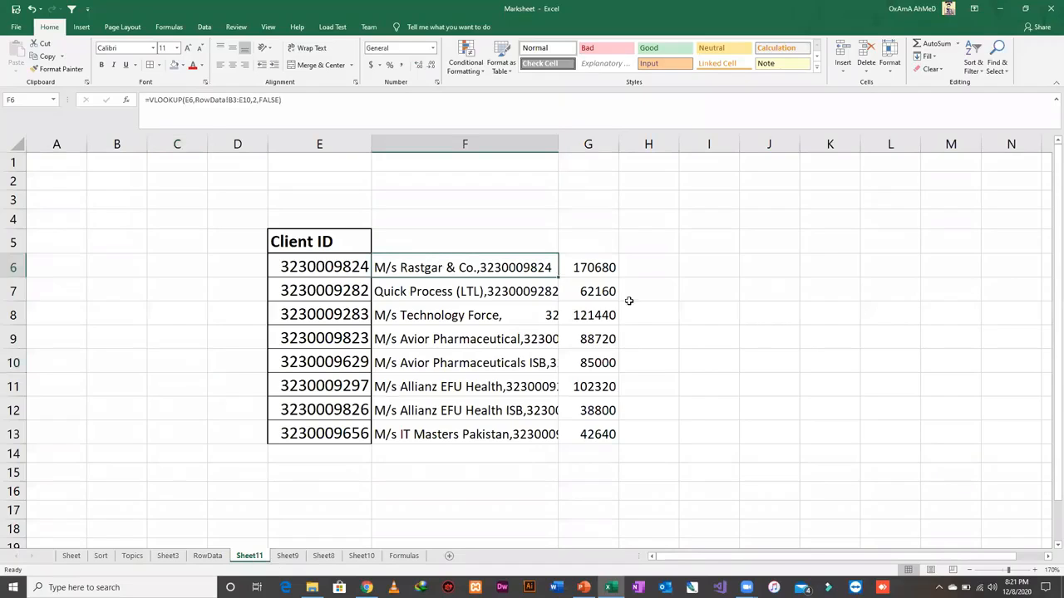
key("ctrl+shift+Down")
key("Right")
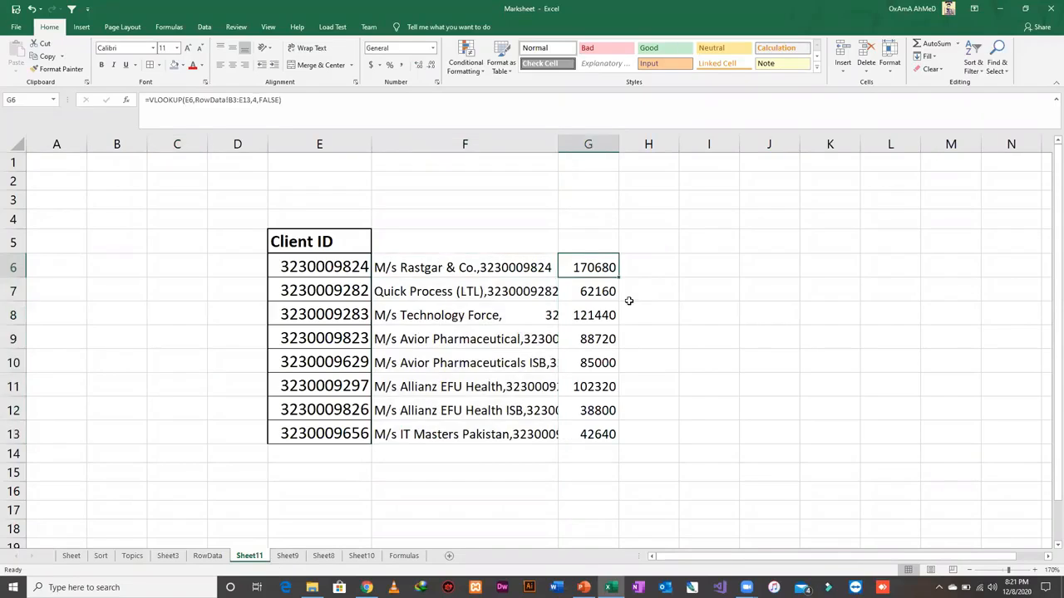
key("Left")
key("Down")
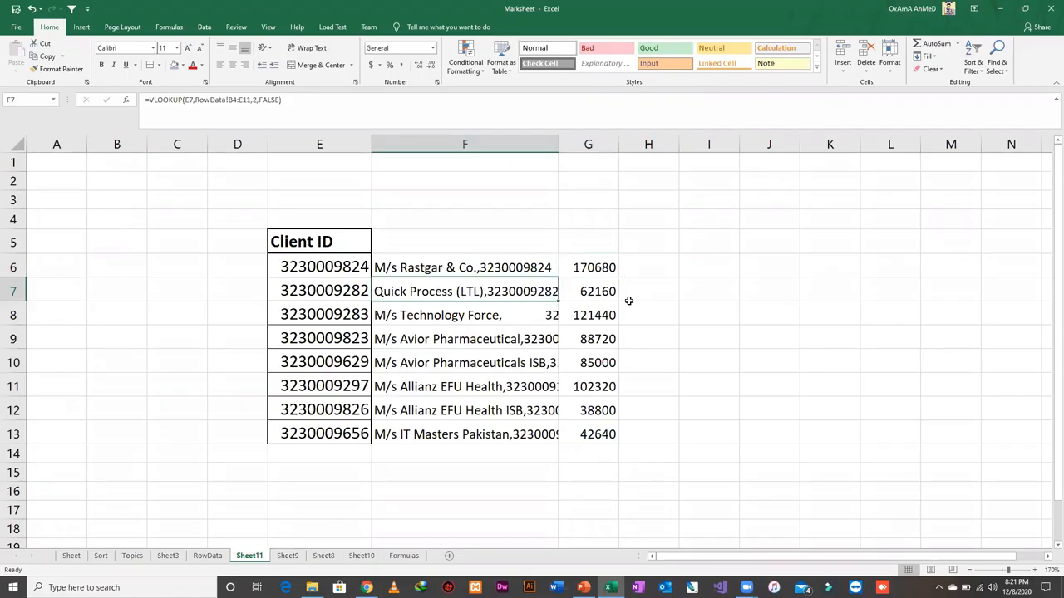
key("Up")
key("Right")
key("Right")
key("Right")
key("Right")
key("Right")
key("Left")
key("Left")
key("Left")
key("Left")
key("Left")
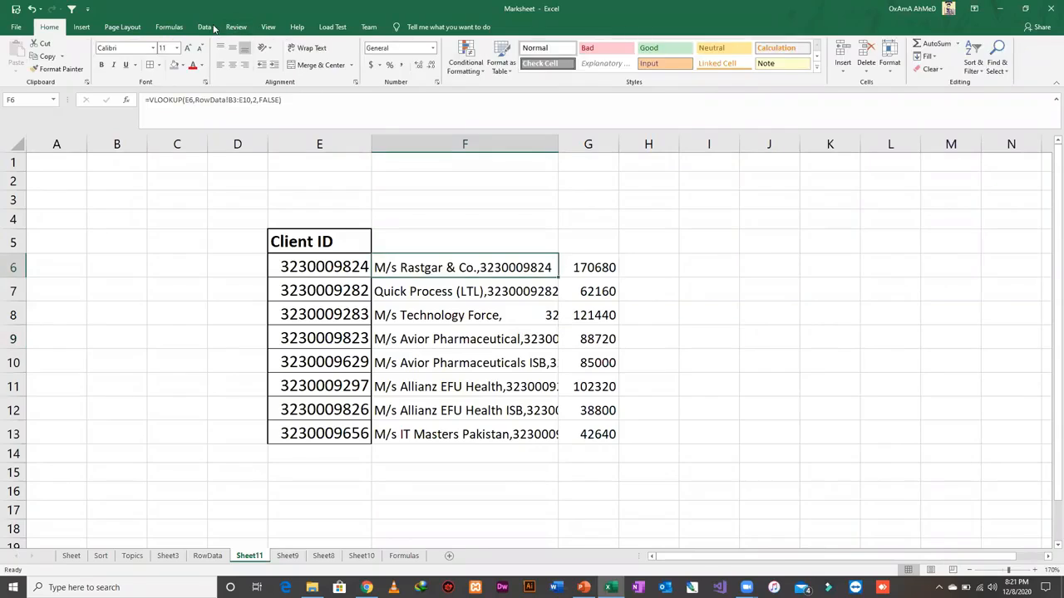
- Add List data validation to cell I9 on Sheet11 with the Client IDs in E6:E13 as source and the Stop error alert
left_click(211, 28)
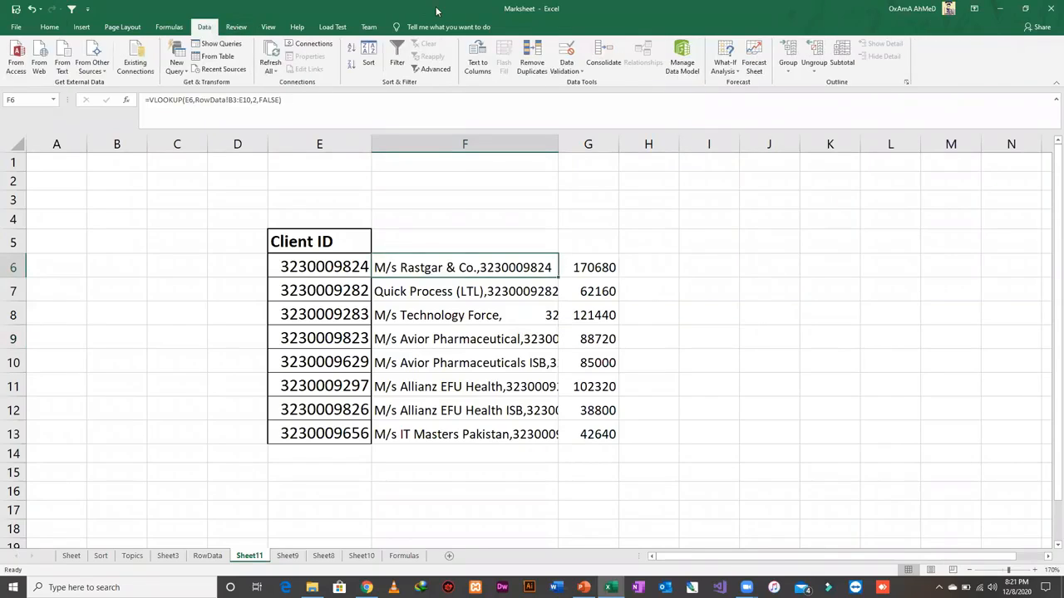
left_click(570, 73)
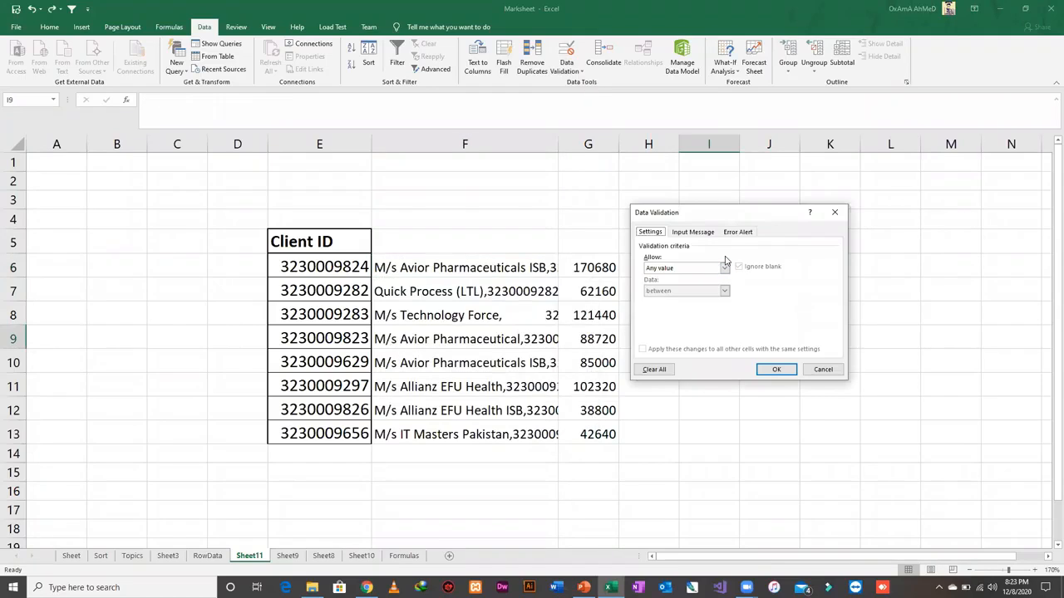
left_click(724, 268)
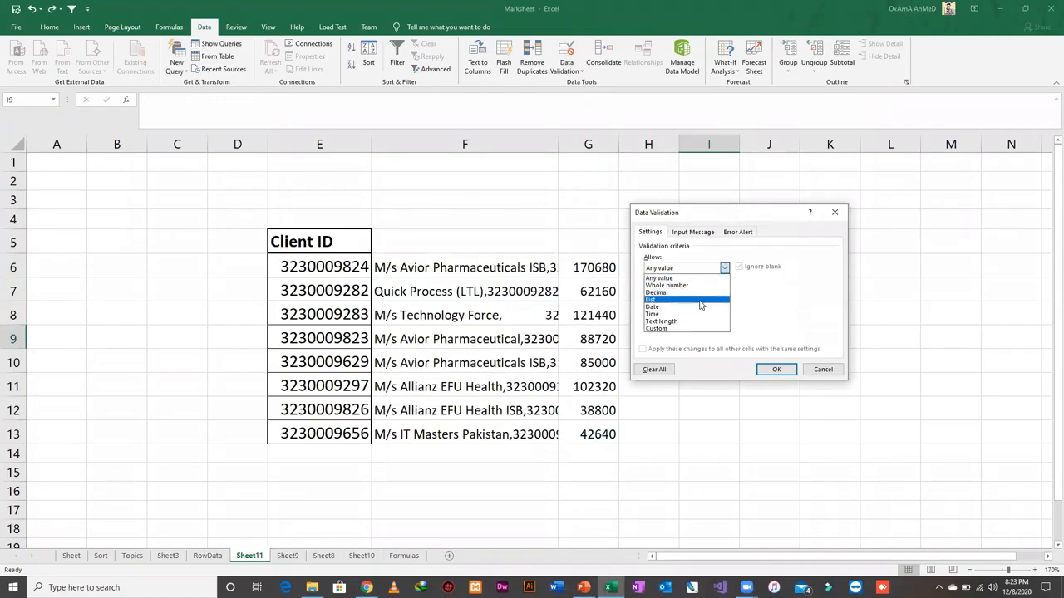
left_click(700, 300)
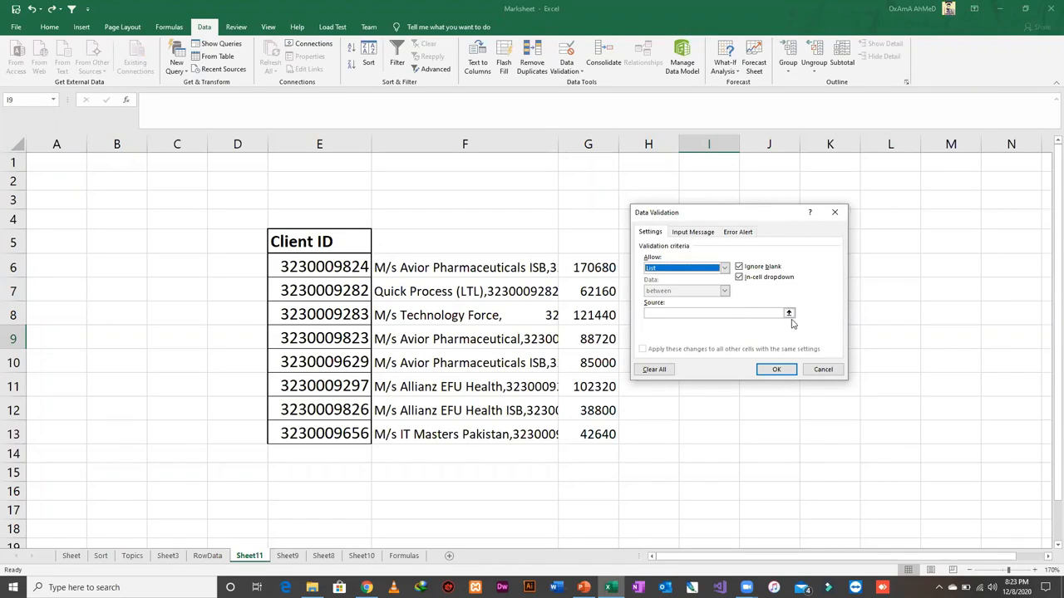
left_click(789, 314)
left_click(516, 272)
key("Left")
key("ctrl+shift+Down")
key("Return")
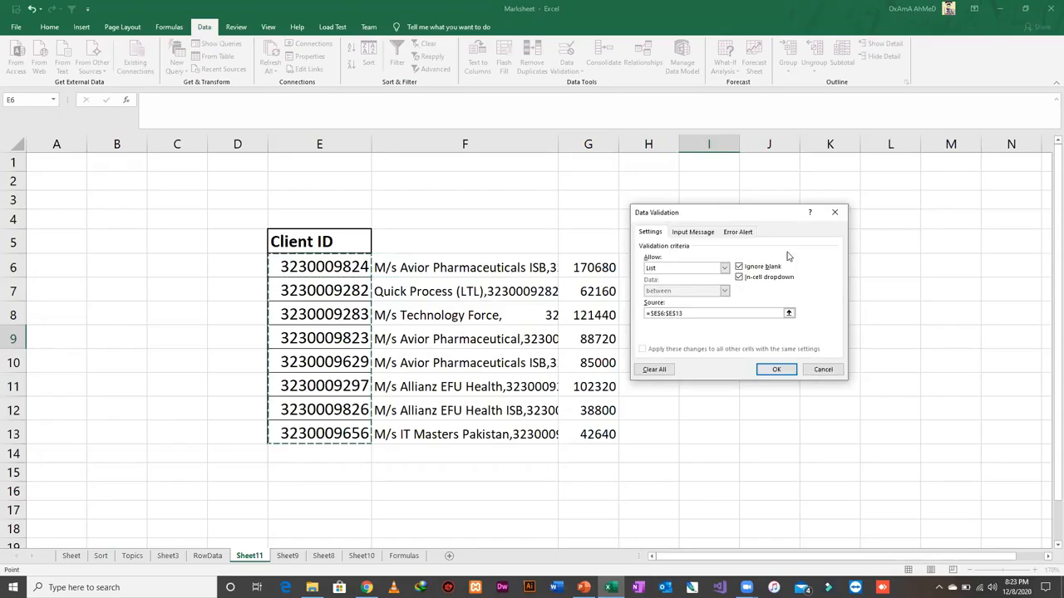
left_click(726, 233)
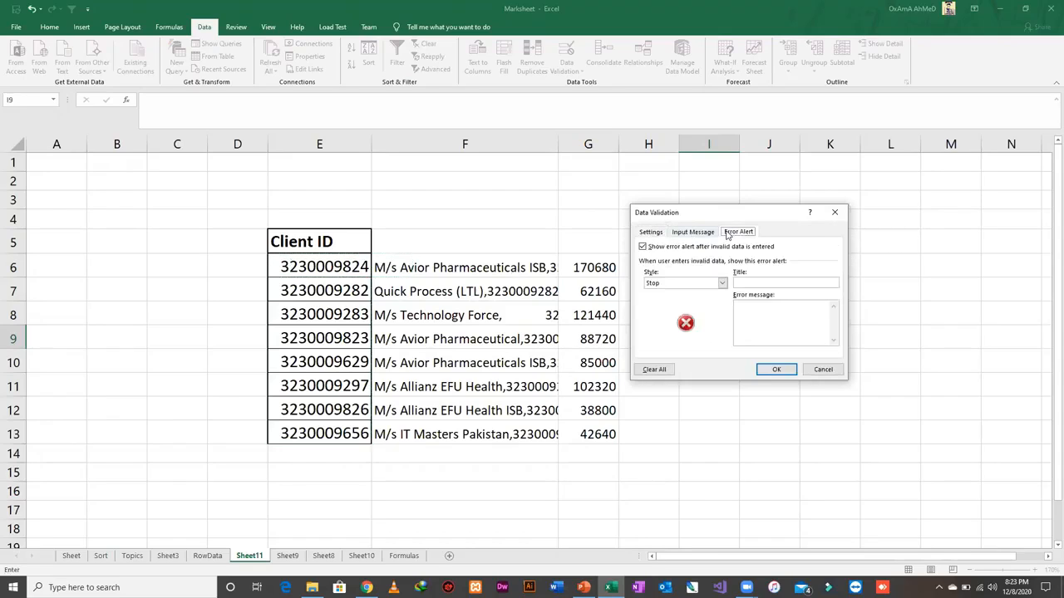
left_click(757, 318)
left_click(775, 369)
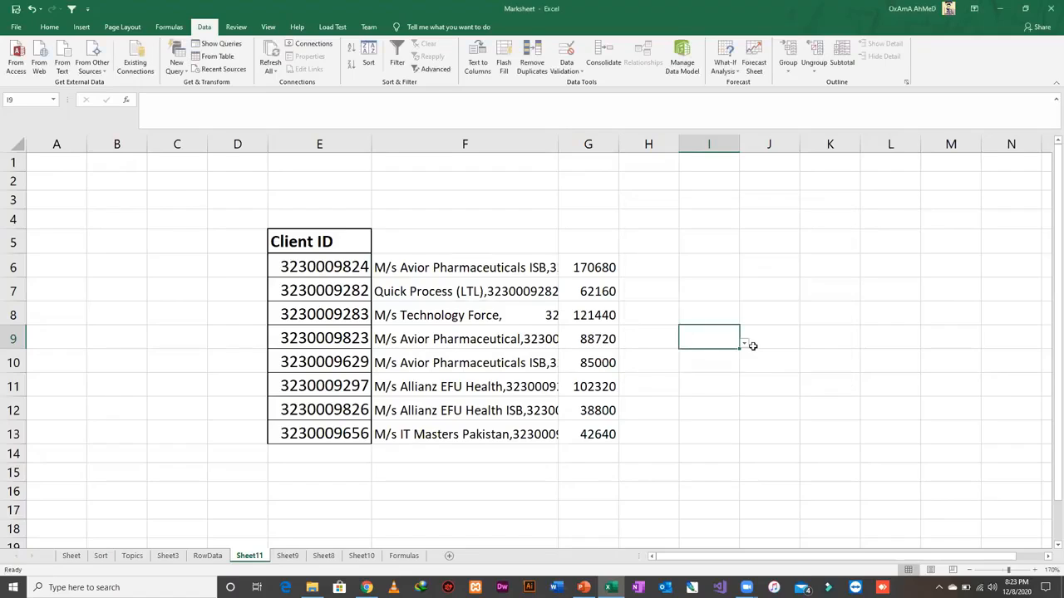
- Pick the third client ID from I9's dropdown list, and test the validation by trying to enter "dfksdfjhk" in the cell
left_click(744, 343)
left_click(720, 378)
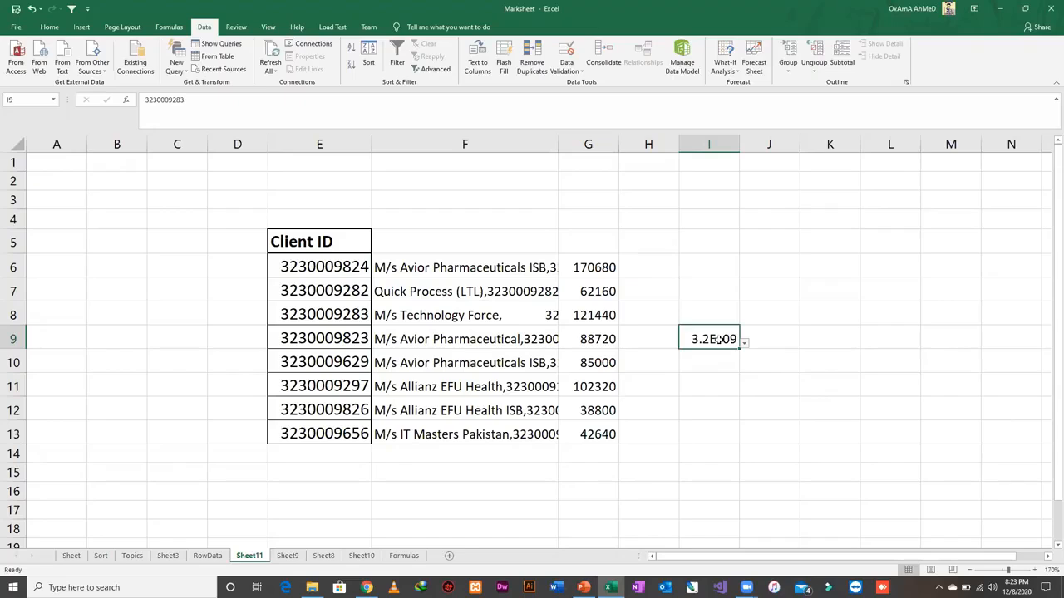
double_click(719, 340)
type("dfksdfjhk")
key("Return")
key("Tab")
key("Return")
- Widen column I to fit its contents, and try to insert "jhasdgasdj" into the client ID in I9
double_click(741, 144)
double_click(749, 339)
type("jhasdgasdj")
key("Return")
key("Return")
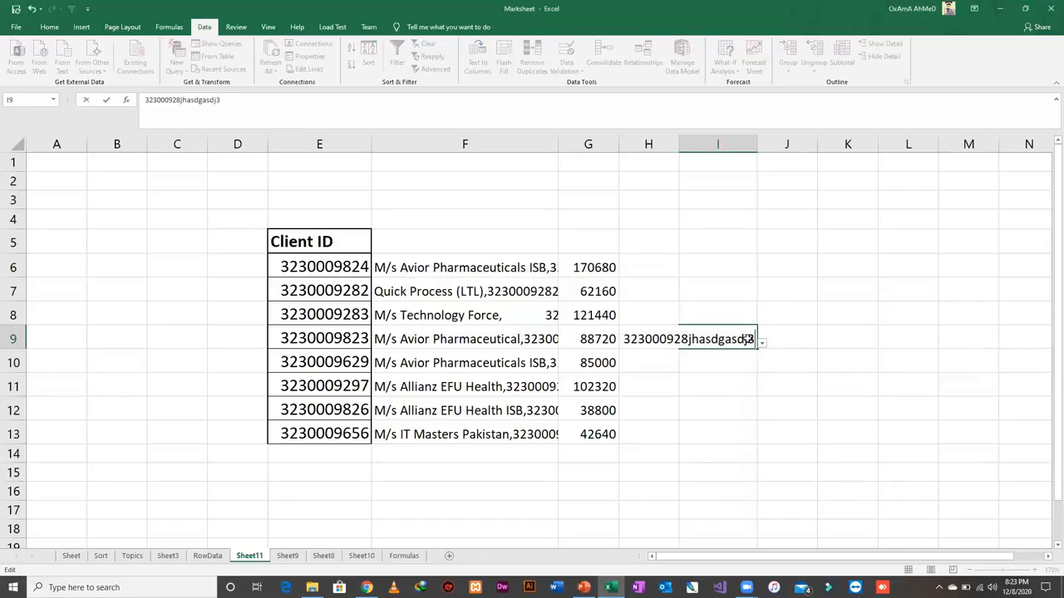
key("Escape")
- Preview the other error alert styles, including Warning, in I9's data validation settings without applying them
left_click(761, 343)
left_click(761, 345)
left_click(573, 69)
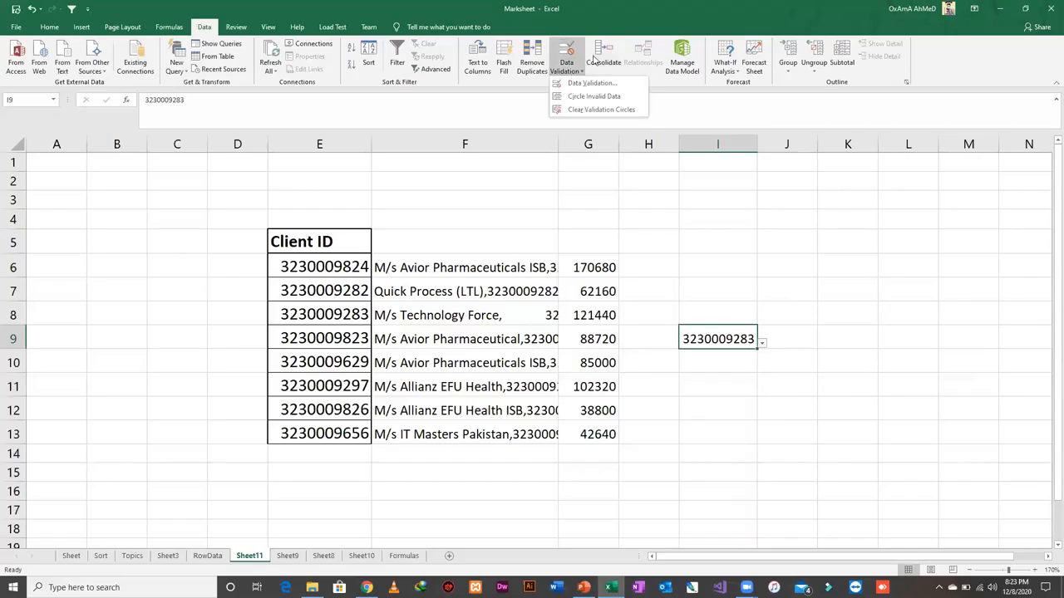
left_click(592, 83)
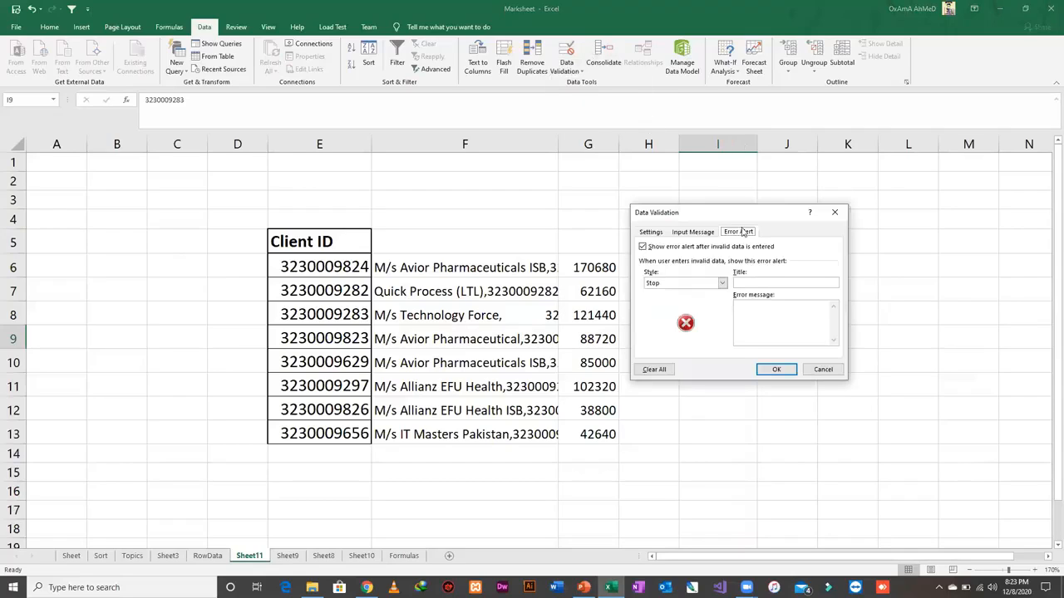
left_click(767, 312)
left_click(722, 284)
left_click(711, 296)
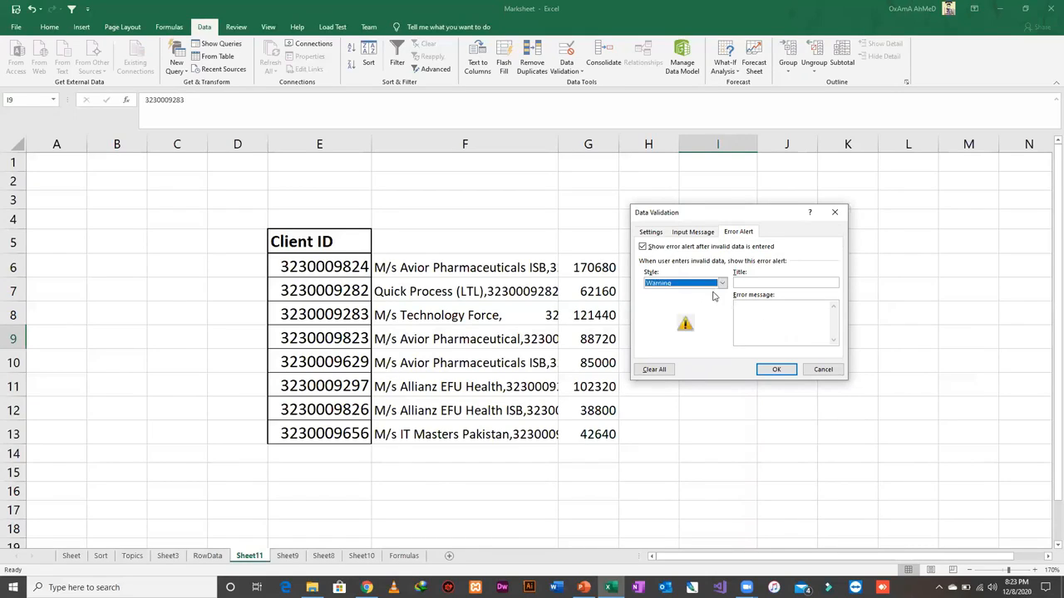
left_click(722, 283)
left_click(709, 301)
left_click(722, 284)
left_click(710, 308)
left_click(825, 372)
left_click(772, 359)
left_click(742, 341)
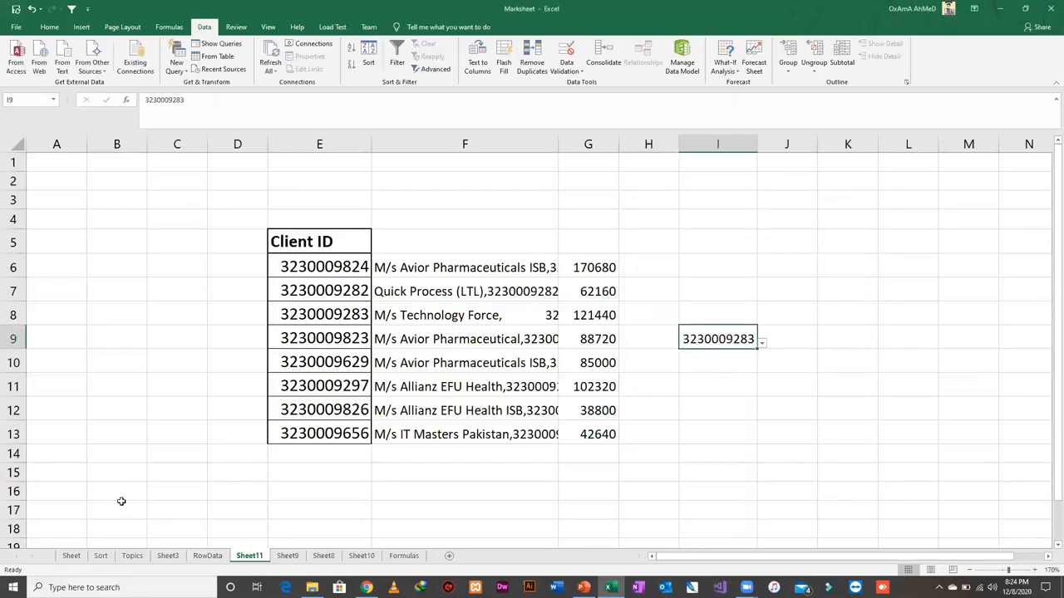
- Try to bold the Reporting topic text in E14 on Topics
left_click(132, 555)
left_click(295, 376)
key("ctrl+b")
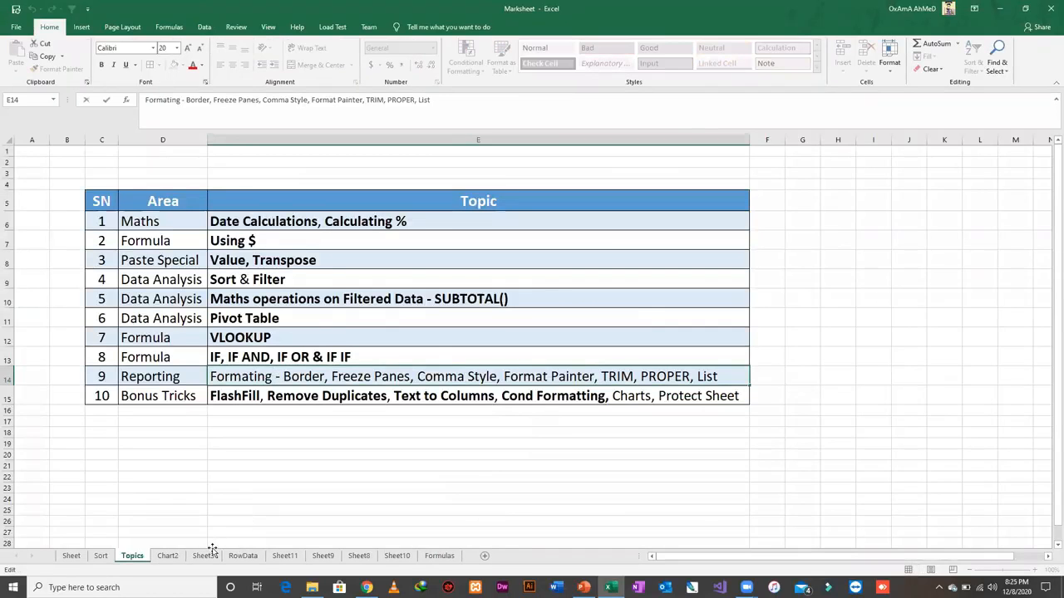
- Create a column PivotChart on a new chart sheet from the Sheet3 PivotTable and look through its design and format options
left_click(208, 555)
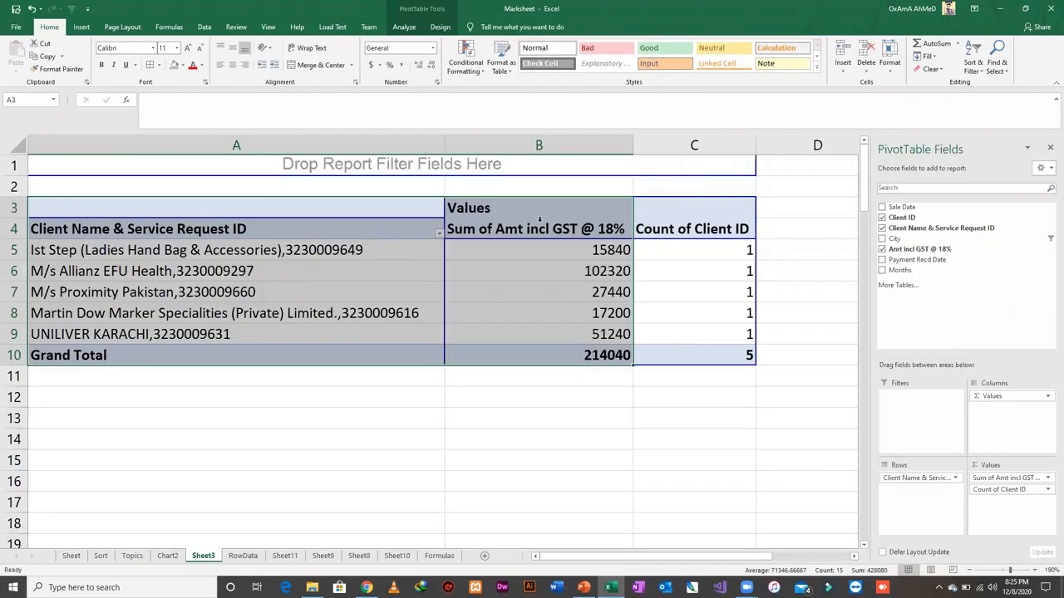
mouse_move(459, 314)
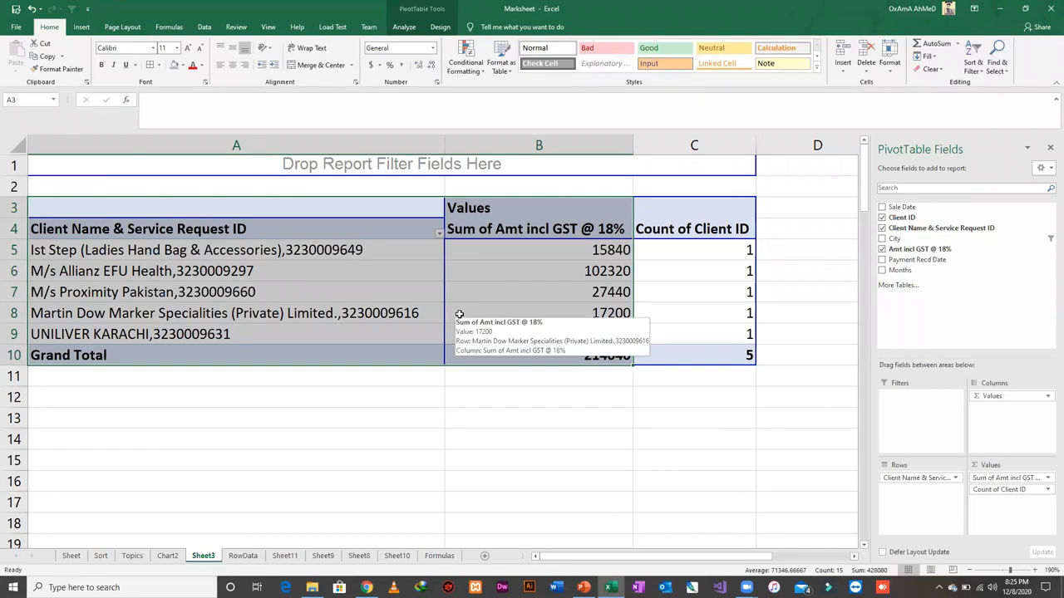
key("F11")
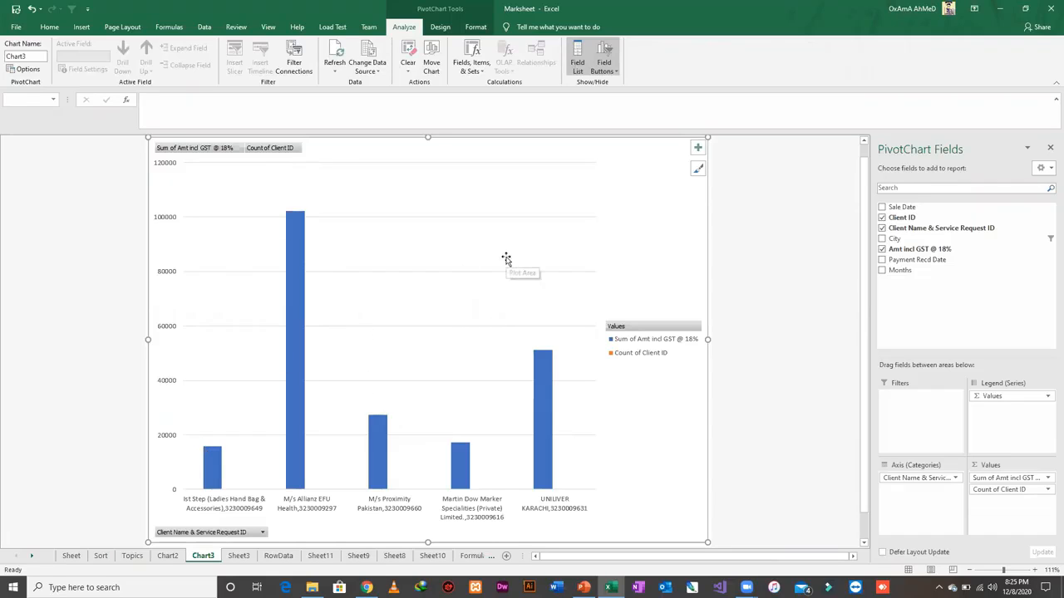
left_click(440, 30)
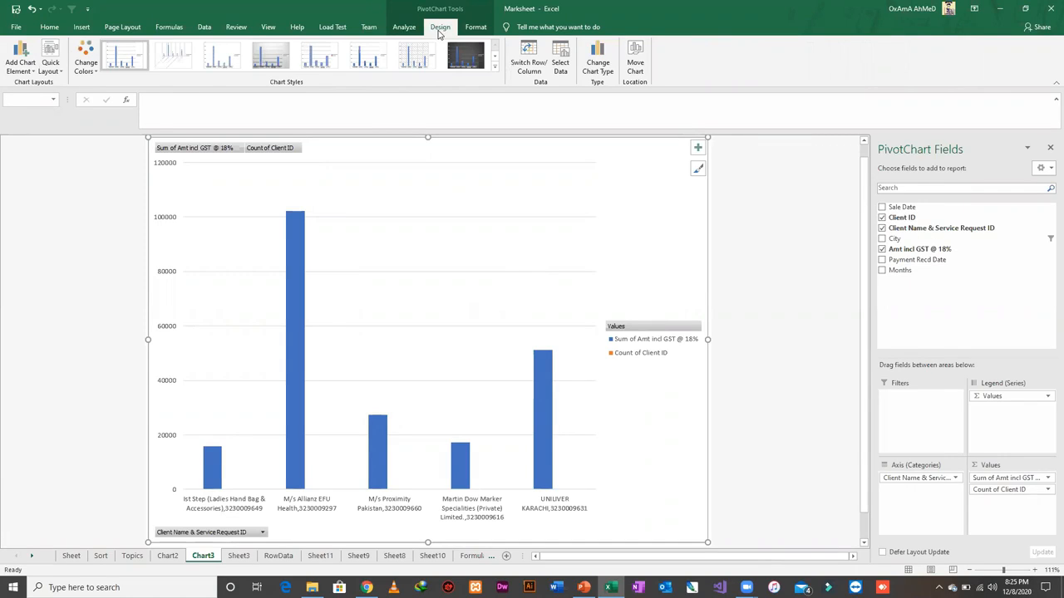
left_click(473, 26)
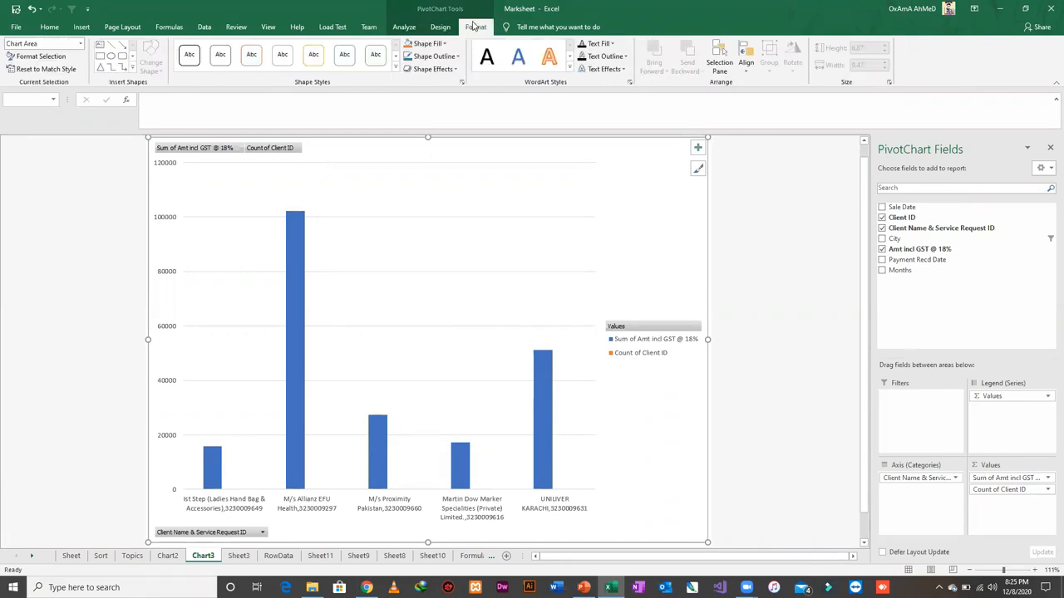
left_click(419, 28)
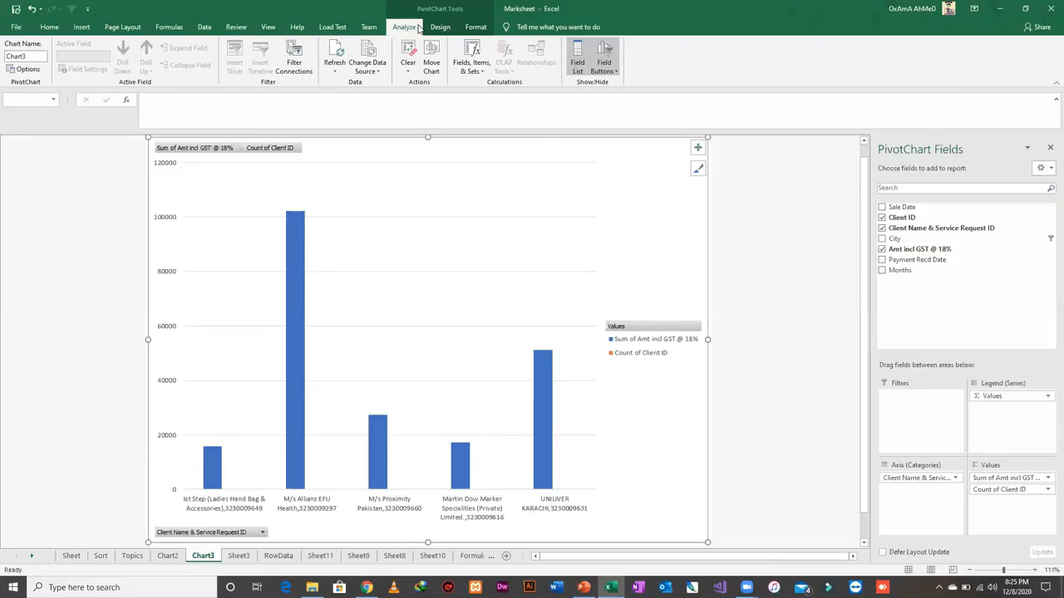
- Bold the word "Charts," in the Bonus Tricks topic in E15 on Topics
left_click(232, 558)
left_click(131, 556)
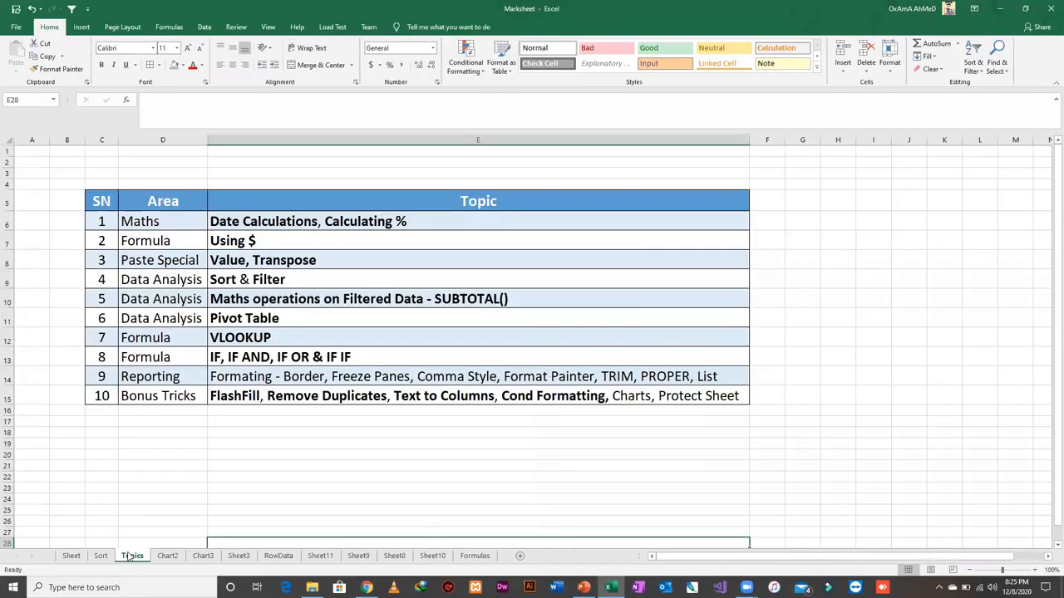
left_click(621, 391)
double_click(624, 394)
double_click(630, 397)
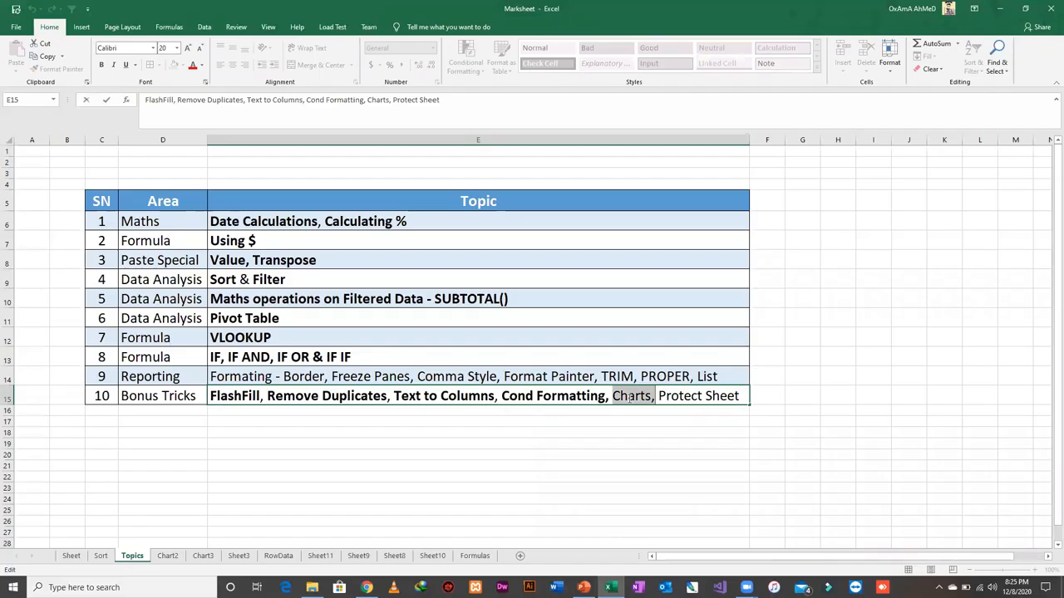
key("ctrl+b")
- Bold the whole Reporting topic in E14
left_click(592, 378)
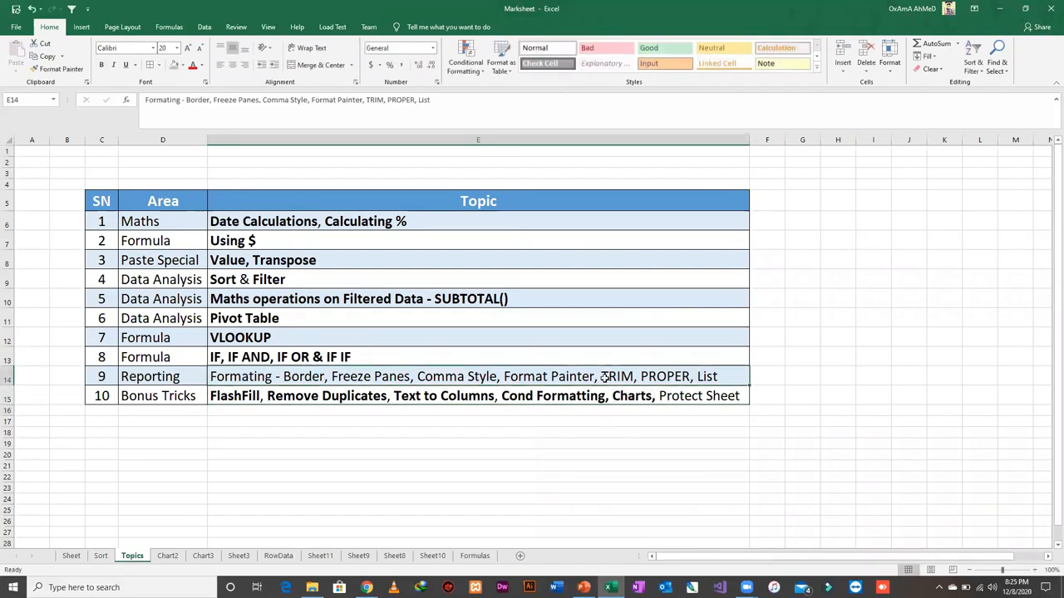
key("ctrl+b")
left_click(667, 418)
- Look at the remaining Protect Sheet topic in E15 and open the workbook's Info page with its protection options
left_click(682, 407)
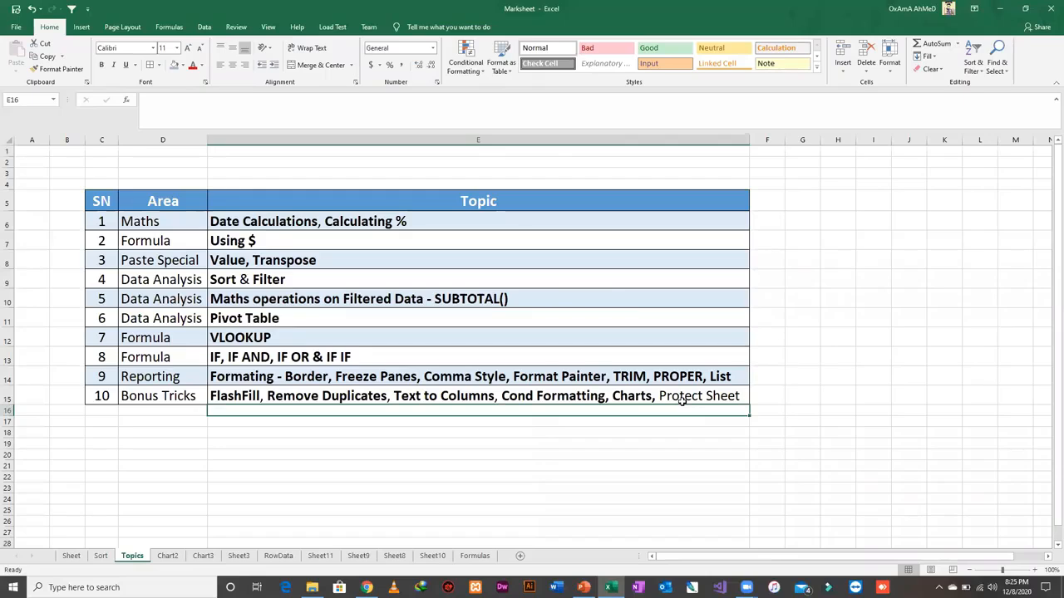
left_click(682, 400)
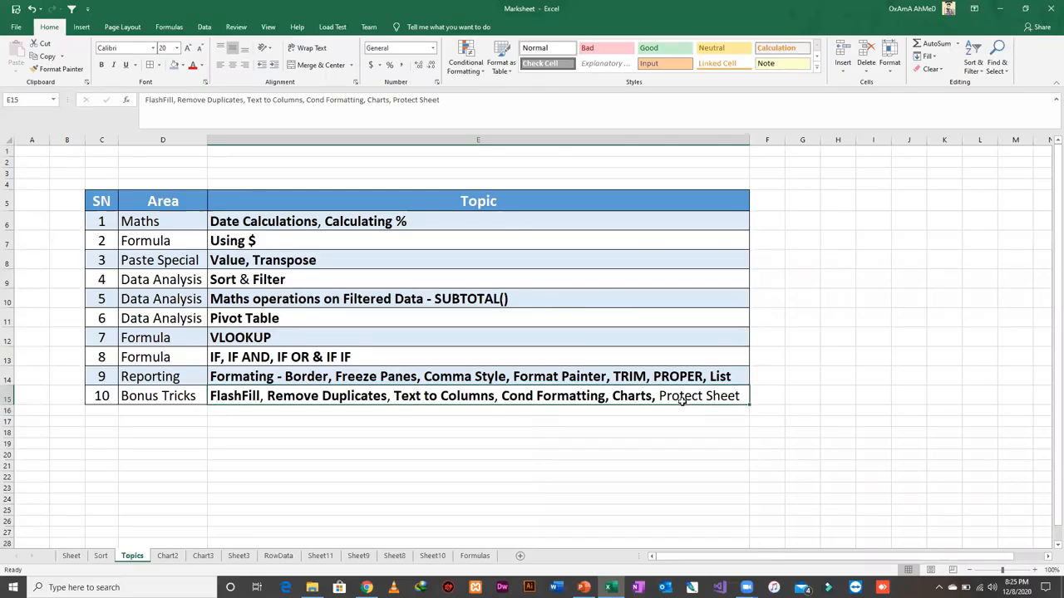
left_click(620, 452)
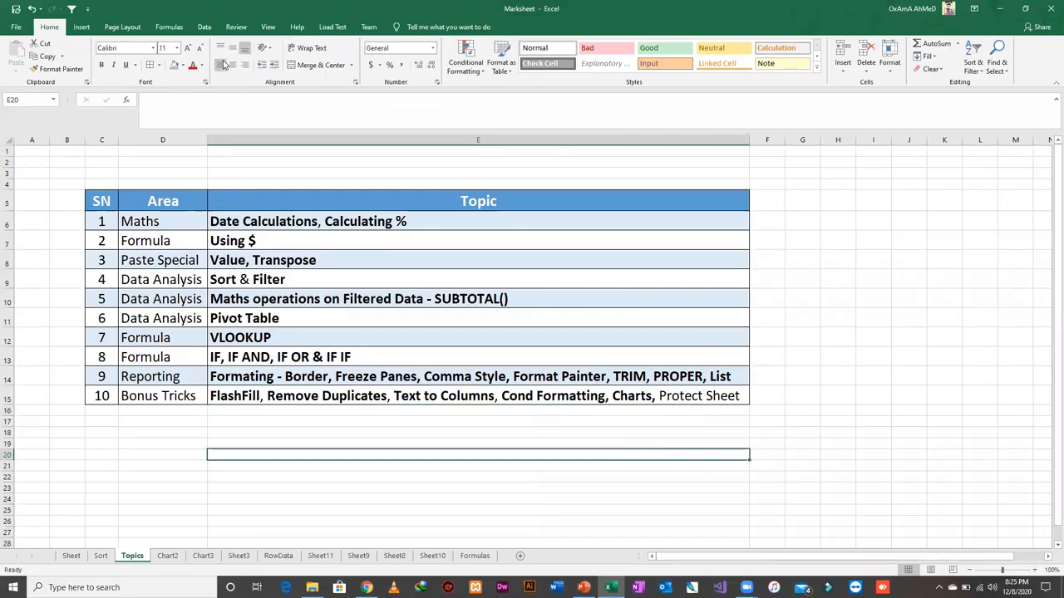
left_click(10, 28)
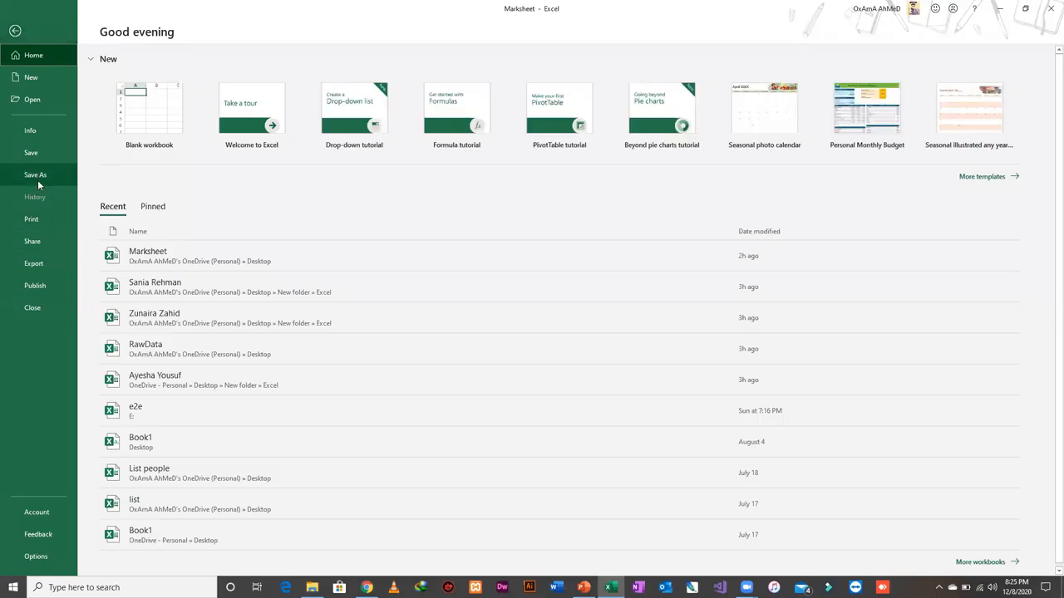
left_click(51, 128)
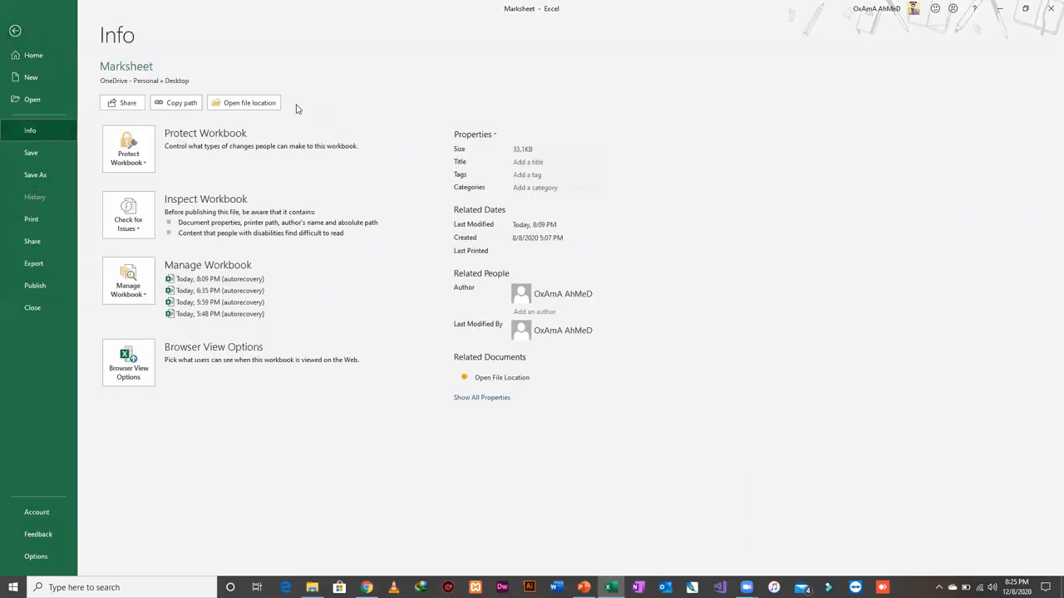
left_click(139, 144)
left_click(140, 145)
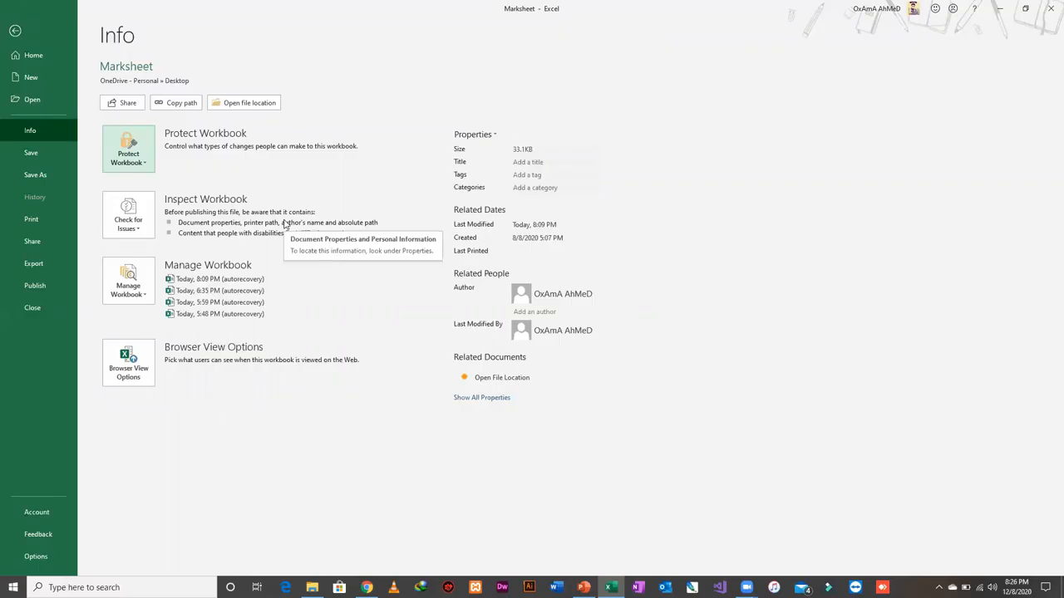
left_click(15, 31)
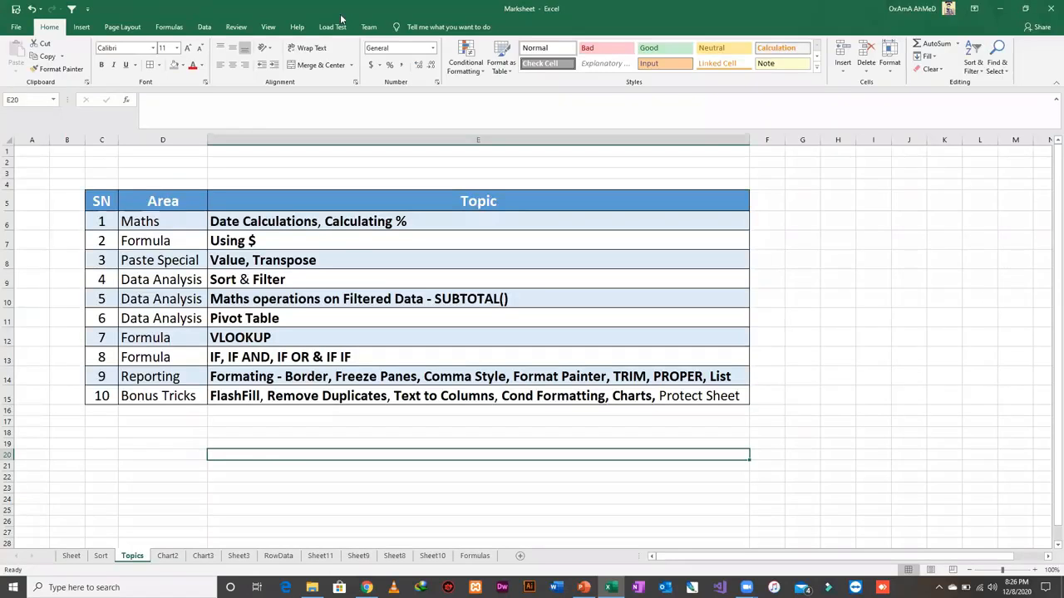
left_click(236, 27)
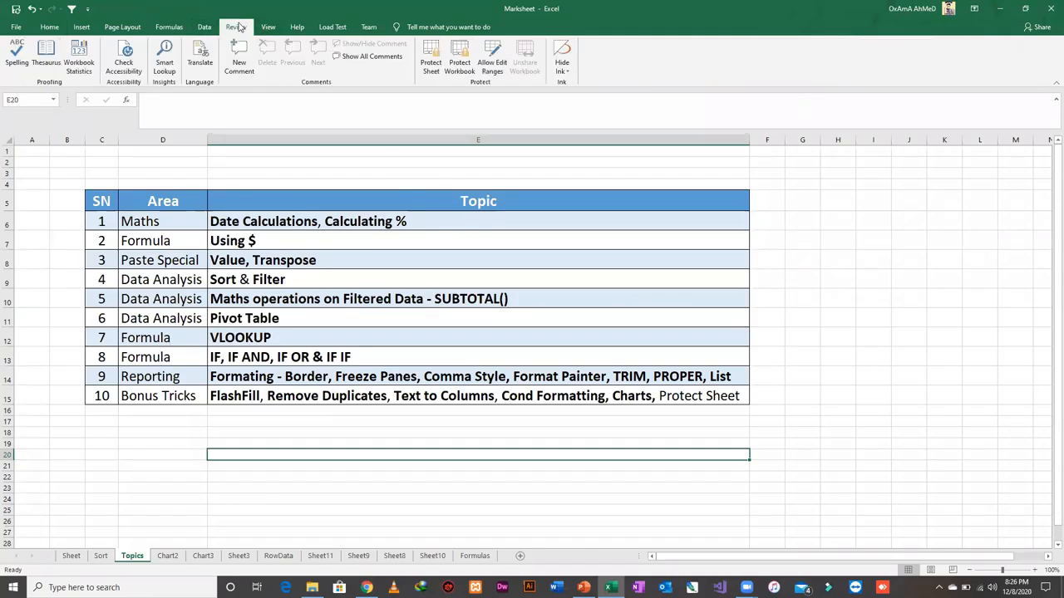
left_click(458, 73)
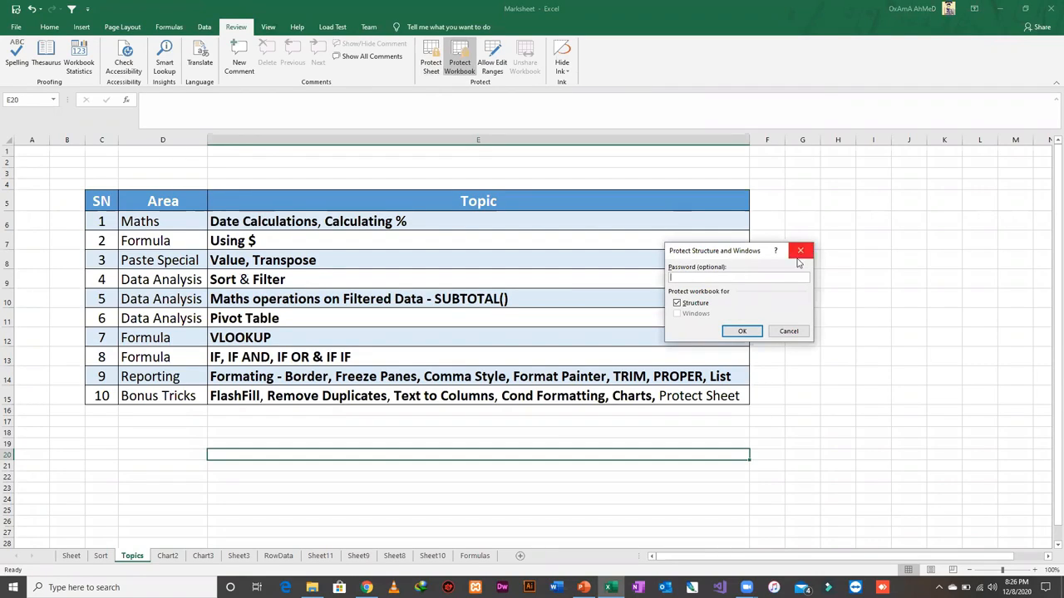
left_click(800, 251)
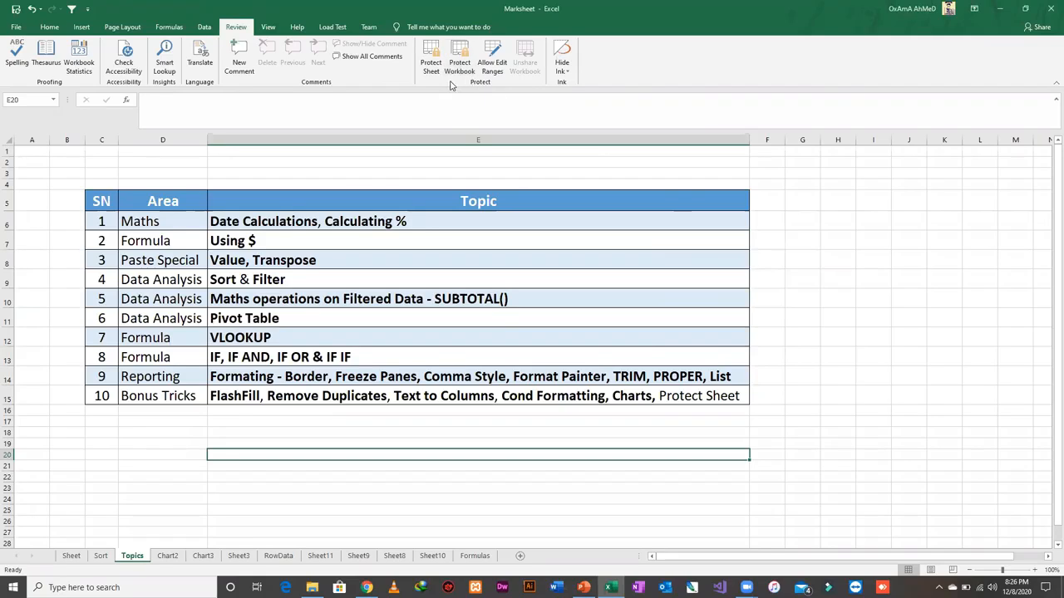
- Protect the Topics sheet with a password, keeping the default permissions for selecting locked and unlocked cells
left_click(430, 59)
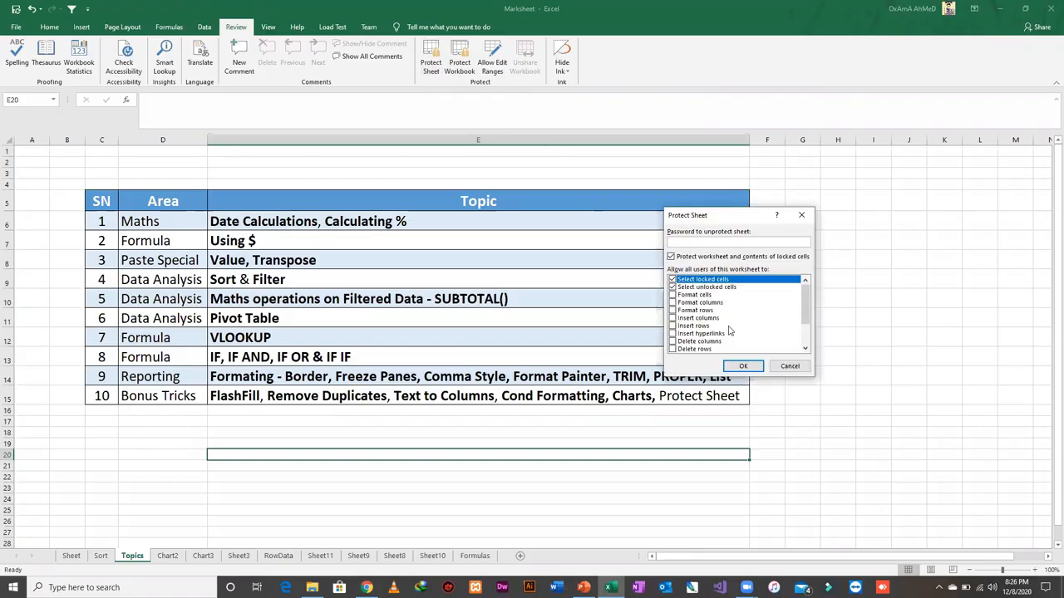
type("••••")
key("BackSpace")
key("BackSpace")
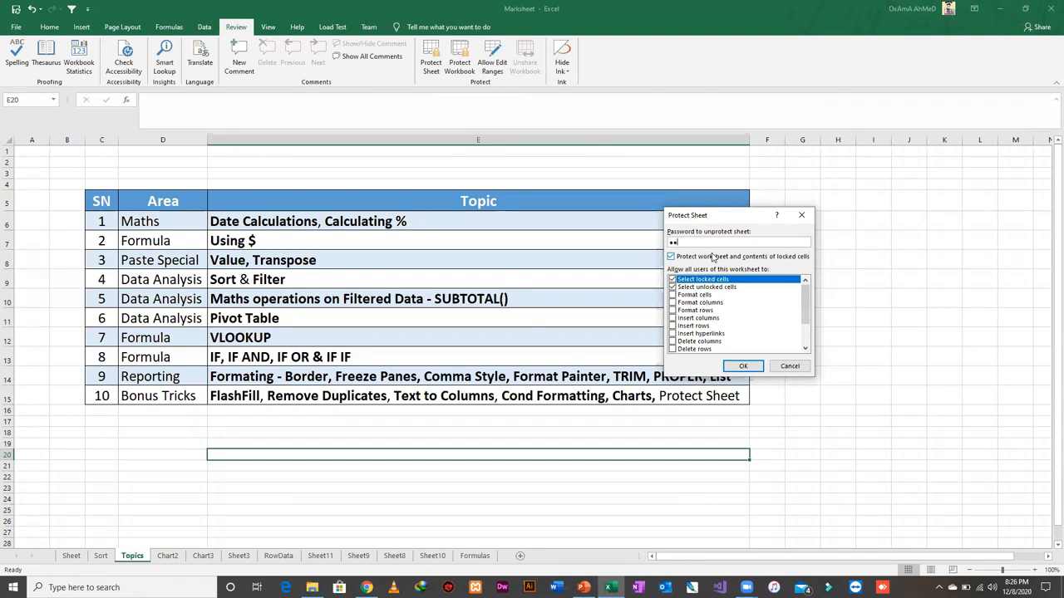
key("Return")
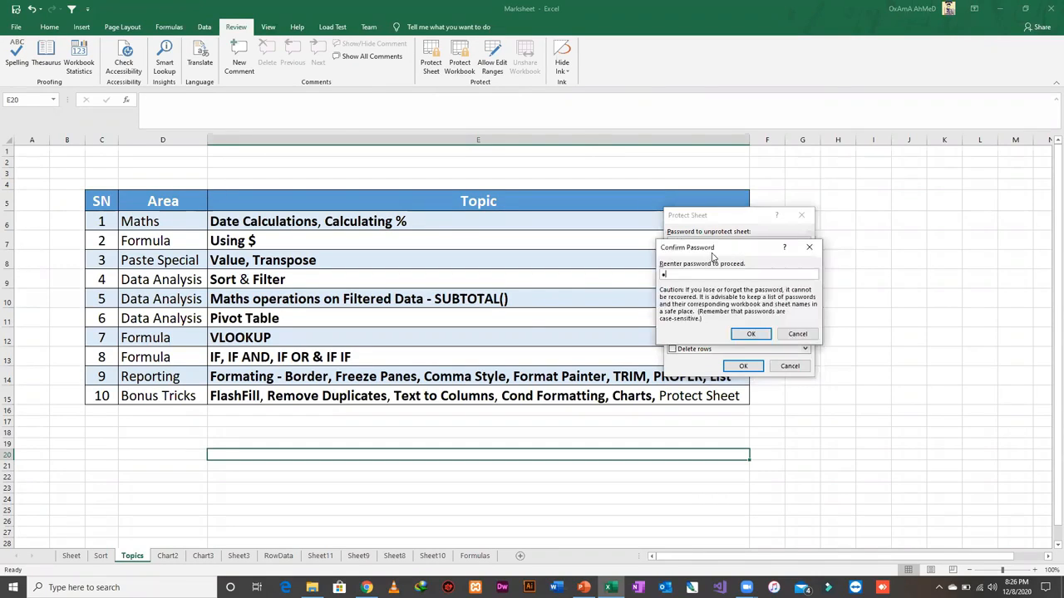
type("••")
key("Return")
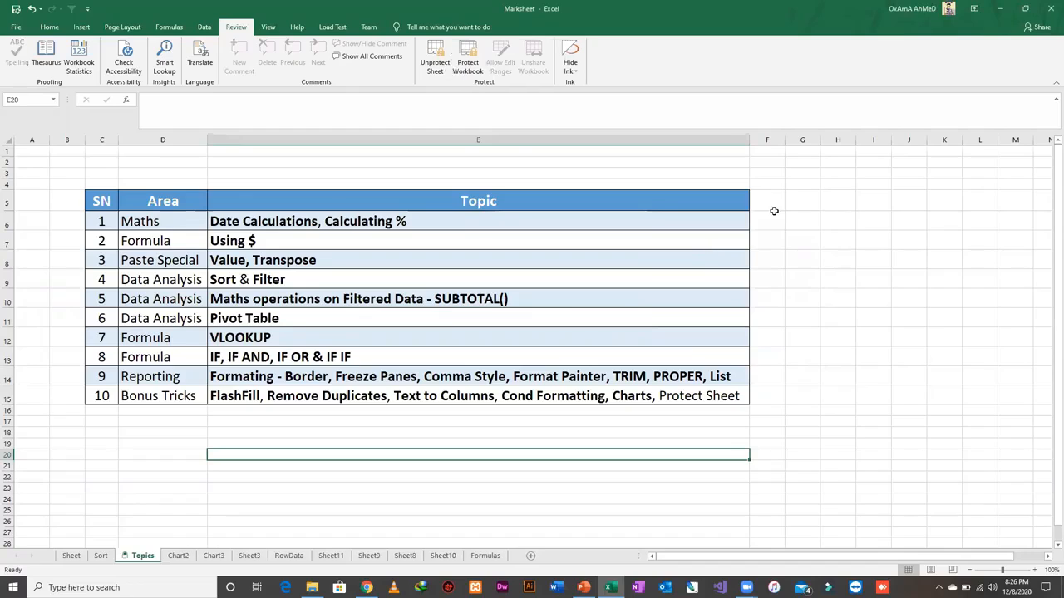
- Test the sheet protection by trying to clear cells F1 and E3
key("Delete")
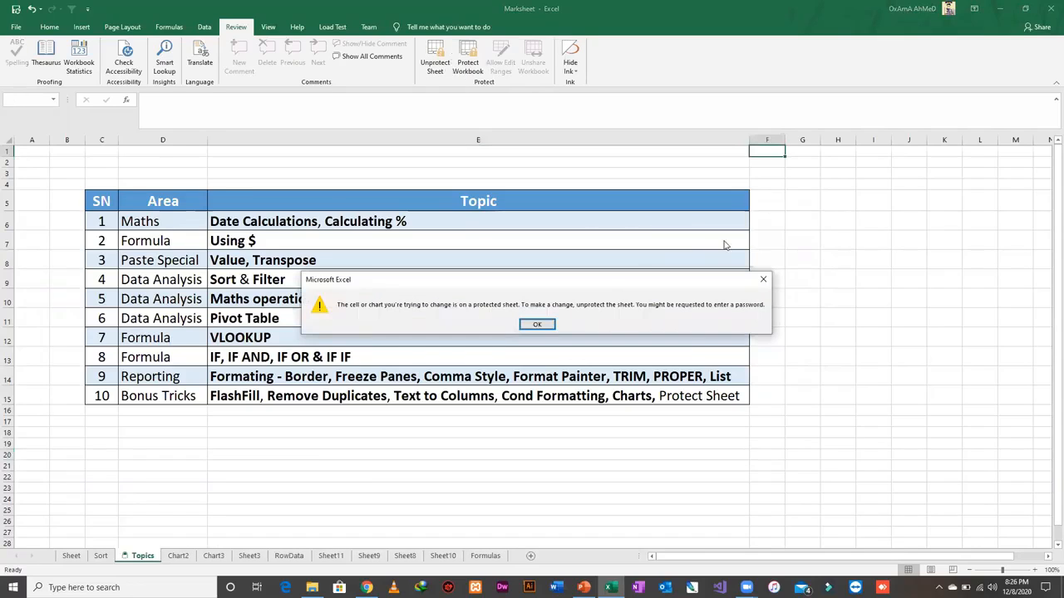
left_click(534, 328)
left_click(593, 174)
key("Delete")
key("Return")
- Unprotect the Topics sheet by entering the sheet password
left_click(434, 62)
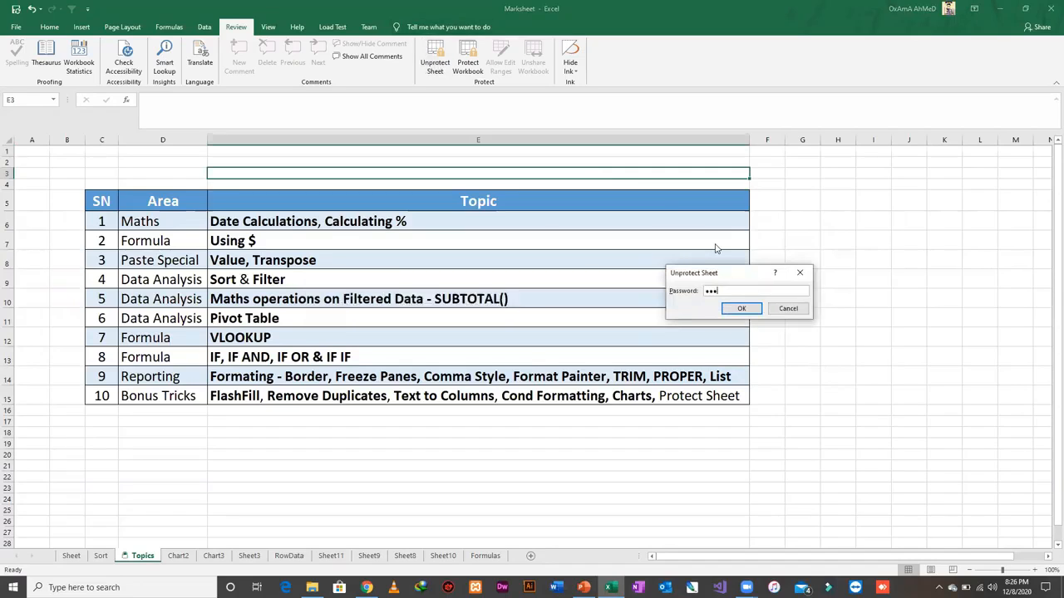
key("Return")
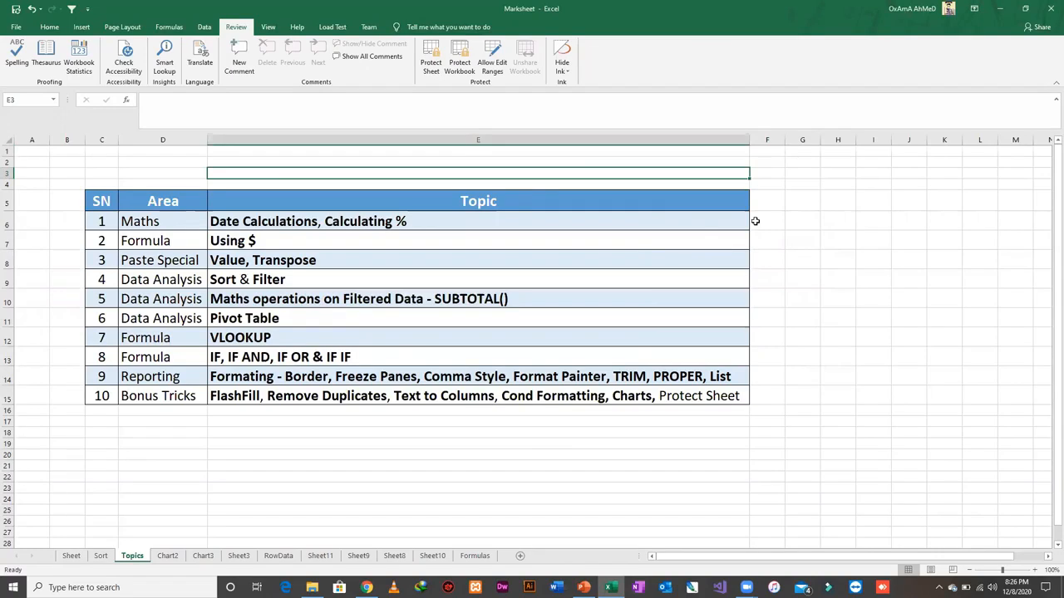
- Unlock cell D17 by turning off the Locked option in its cell protection format
left_click(154, 422)
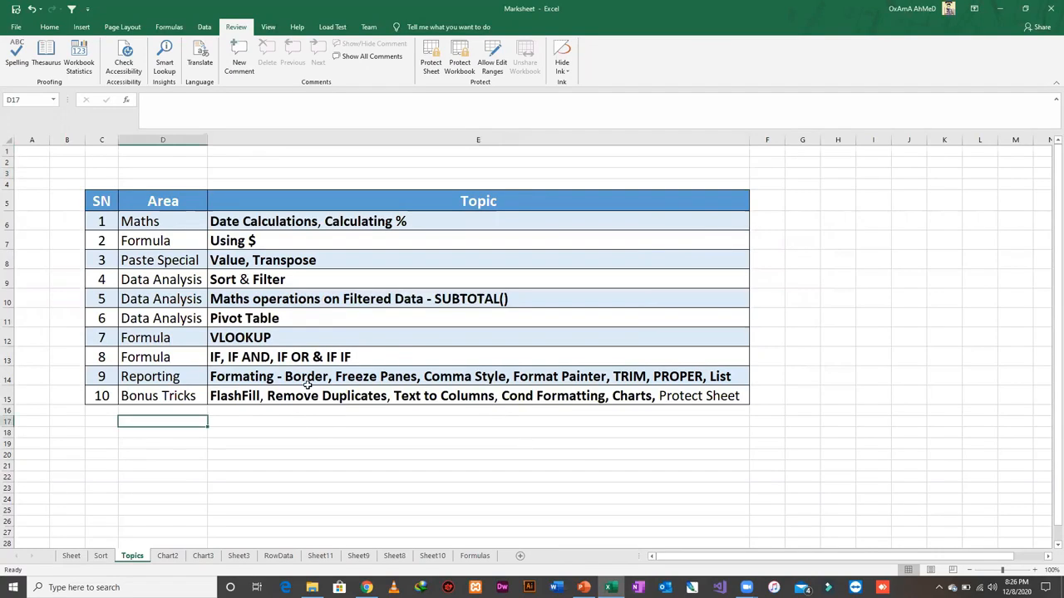
right_click(183, 424)
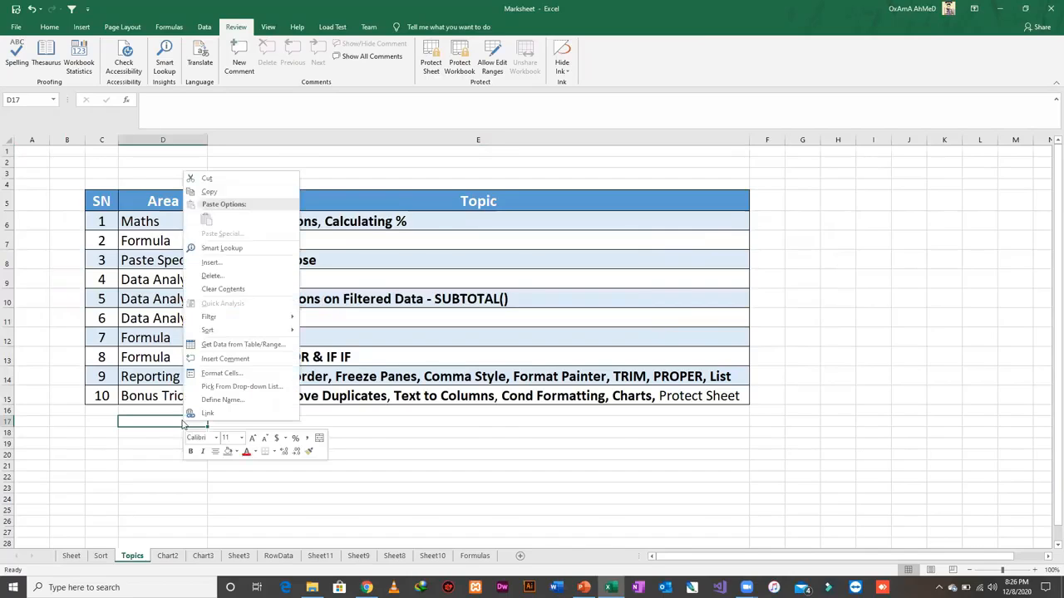
left_click(255, 375)
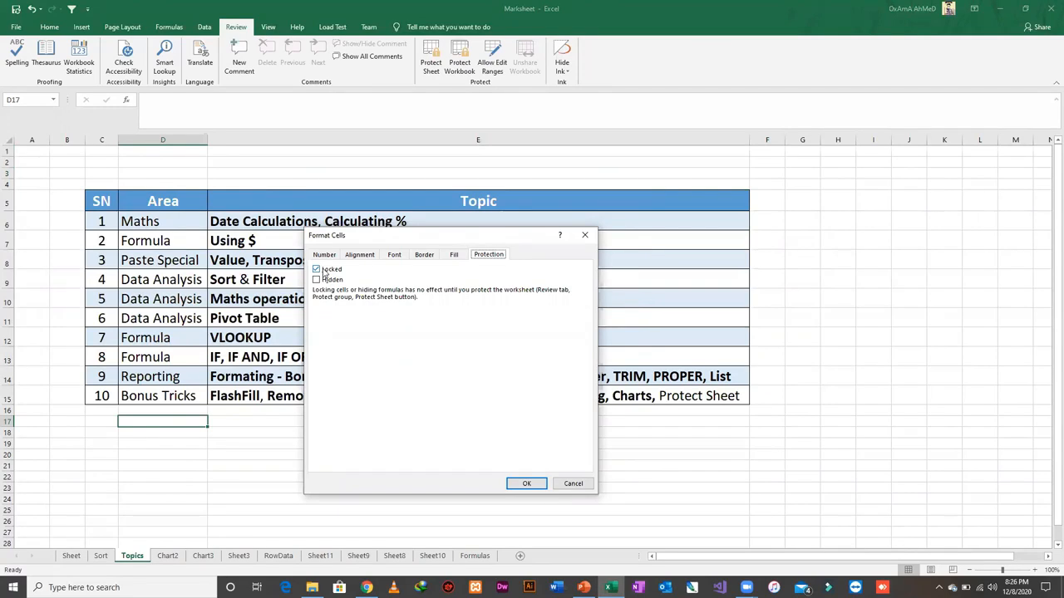
left_click(526, 484)
- Protect the Topics sheet again, entering and confirming the sheet password
left_click(401, 162)
left_click(430, 62)
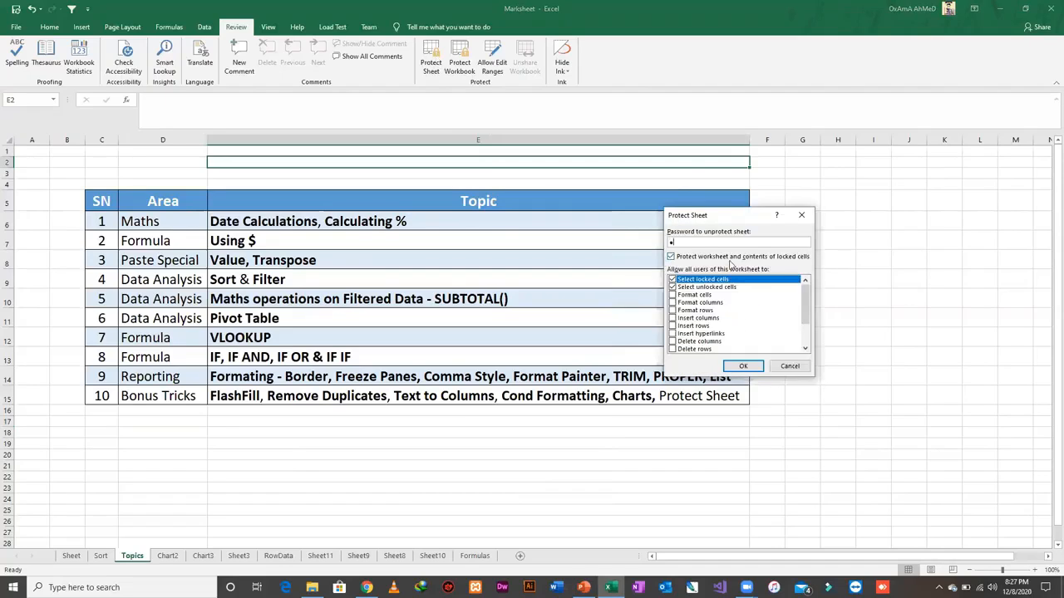
key("Return")
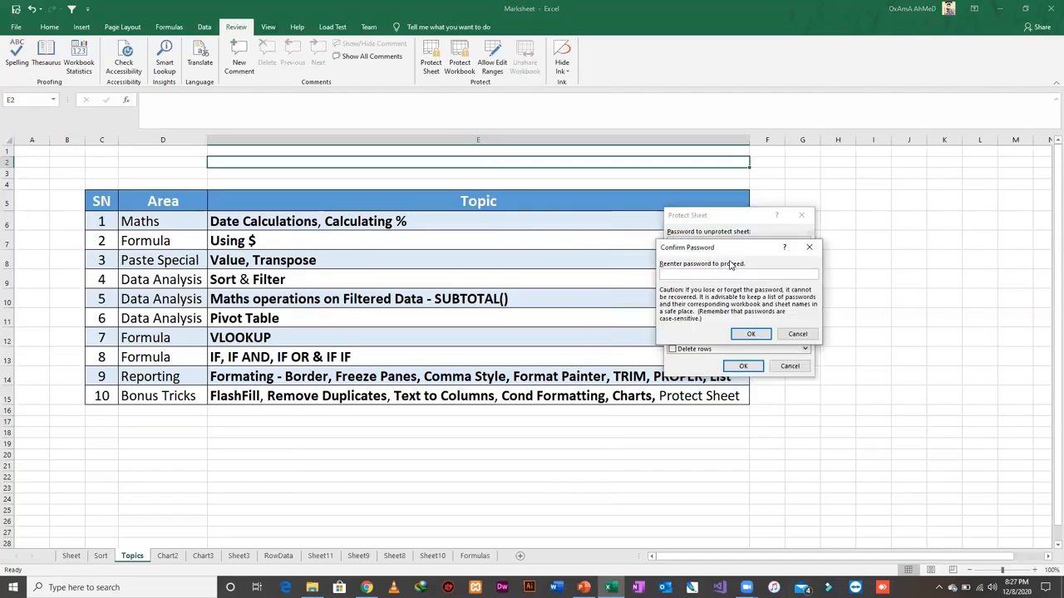
key("Return")
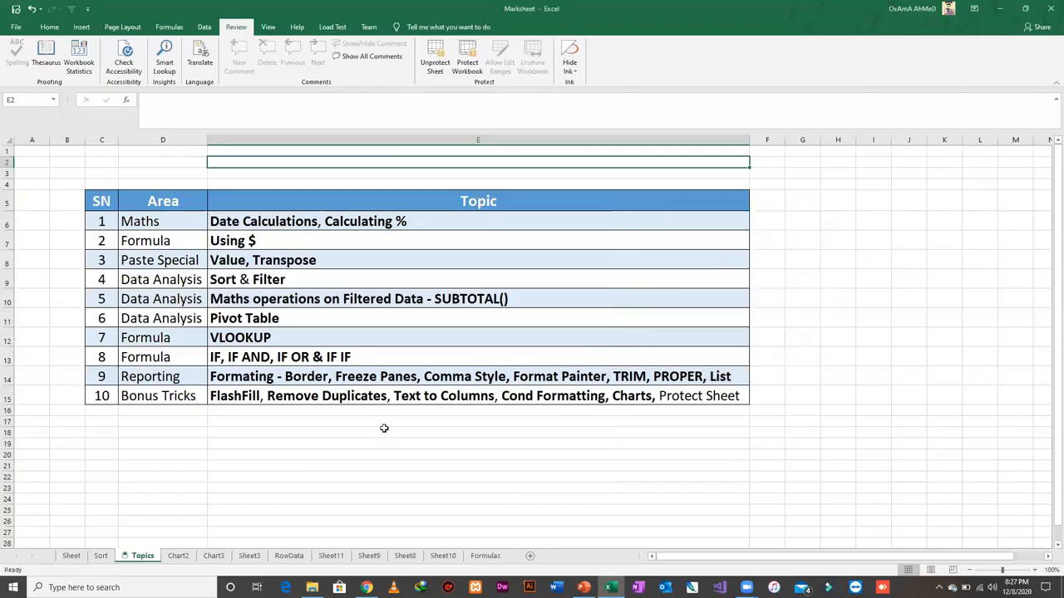
- Enter "kjdfhfjks" in the unlocked cell D17 and try to edit the locked cell D18 below it
left_click(147, 430)
double_click(147, 427)
double_click(147, 422)
type("kjdfhfjks")
key("Return")
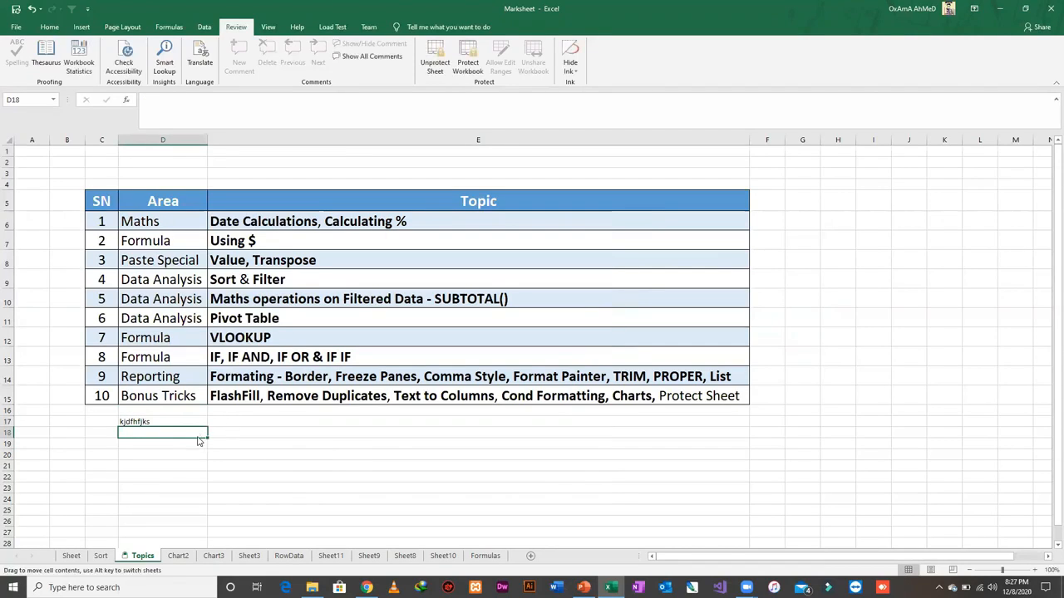
double_click(191, 440)
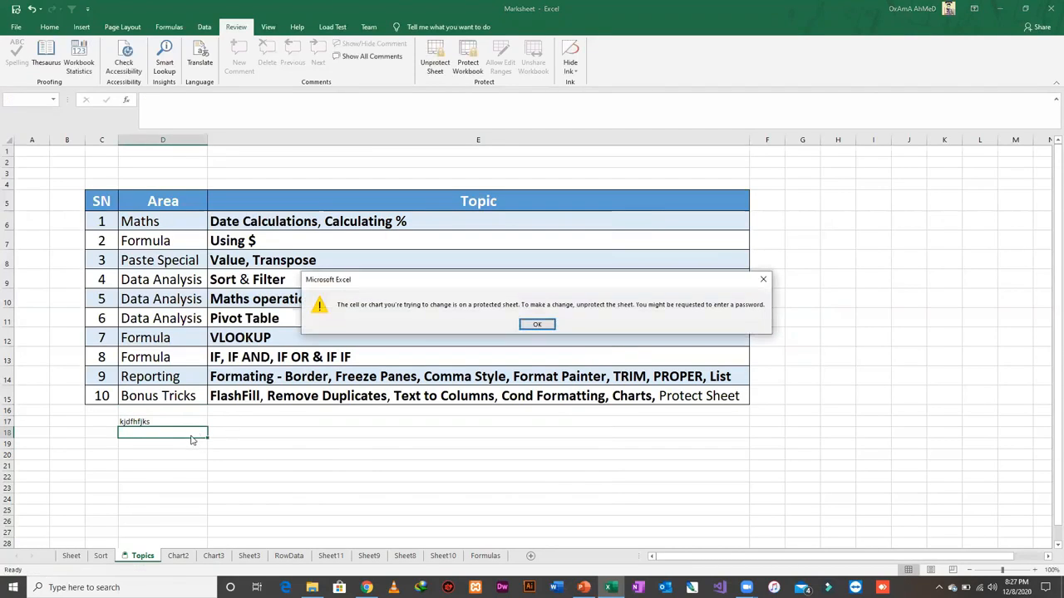
key("Return")
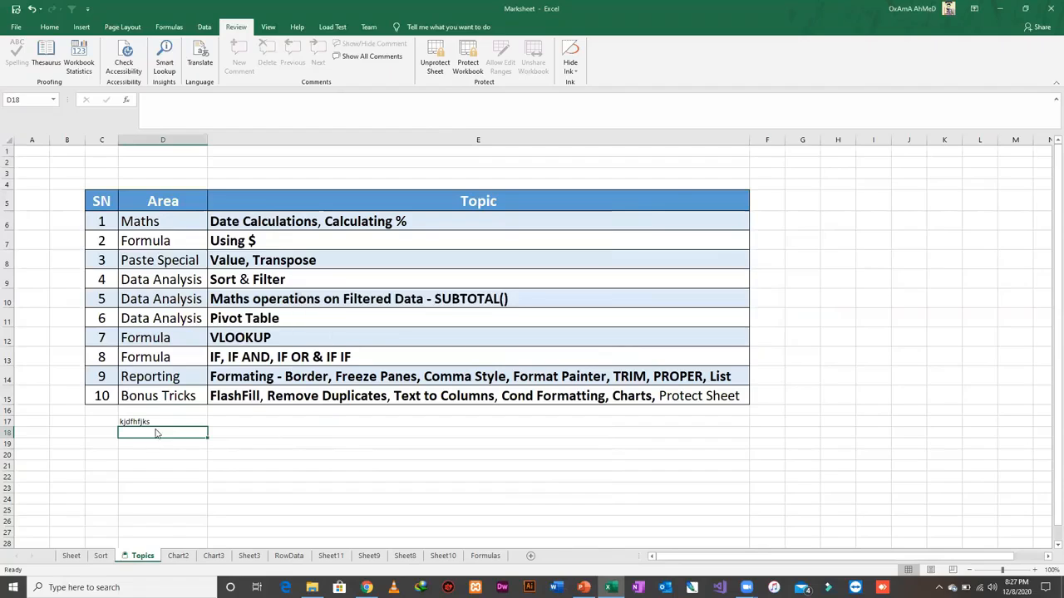
- Append "kdjhfjksdh" to the existing text in cell D17
double_click(155, 422)
type("kdjhfjksdh")
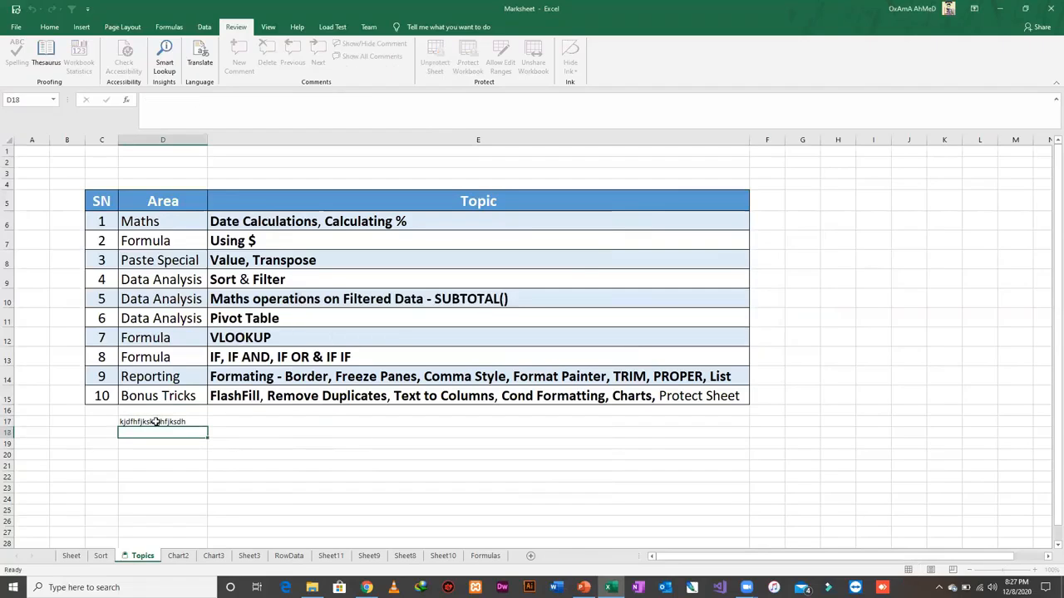
key("Return")
key("alt+Tab")
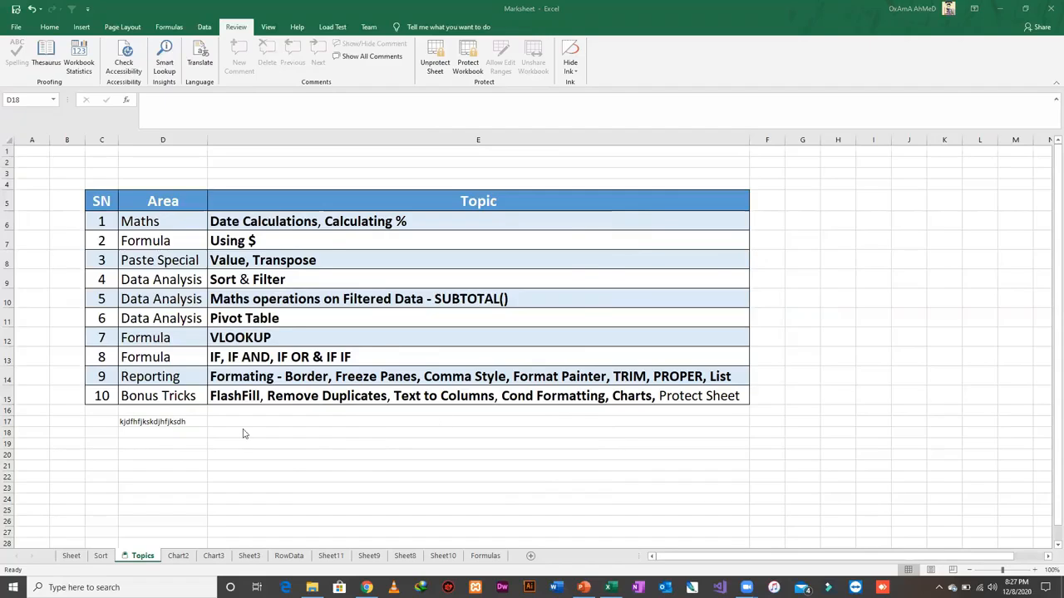
- Unprotect the Topics sheet with the sheet password and clear the sample text from cell D17
left_click(435, 66)
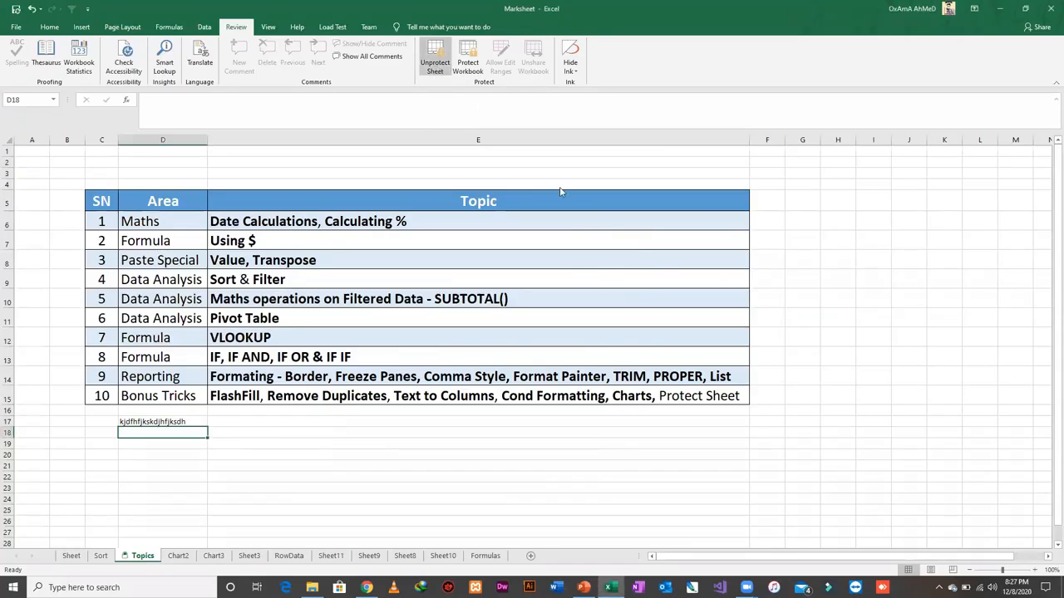
type("••")
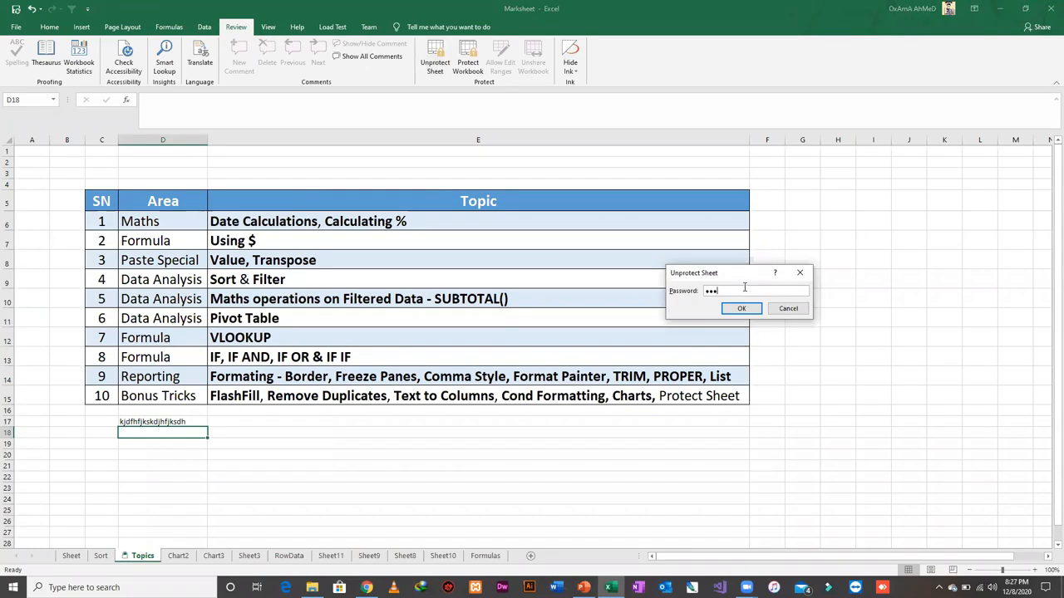
key("Return")
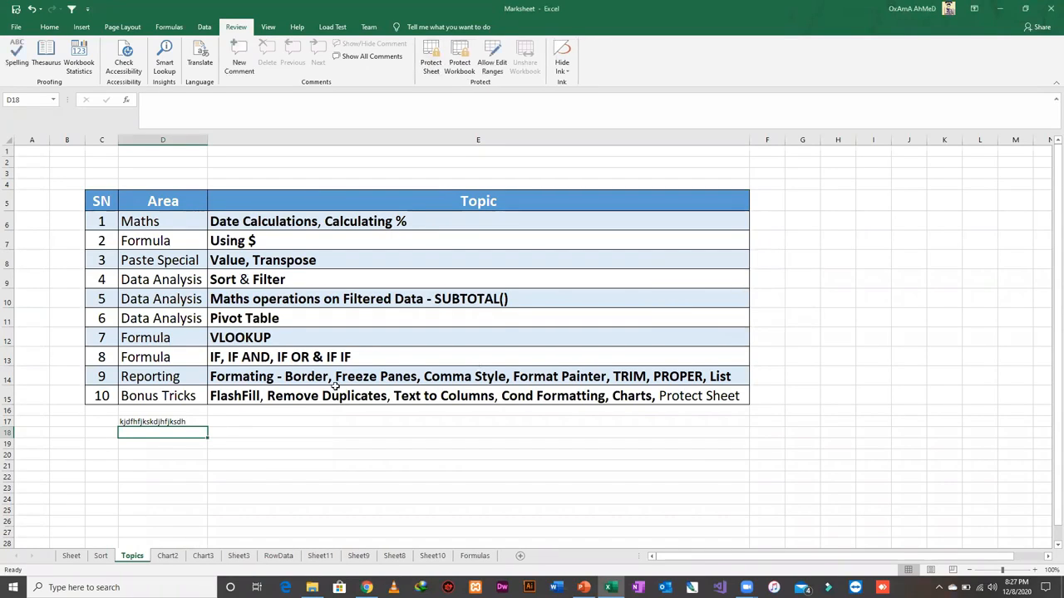
left_click(179, 423)
key("Delete")
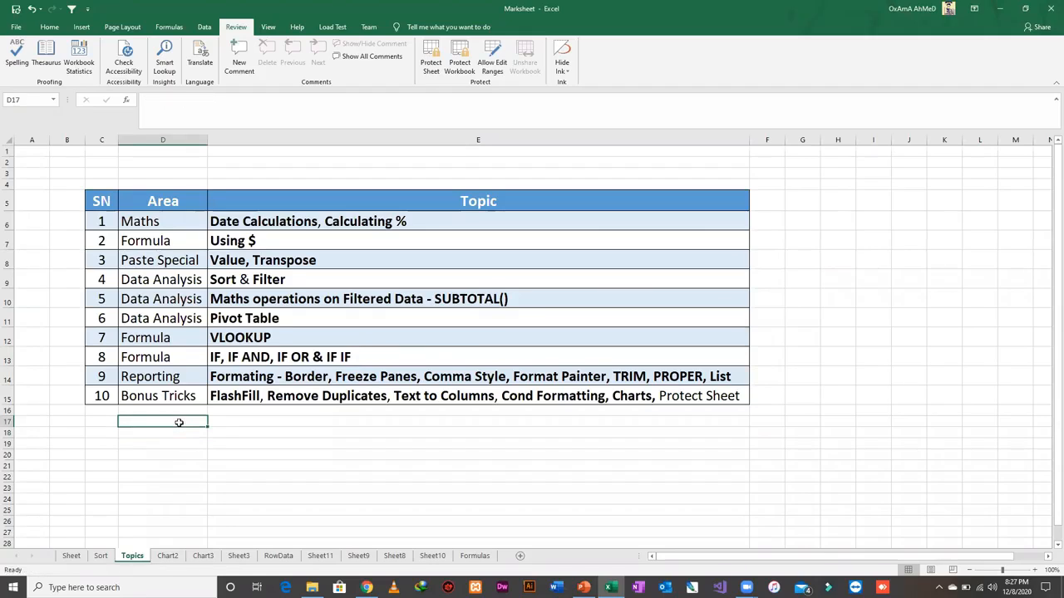
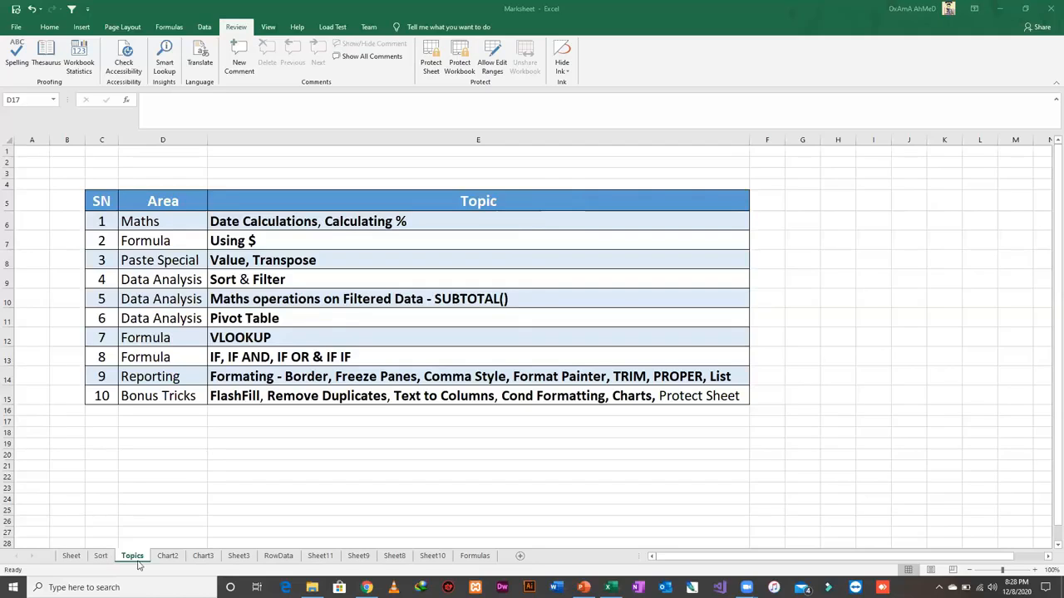
- Make the words "Protect Sheet" bold in the Bonus Tricks topic, cell E15
left_click(723, 395)
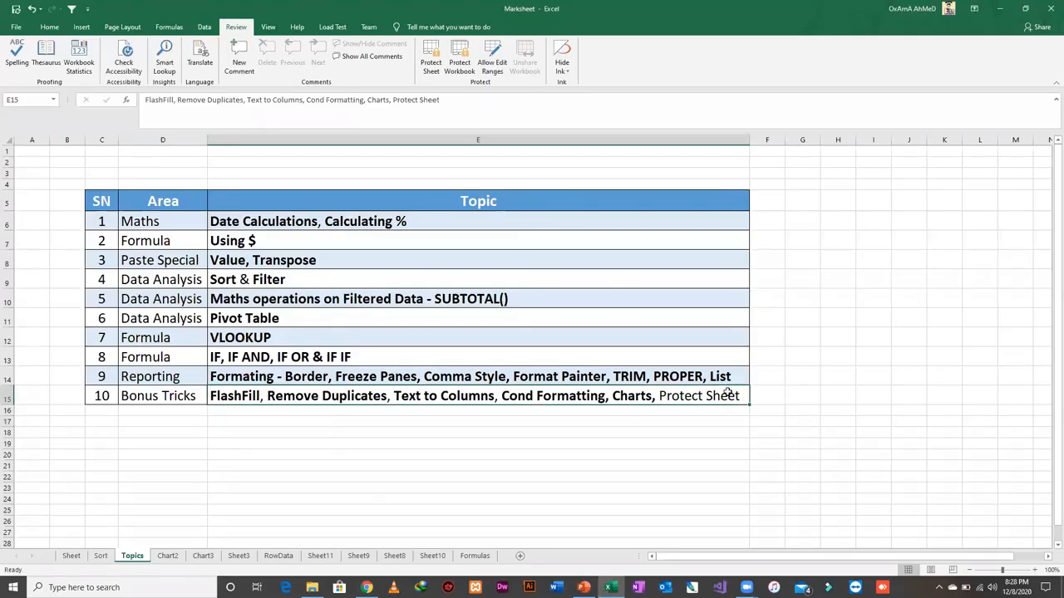
double_click(728, 396)
left_click_drag(738, 395, 660, 396)
key("ctrl+b")
left_click(582, 433)
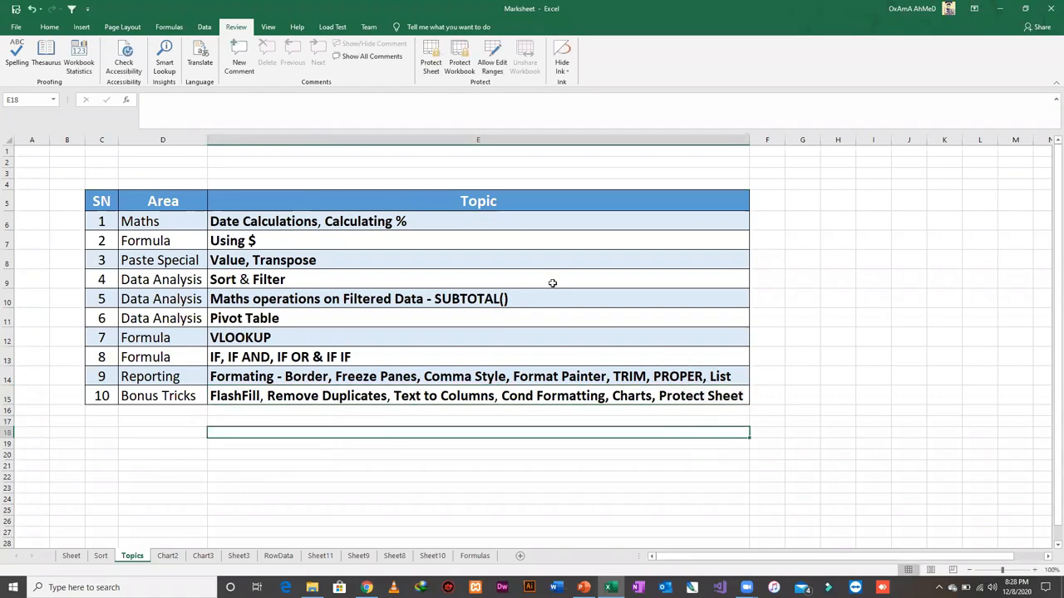
- Open the Formulas sheet and select the TODAY entry in cell G4 of the Date & Time formulas table
key("alt+Tab")
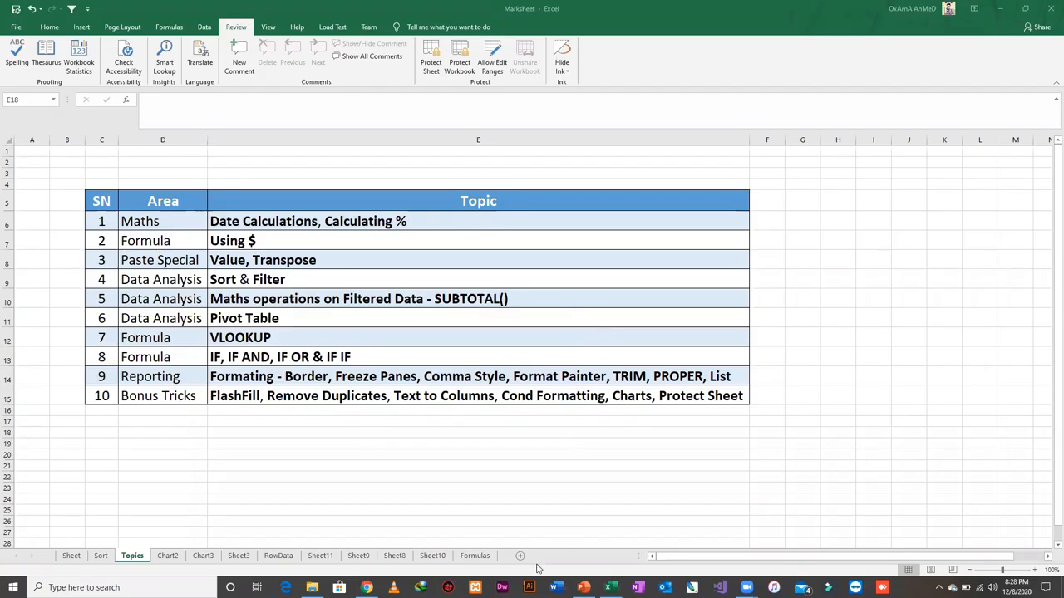
left_click(478, 555)
left_click(723, 322)
key("Right")
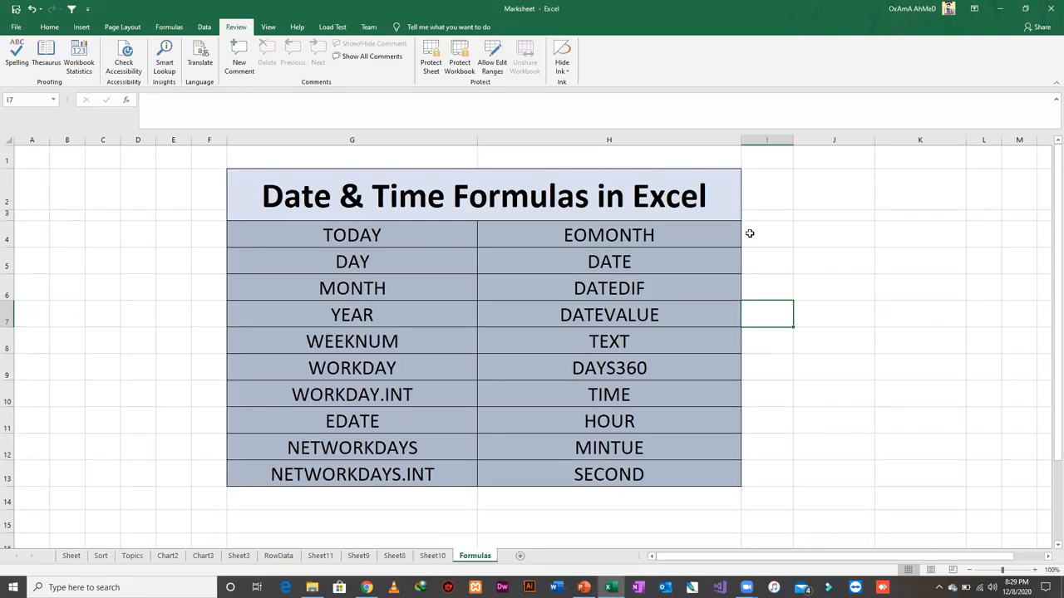
key("Left")
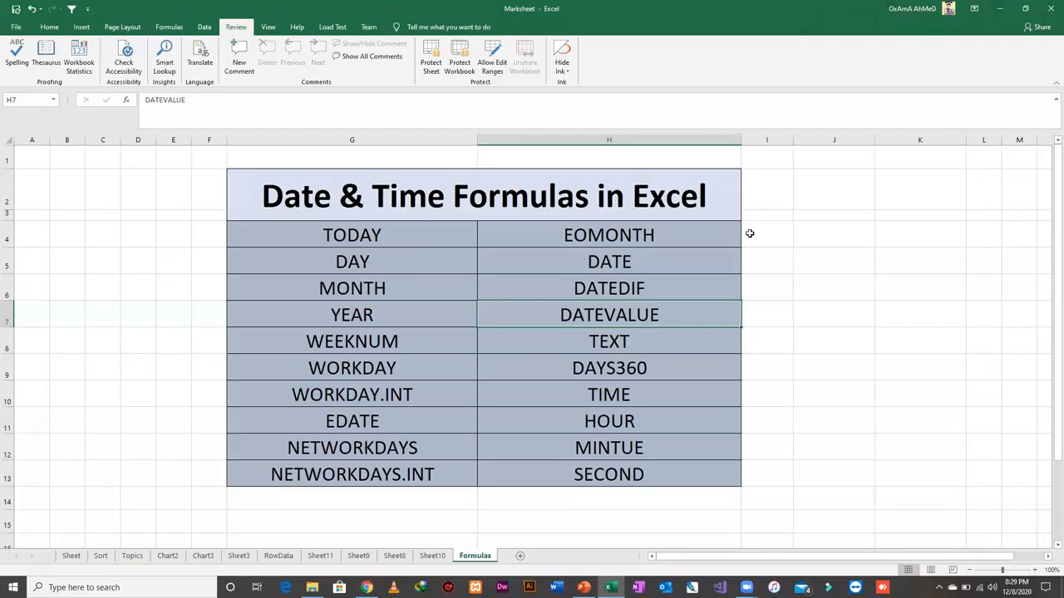
key("Up")
key("Left")
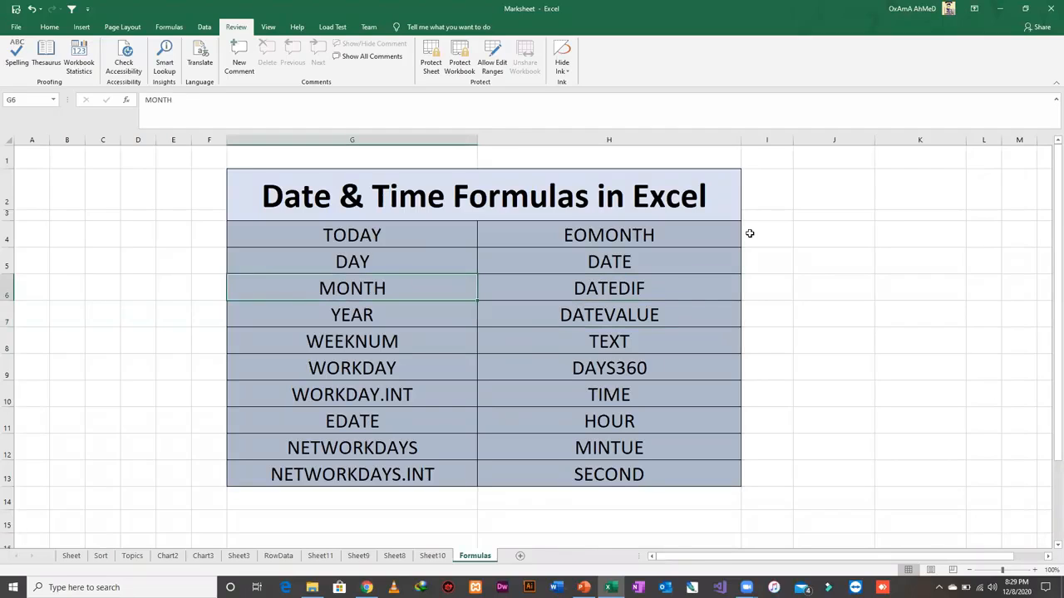
key("Up")
key("Up")
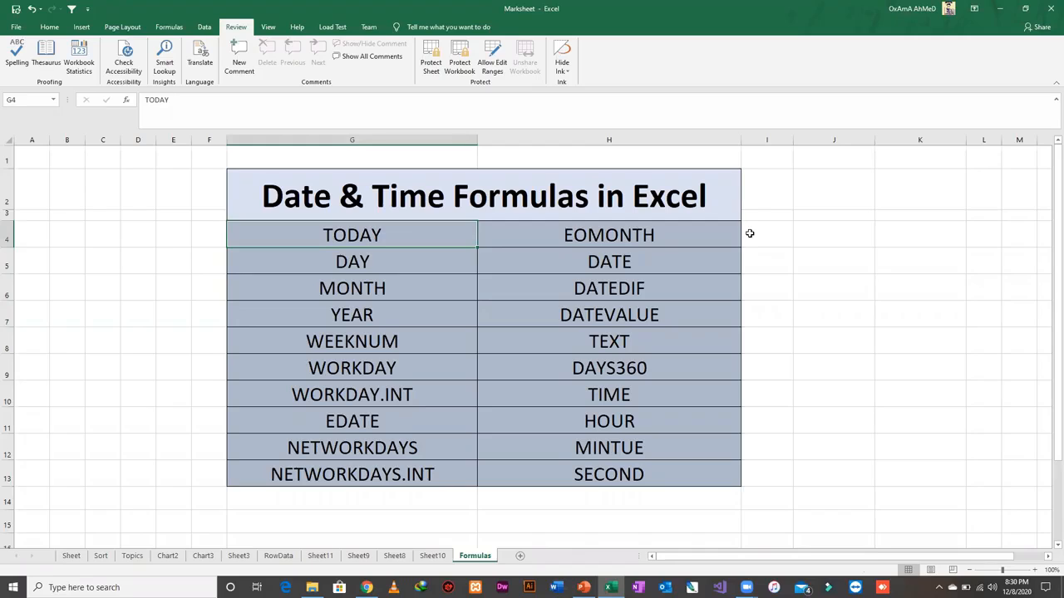
- Go through the date and time function names listed in G4:H13 of the Formulas sheet
key("shift+Right")
key("shift+Down")
key("shift+Down")
key("shift+Down")
key("shift+Down")
key("shift+Down")
key("shift+Down")
key("shift+Down")
key("shift+Down")
key("shift+Down")
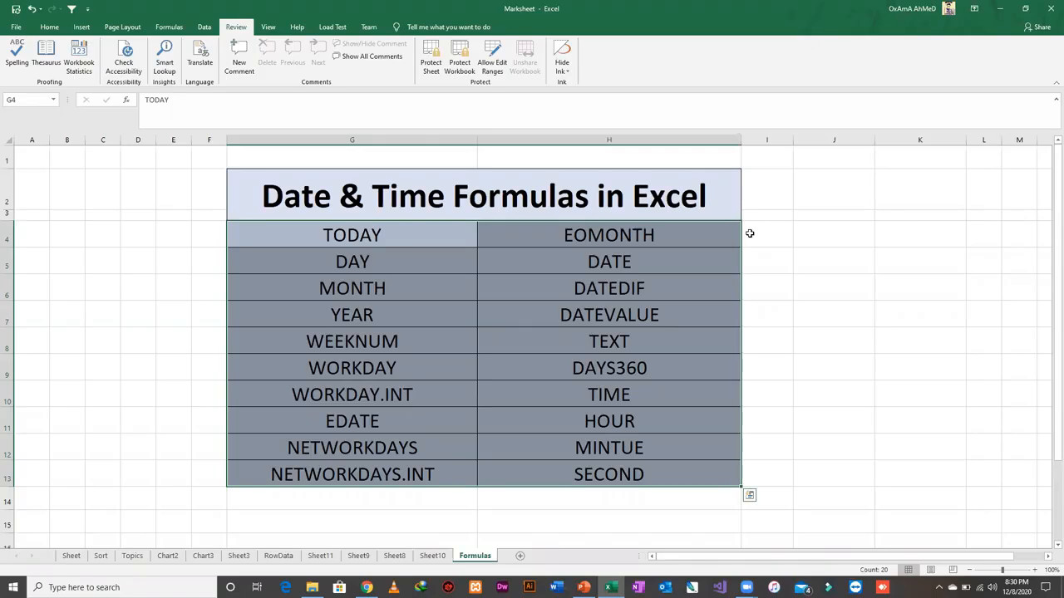
key("Left")
key("Right")
key("Right")
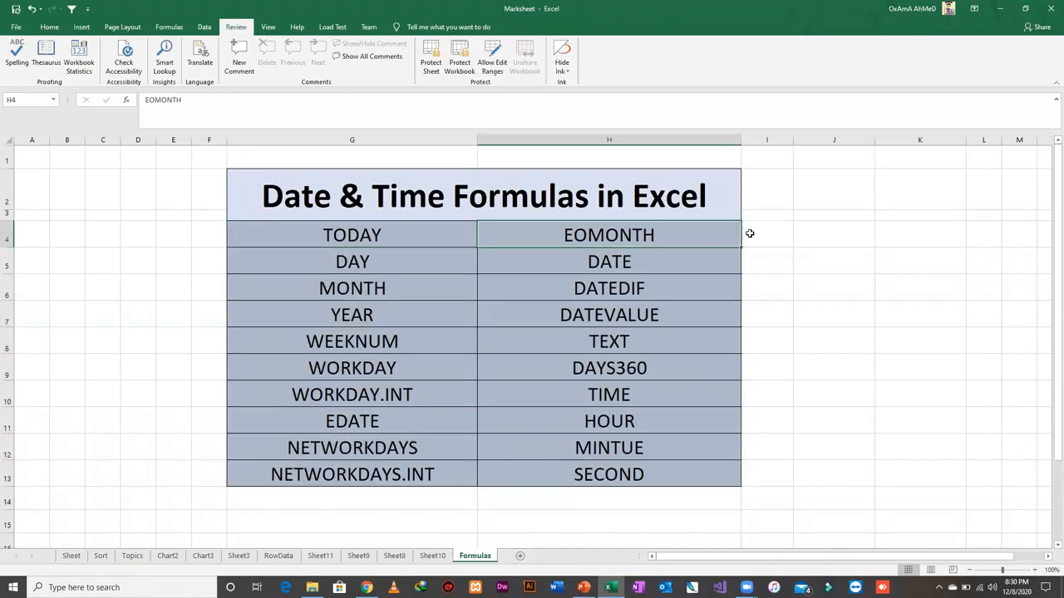
key("Down")
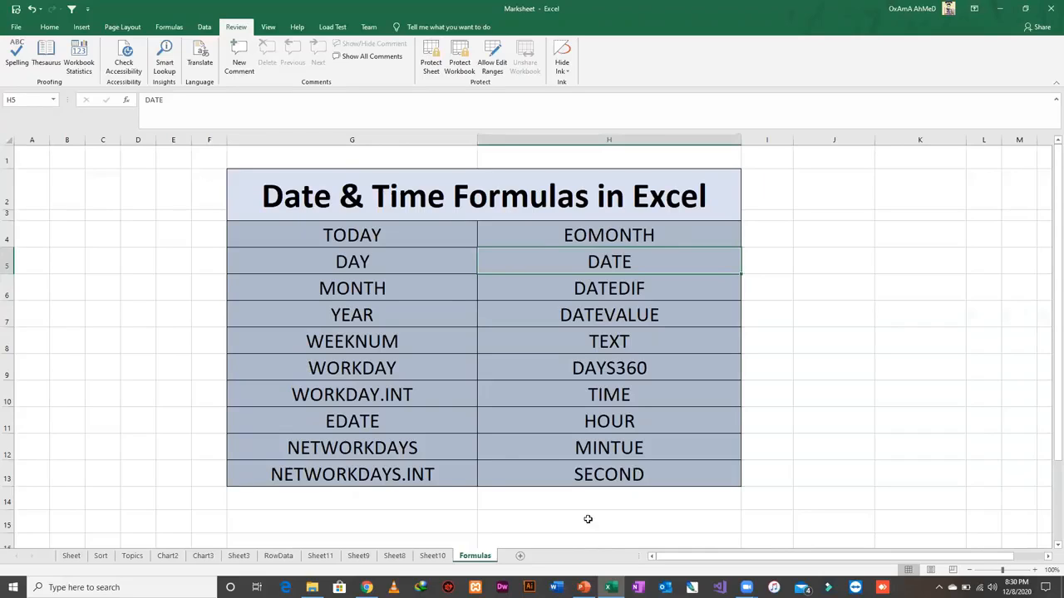
left_click(370, 245)
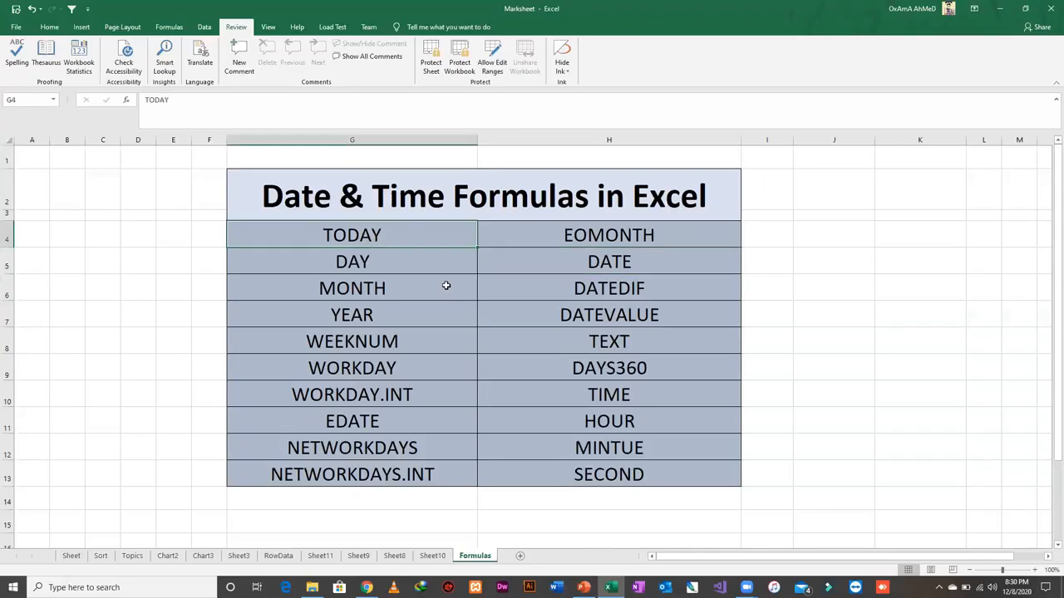
- Add a new blank worksheet after the Formulas sheet
left_click(521, 555)
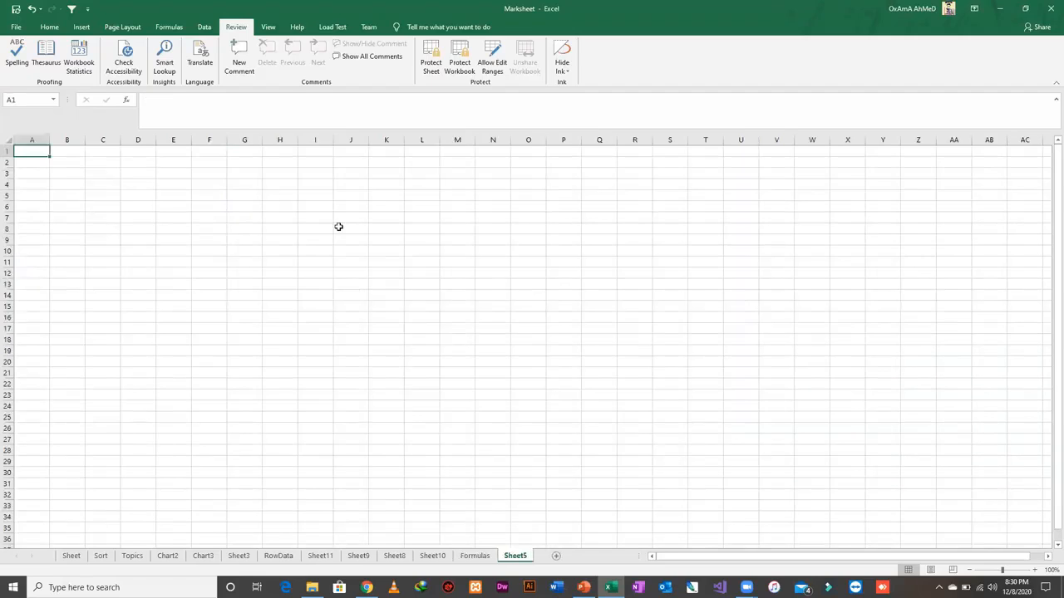
left_click(1037, 570)
left_click(1036, 570)
left_click(1036, 570)
left_click(1036, 570)
left_click(1036, 570)
left_click(1036, 570)
- Enter the formula =TODAY() in cell B3 of the new sheet
left_click(158, 231)
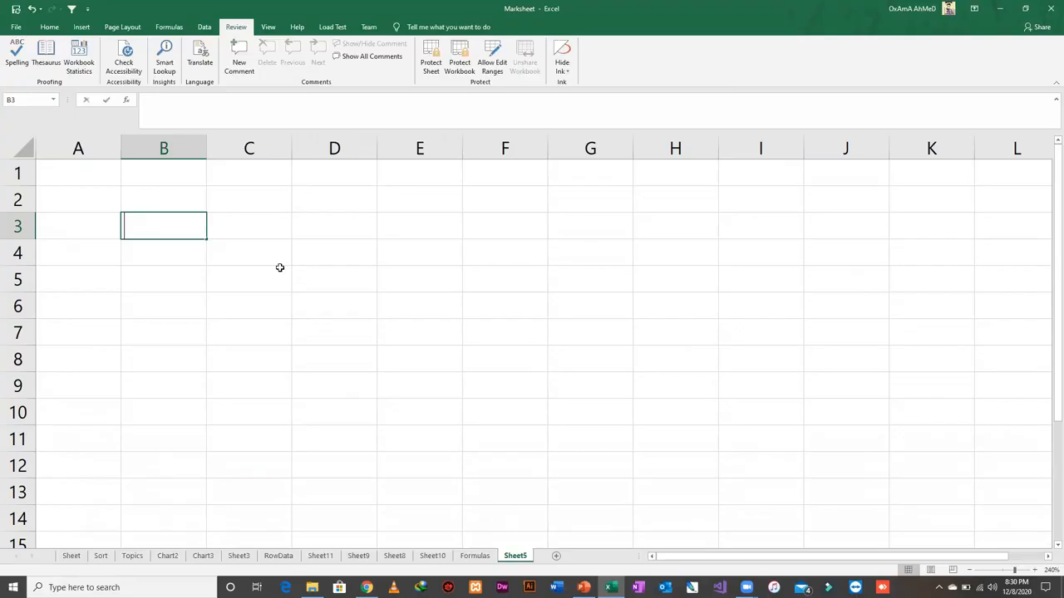
type("=to")
key("Tab")
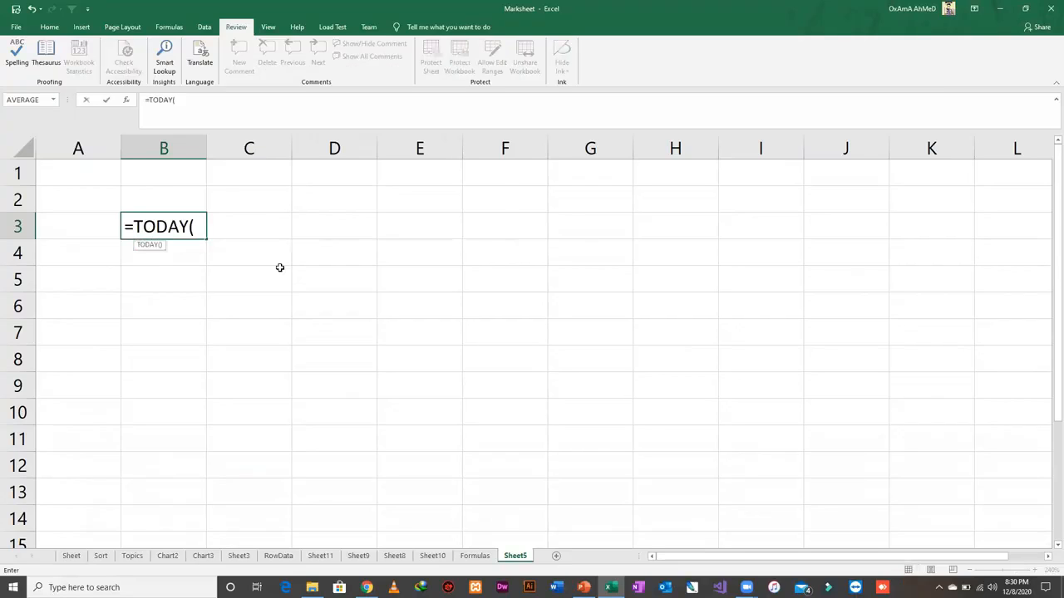
key("Return")
key("Up")
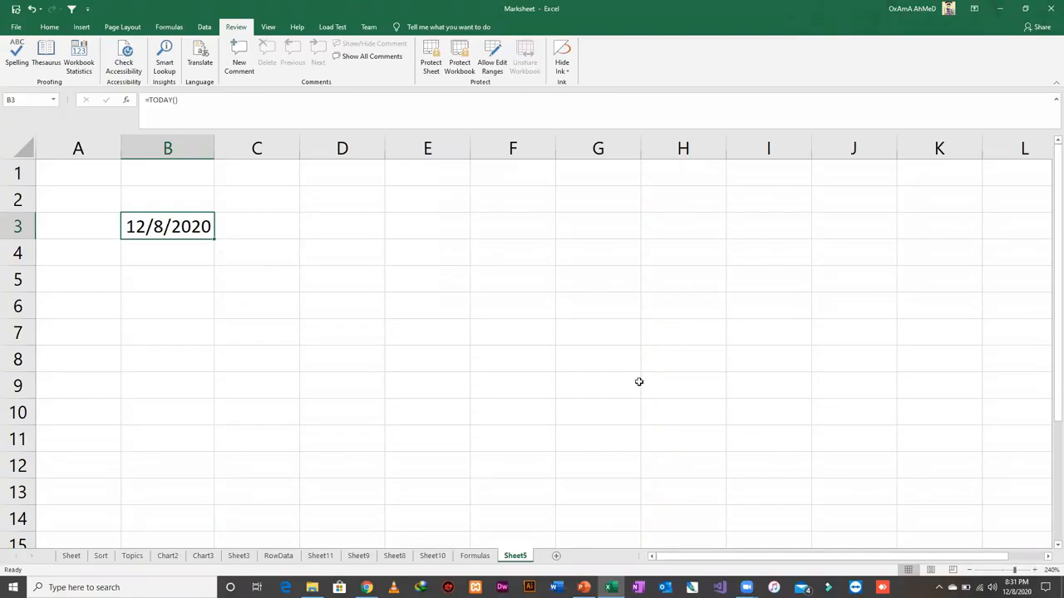
- Open the cell formatting for the date in B3 and bring up its Date number format options
mouse_move(1017, 587)
left_click(174, 241)
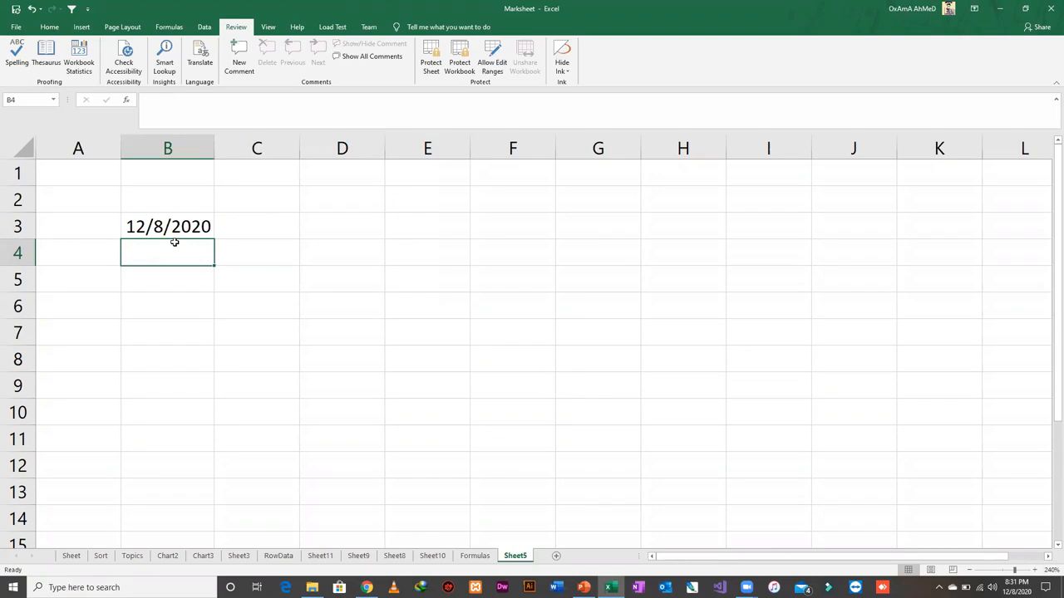
left_click(187, 224)
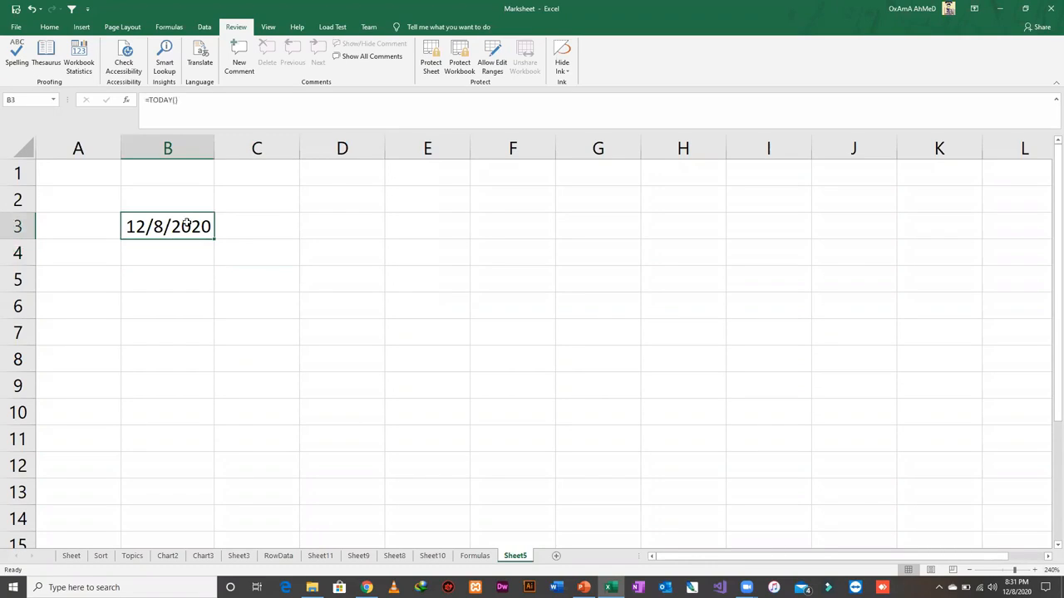
right_click(187, 225)
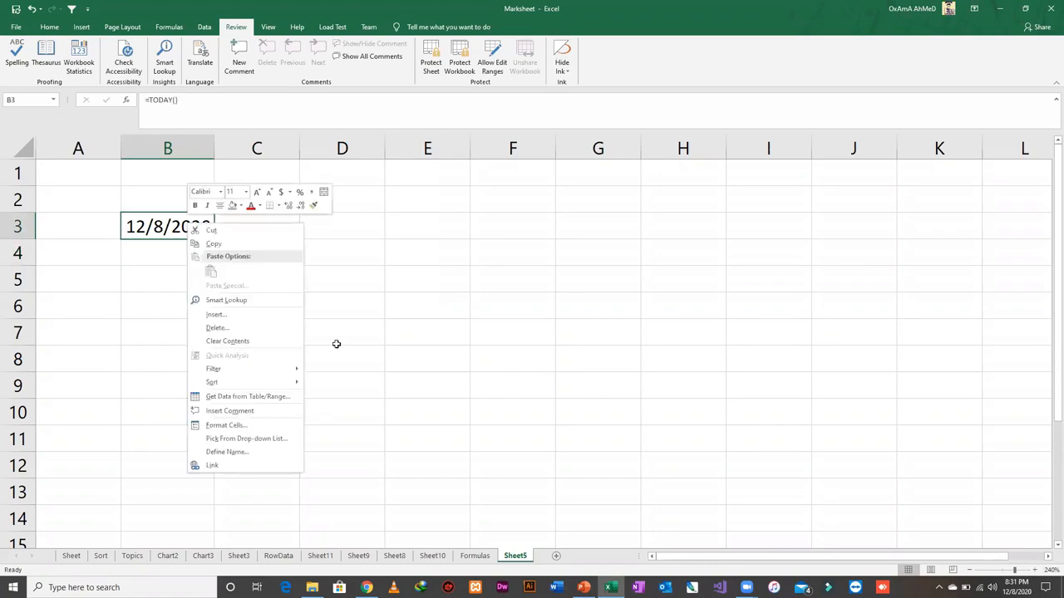
left_click(227, 425)
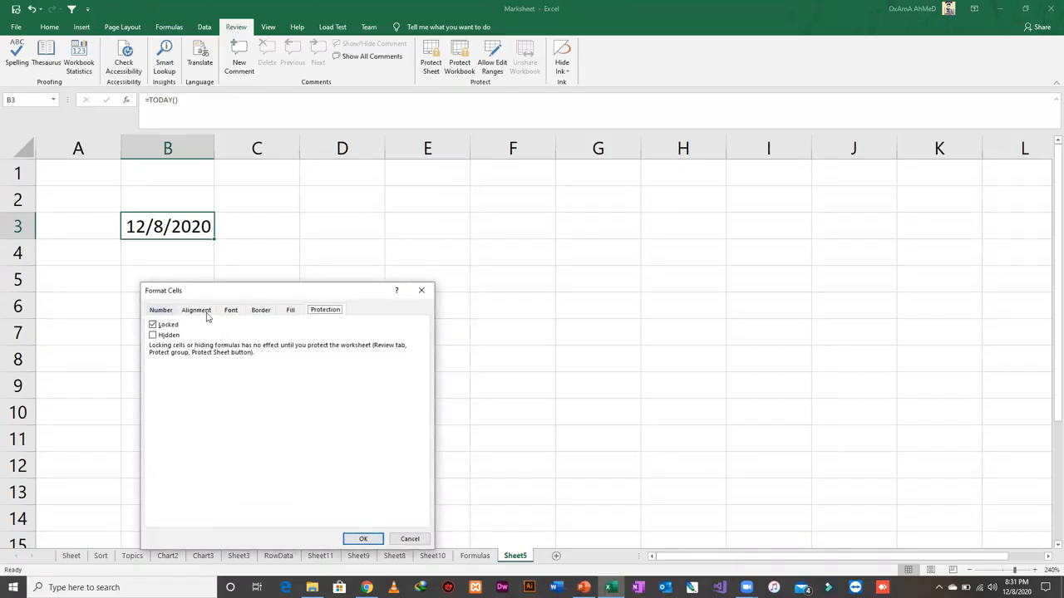
left_click_drag(278, 289, 404, 239)
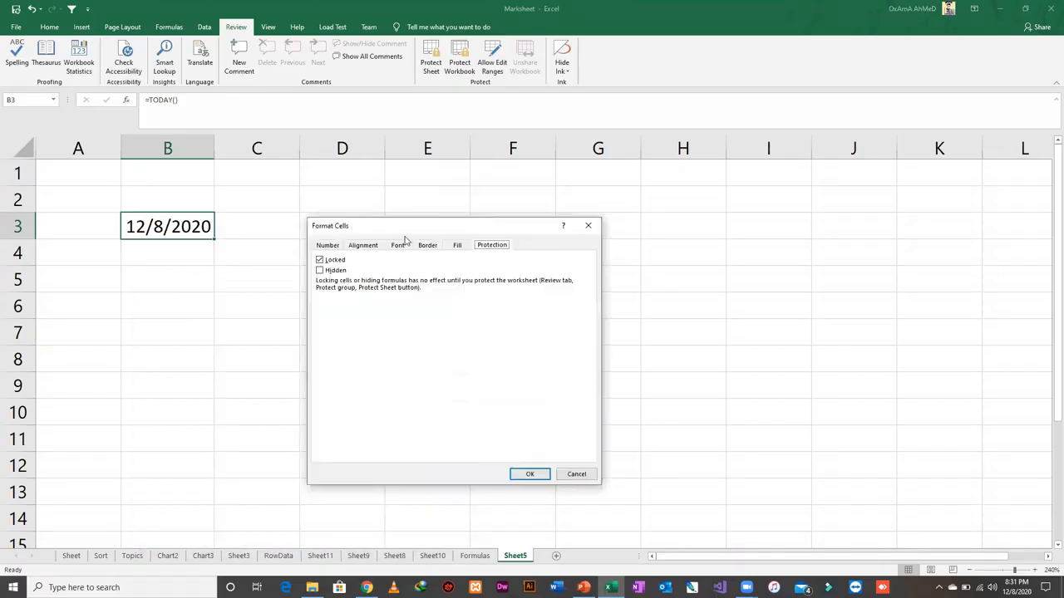
left_click(404, 248)
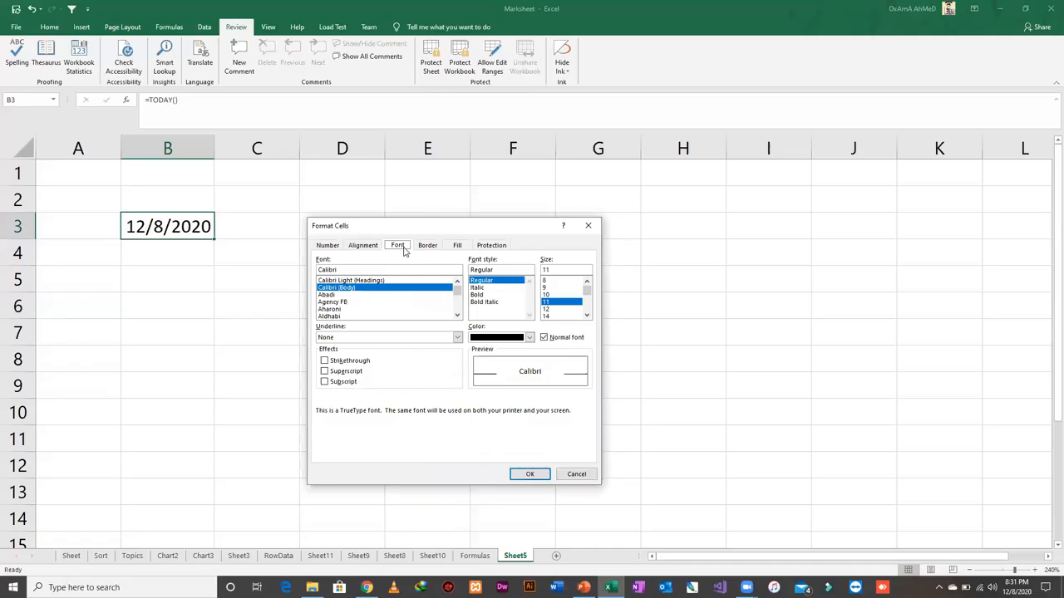
left_click(456, 245)
left_click(373, 245)
left_click(327, 245)
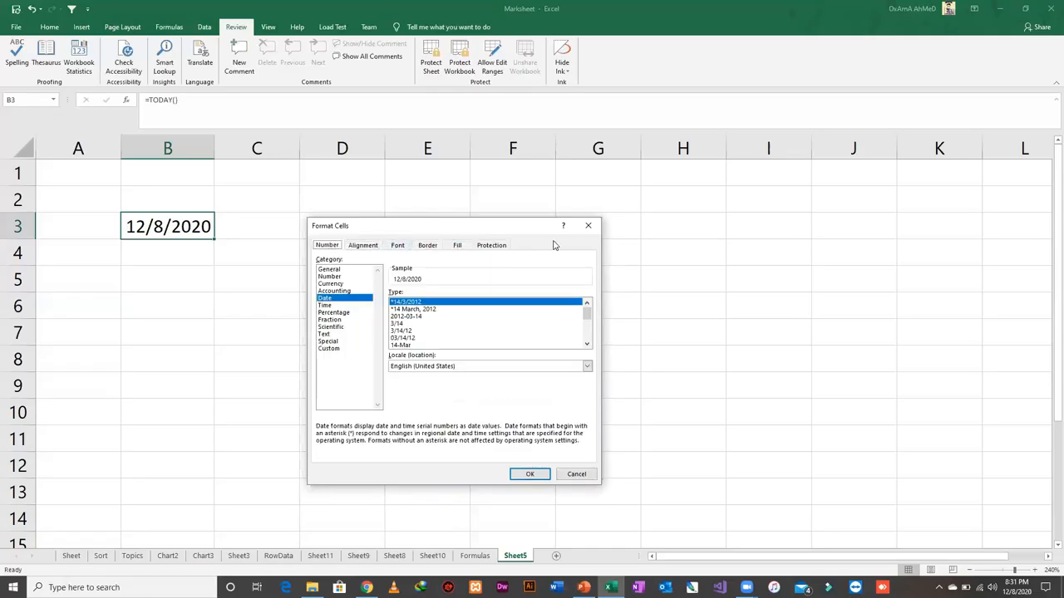
- Try the 14-Mar-2012 date type on cell B3 and undo that format change
left_click(441, 309)
left_click(439, 316)
left_click(436, 323)
left_click(433, 333)
left_click_drag(587, 312, 588, 338)
left_click(494, 346)
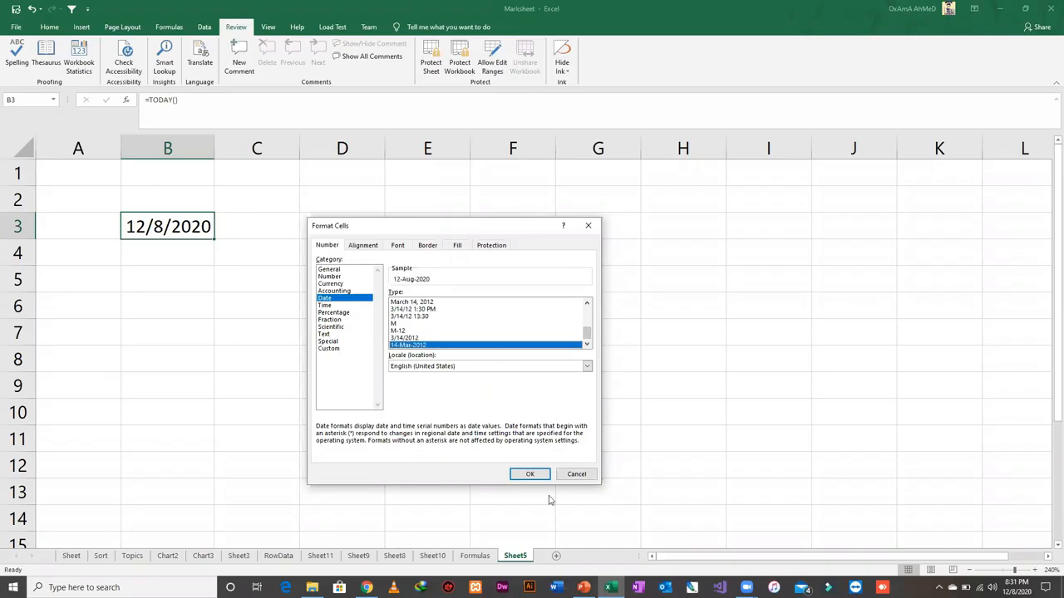
key("Return")
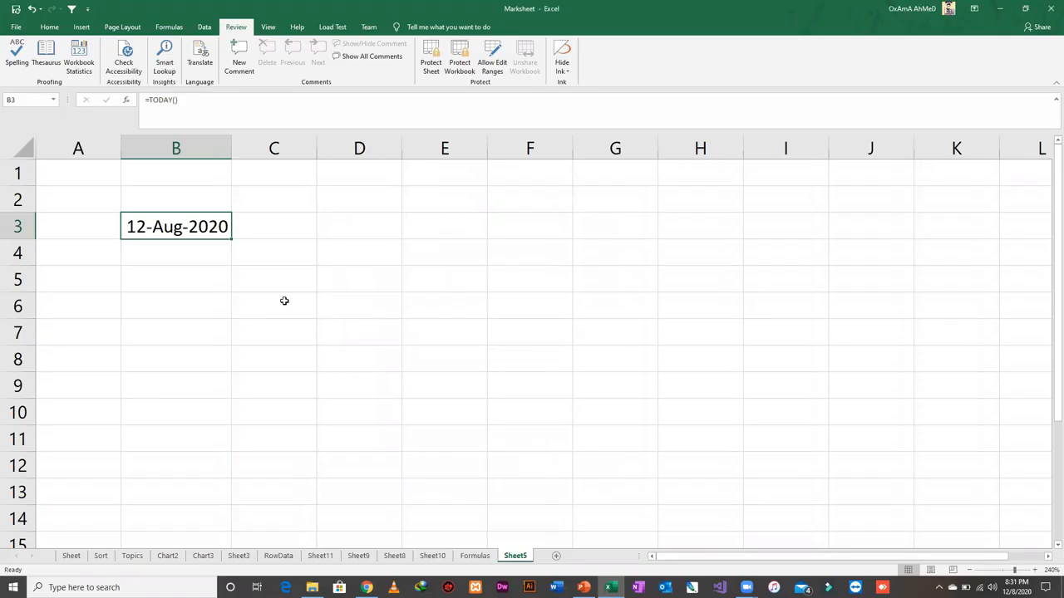
key("ctrl+z")
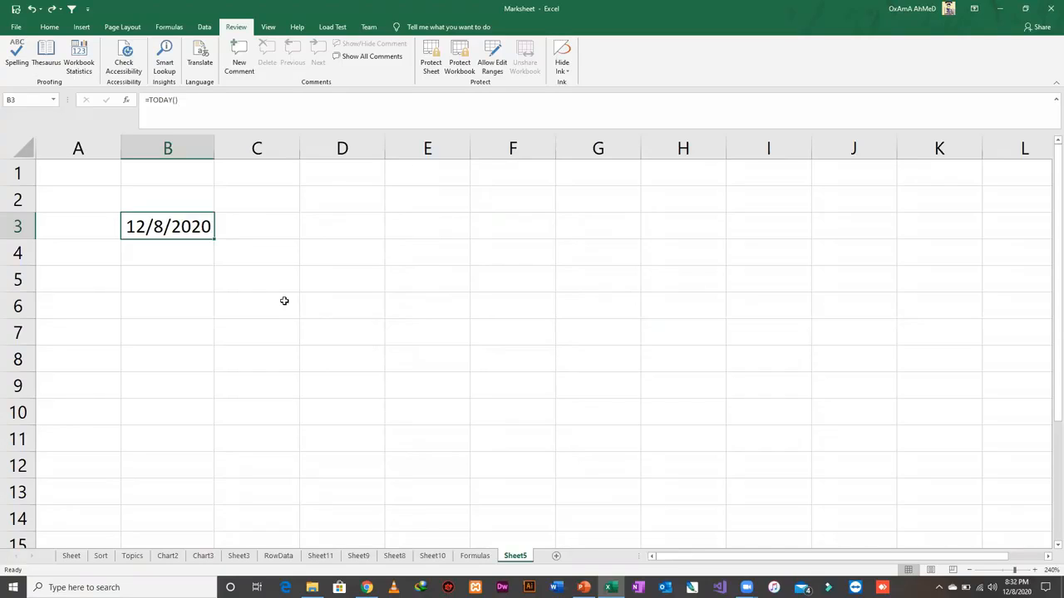
- Insert the current date as a fixed value in cell B4, clearing the first wrong entry
key("Down")
key("ctrl+shift+semicolon")
key("Tab")
key("Left")
key("Tab")
key("Left")
key("Delete")
key("Tab")
key("Left")
key("ctrl+semicolon")
key("Tab")
key("Return")
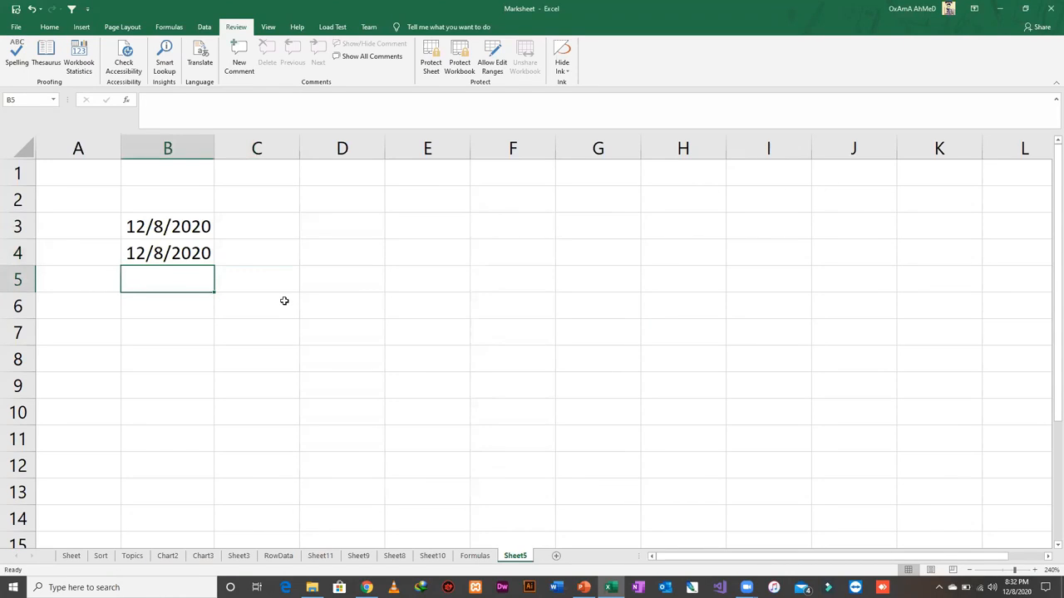
- Insert the current date as a fixed value in cells B5 and C3
key("ctrl+semicolon")
key("Tab")
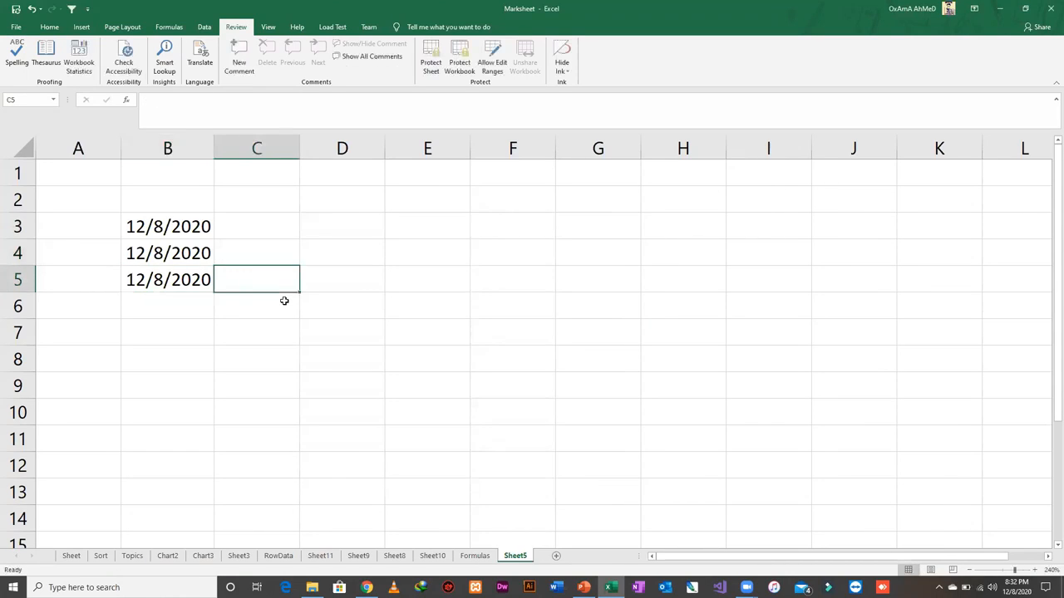
key("Up")
key("Tab")
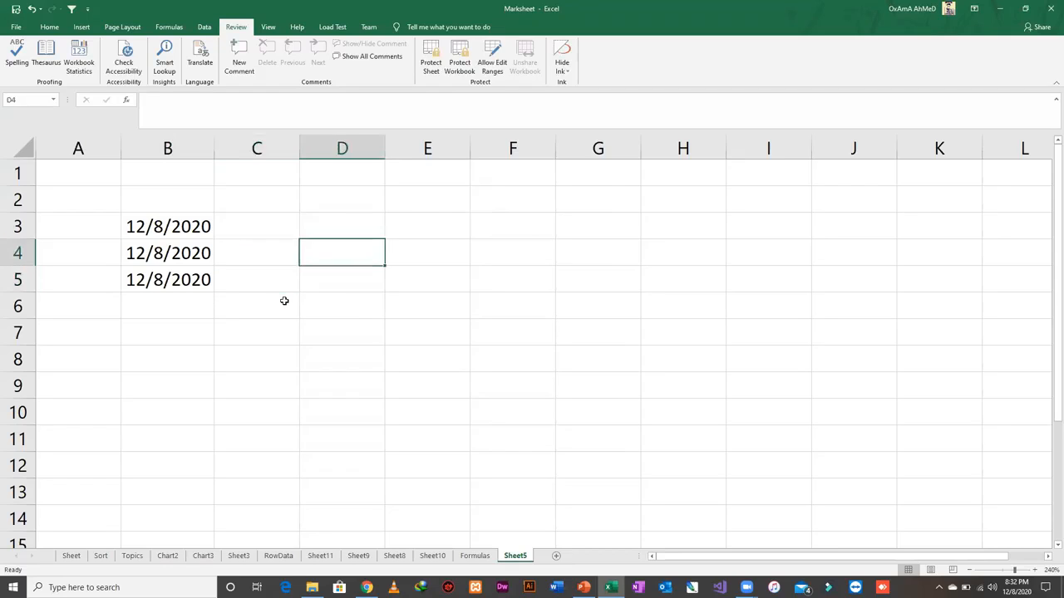
key("Left")
key("Up")
key("ctrl+semicolon")
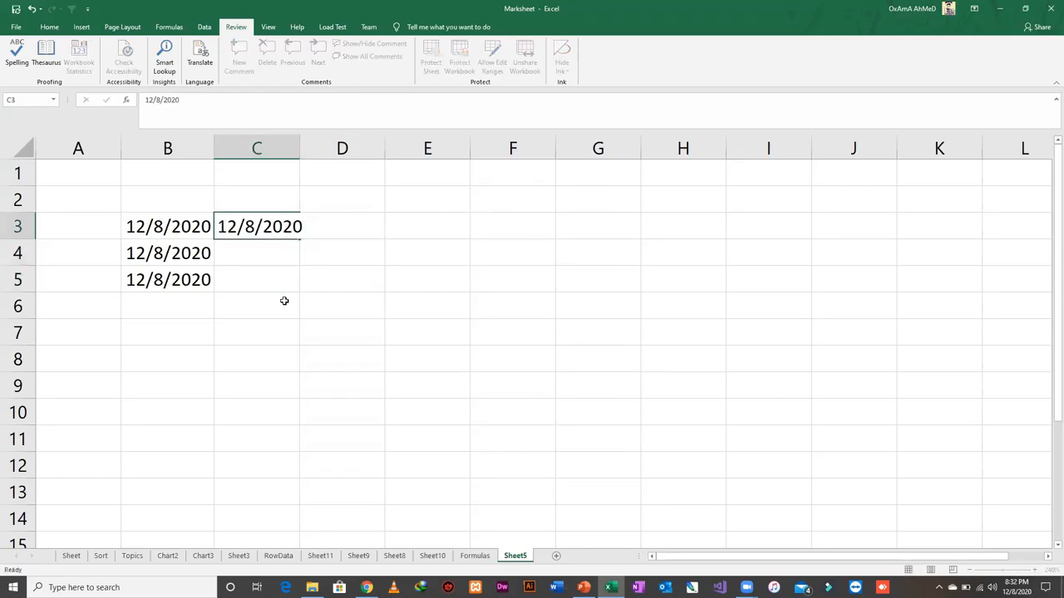
key("Left")
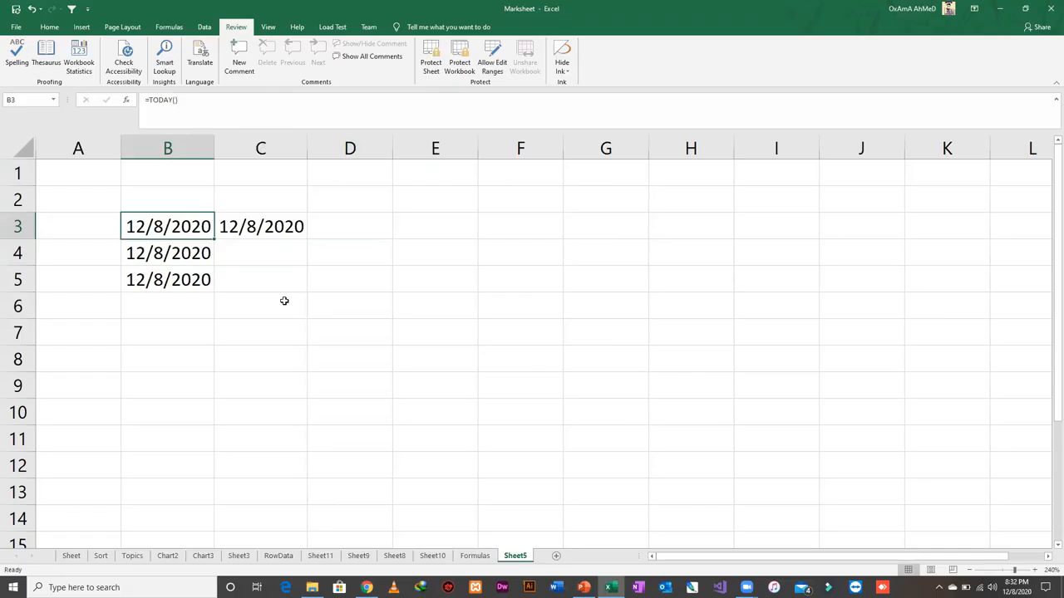
- Insert the current time as a fixed value in cell C4
key("Tab")
key("Tab")
key("Down")
key("Left")
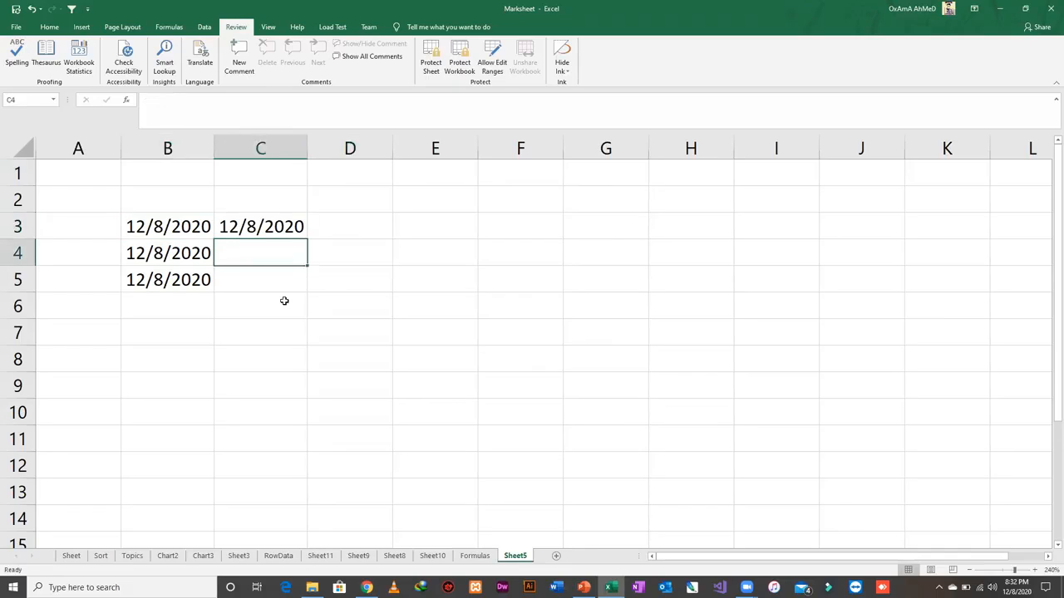
key("ctrl+shift+semicolon")
key("ctrl+Return")
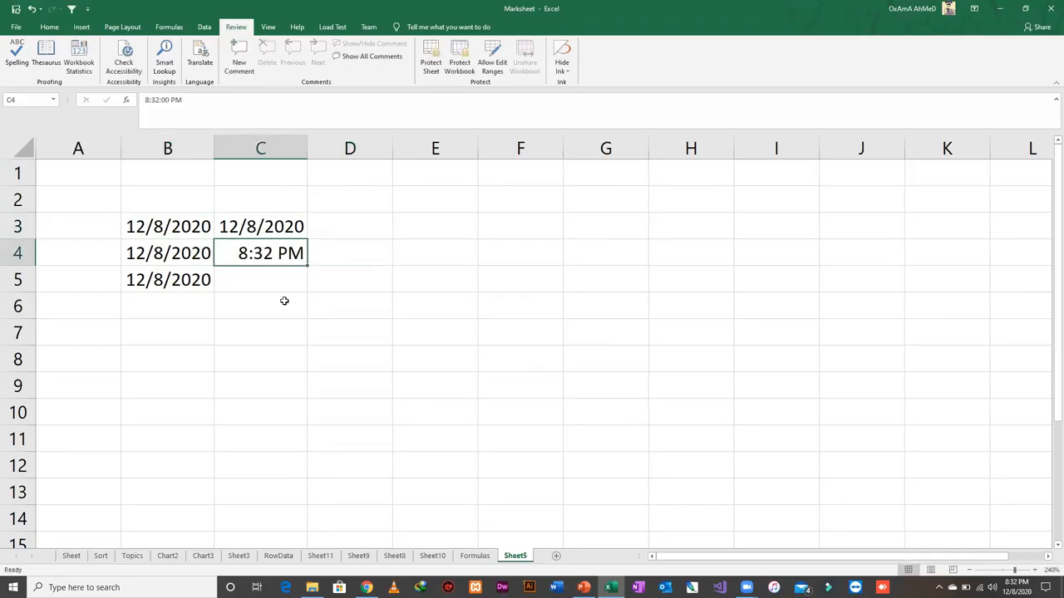
- Clear the sample dates and time from the range B3:C5
key("Up")
key("Left")
key("shift+Right")
key("shift+Down")
key("shift+Down")
key("Delete")
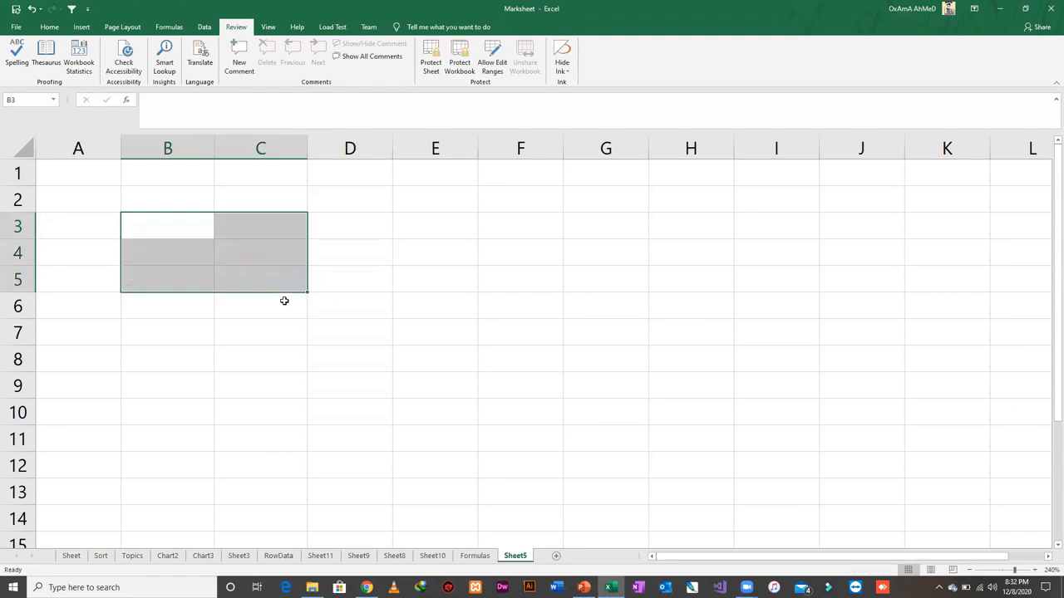
key("shift+BackSpace")
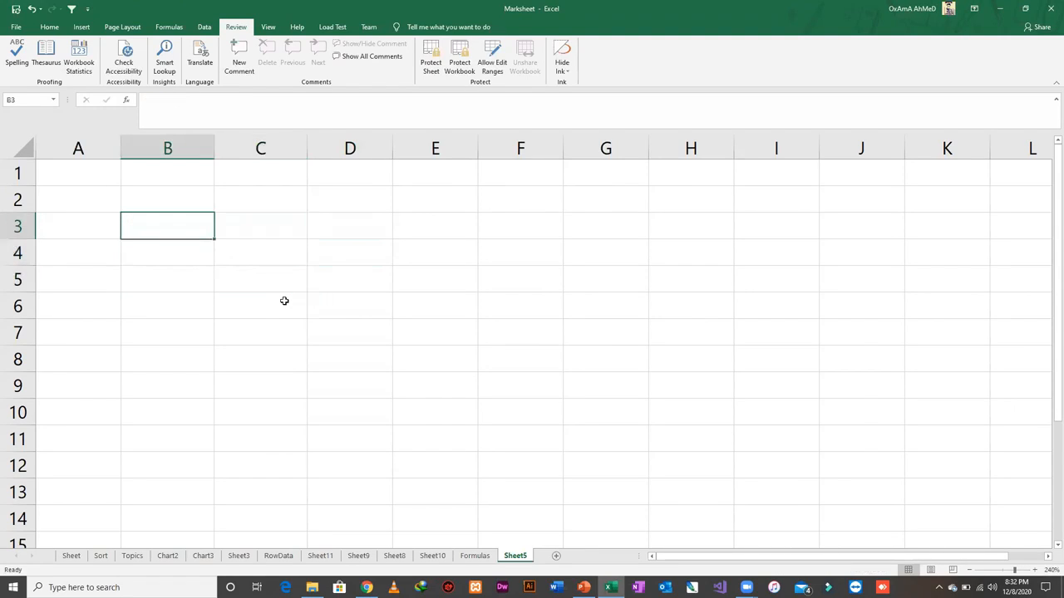
- Check the DAY entry in cell G5 of the Formulas sheet as the next function to cover
left_click(175, 187)
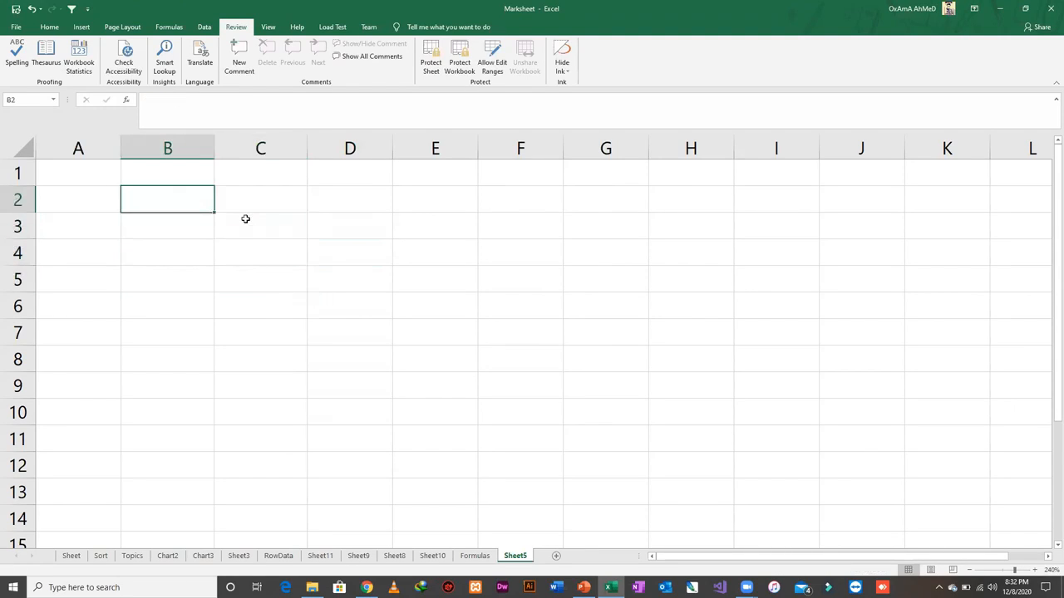
left_click(475, 556)
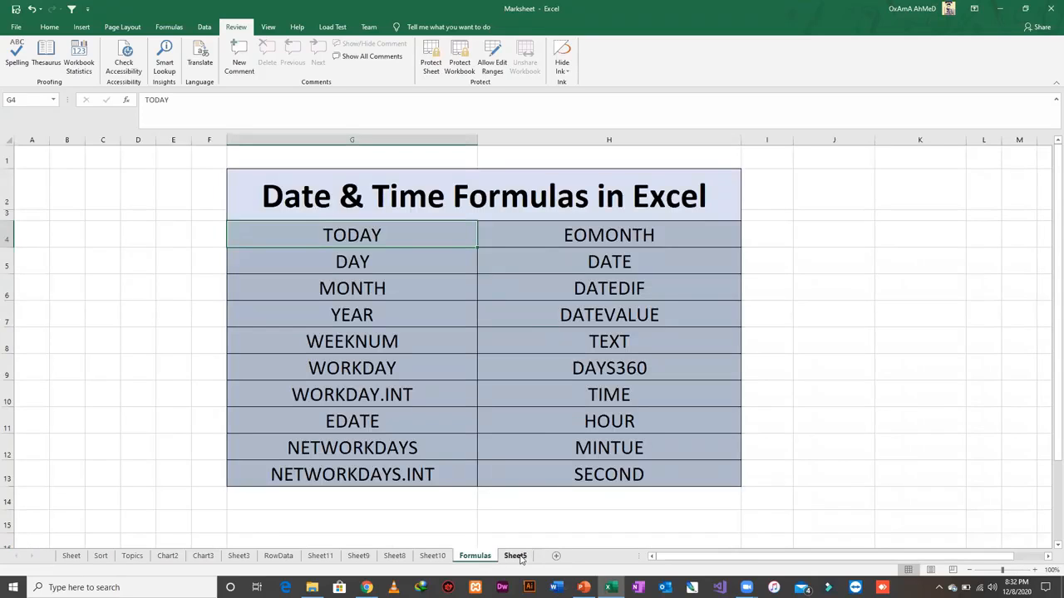
left_click(385, 262)
key("F2")
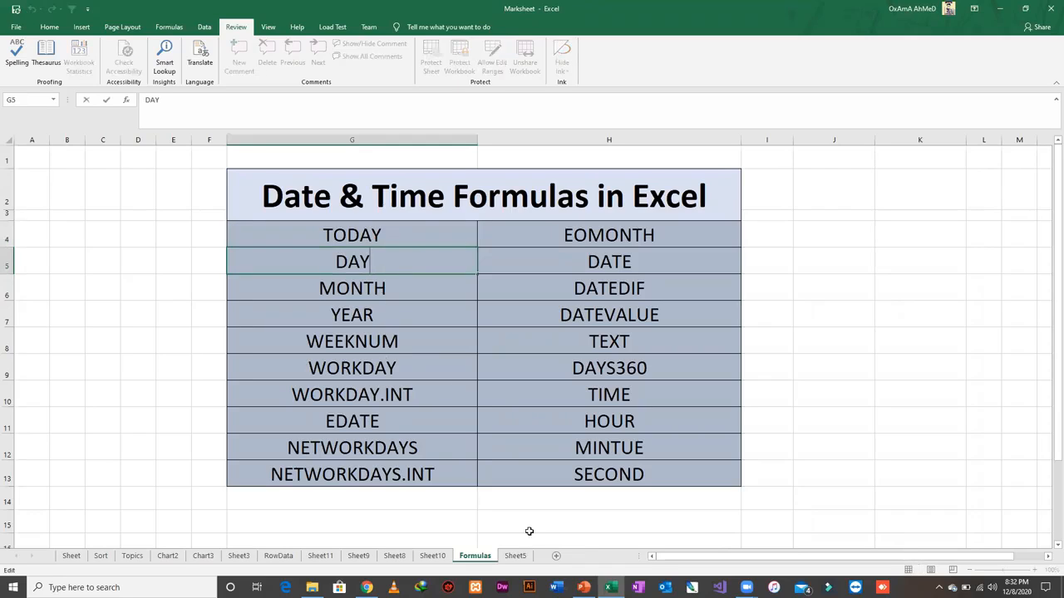
- Return to Sheet5 and enter the formula =TODAY() in cell B2
type("=tu")
key("BackSpace")
type("o")
key("Tab")
key("Tab")
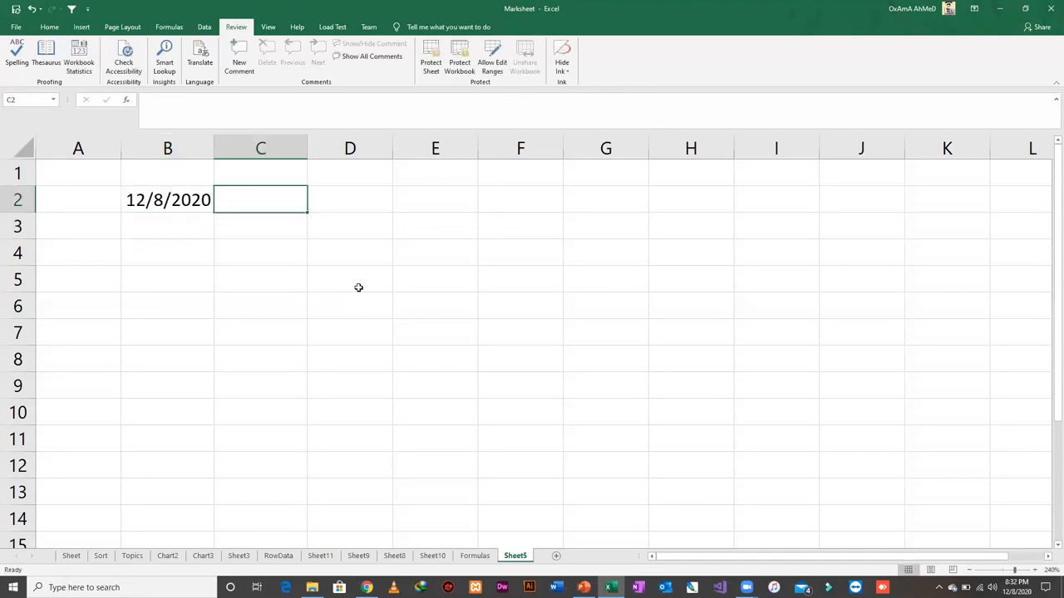
- Enter the formula =DAY(B2) in cell C2 to extract the day from the date
type("=u")
key("BackSpace")
type("ye")
key("BackSpace")
key("BackSpace")
type("day")
key("Tab")
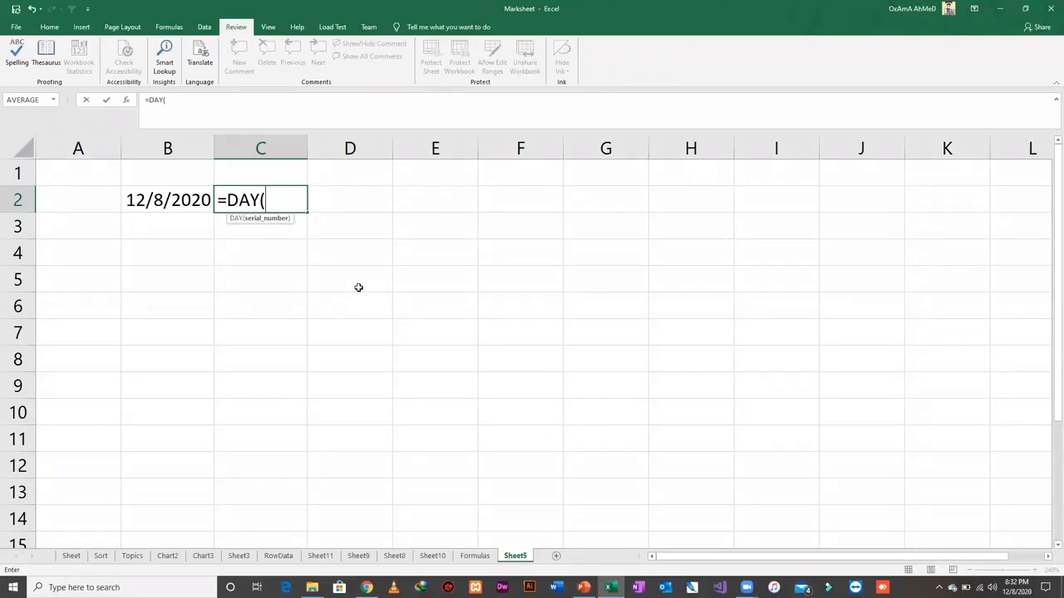
key("Left")
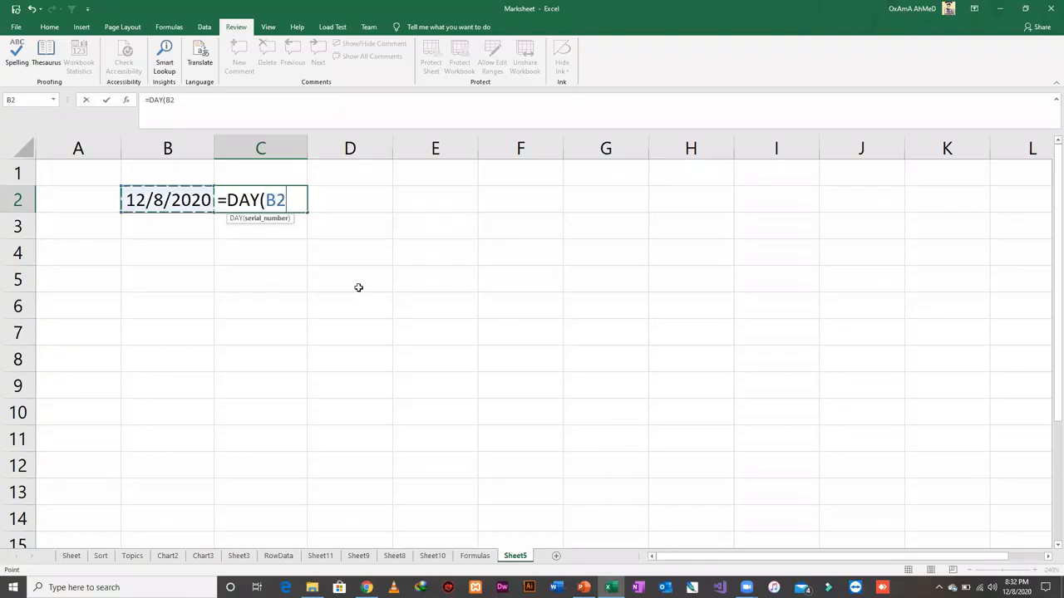
key("Return")
key("Up")
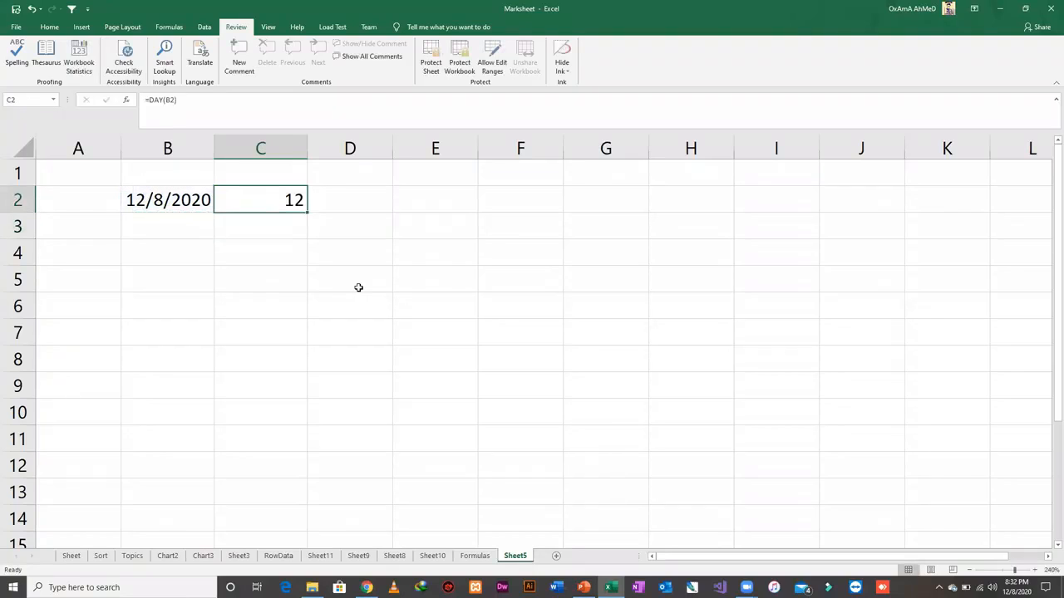
- Enter the formula =MONTH(B2) in cell D2 to extract the month from the date
key("Right")
type("=mon")
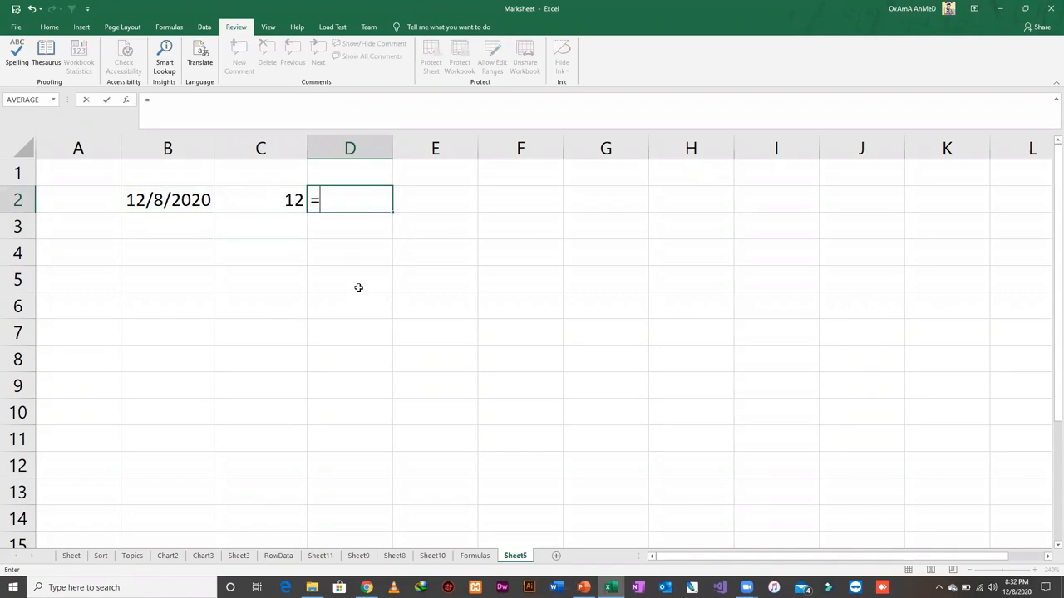
key("Tab")
key("Left")
key("Left")
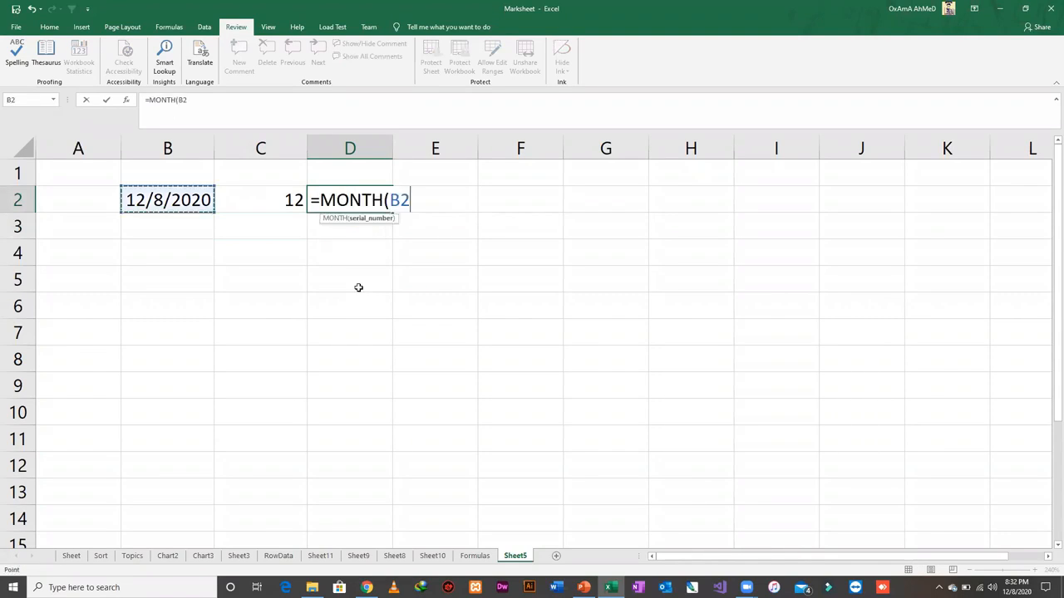
key("Return")
- Enter the formula =YEAR(B2) in cell E2 to extract the year from the date
key("Up")
key("Right")
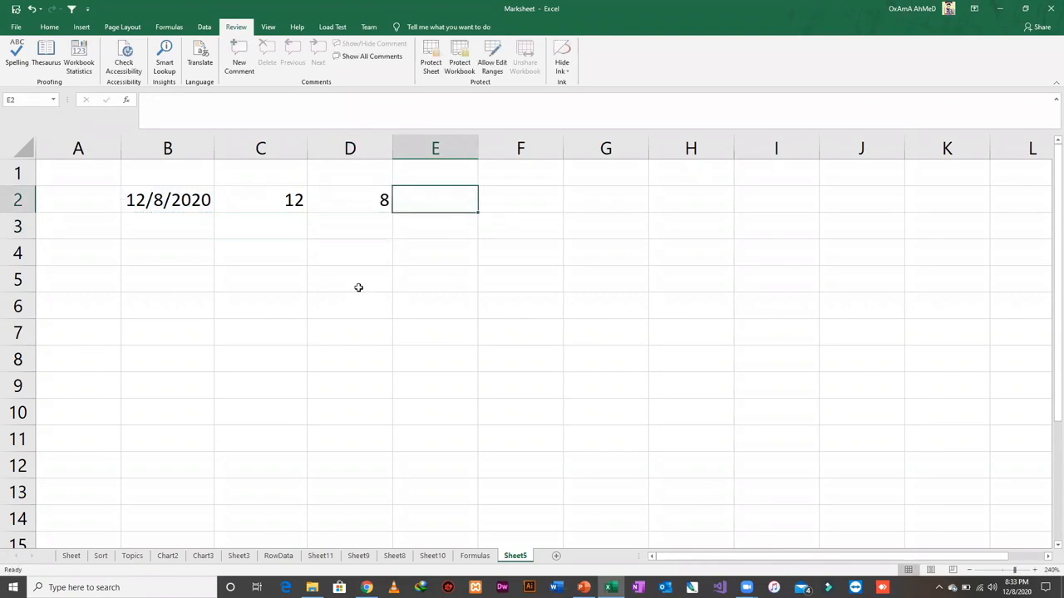
type("=ye")
key("Tab")
key("Left")
key("Left")
key("Left")
key("Return")
- Review the DAY, MONTH and YEAR formulas in cells C2 to E2
key("Up")
key("Left")
key("Left")
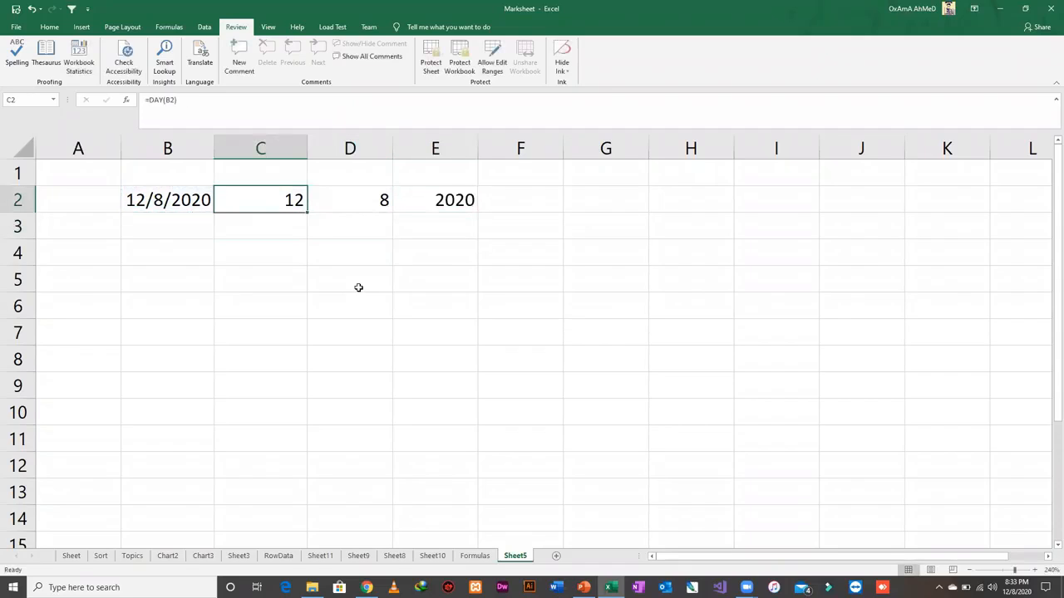
key("Right")
key("Left")
key("Right")
key("Right")
key("Left")
key("Left")
key("Right")
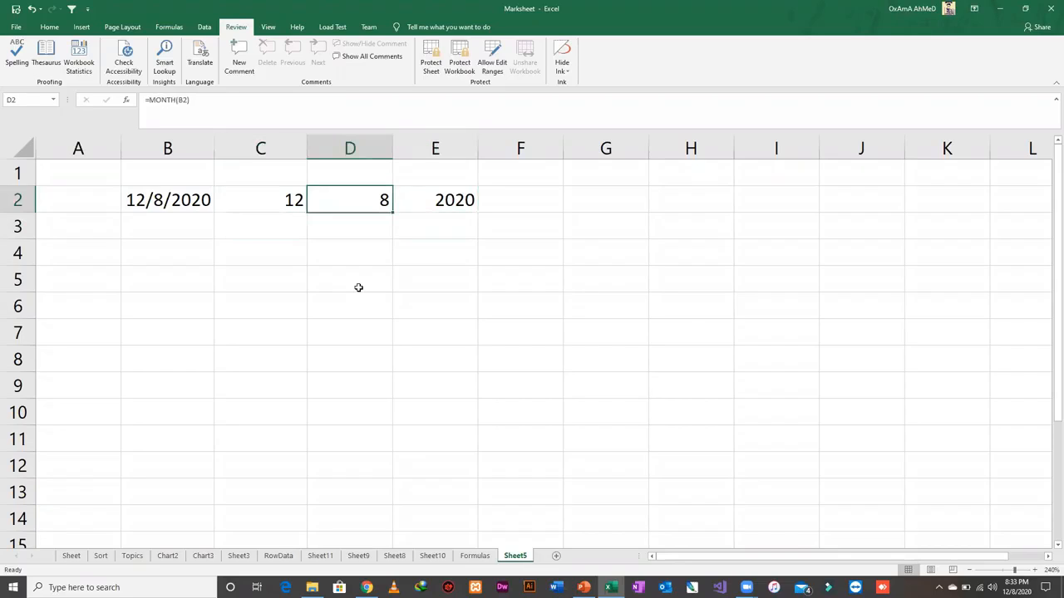
key("Right")
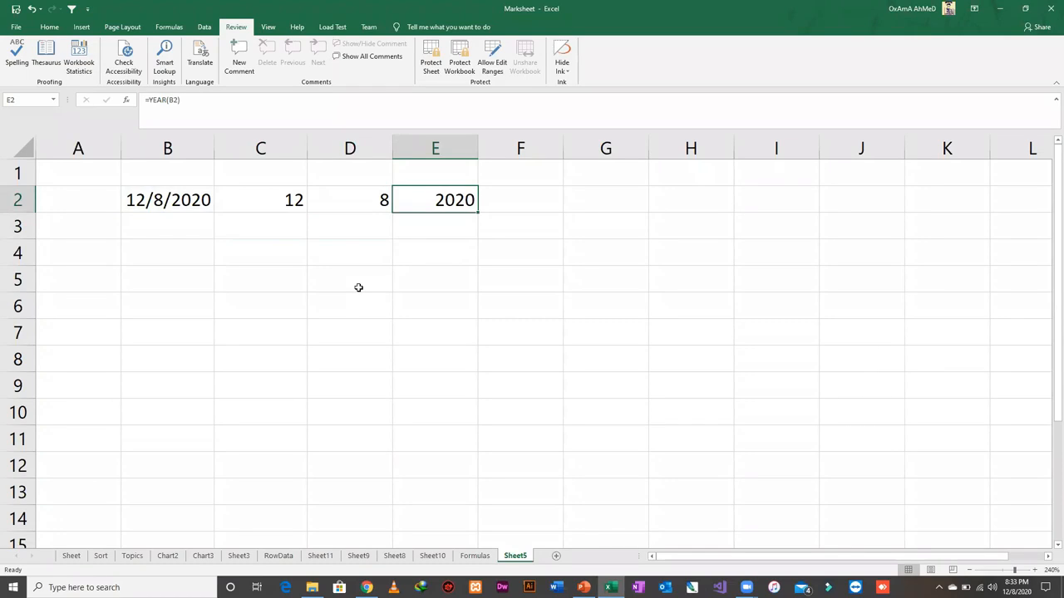
- Add the headings Day, Month and Year in cells C1, D1 and E1 above the formulas
key("Left")
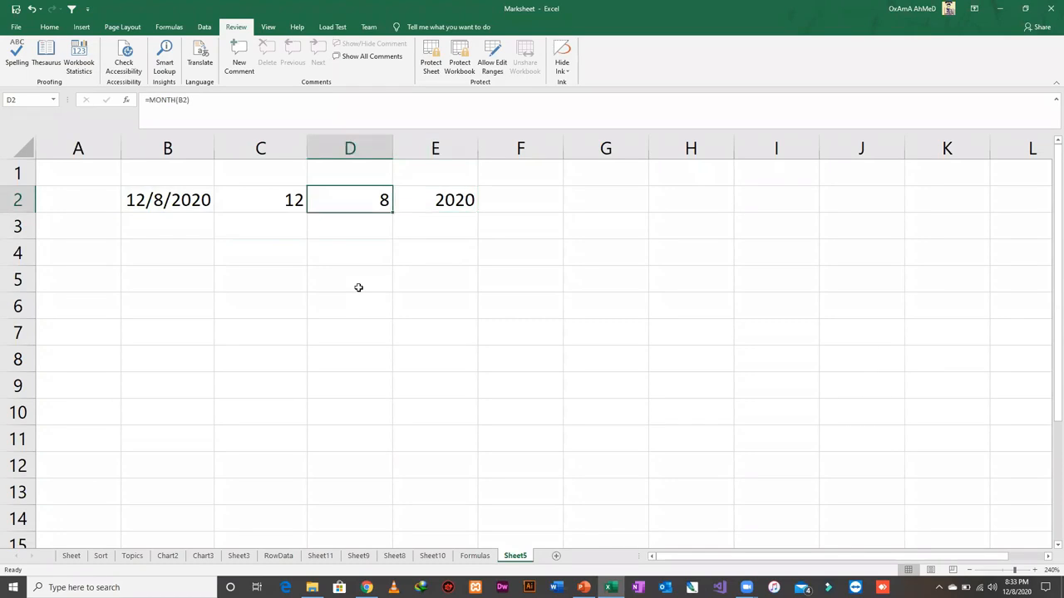
key("Left")
key("Up")
type("Day")
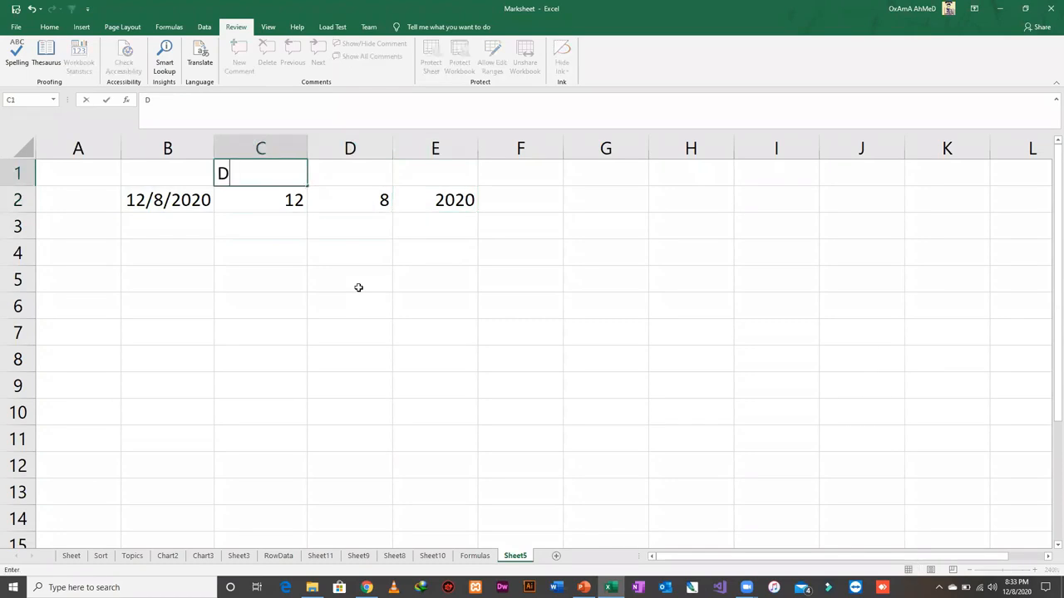
key("Tab")
type("Month")
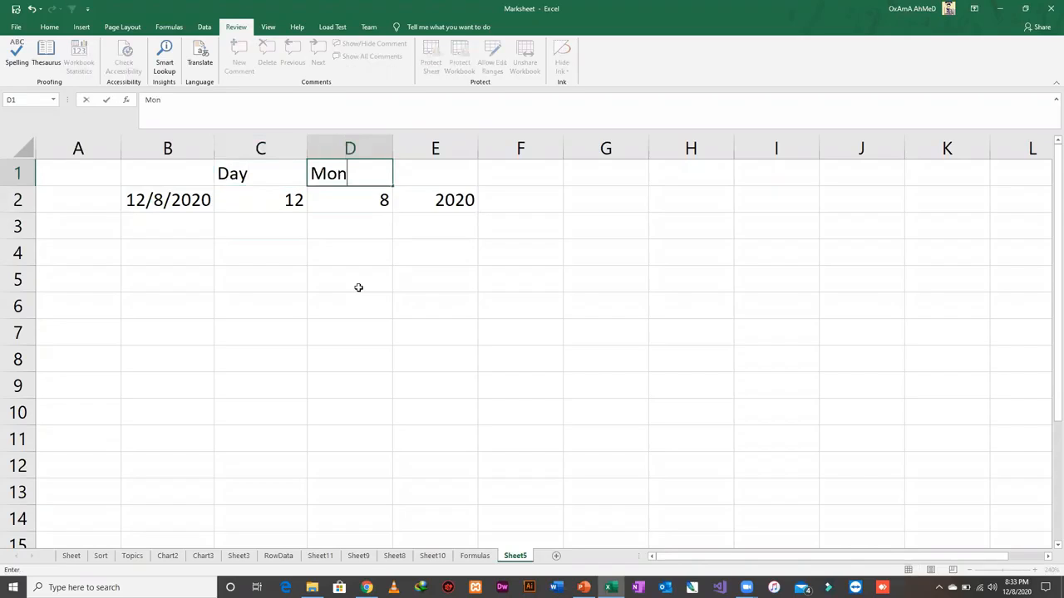
key("Tab")
type("Year")
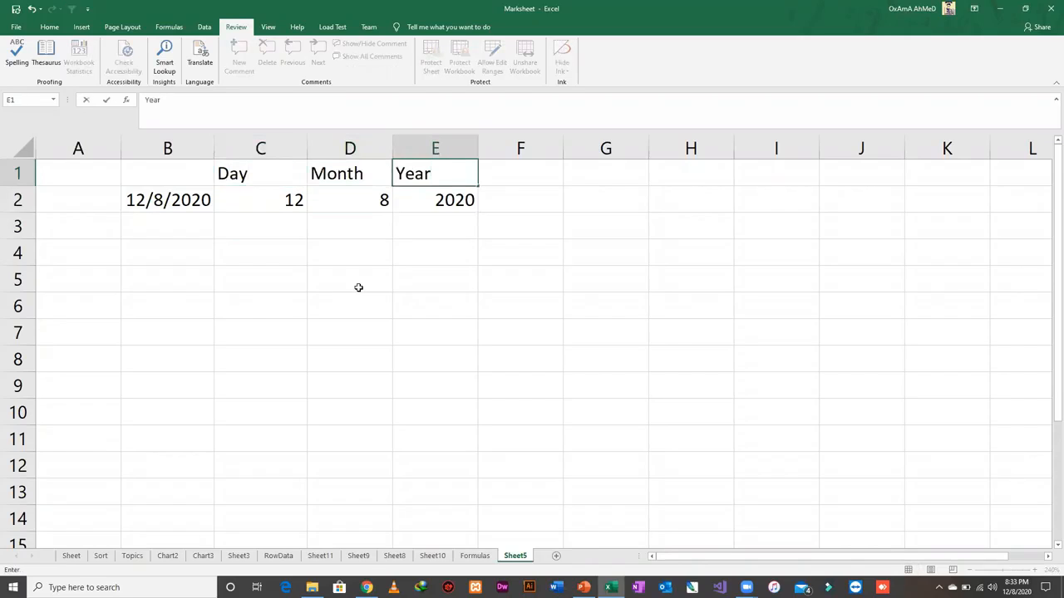
key("Return")
- Compare the extracted day, month and year in C2:E2 with the source date in B2
key("Right")
key("Left")
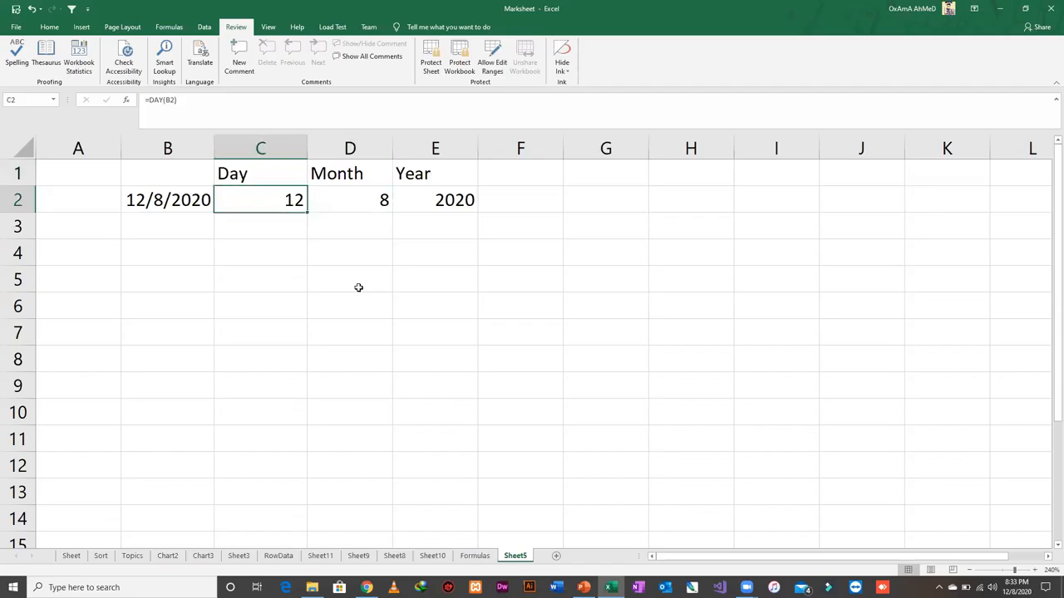
key("Right")
key("Left")
key("Left")
key("Right")
key("Right")
key("Left")
key("Right")
key("Left")
key("Left")
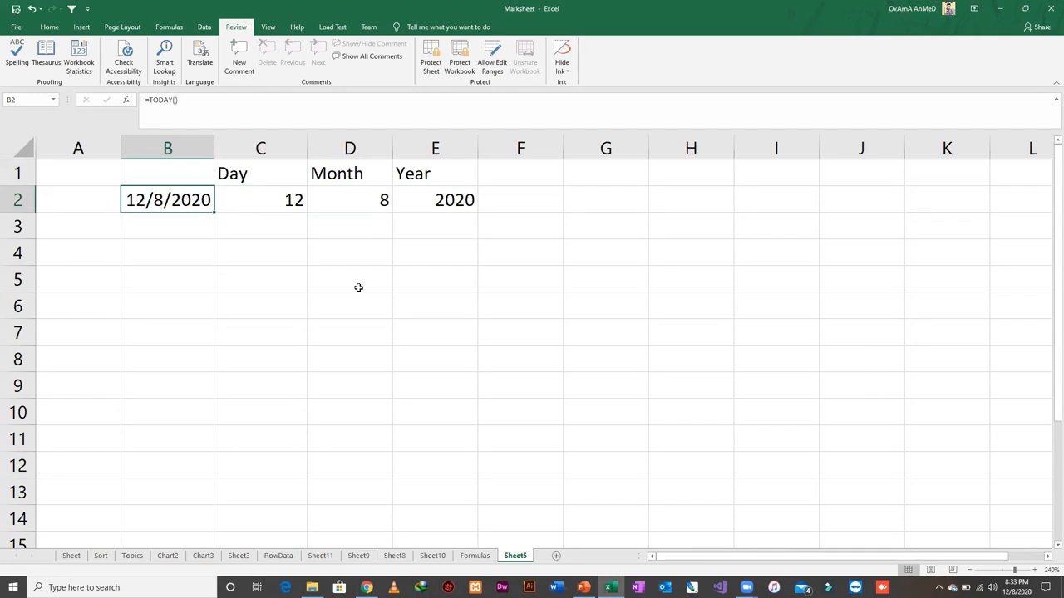
key("Right")
key("Right")
key("Left")
key("Right")
key("Right")
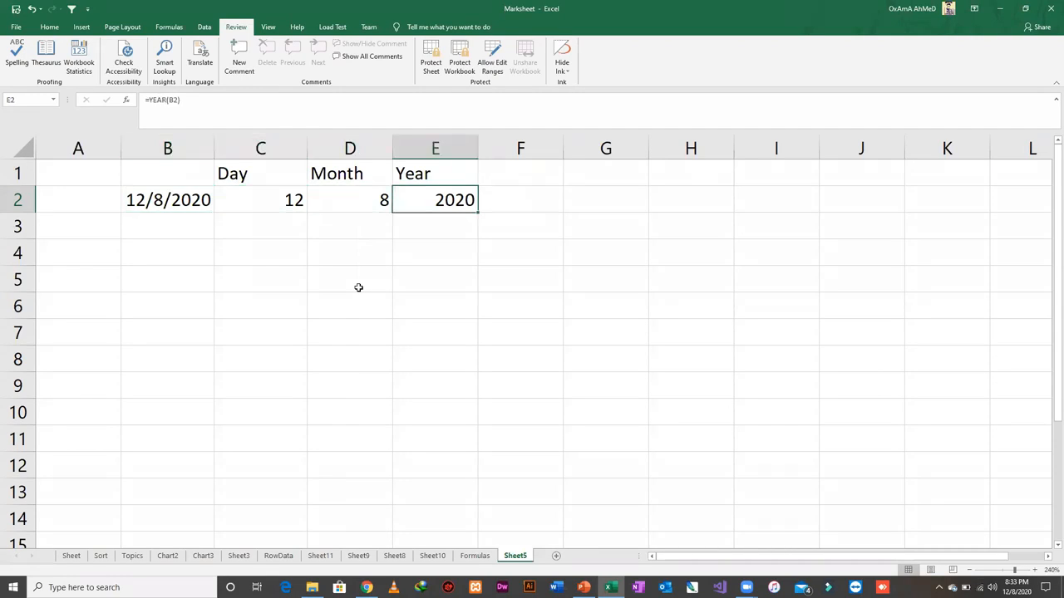
key("Left")
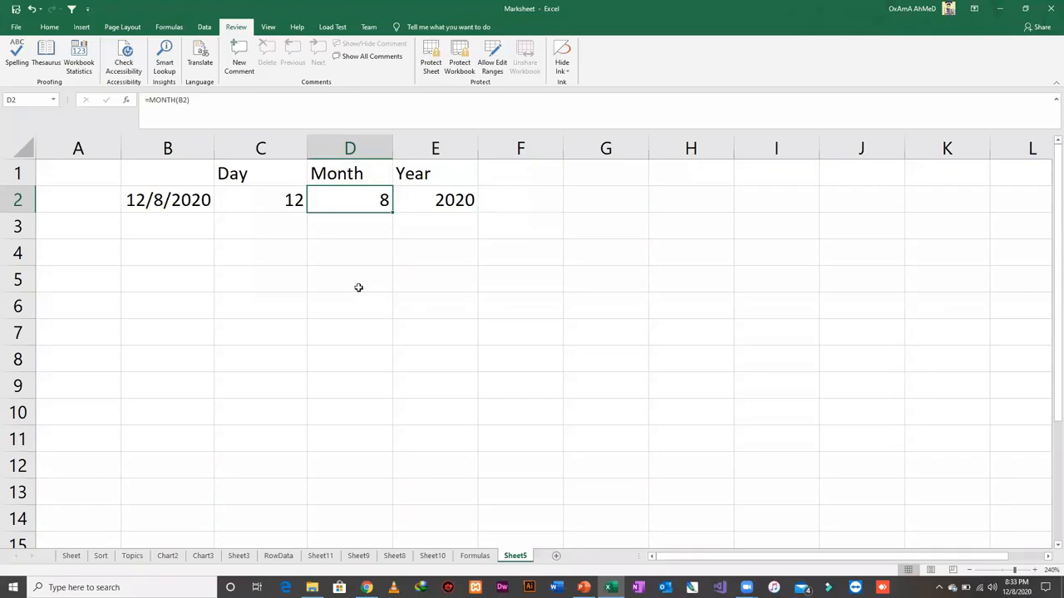
- Bold the TODAY, DAY, MONTH and YEAR entries in G4:G7 of the Formulas sheet
key("ctrl+Page_Up")
left_click(386, 224)
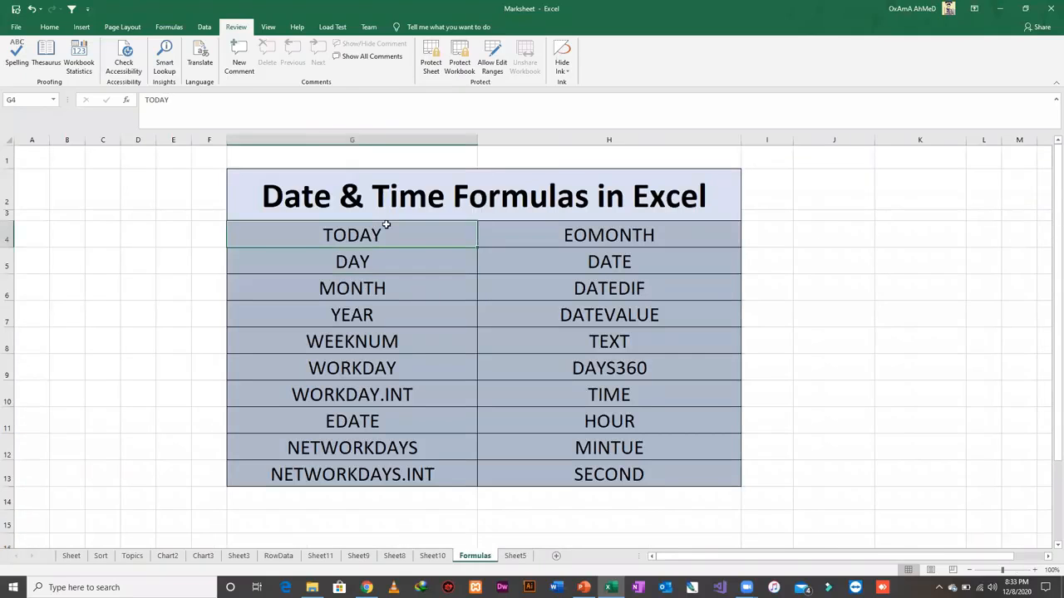
key("shift+Down")
key("shift+Down")
key("shift+Down")
key("ctrl+b")
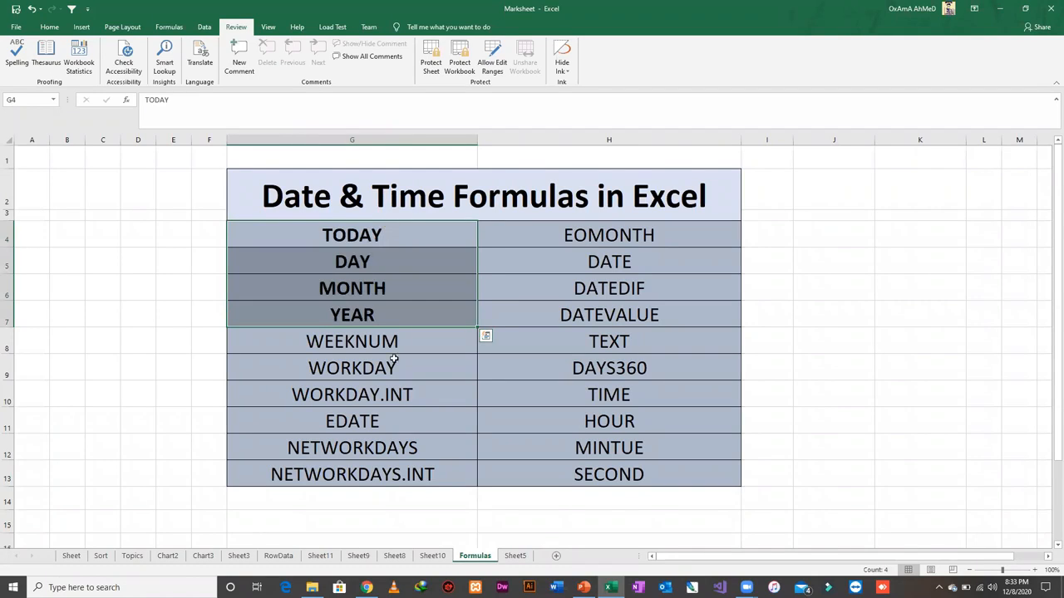
- After checking the WEEKNUM entry, return to Sheet5 and enter WeekNum in B3 and the date 12-Aug-20 in B4
left_click(394, 359)
left_click(394, 344)
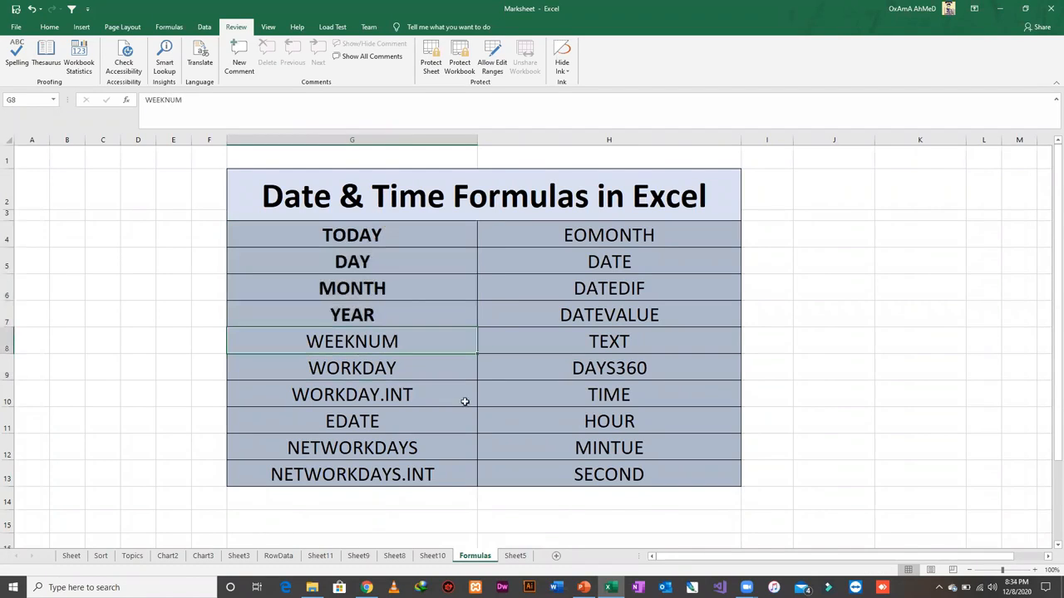
left_click(504, 557)
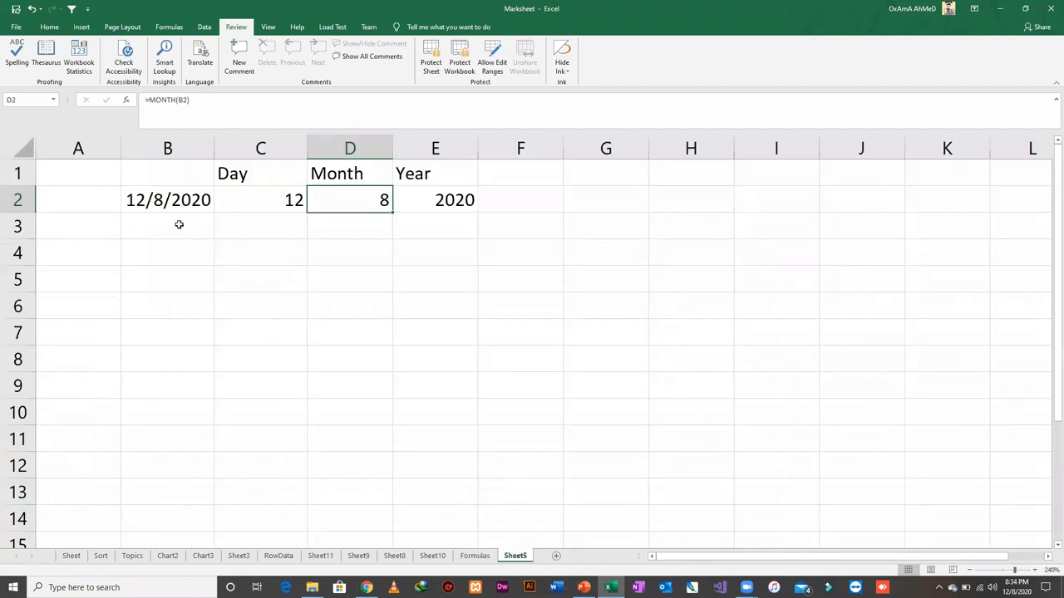
left_click(176, 250)
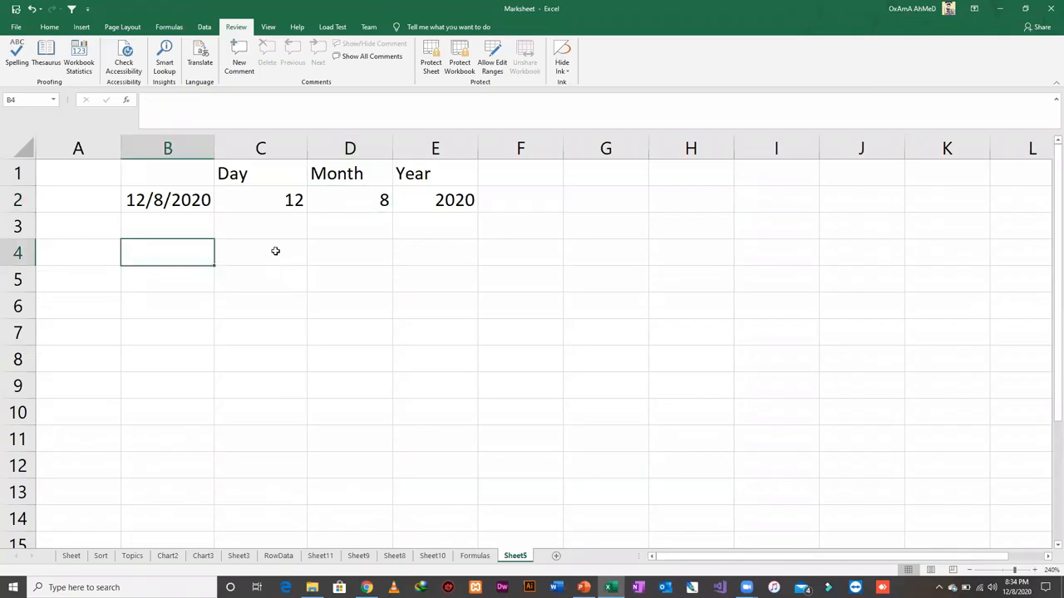
key("Up")
key("Up")
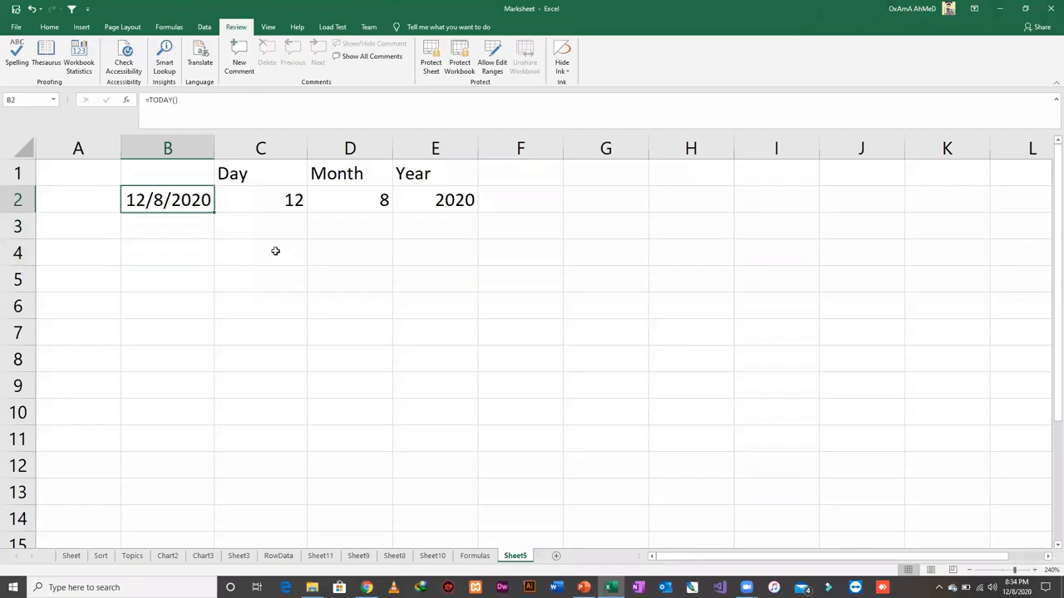
key("Down")
key("Down")
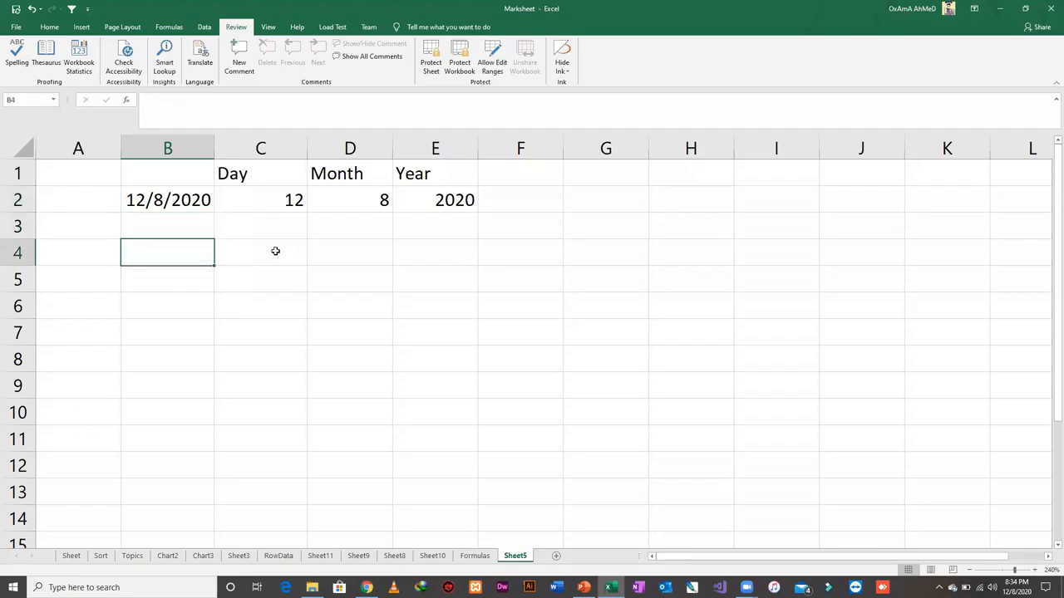
key("Up")
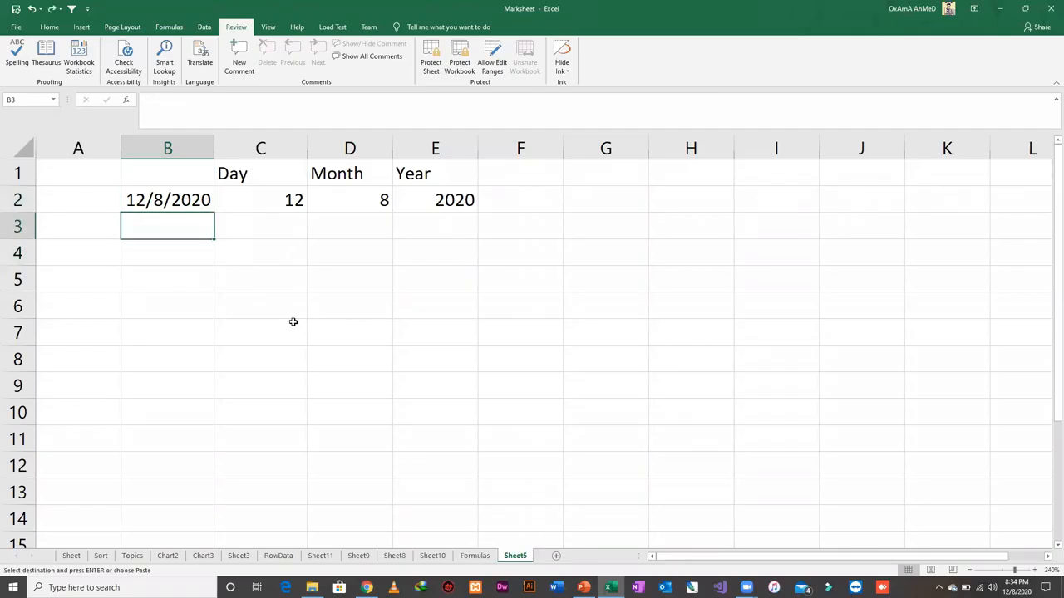
type("Wa")
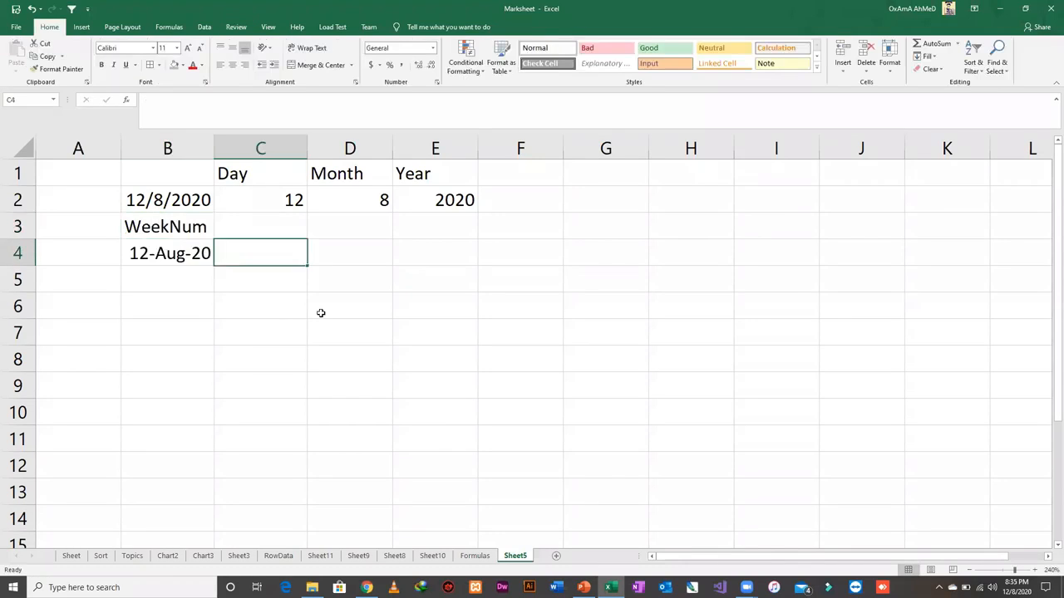
- Set the number format of cell C4 to General and check the format of the date in B2
key("Left")
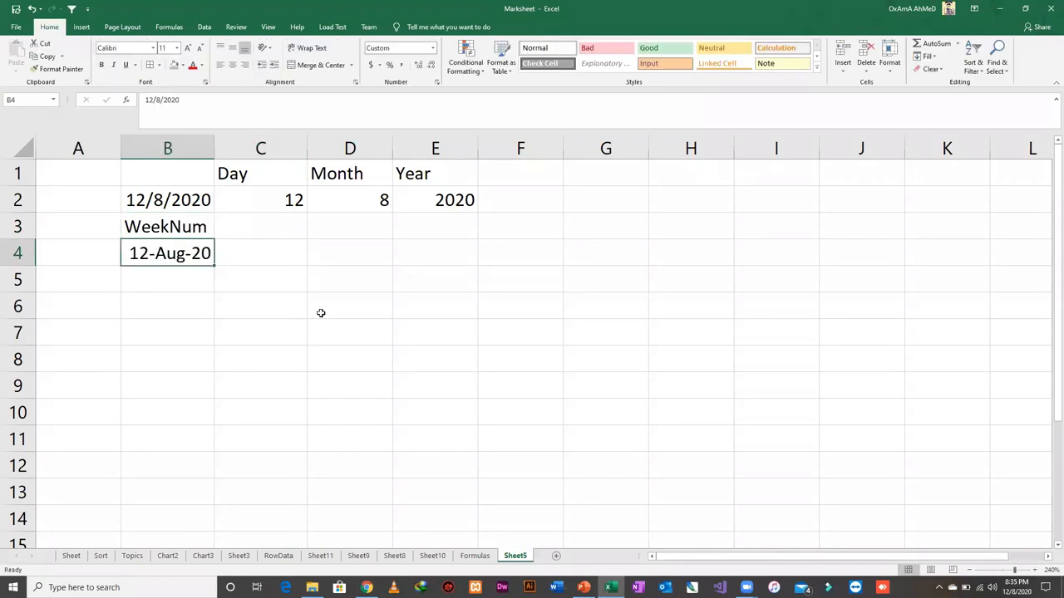
key("Down")
key("Up")
left_click(250, 257)
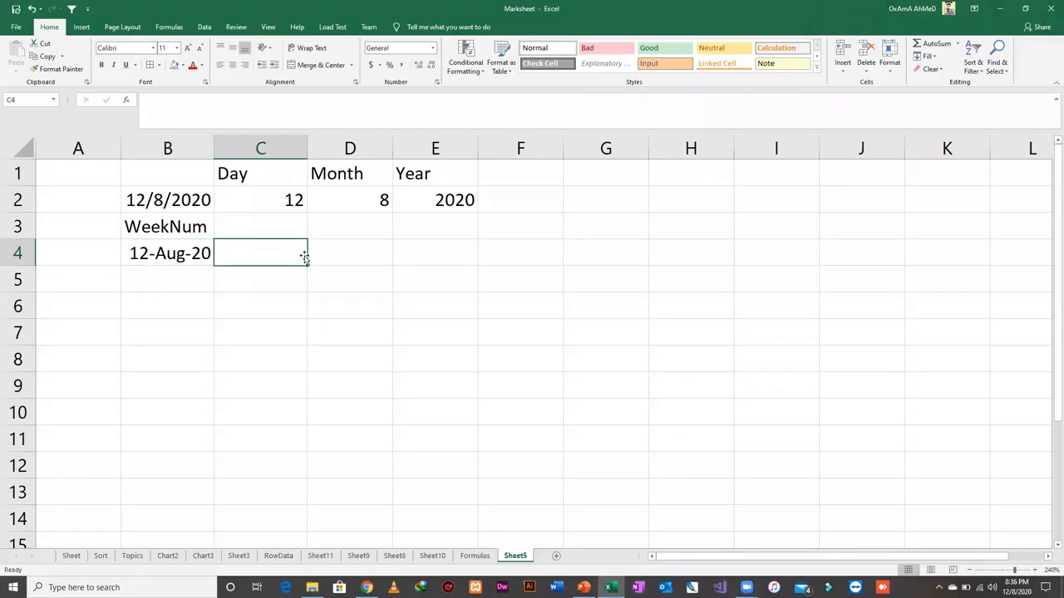
left_click(417, 49)
left_click(273, 257)
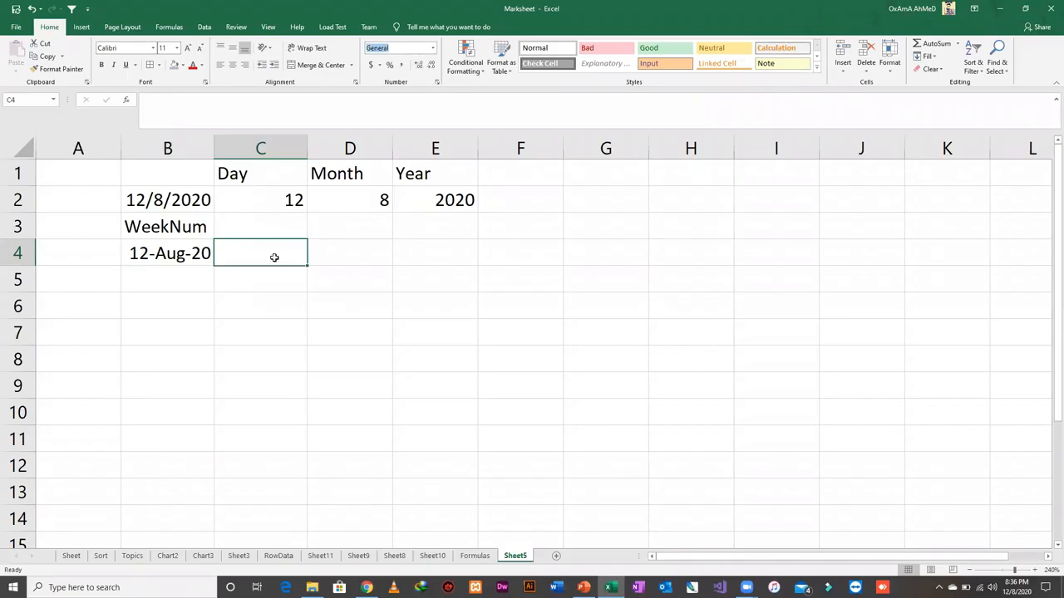
left_click(432, 48)
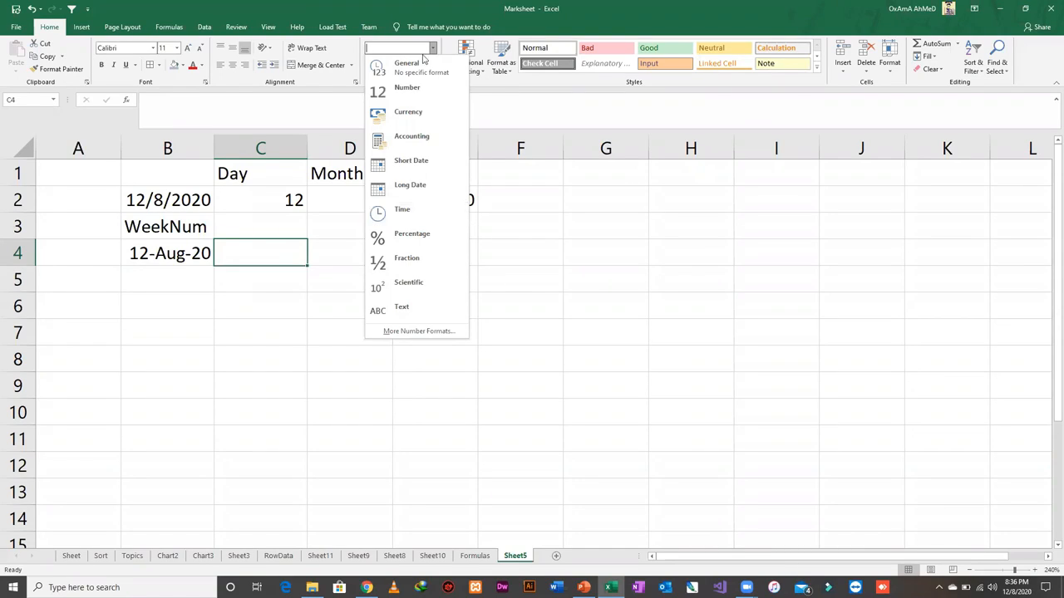
left_click(421, 67)
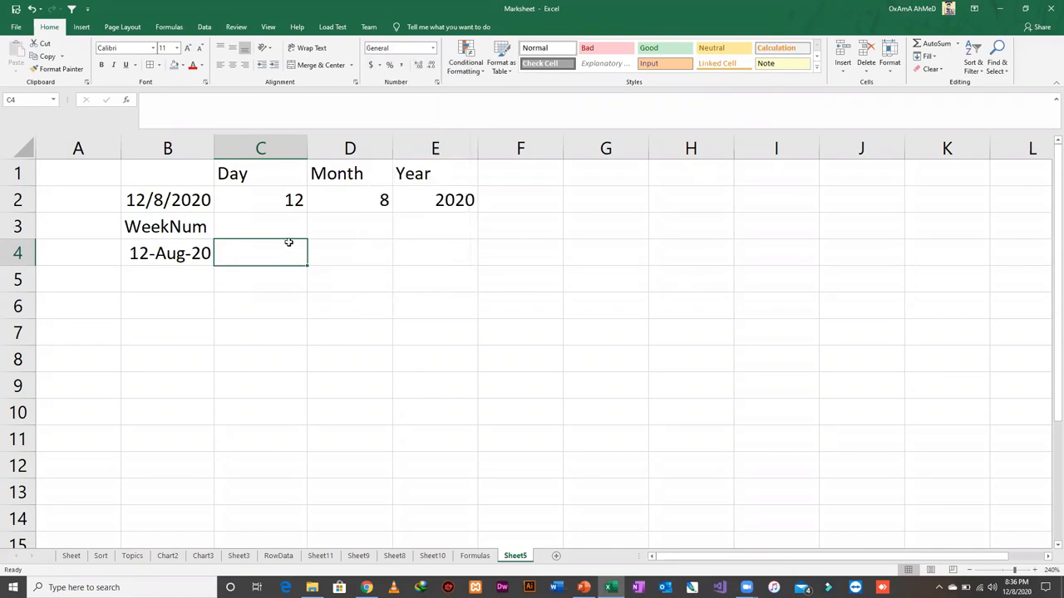
left_click(182, 205)
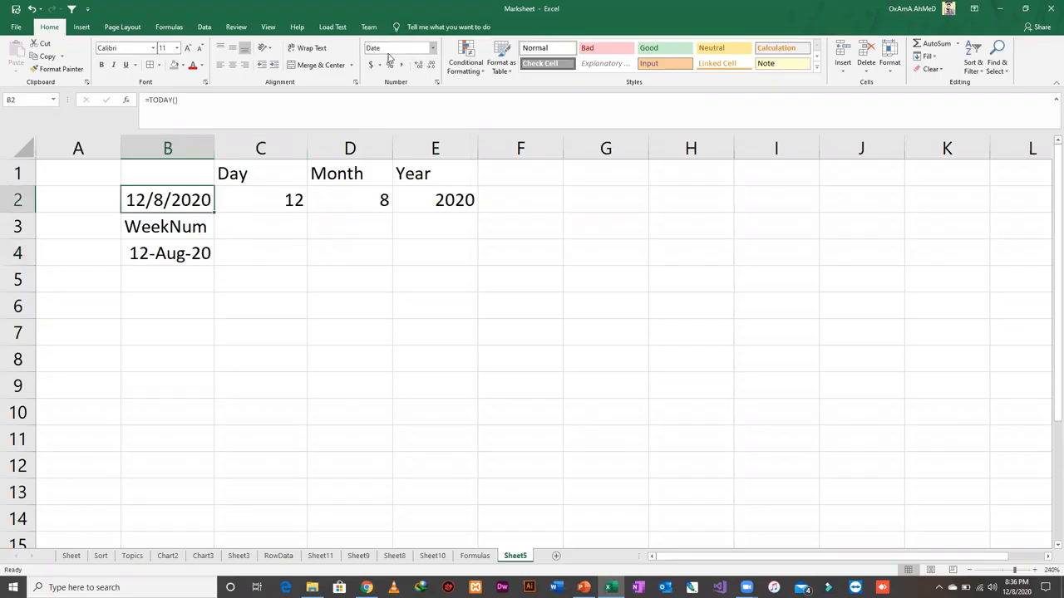
- Insert a static stamp of the current date in cell E3 and of the current time in cell E4
left_click(438, 229)
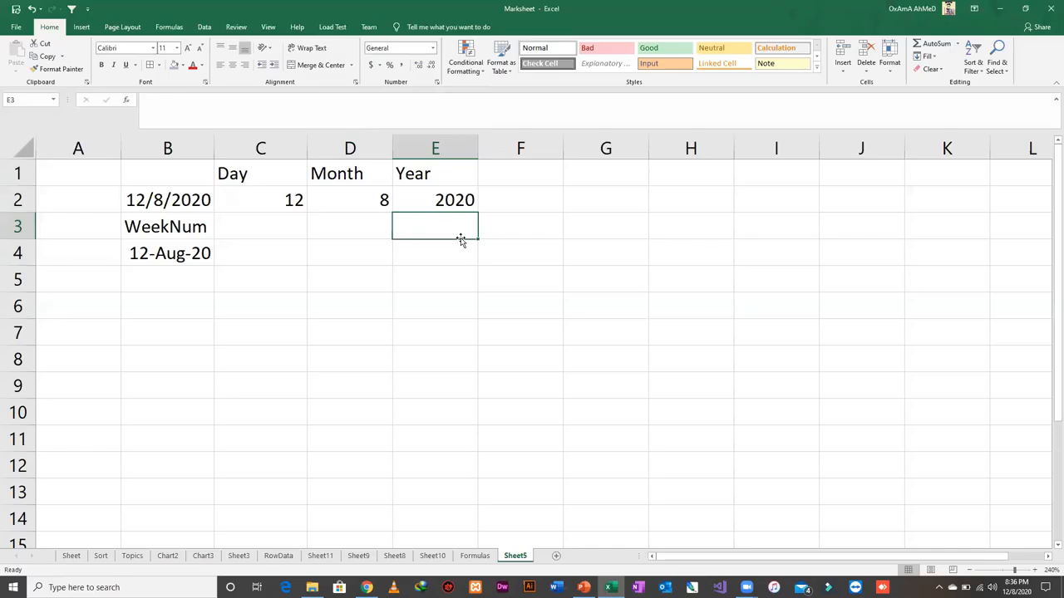
key("ctrl+semicolon")
key("Return")
left_click(461, 236)
key("Down")
key("ctrl+shift+semicolon")
key("Tab")
key("Left")
key("Right")
key("Left")
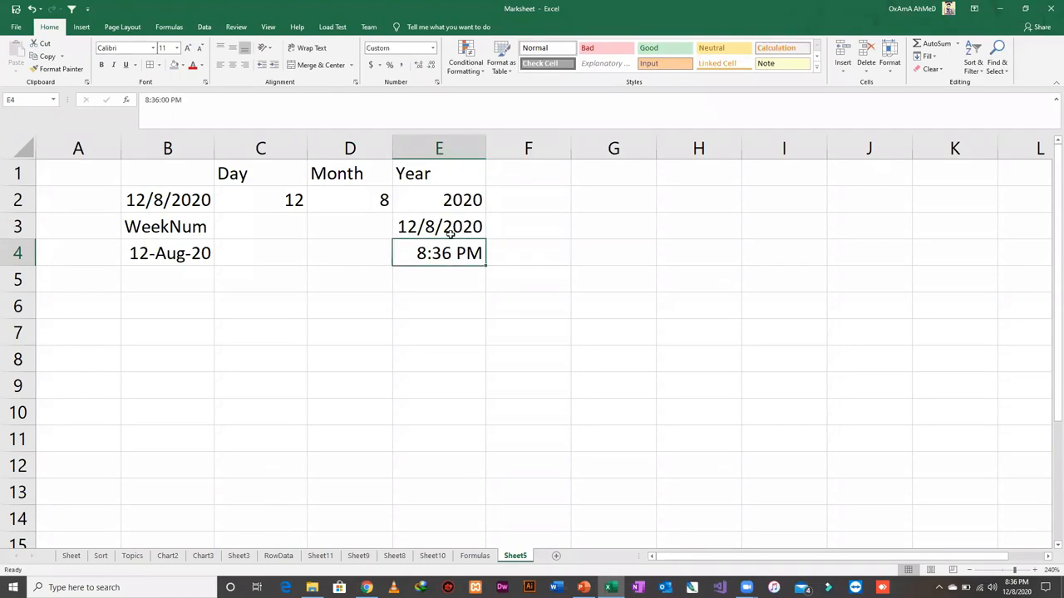
- Clear the date and time stamps from the range E3:E4
left_click(448, 230)
key("shift+Down")
key("Delete")
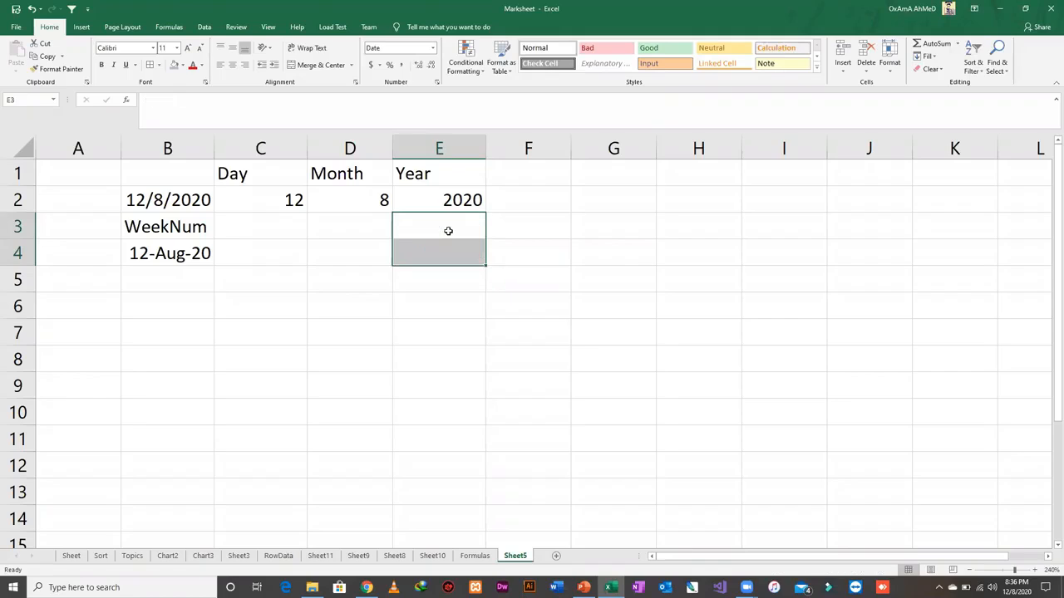
- Start a WEEKNUM formula in cell C4 that takes the date in B4 as its serial number
key("Left")
key("Left")
key("Right")
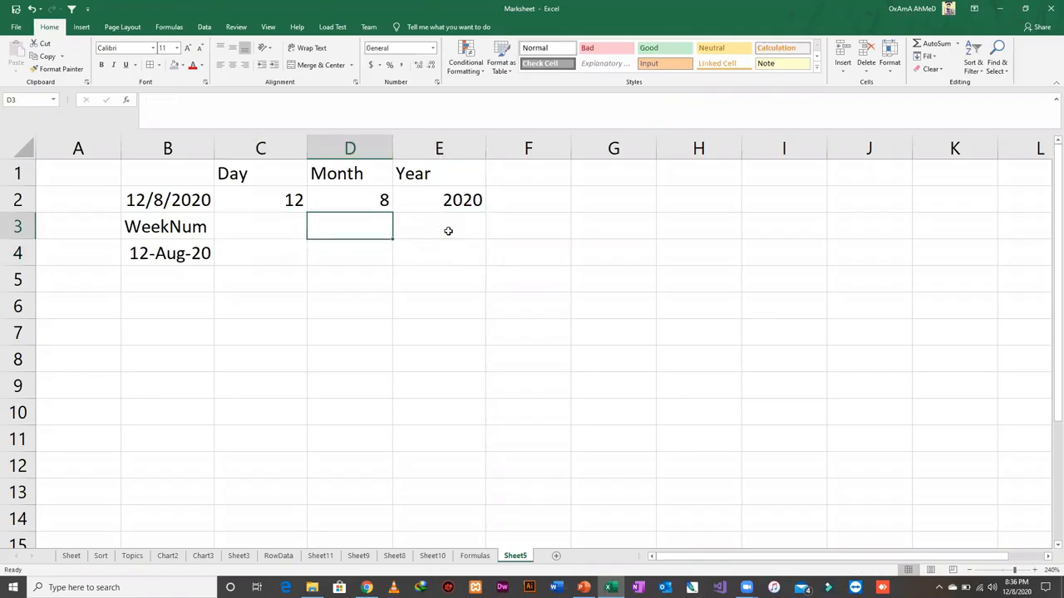
key("Left")
left_click(281, 259)
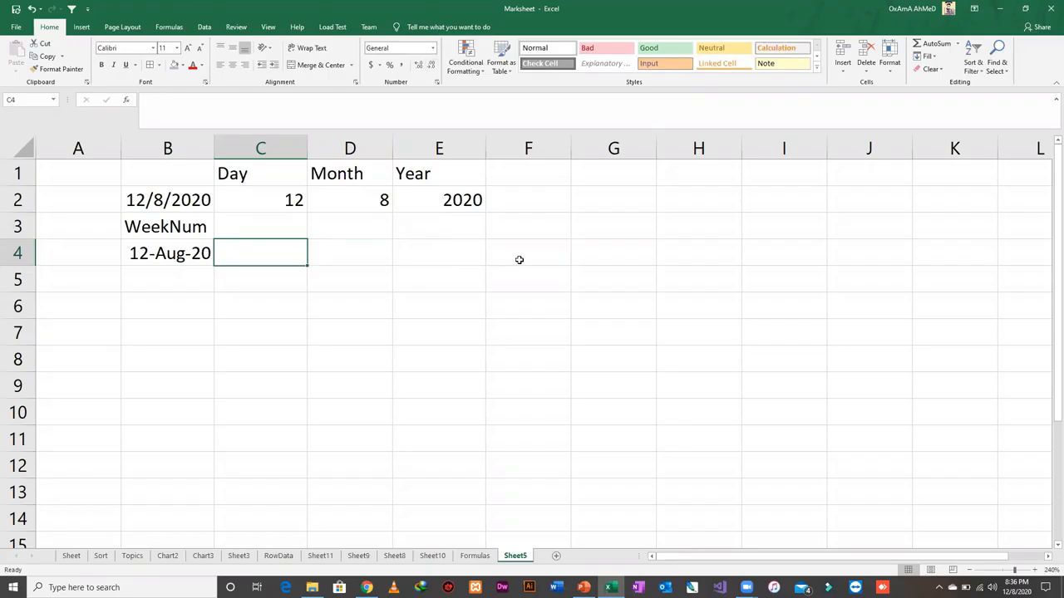
type("=w")
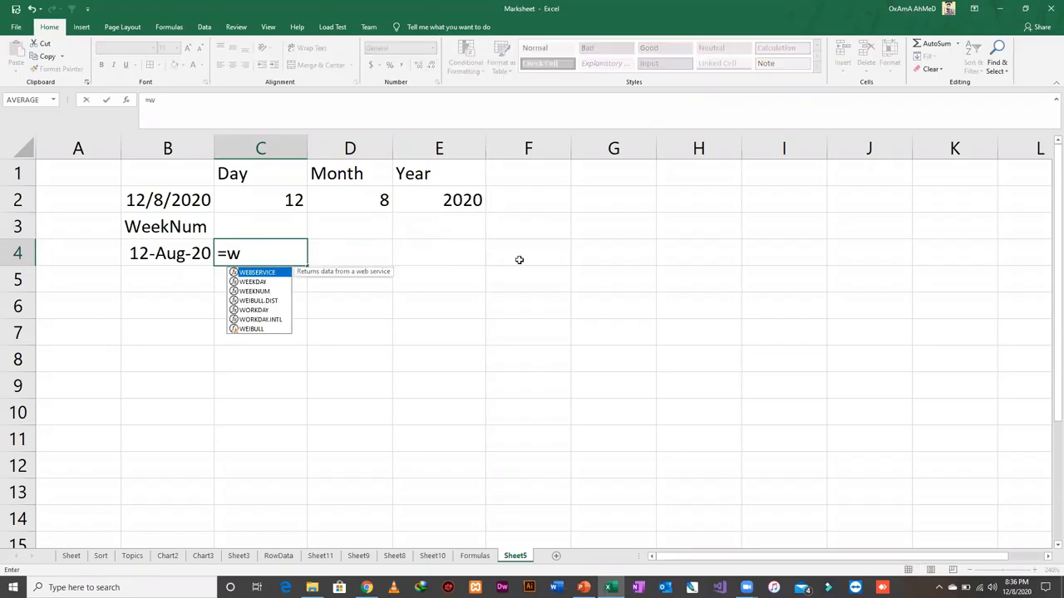
type("eek")
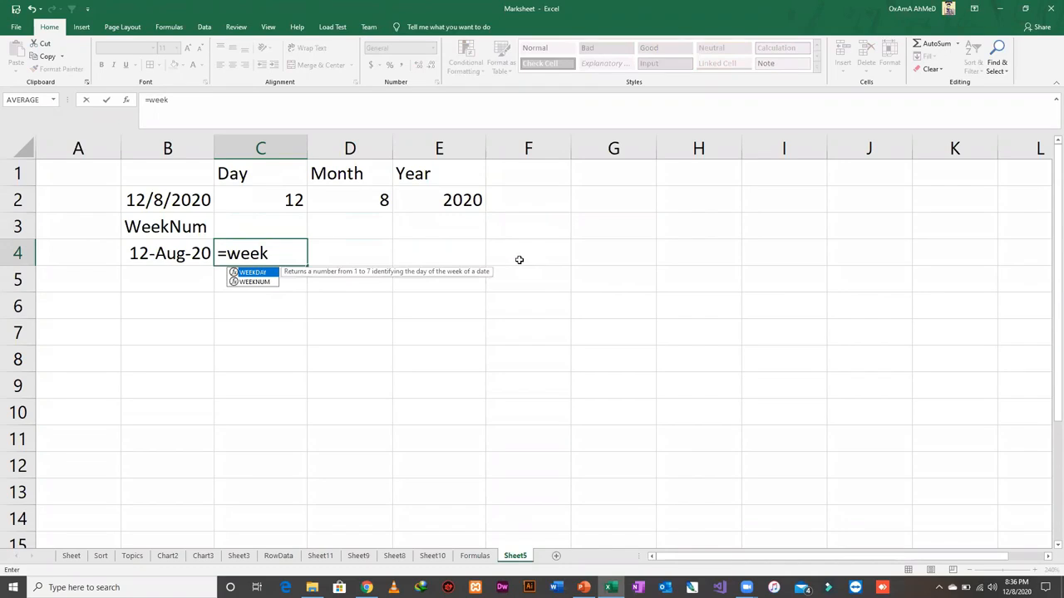
key("Down")
key("Tab")
type(",")
key("BackSpace")
key("Left")
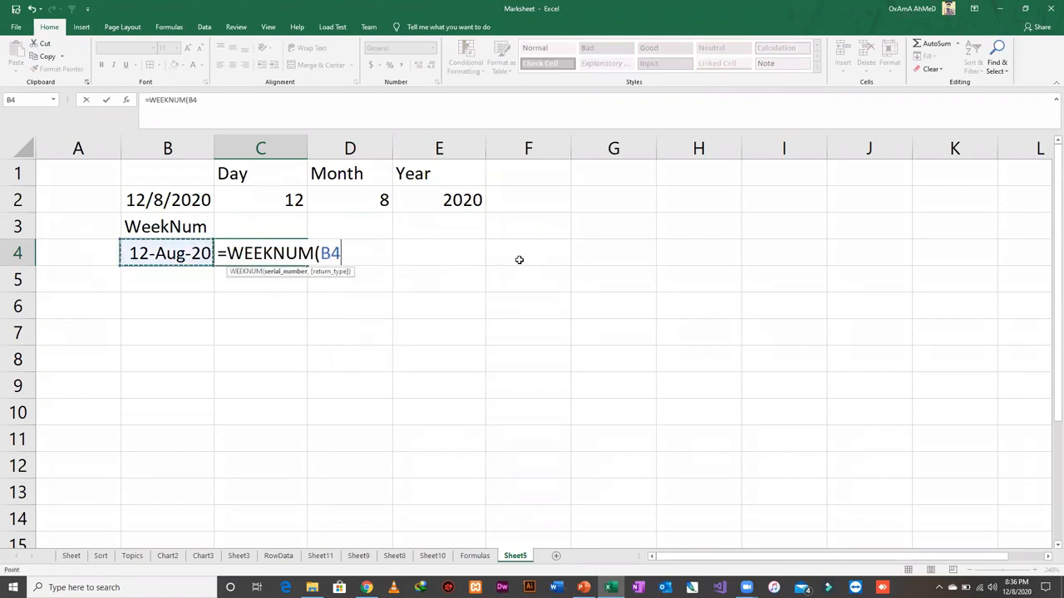
type(",")
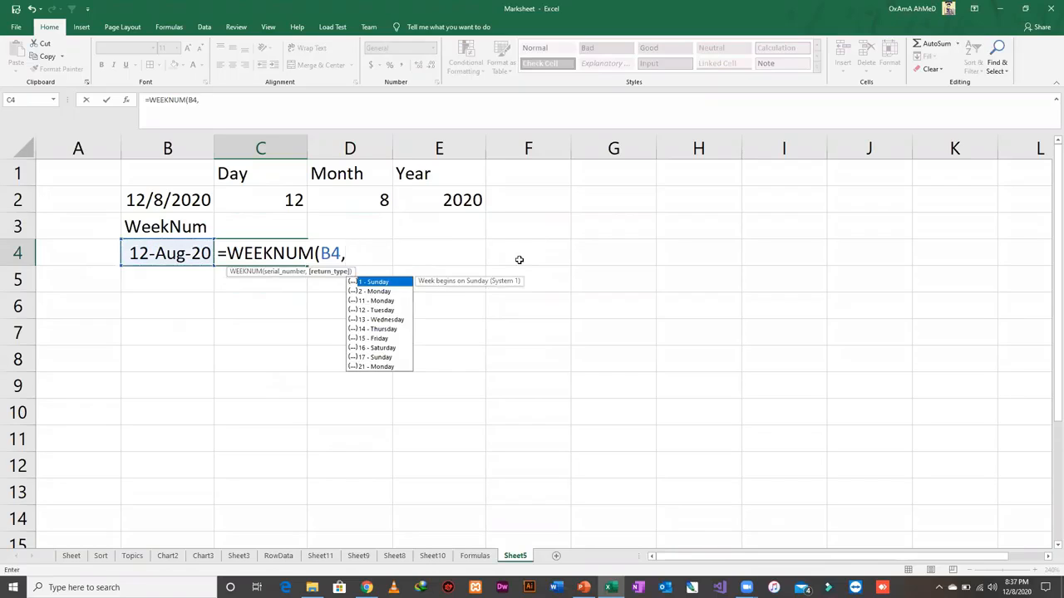
- Review the week-start options and complete the formula as =WEEKNUM(B4,16), with weeks beginning on Saturday
key("Down")
key("Down")
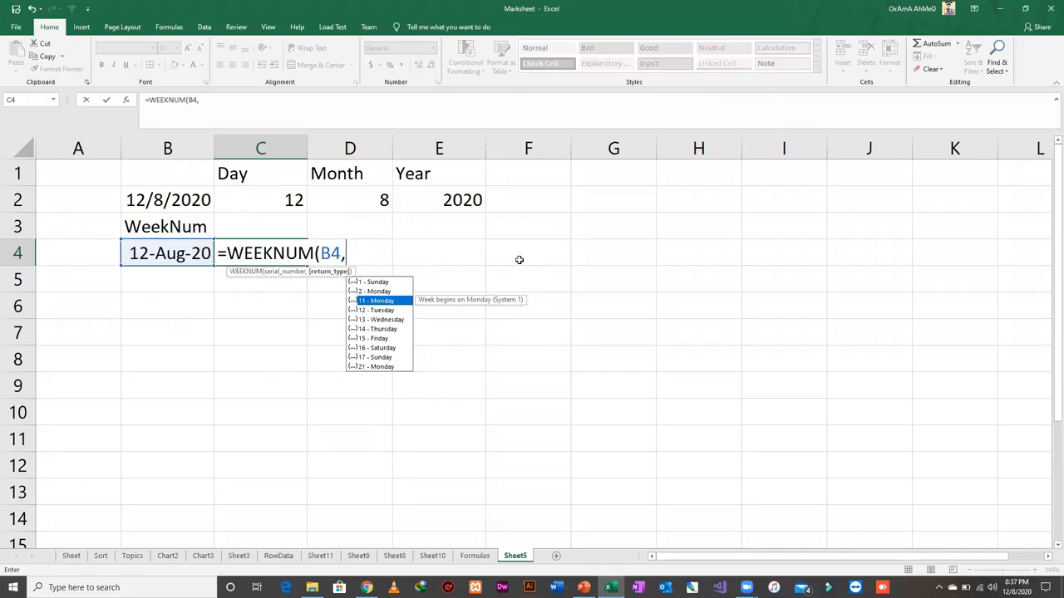
key("Down")
key("Down")
key("Down")
key("Down")
key("Down")
key("Down")
key("Down")
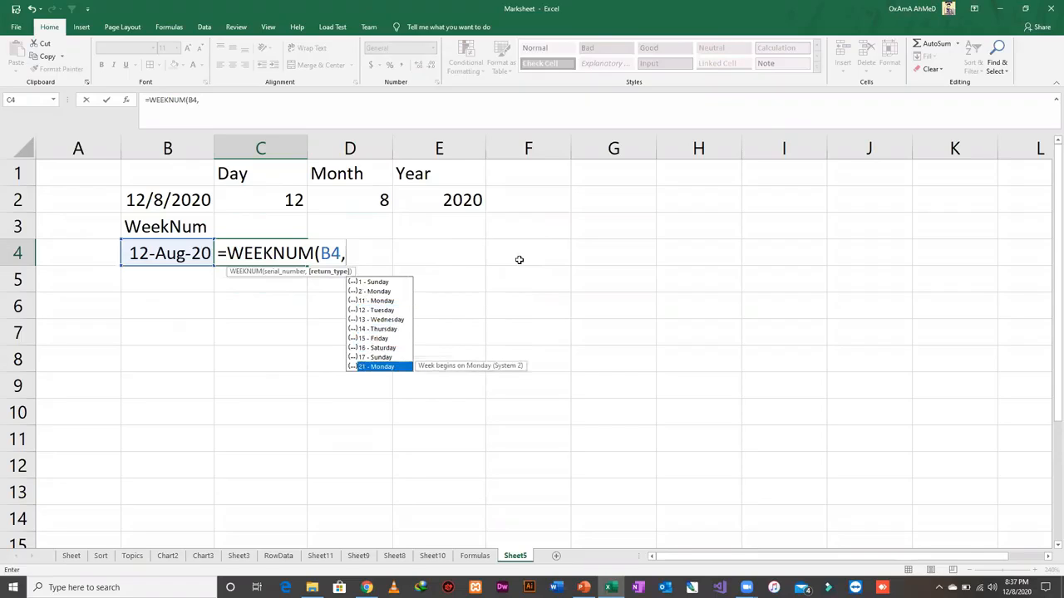
key("Up")
key("Up")
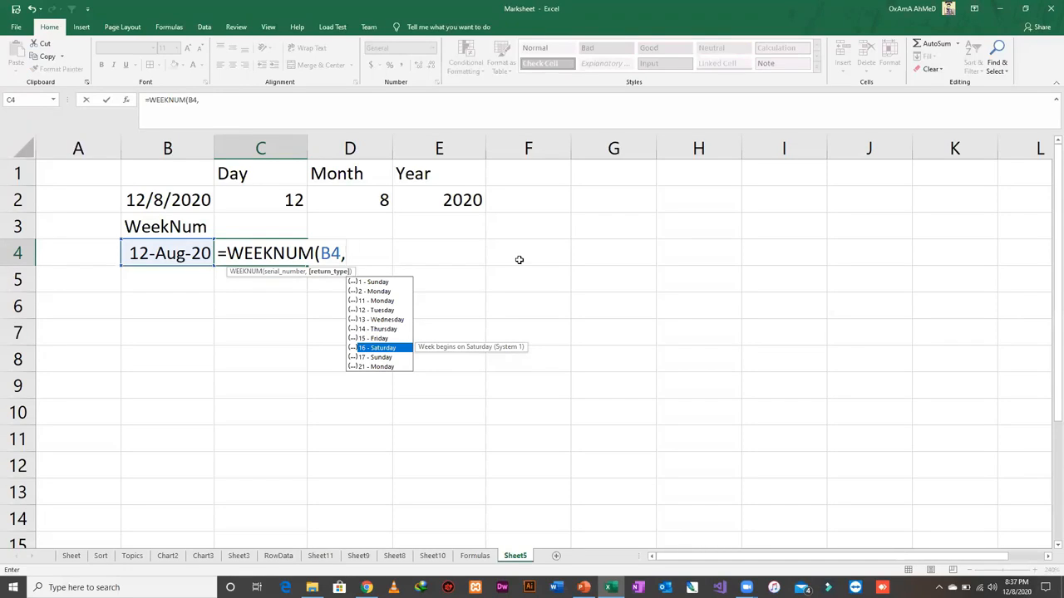
type("16")
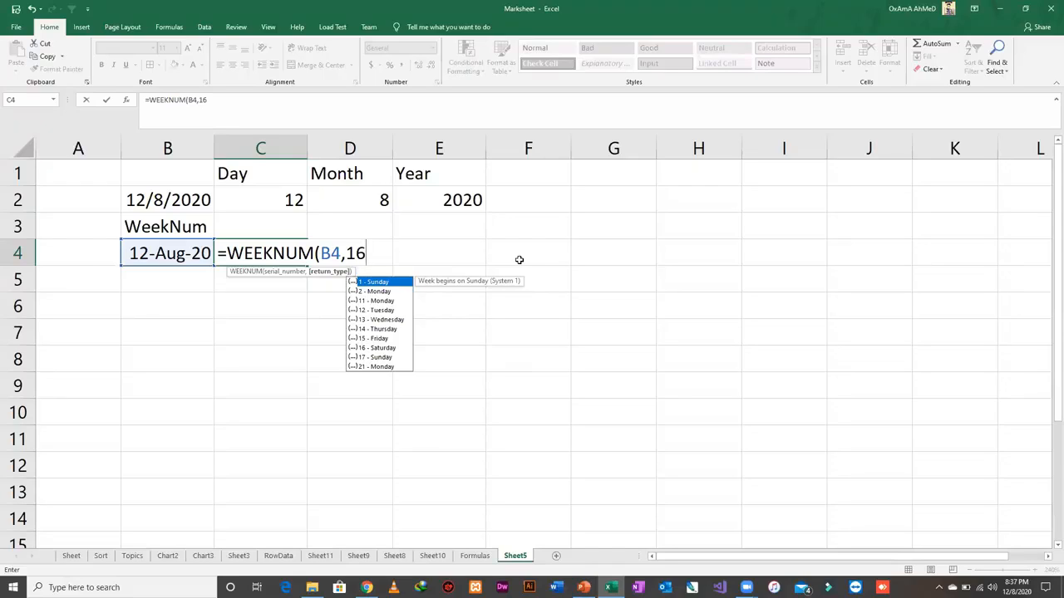
type(")")
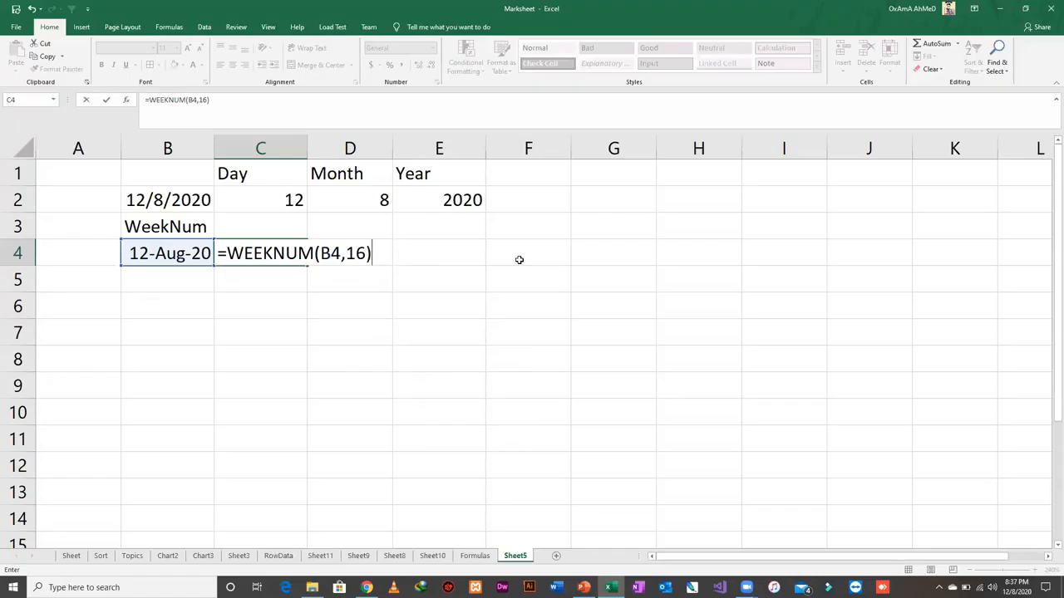
key("ctrl+Return")
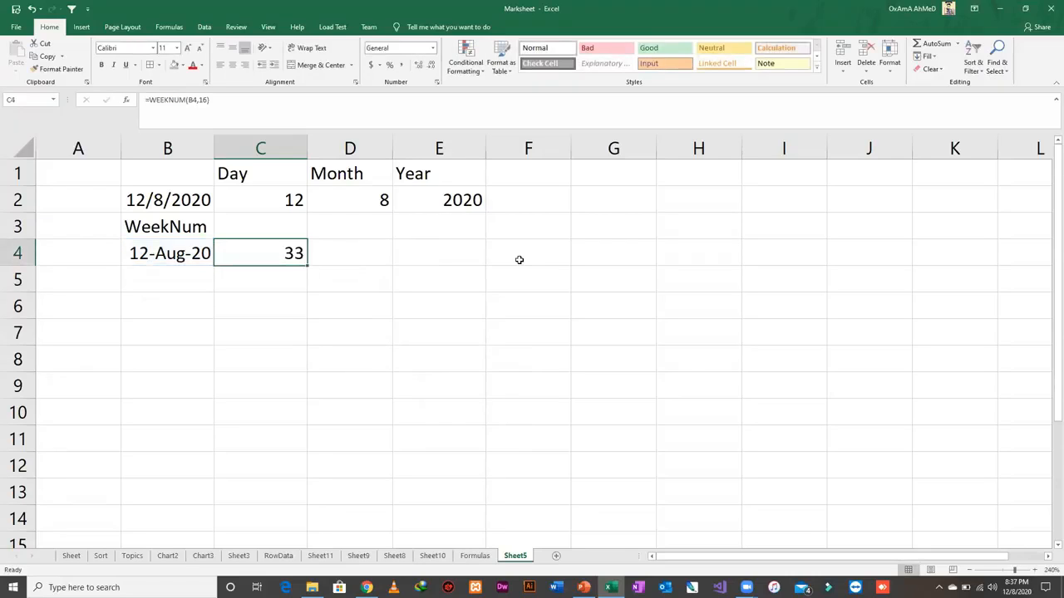
- Set the month of the date in B4 to January, making it 12-Jan-20, and check the WEEKNUM result in C4
key("Left")
key("Up")
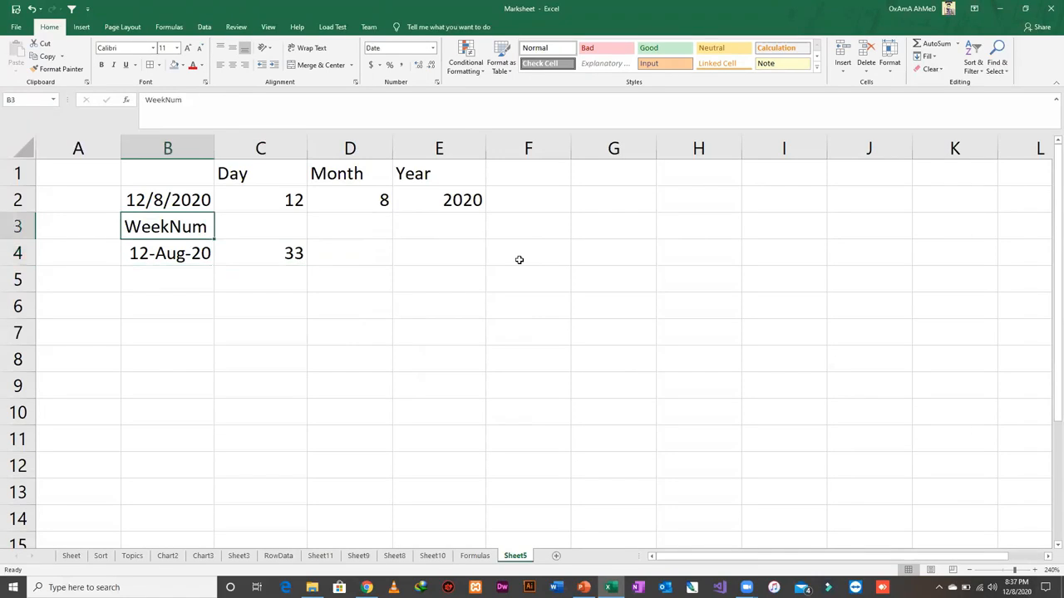
key("Right")
key("Down")
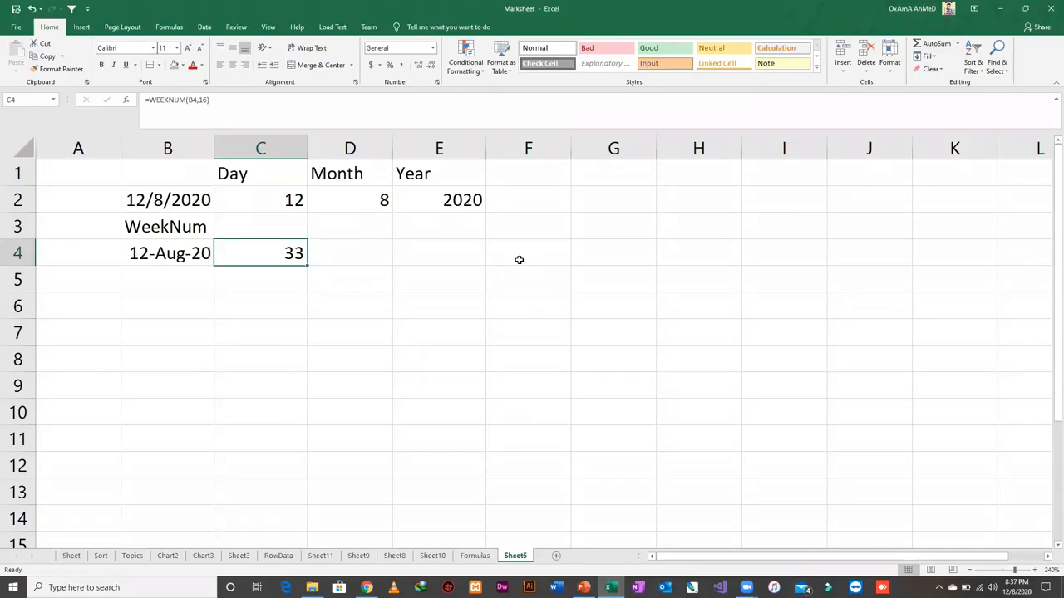
key("Left")
key("F2")
key("Left")
key("Left")
key("Left")
key("Left")
key("Left")
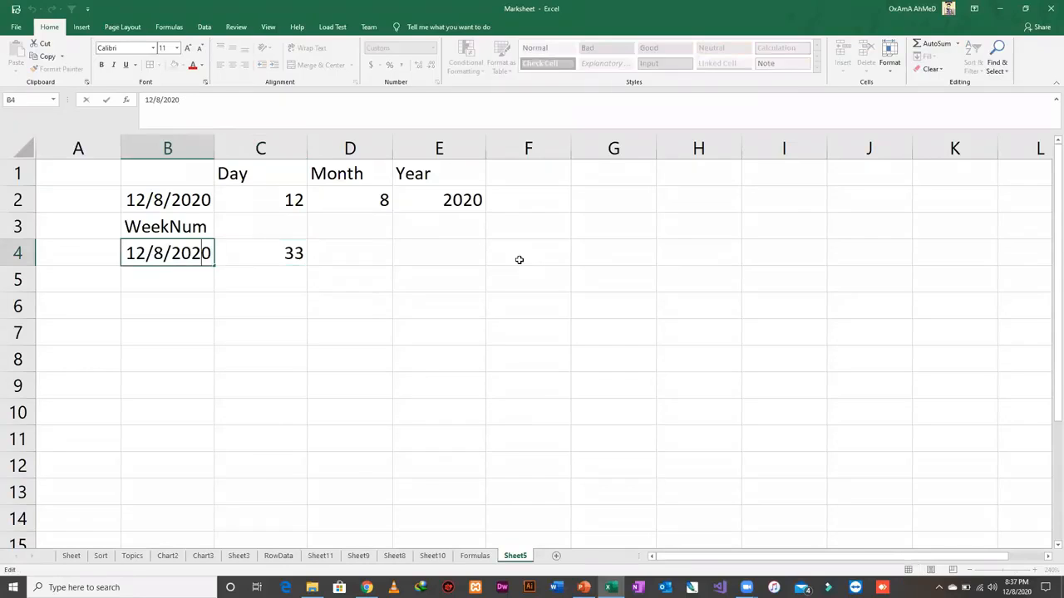
key("BackSpace")
type("1")
key("Return")
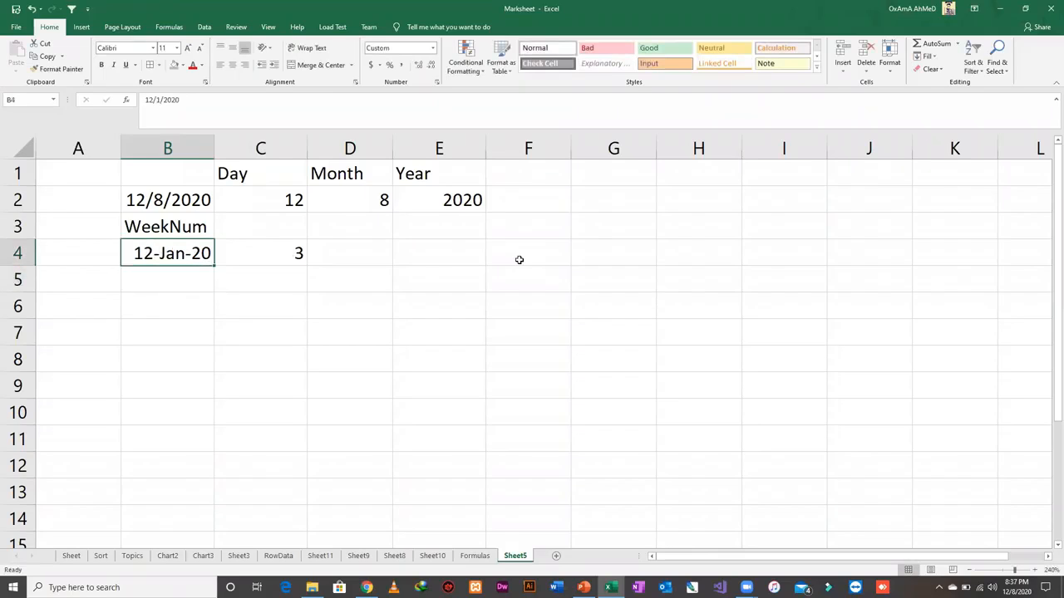
key("Right")
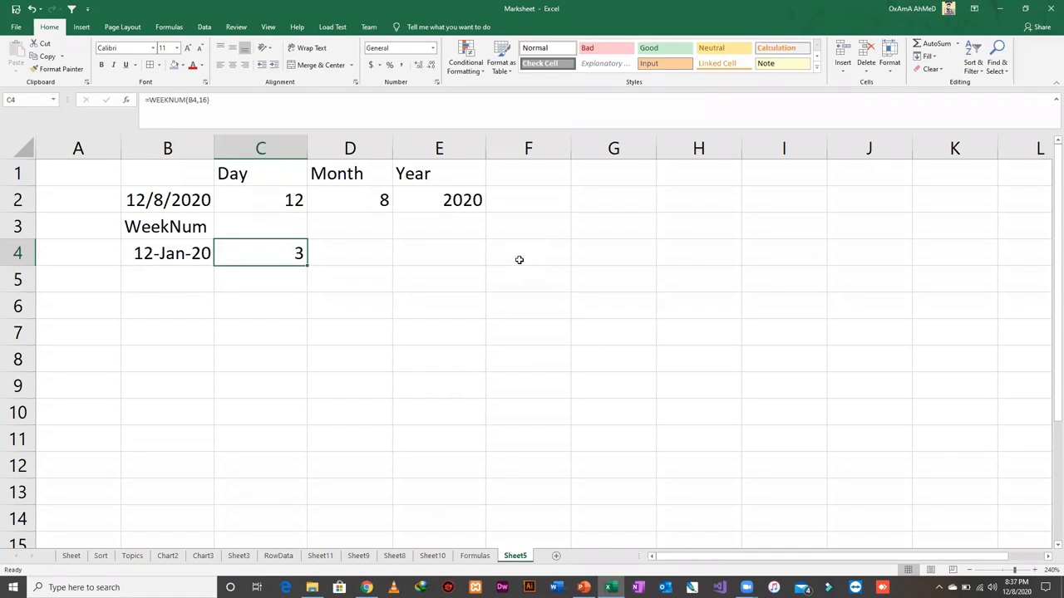
- Set the month of the date in B4 to February, making it 12-Feb-20
key("Left")
key("F2")
key("Left")
key("Left")
key("Left")
key("Left")
key("Left")
key("BackSpace")
type("2")
key("ctrl+Return")
- Examine the arguments of the WEEKNUM formula in cell C4, including the return type
key("Right")
key("F2")
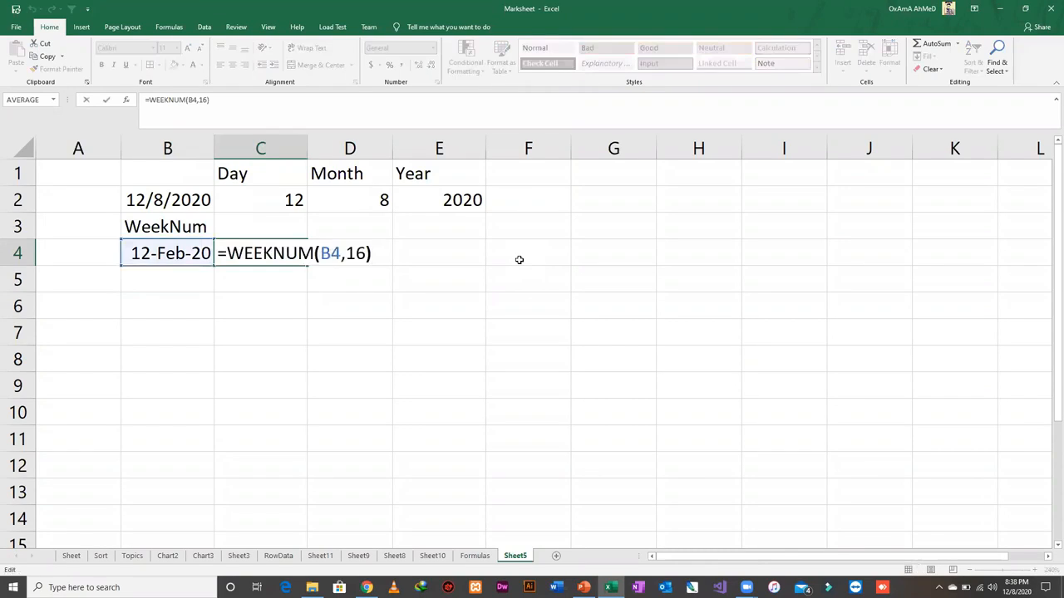
key("Left")
key("Left")
key("Left")
key("Left")
key("Right")
key("Right")
key("Right")
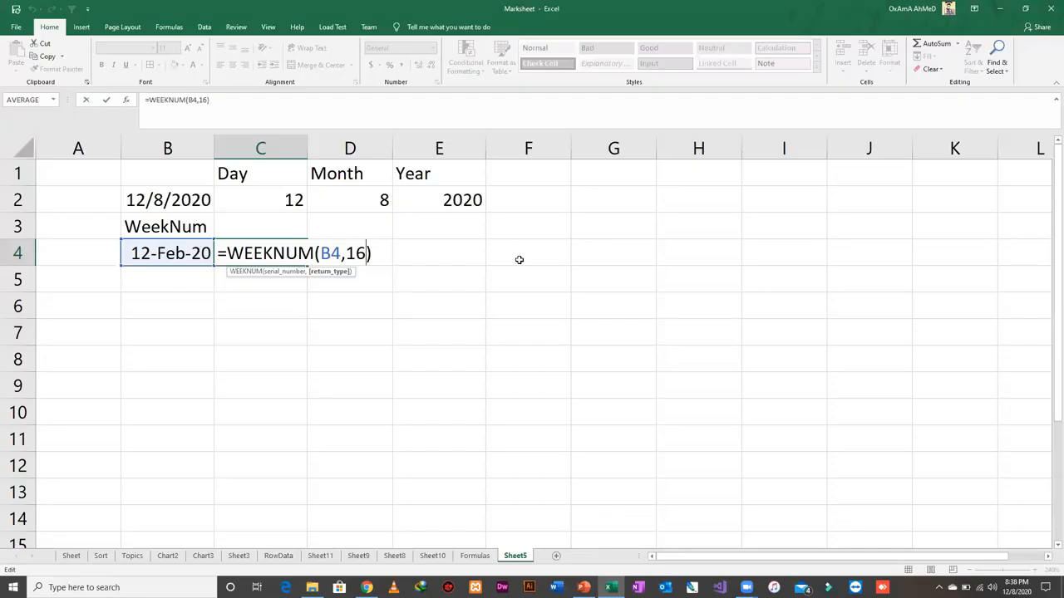
key("ctrl+Return")
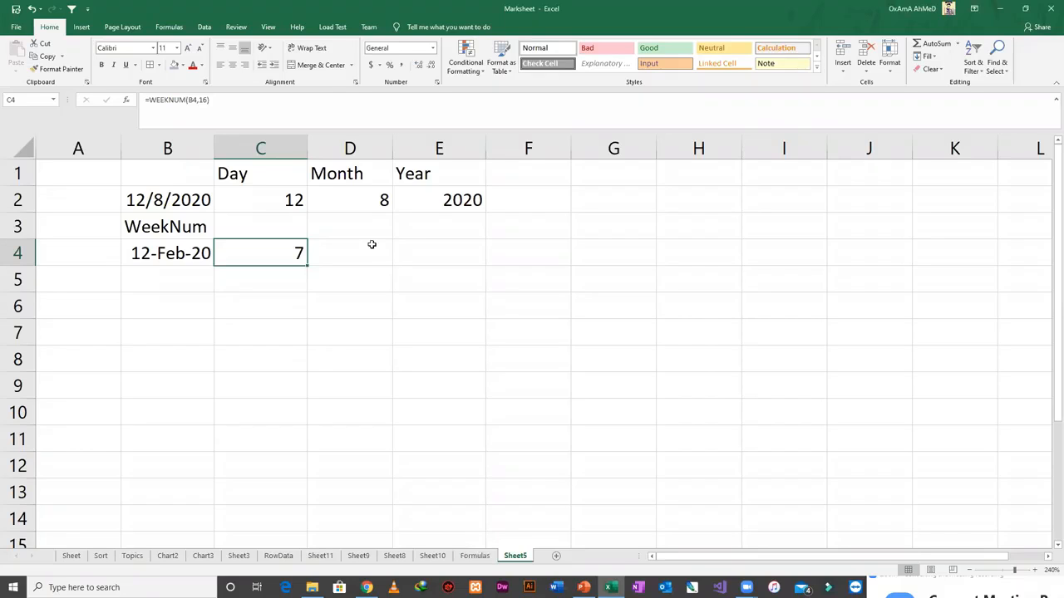
- Make the WEEKNUM entry in the list on the Formulas sheet bold
left_click(474, 555)
left_click(394, 342)
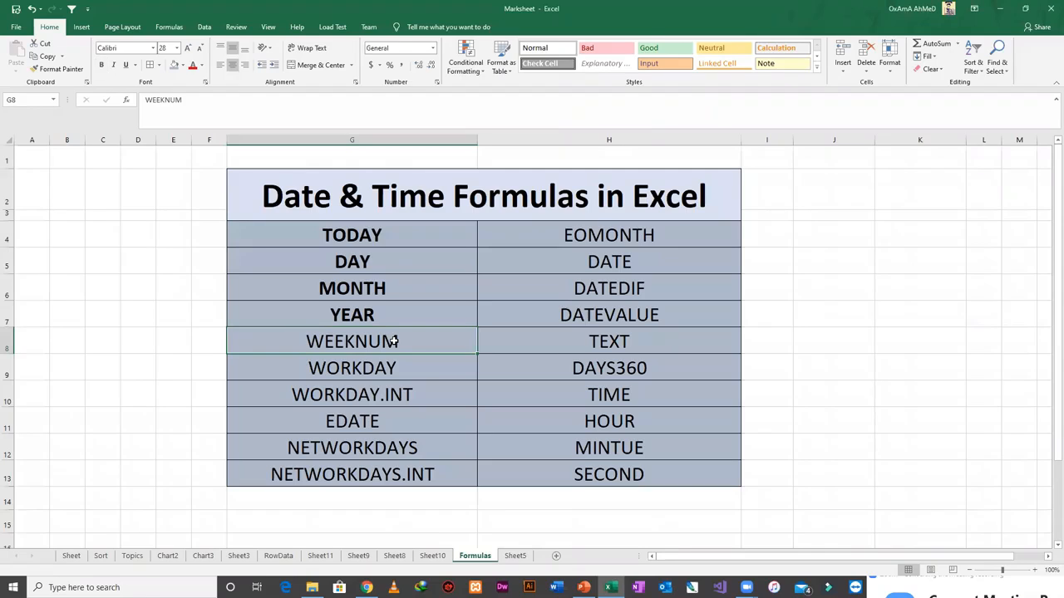
key("ctrl+b")
- Copy the WORKDAY entry from the Formulas sheet and paste it as a value into cell B5 of Sheet5
left_click(420, 382)
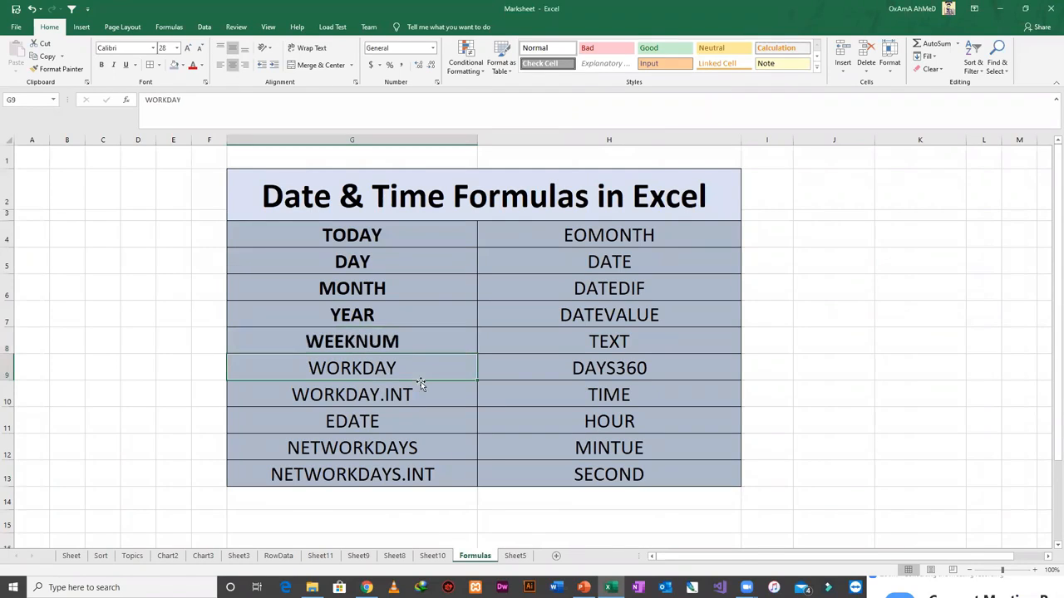
left_click(514, 555)
left_click(199, 280)
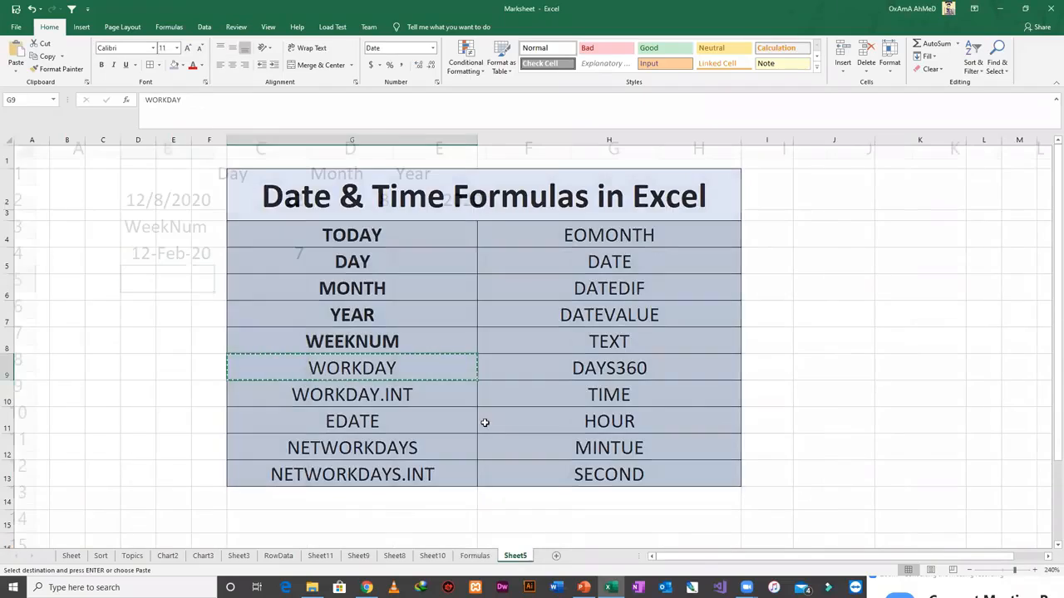
key("Return")
type("v")
key("Escape")
- Enter the formula =TODAY() in cell B6 below the WORKDAY label
key("Right")
key("Down")
key("Left")
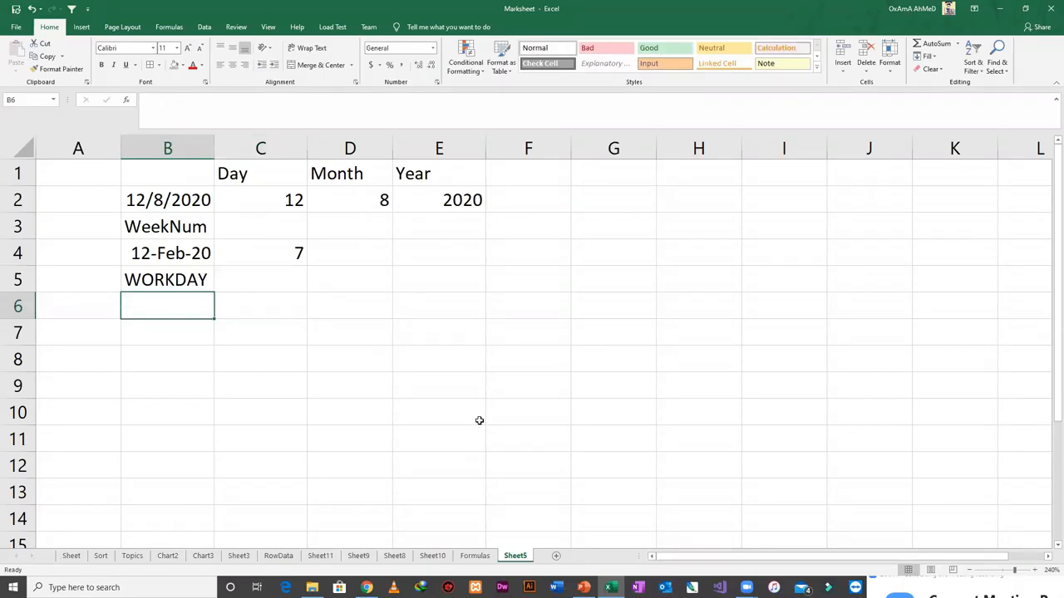
type("=to")
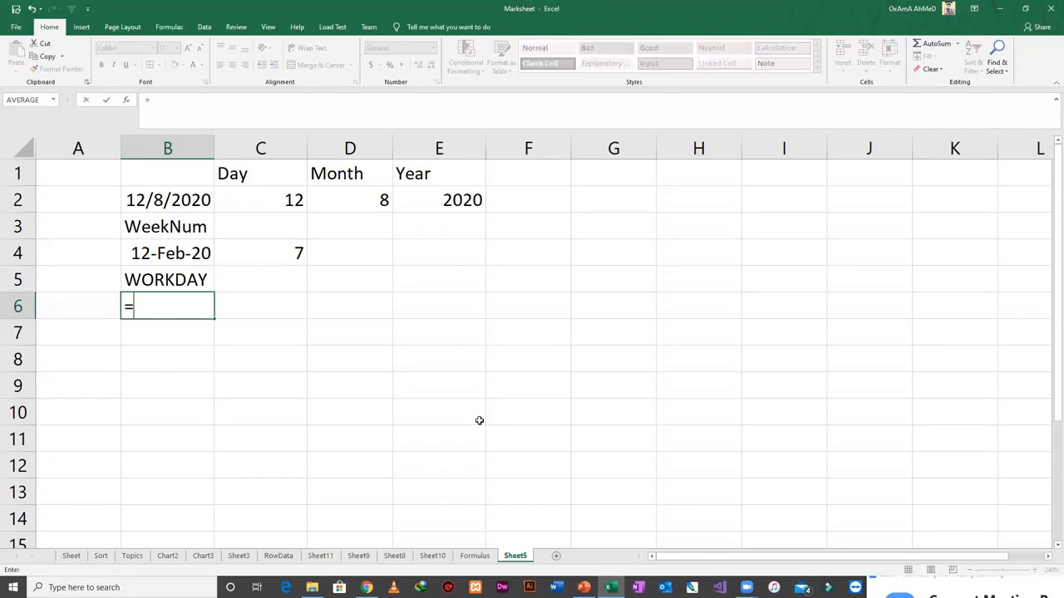
key("Tab")
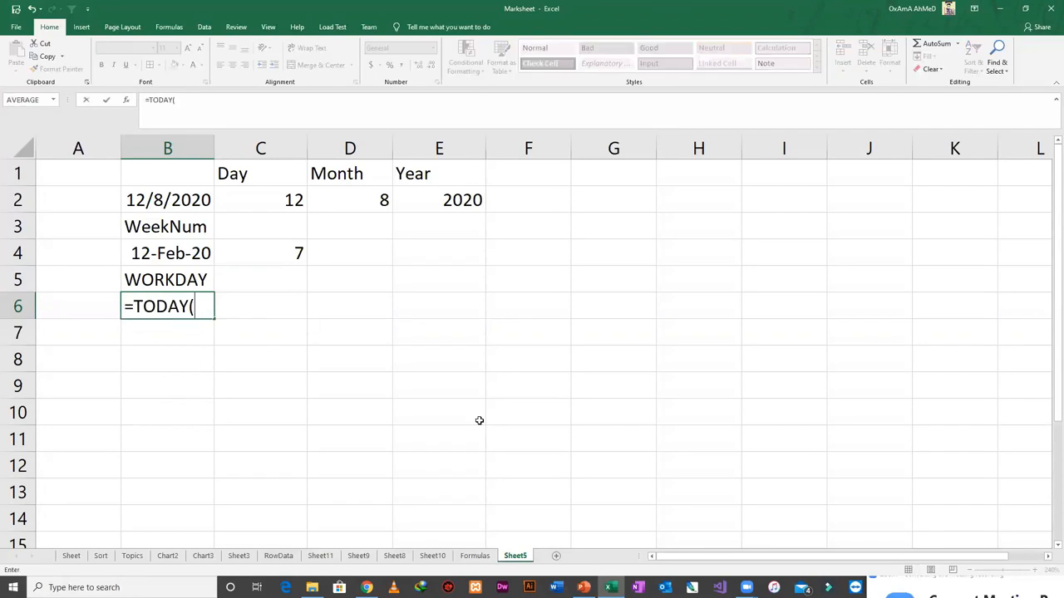
key("Return")
- Enter the heading Day in cell C5 and the number of days 15 in C6
key("Up")
key("Right")
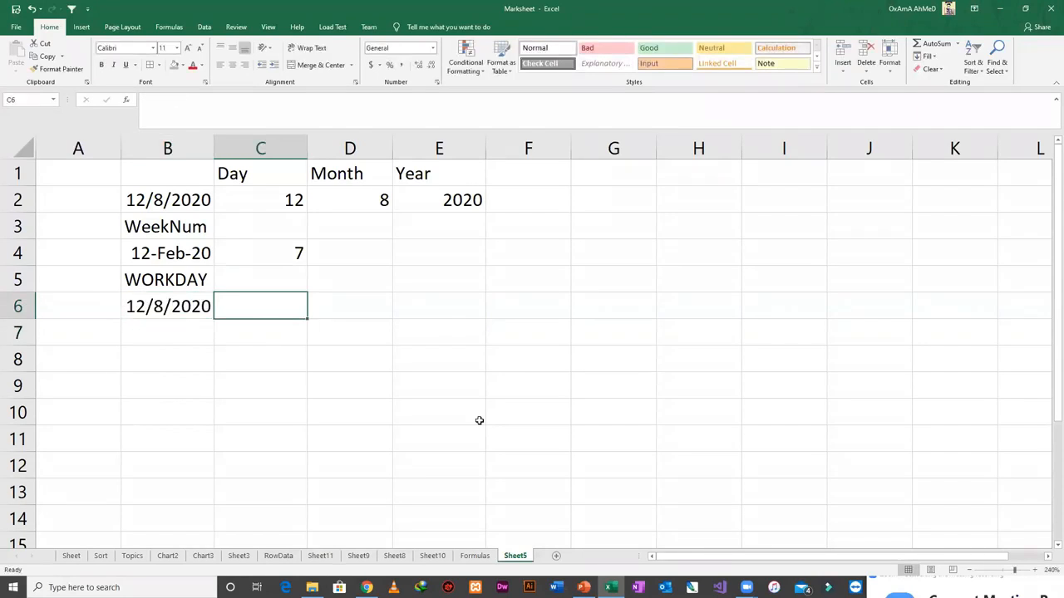
key("Up")
type("Day")
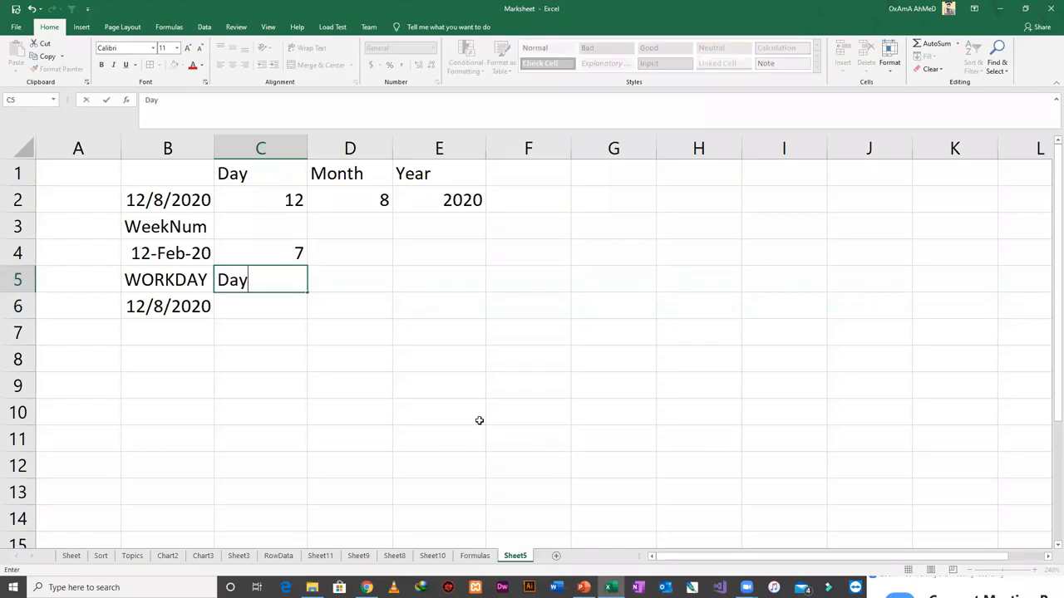
key("Return")
type("15")
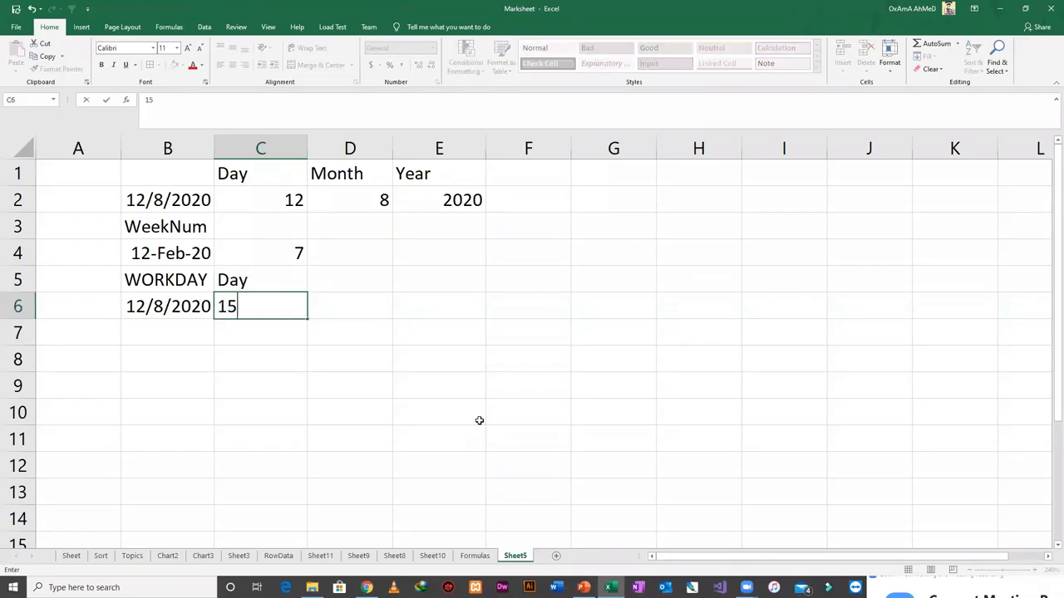
key("Return")
key("Up")
key("Right")
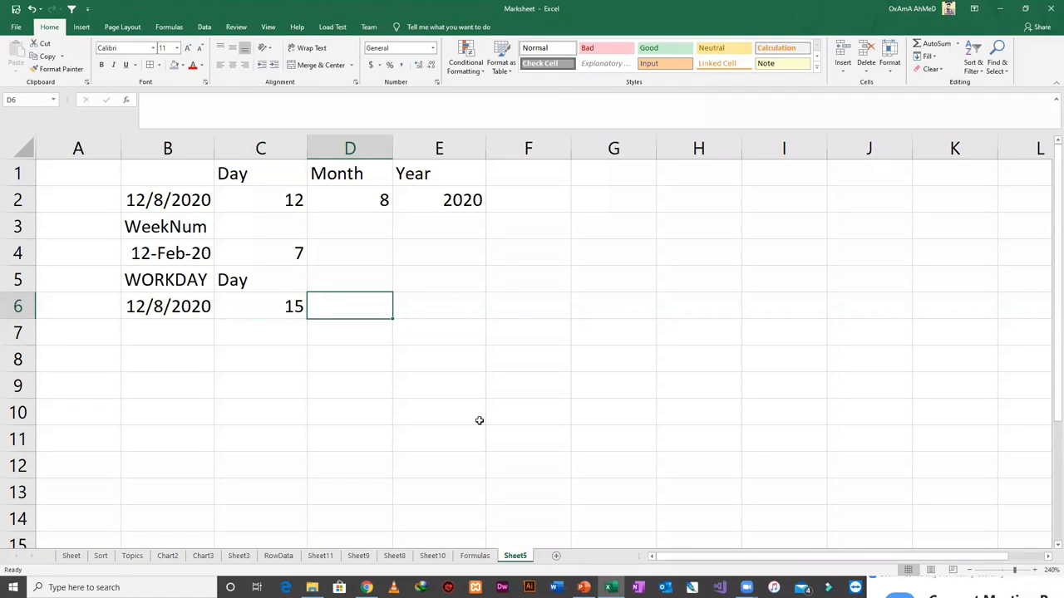
key("Down")
key("Up")
key("Left")
key("Right")
key("Left")
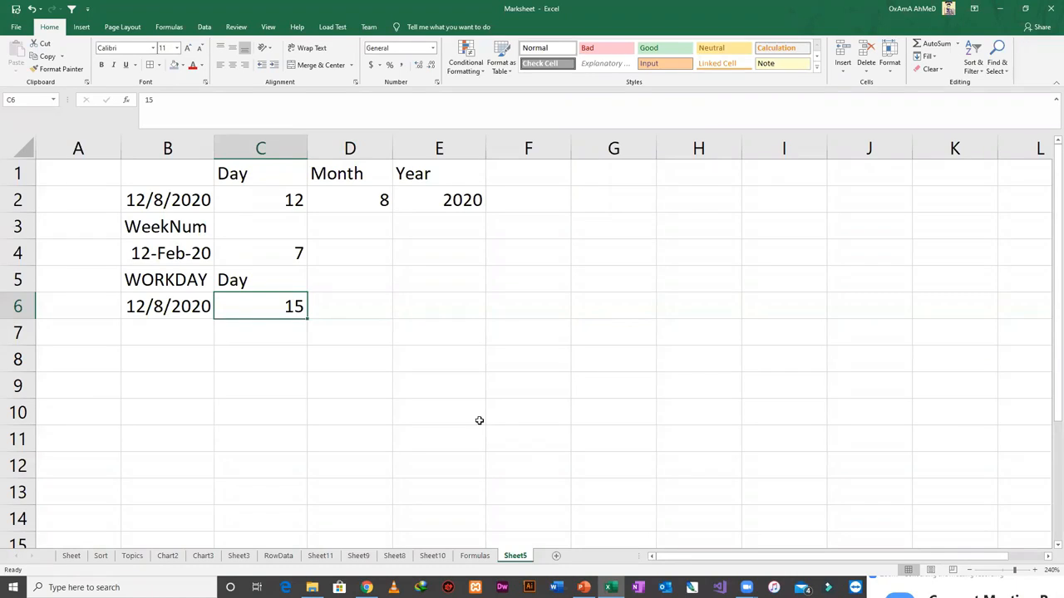
key("Right")
key("Left")
key("Right")
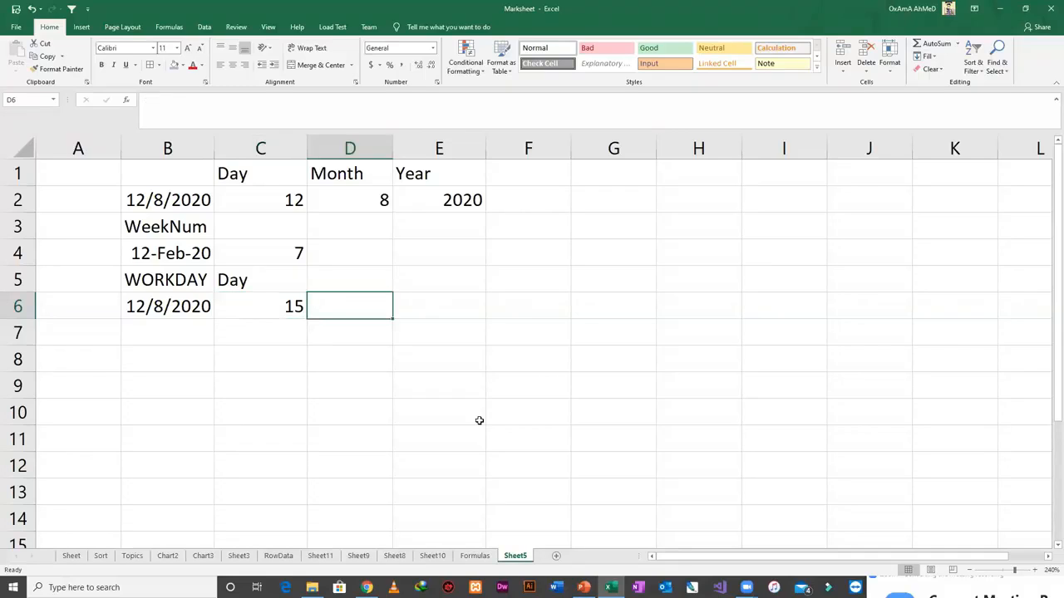
key("Left")
key("Left")
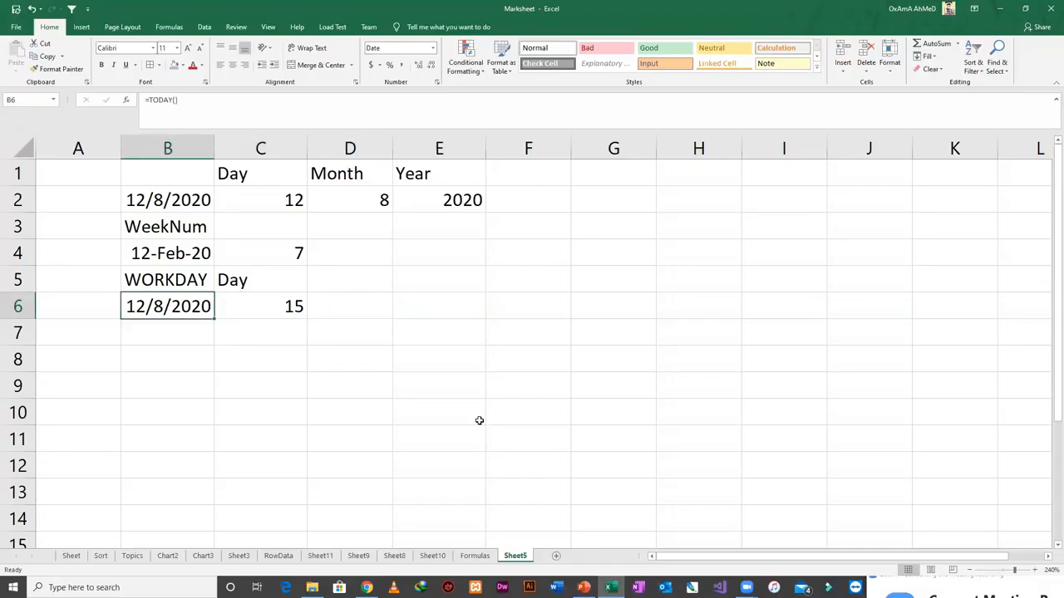
key("Right")
key("Right")
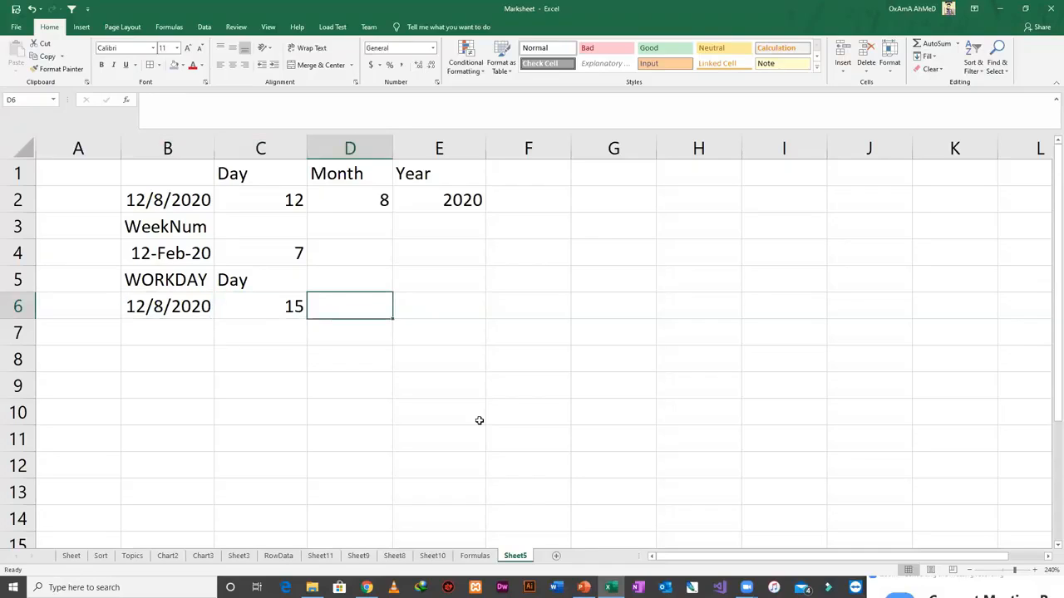
- Enter =WORKDAY(B6,C6) in cell D6 and format the result as a date
key("Left")
key("Right")
type("=wo")
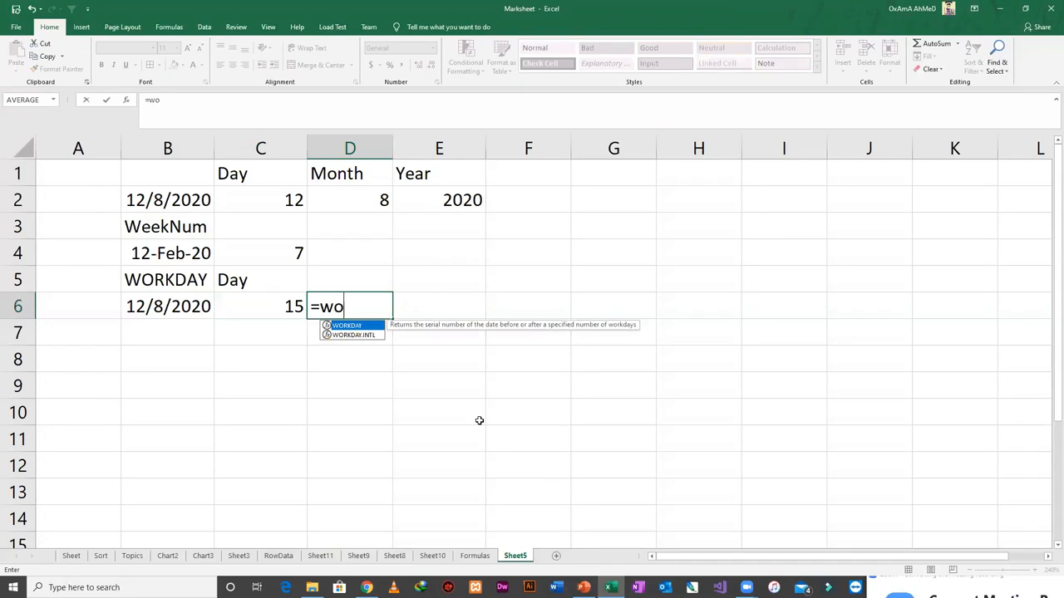
key("Tab")
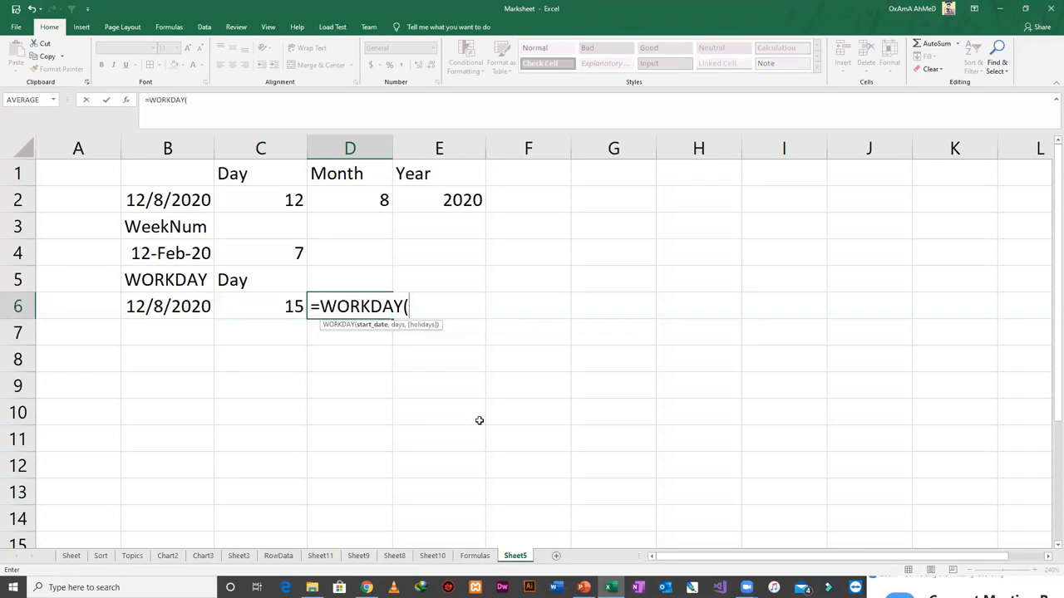
key("Left")
key("Left")
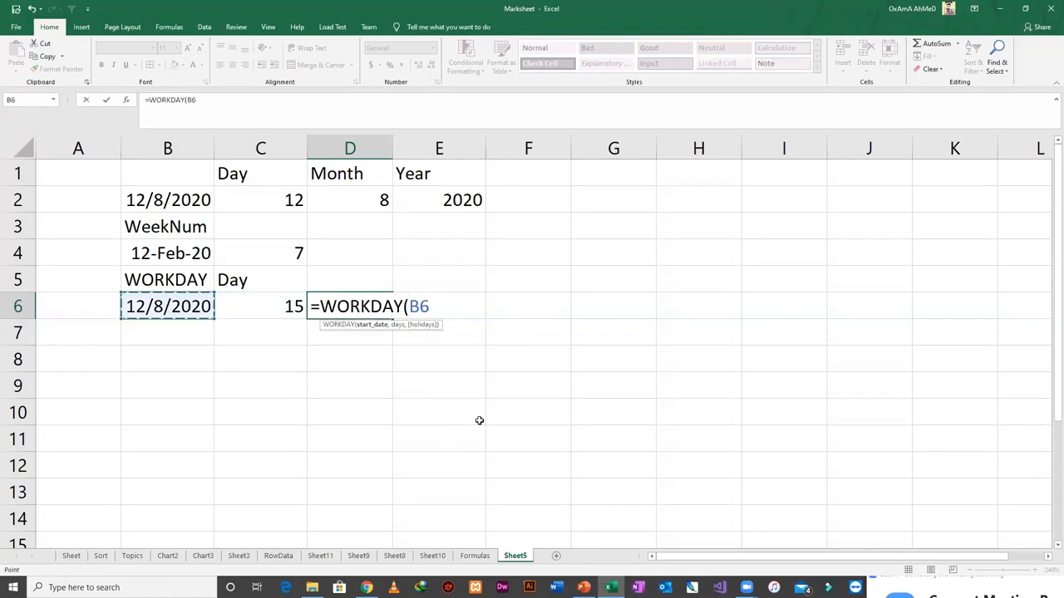
type(",")
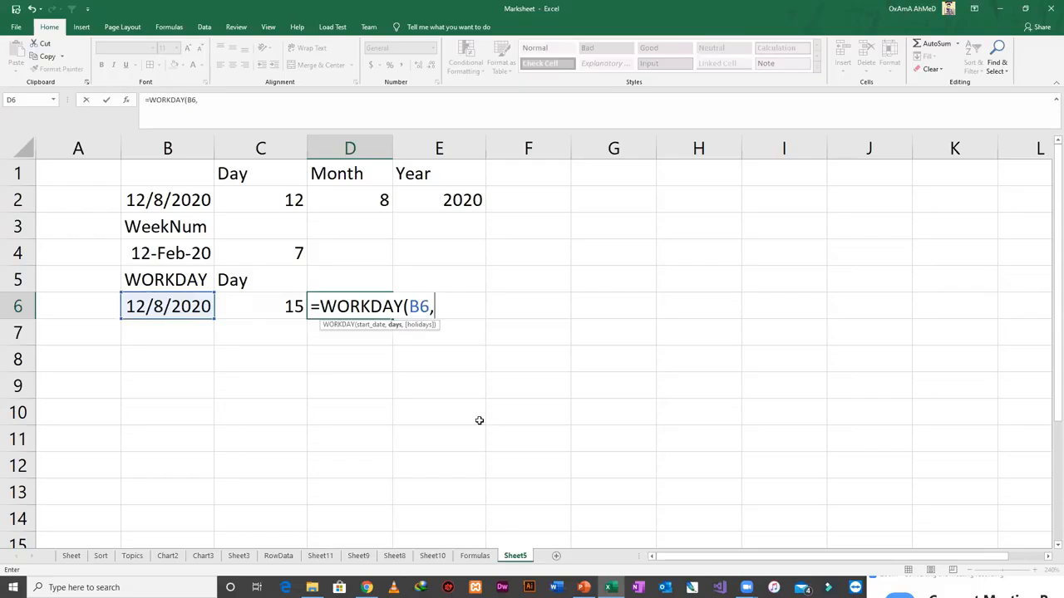
key("Left")
key("Left")
key("Right")
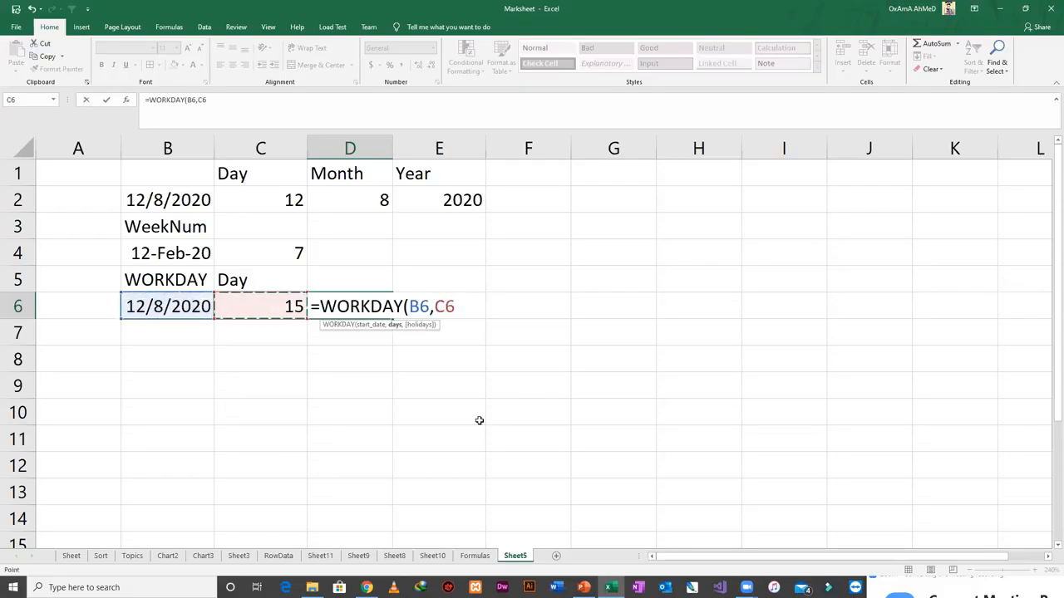
key("Return")
key("Up")
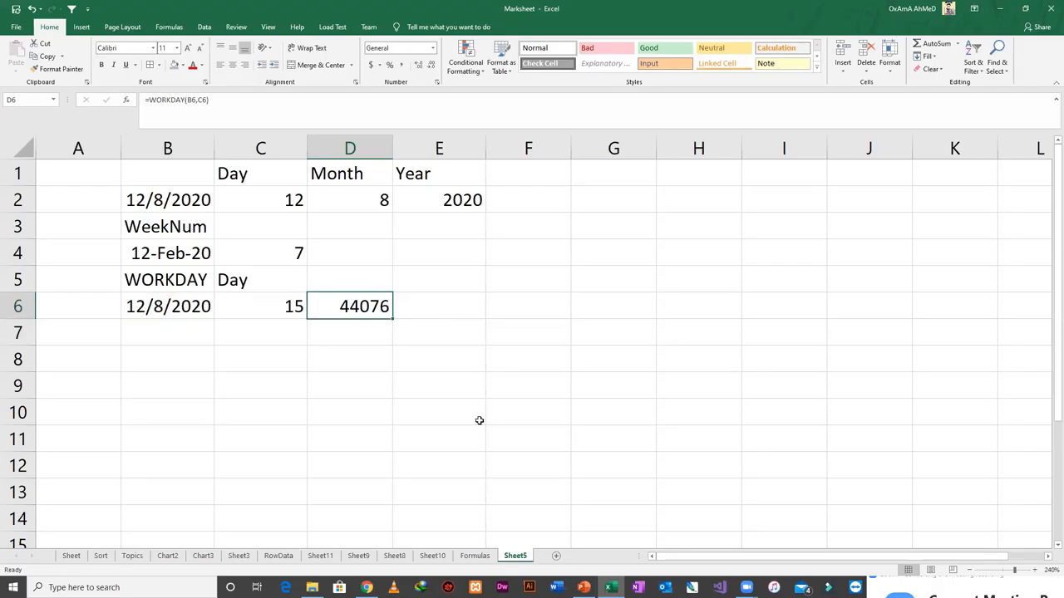
key("ctrl+shift+3")
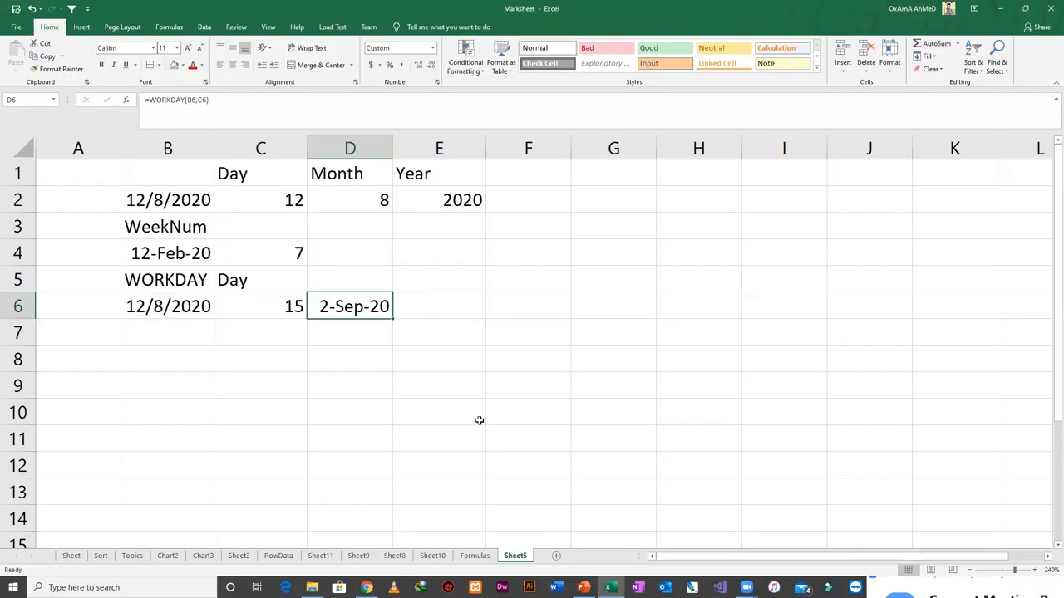
- Review the start date, day count and WORKDAY result across row 6
key("Right")
key("Left")
key("Left")
key("Right")
key("Left")
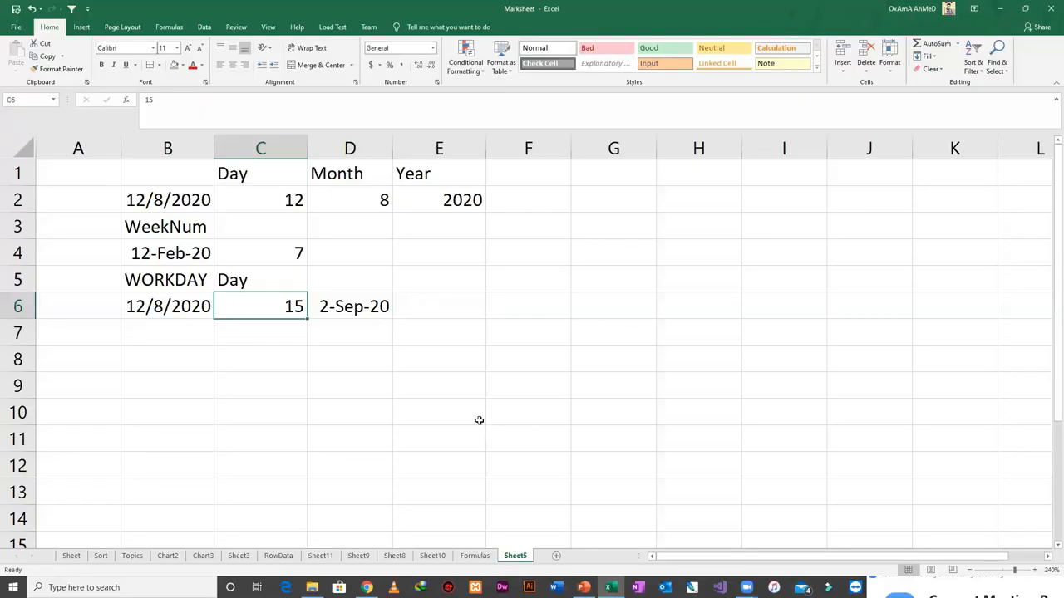
key("Left")
key("Right")
key("Right")
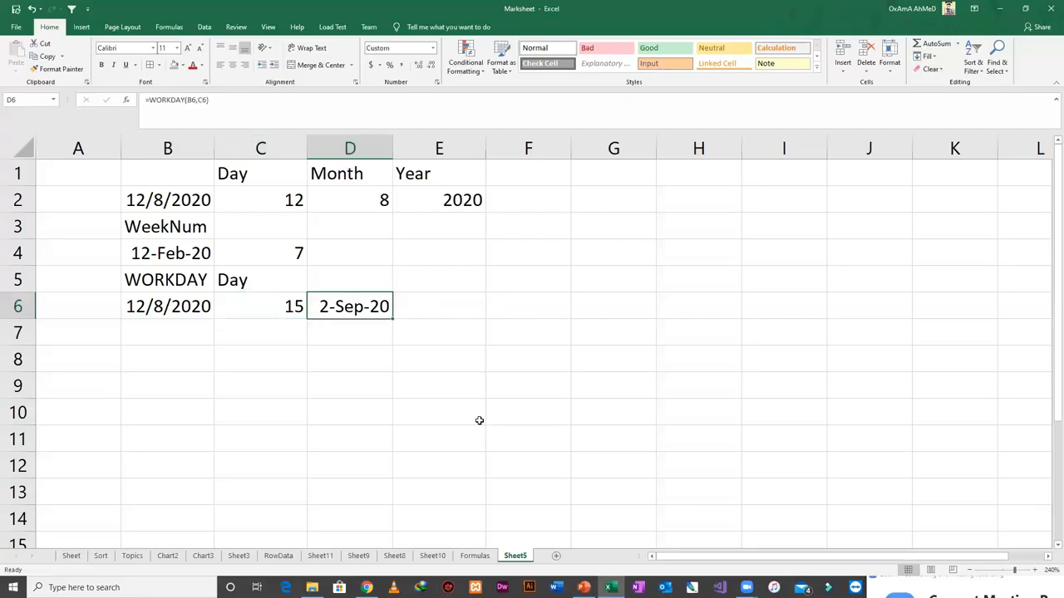
- Enter the heading "SAT and Sun" in cell D5 above the WORKDAY result
key("Up")
key("Left")
key("Left")
key("Left")
key("Right")
key("Right")
key("Right")
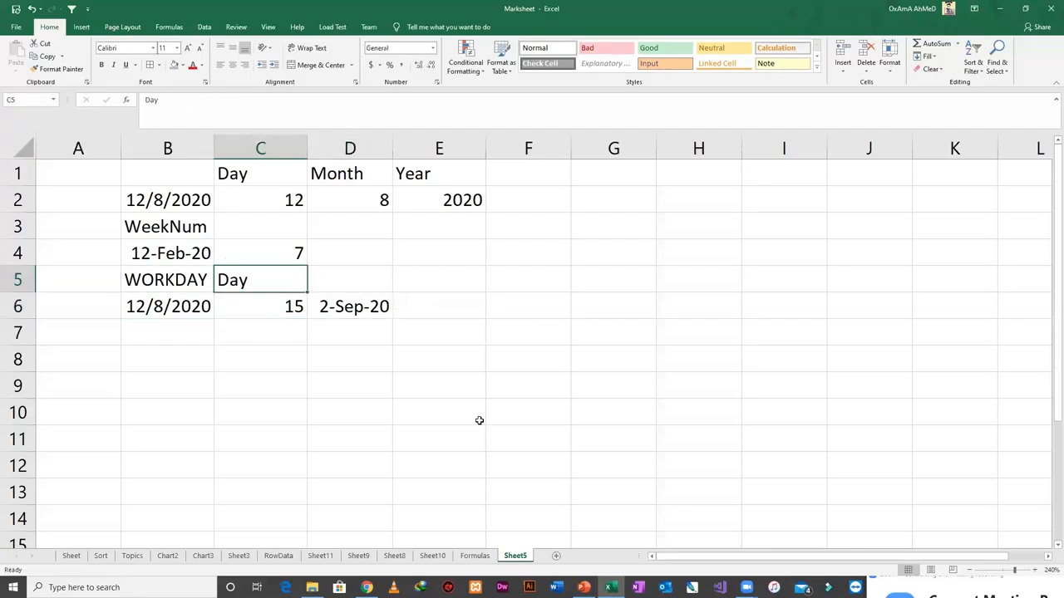
type("SA")
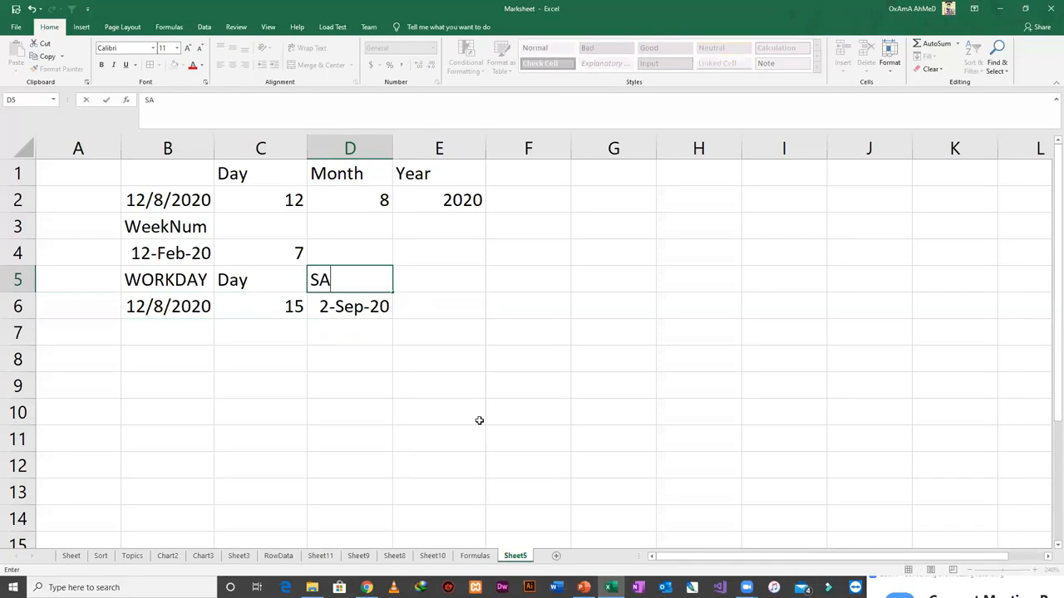
type("T and Sun")
key("Return")
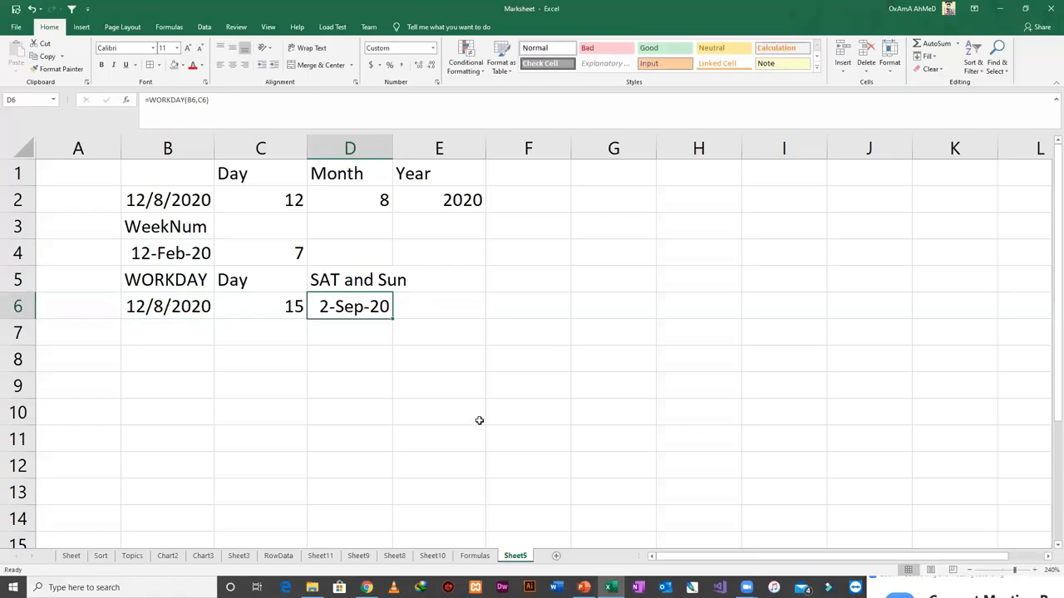
- Widen column D so the heading in D5 fits inside its cell
key("Up")
key("Right")
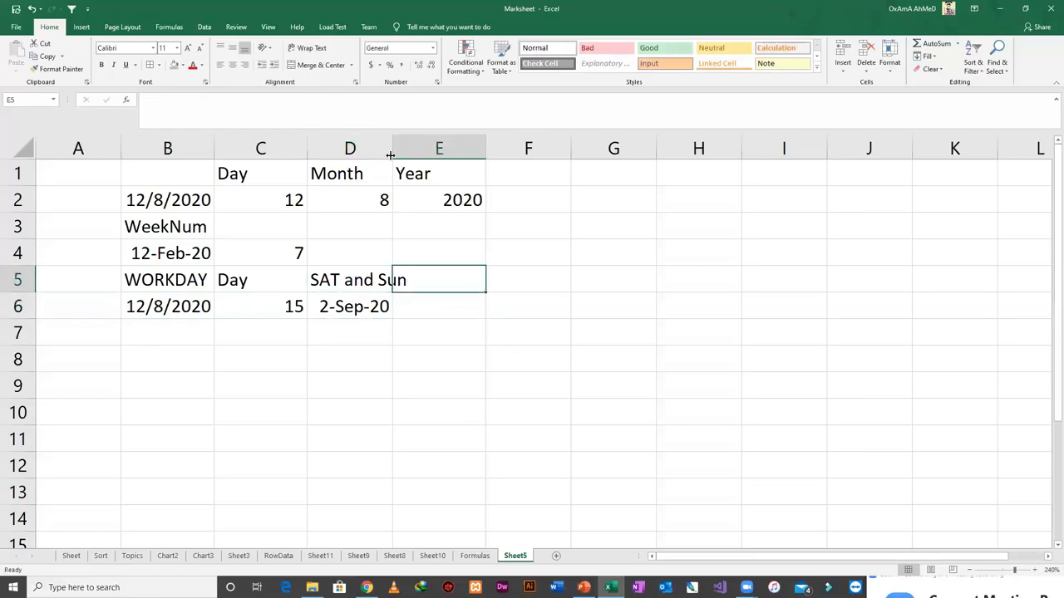
left_click_drag(392, 150, 416, 149)
left_click(381, 280)
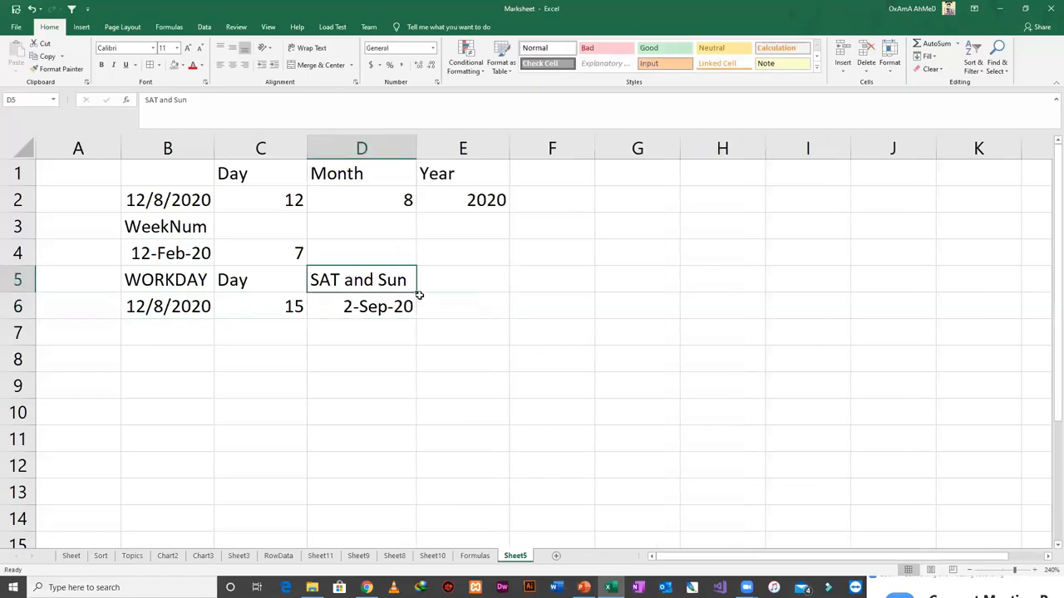
- Examine how the WORKDAY result in D6 relates to the start date and day count beside it
key("Right")
key("Left")
key("Down")
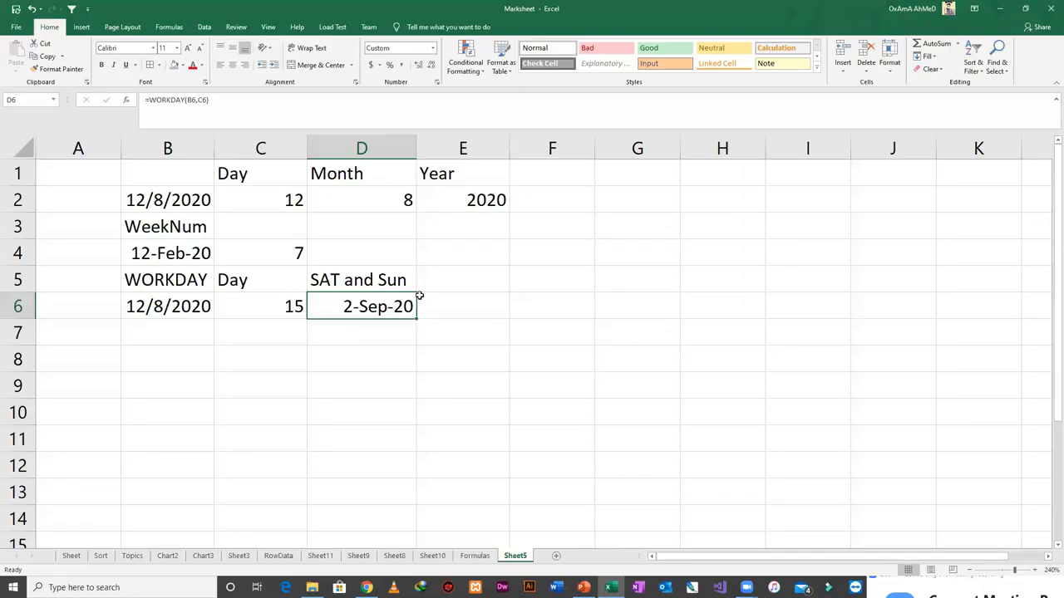
key("Left")
key("Left")
key("Right")
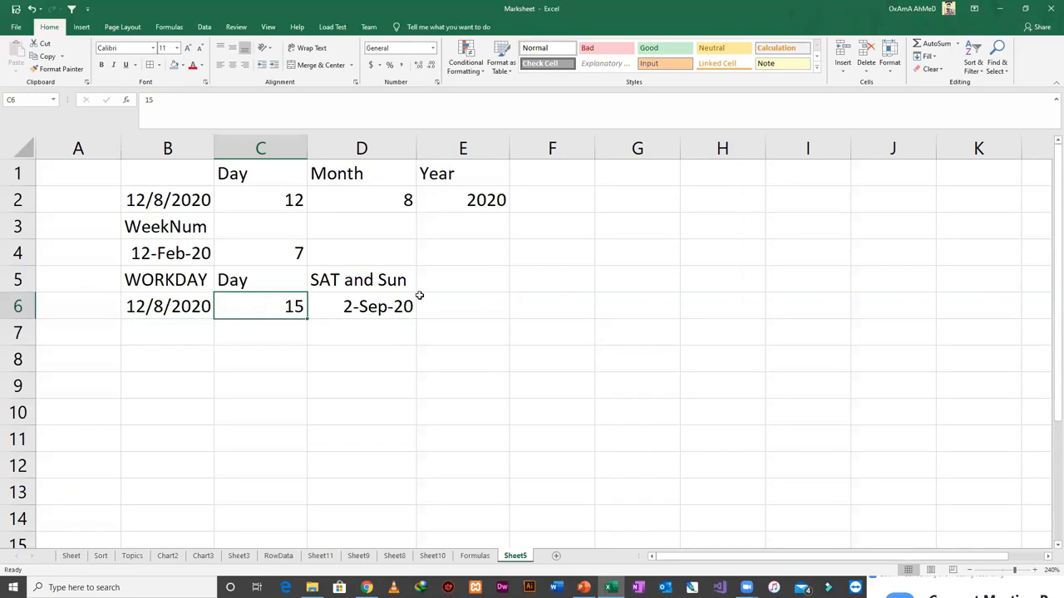
key("Right")
key("Left")
left_click(416, 297)
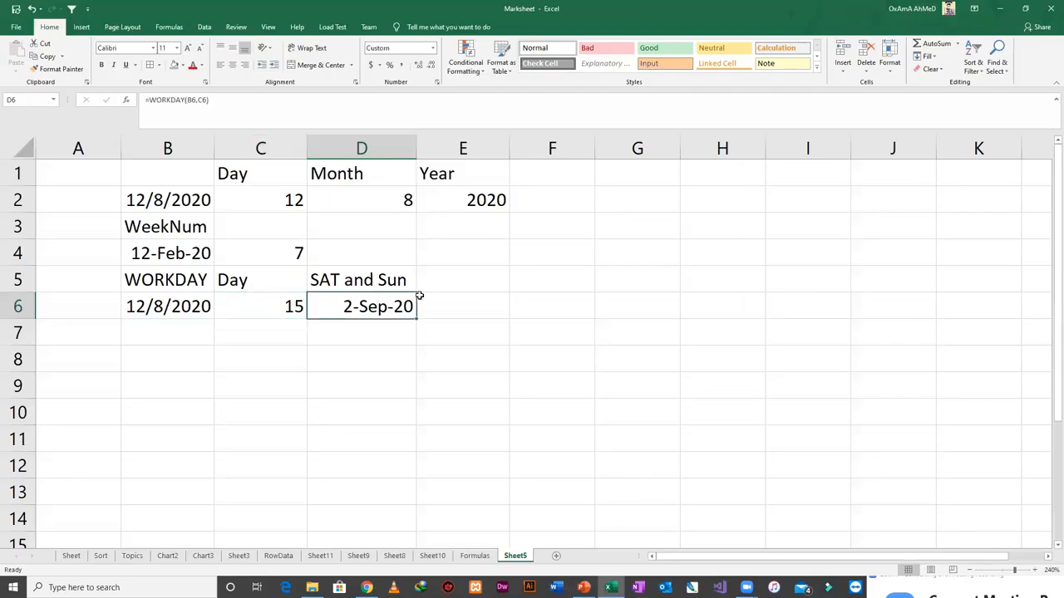
- Make the WORKDAY.INT entry in the list on the Formulas sheet bold
left_click(469, 557)
left_click(426, 392)
left_click(414, 372)
left_click(420, 392)
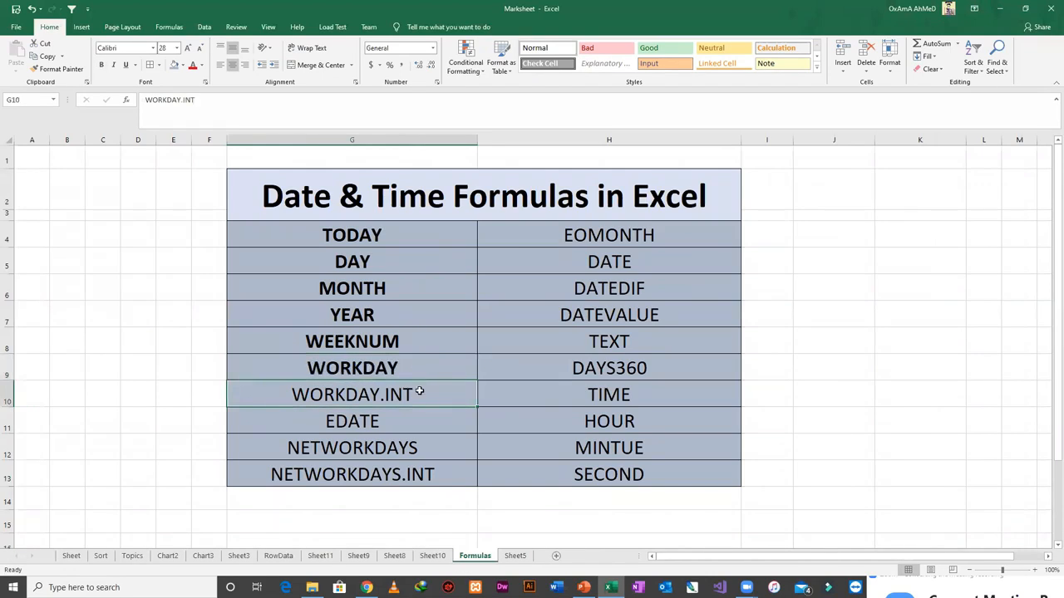
key("ctrl+b")
- Copy the WORKDAY.INT entry from the Formulas sheet and paste it as a value into cell B7 of Sheet5
key("ctrl+c")
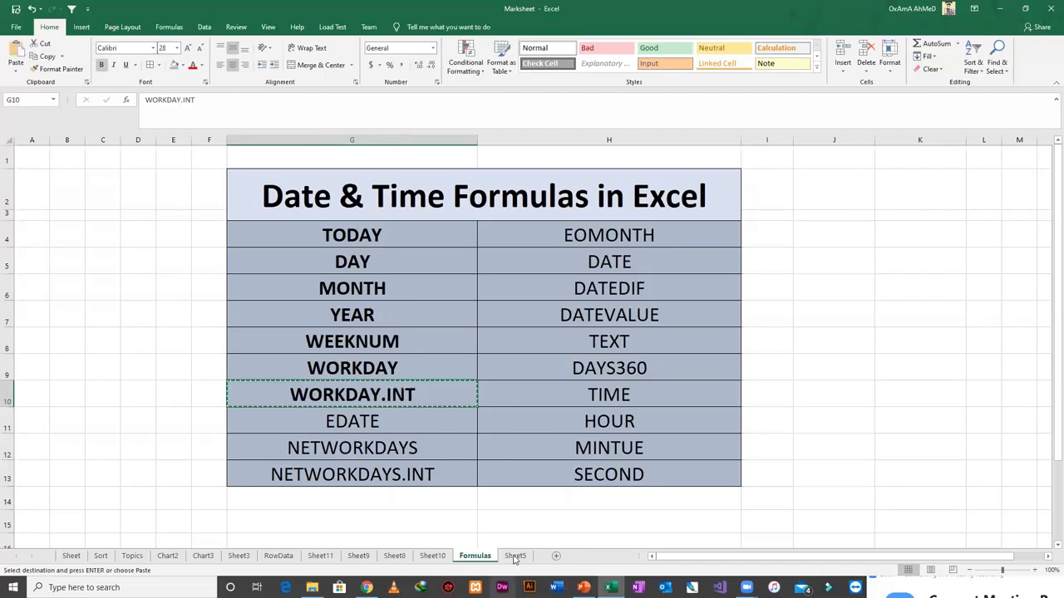
left_click(516, 556)
left_click(174, 333)
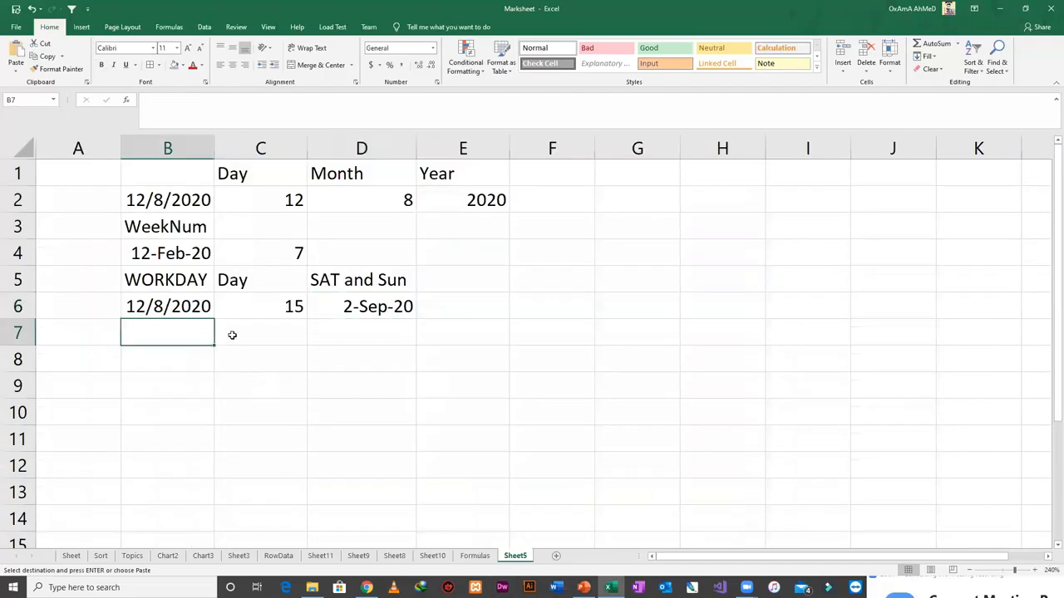
key("ctrl+v")
key("Return")
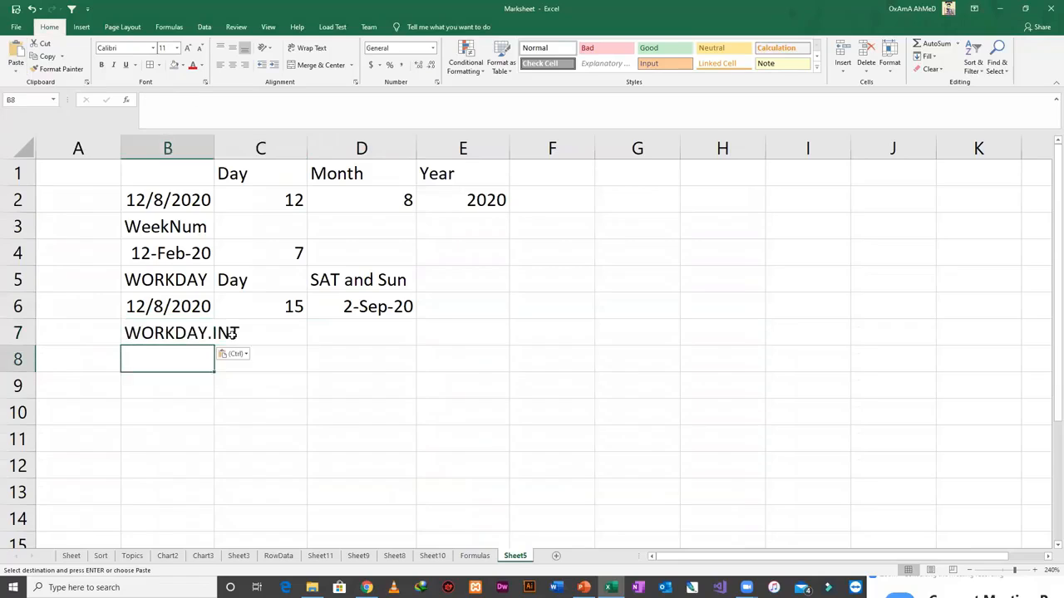
- Copy the start date and day count in B6:C6 and paste them into B8:C8
key("Up")
key("Up")
key("ctrl+c")
key("shift+Right")
key("ctrl+c")
key("Down")
key("Down")
key("ctrl+v")
- Enter =WORKDAY.INTL(B8,C8,11) in cell D8, with Sunday as the only weekend day, and format the result as a date
key("Right")
key("Right")
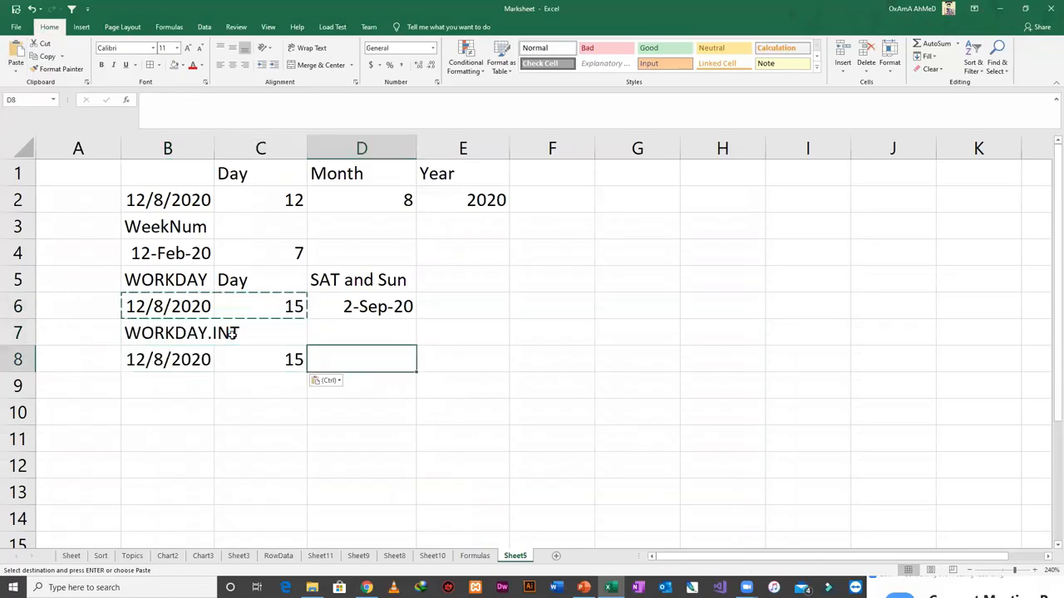
type("=")
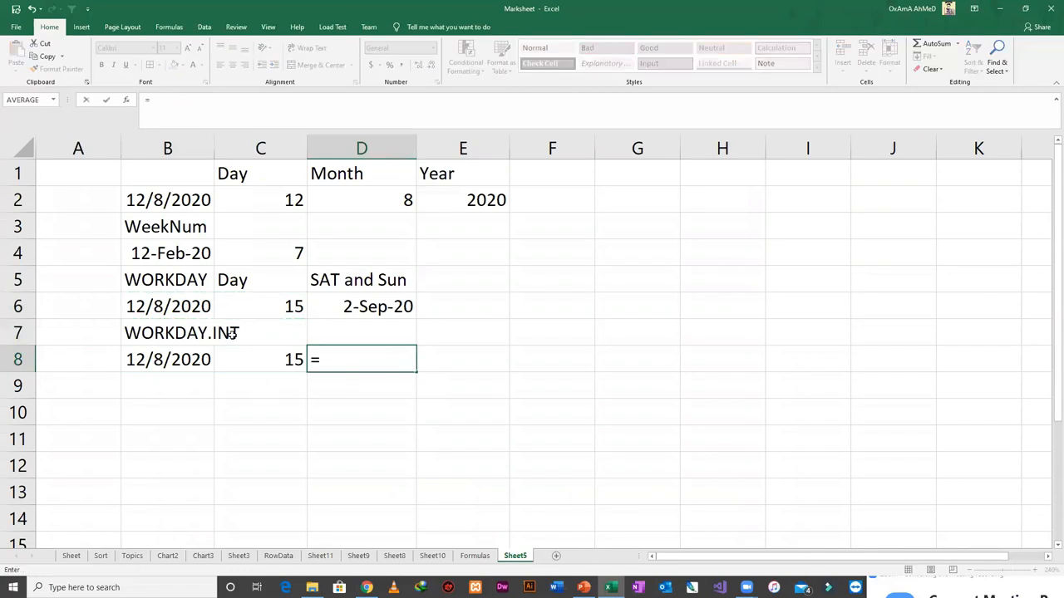
type("wo")
key("Down")
key("Tab")
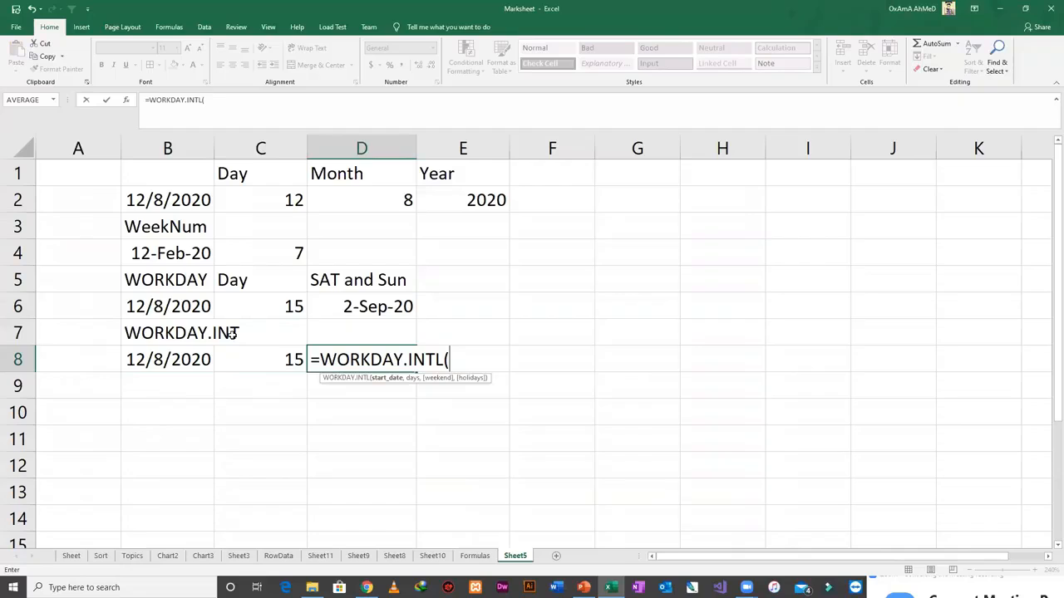
key("Left")
key("Left")
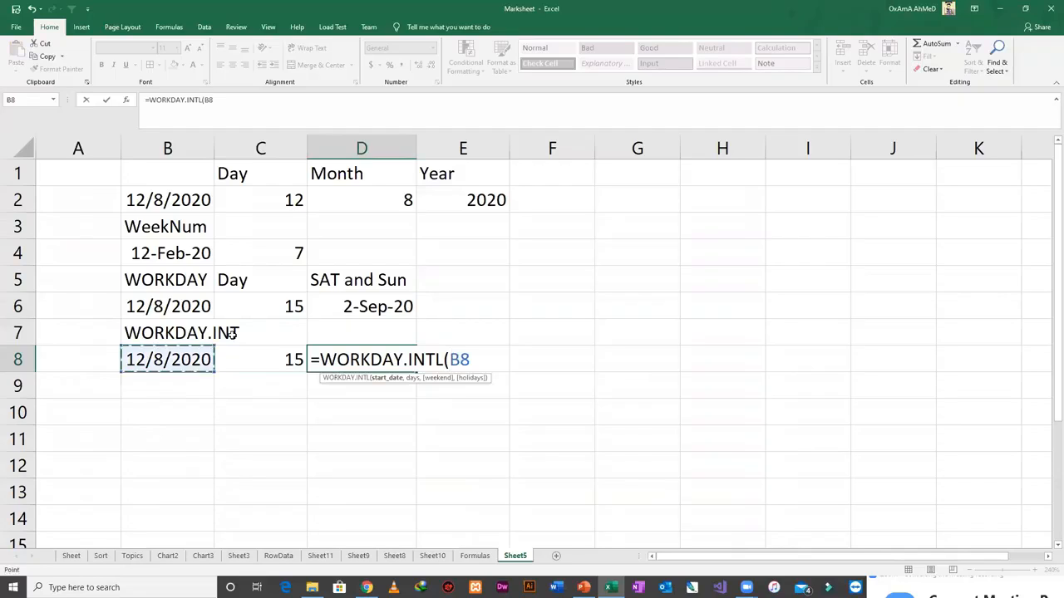
type(",")
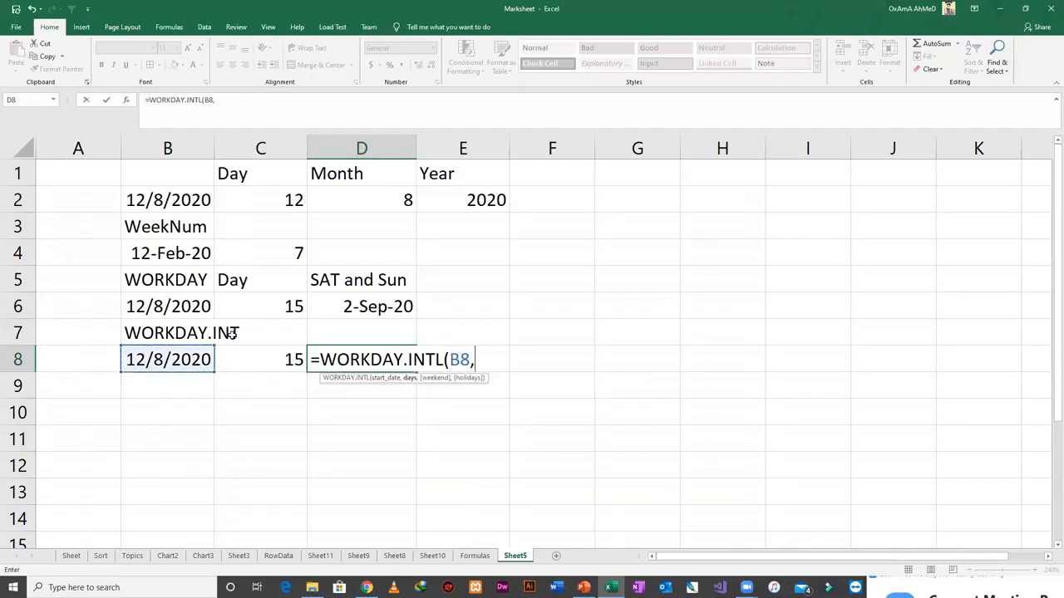
key("Left")
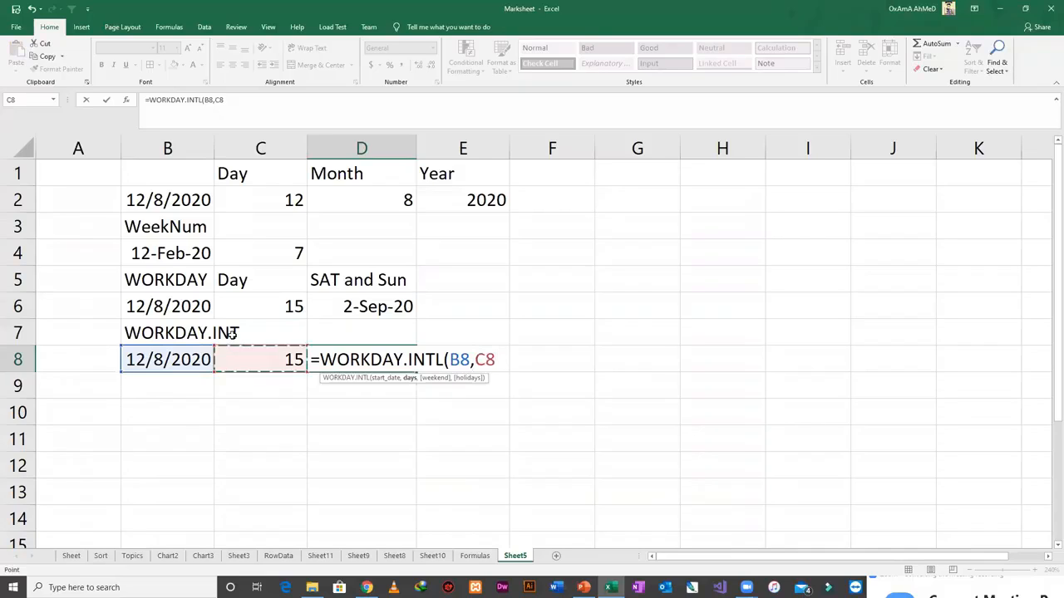
type(",")
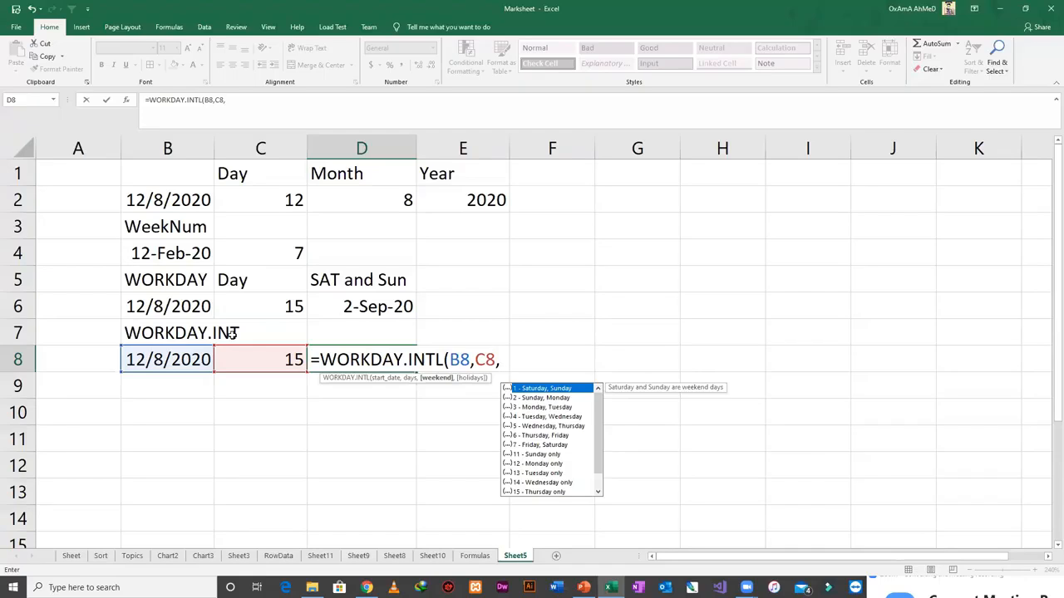
key("Down")
key("Down")
key("Down")
key("Down")
key("Down")
key("Down")
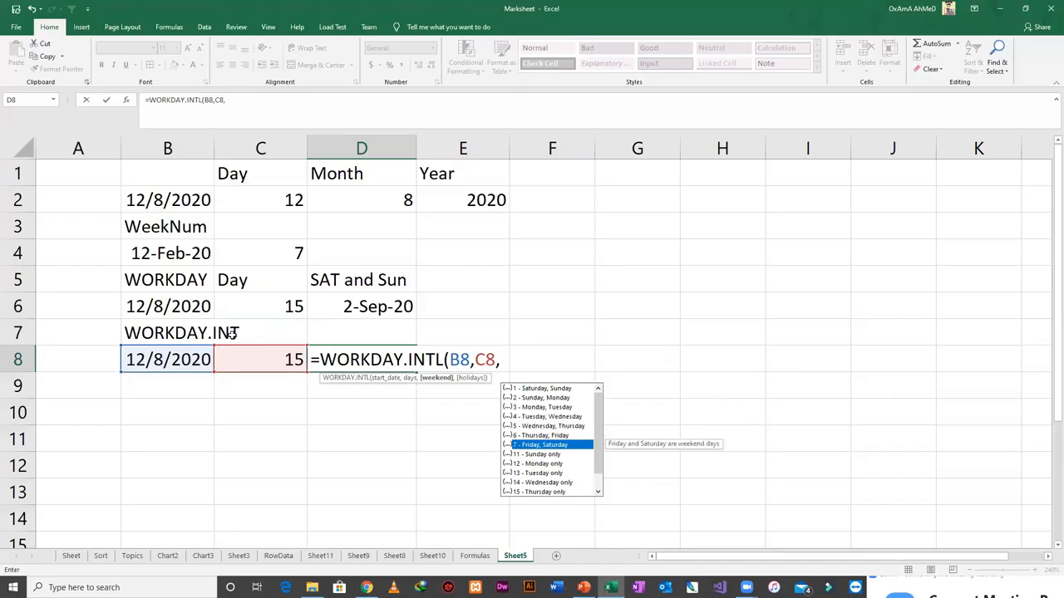
key("Down")
type("11")
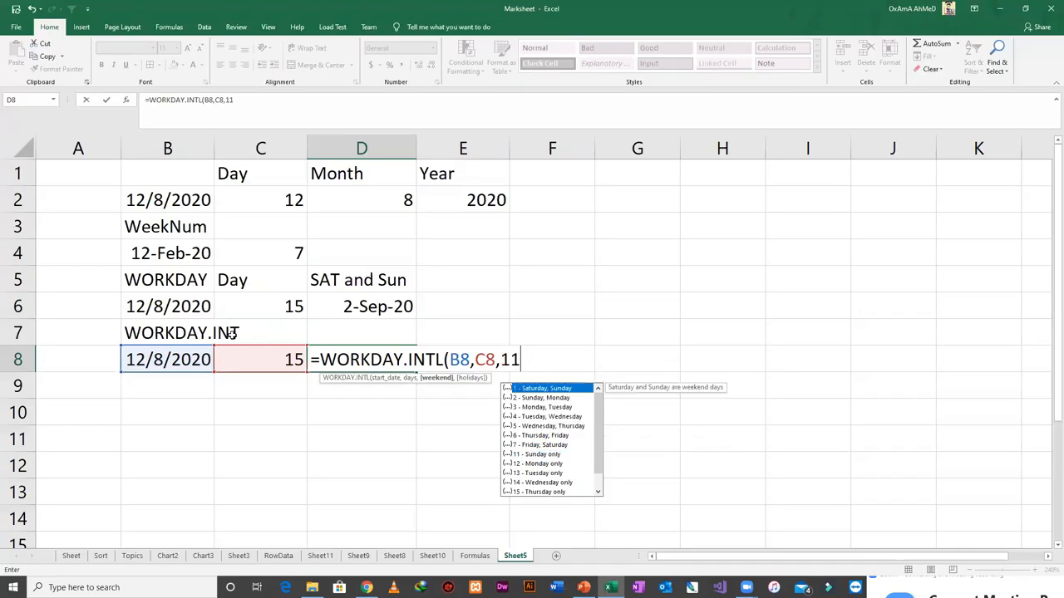
key("Return")
key("Up")
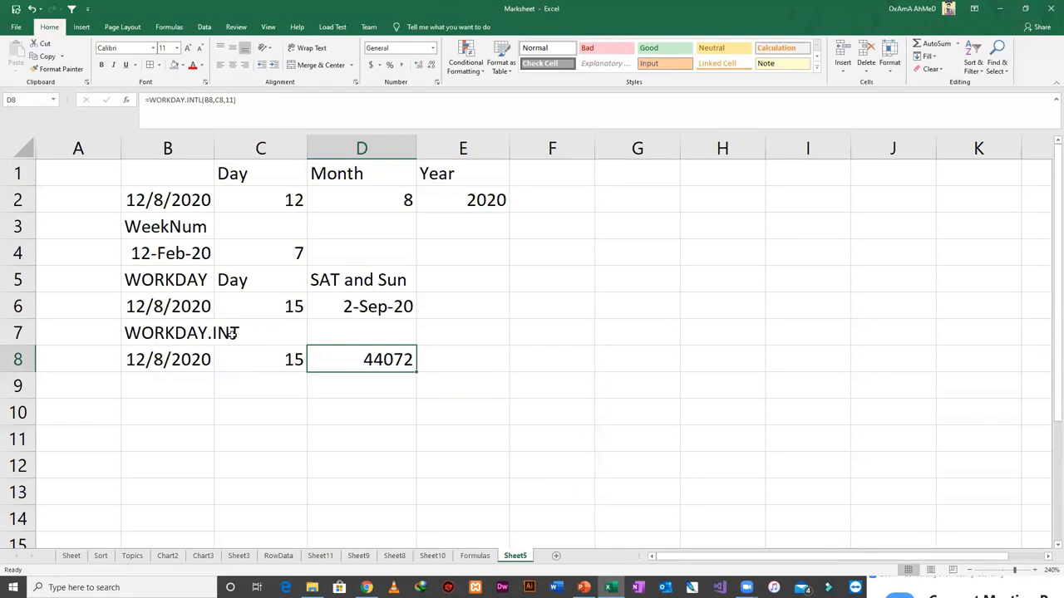
key("ctrl+shift+3")
- Compare the WORKDAY.INTL result in D8 with the WORKDAY result in D6
key("Right")
key("Left")
key("Up")
key("Up")
key("Down")
key("Down")
key("Up")
key("Up")
key("Up")
key("Down")
key("Down")
key("Down")
key("Up")
key("Up")
key("Down")
key("Down")
key("Down")
key("Up")
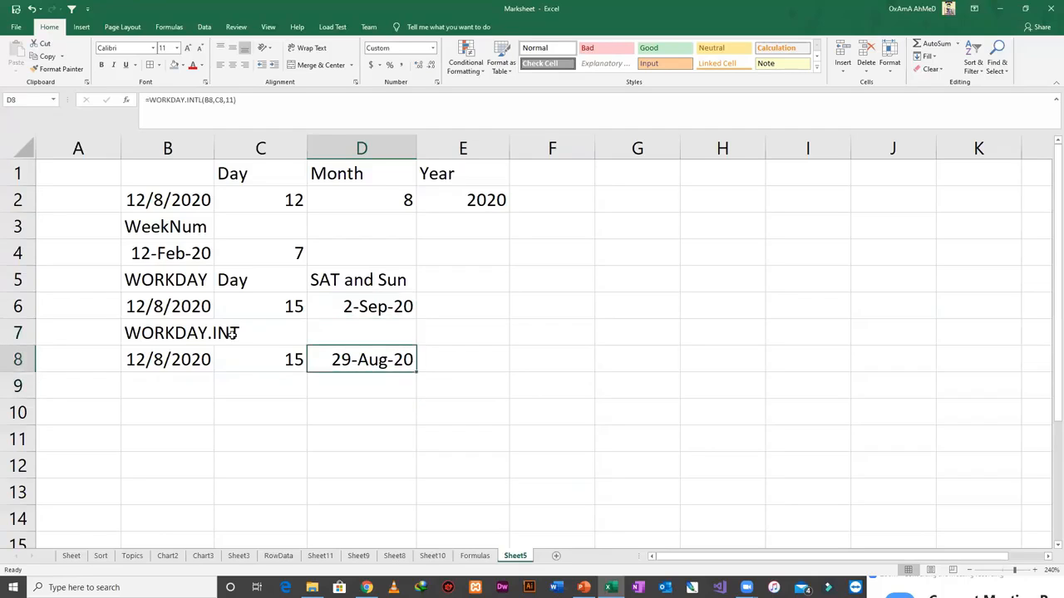
key("Up")
key("Up")
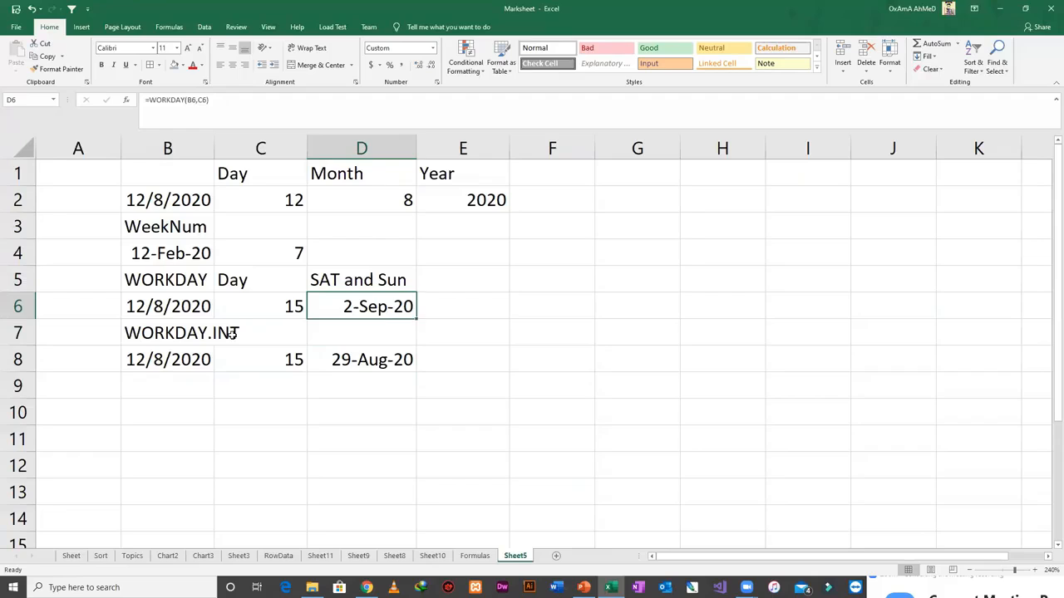
key("Left")
key("Right")
key("Down")
key("Down")
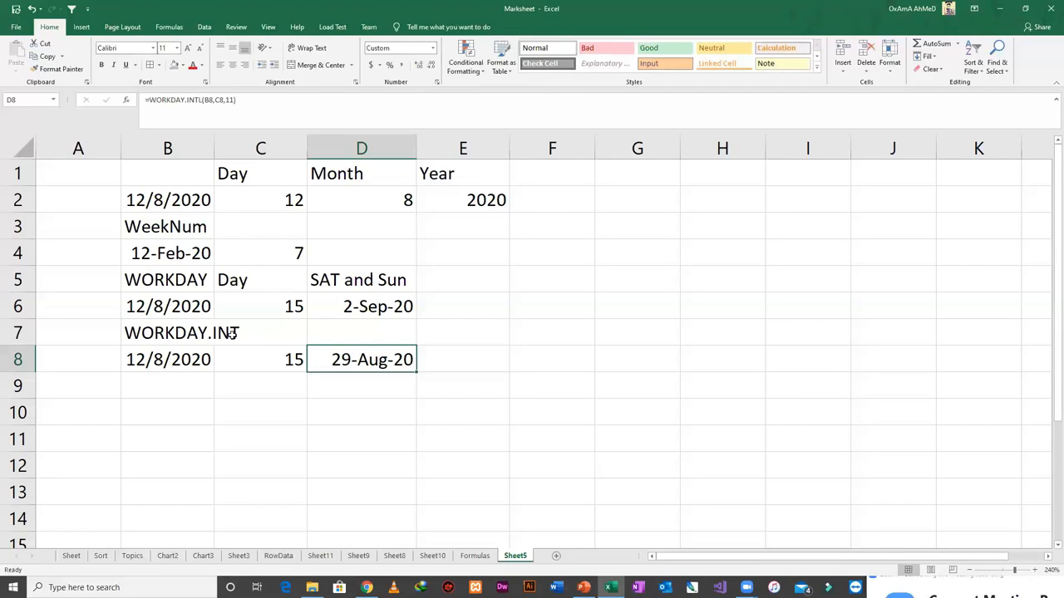
key("Right")
key("Left")
key("Up")
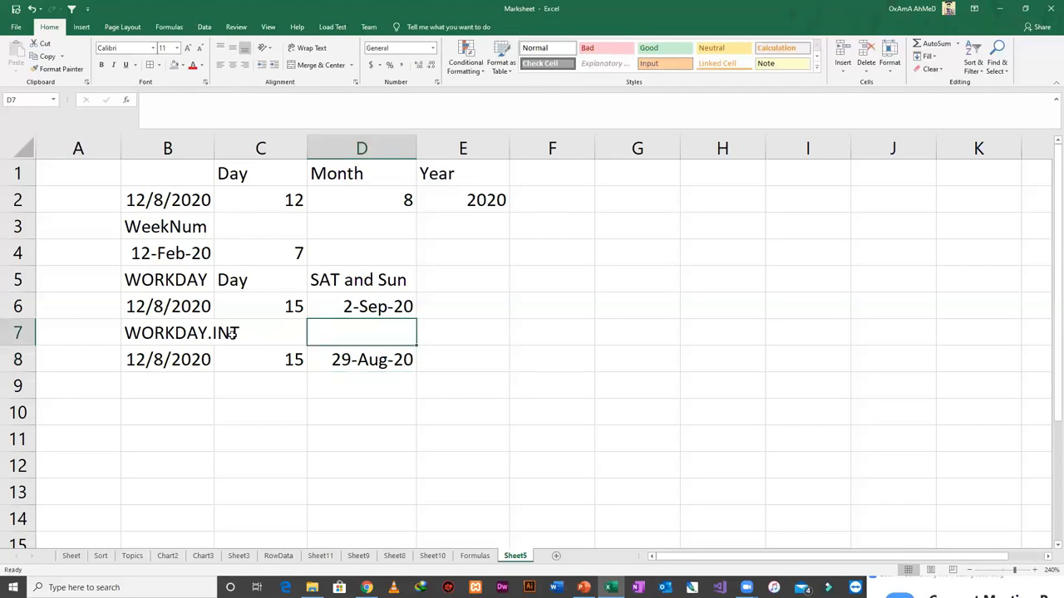
key("Left")
key("Right")
key("Down")
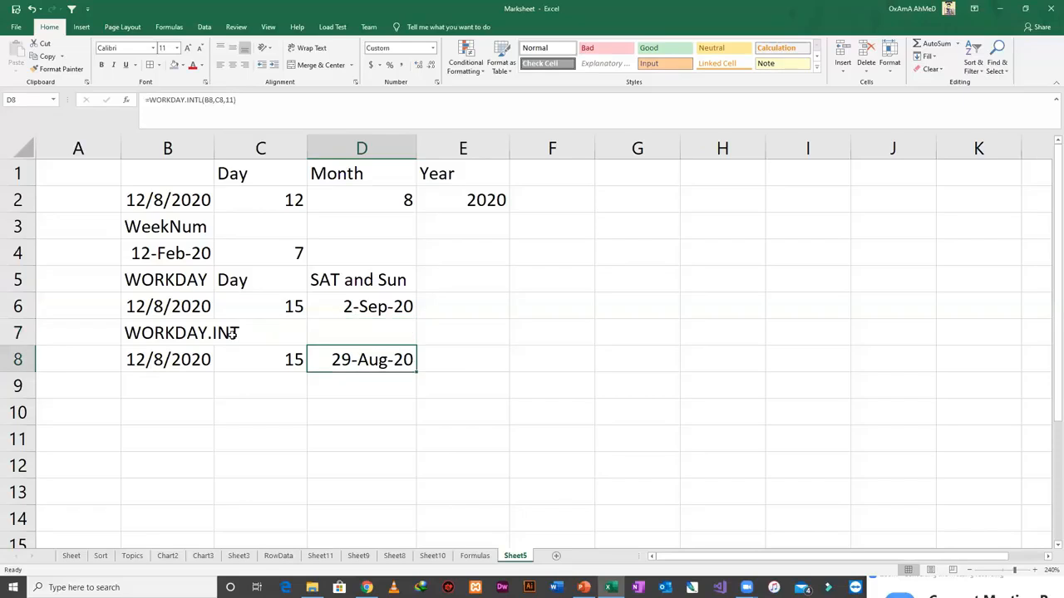
key("F2")
key("BackSpace")
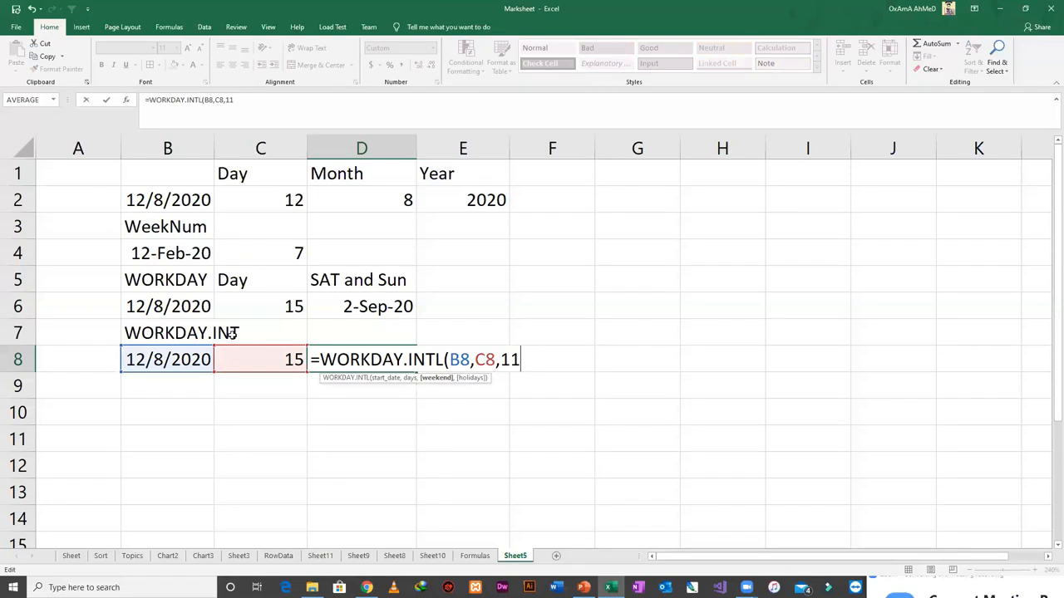
type(",hj")
key("BackSpace")
key("BackSpace")
key("ctrl+Return")
- Enter the holiday date 14/8/2020 in cell B9, below the WORKDAY.INT start date
key("Left")
key("Left")
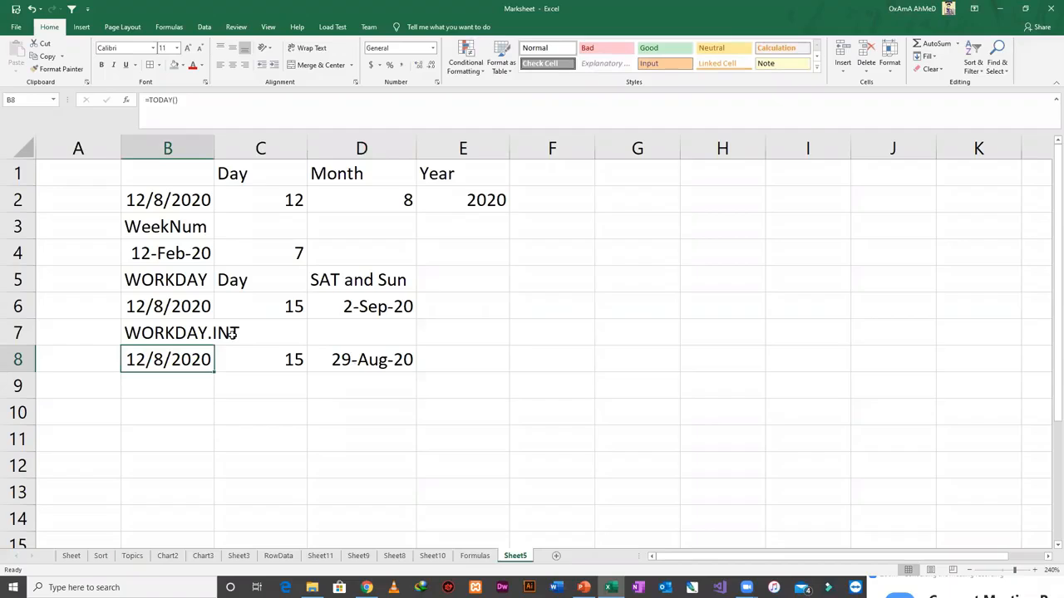
key("Down")
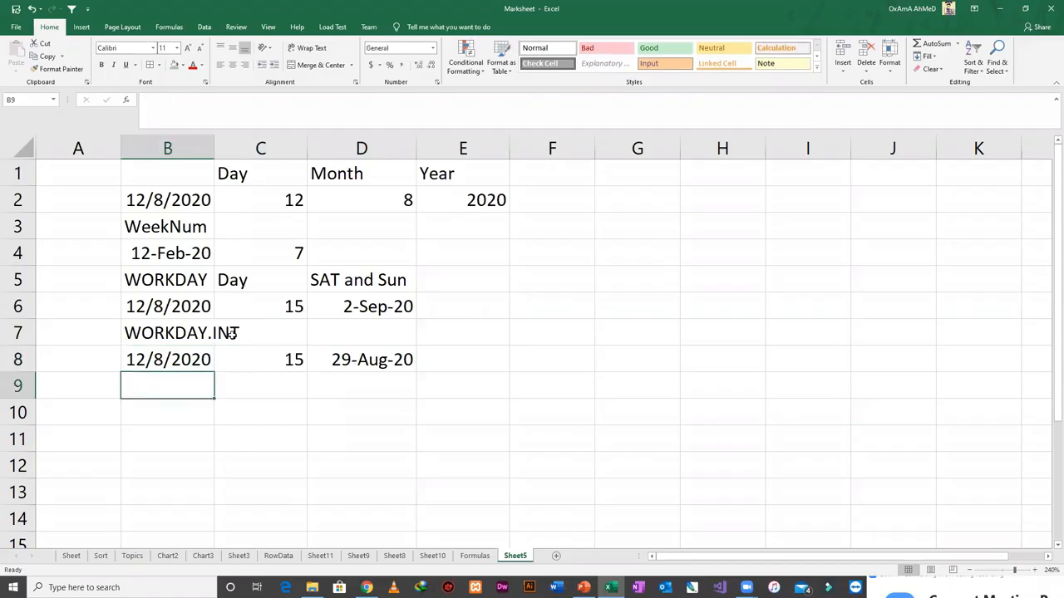
type("14")
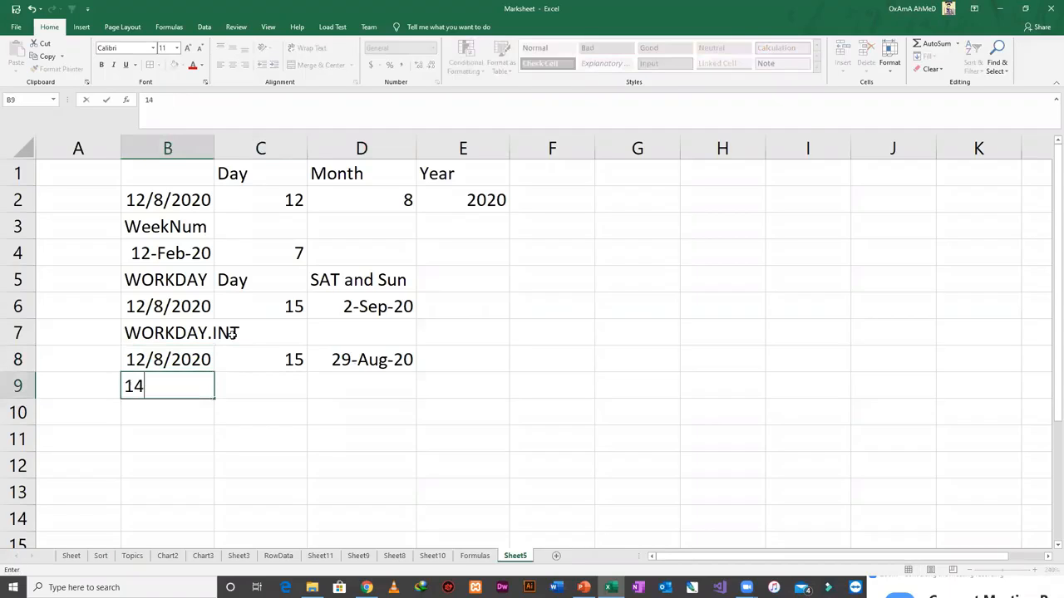
type("/8/2020")
key("Tab")
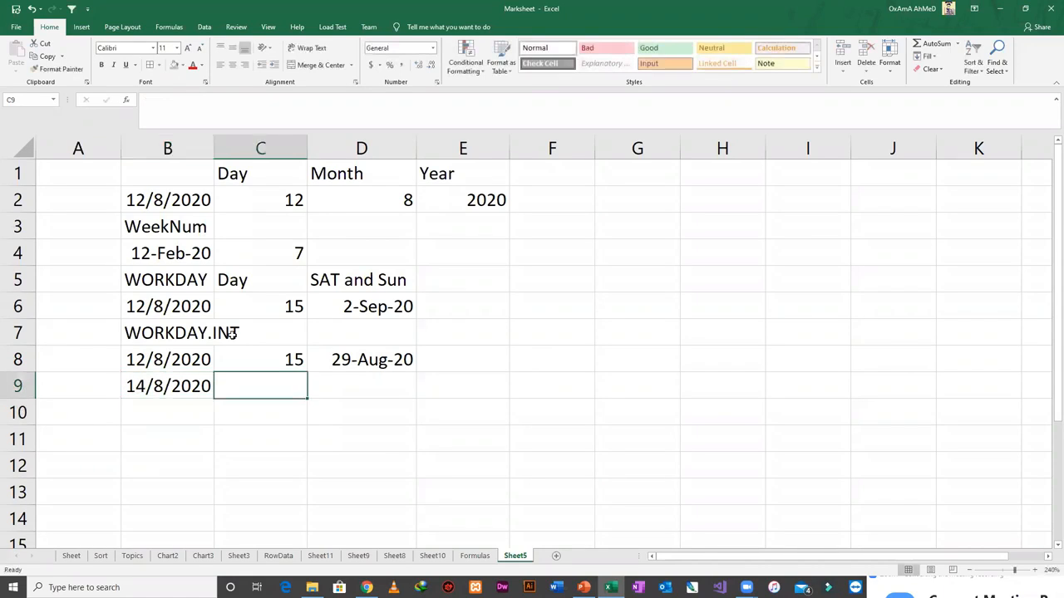
- Try extending the WORKDAY.INTL formula in D8 with B9 as its holidays argument, and undo that change
key("Up")
key("Right")
key("F2")
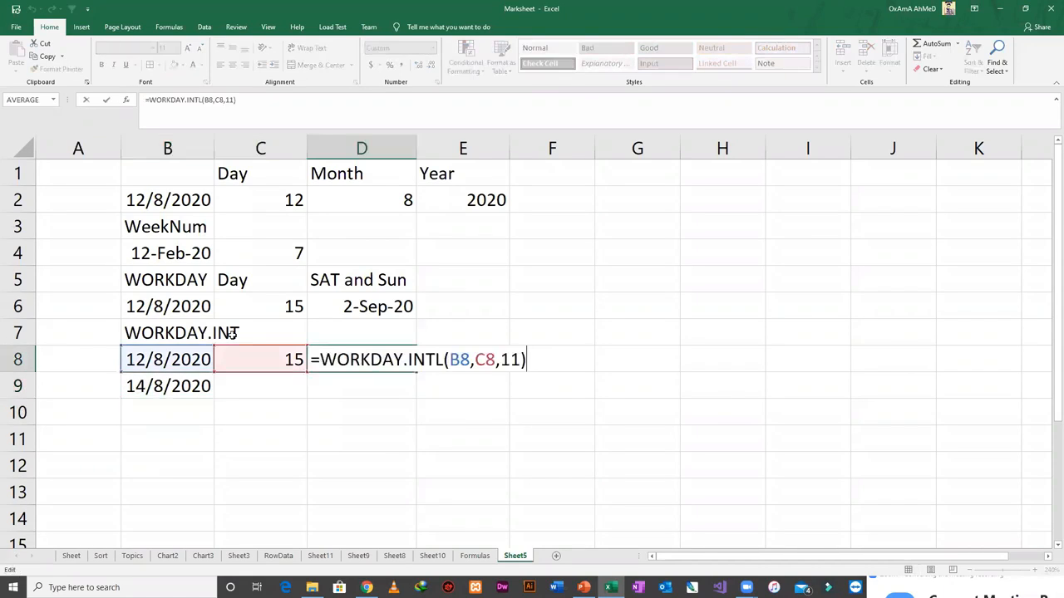
key("BackSpace")
type(",")
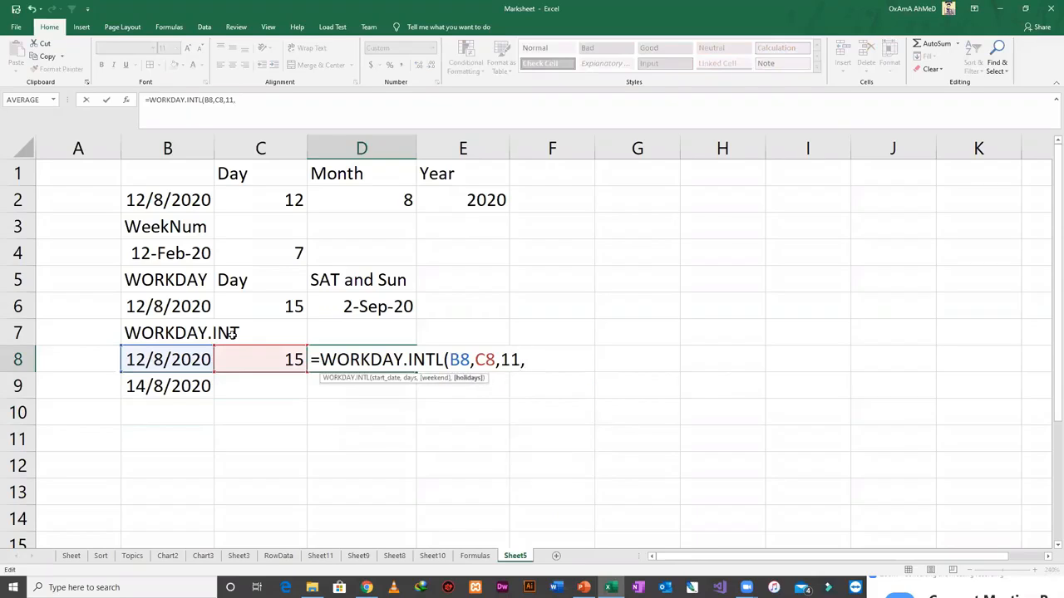
type("B")
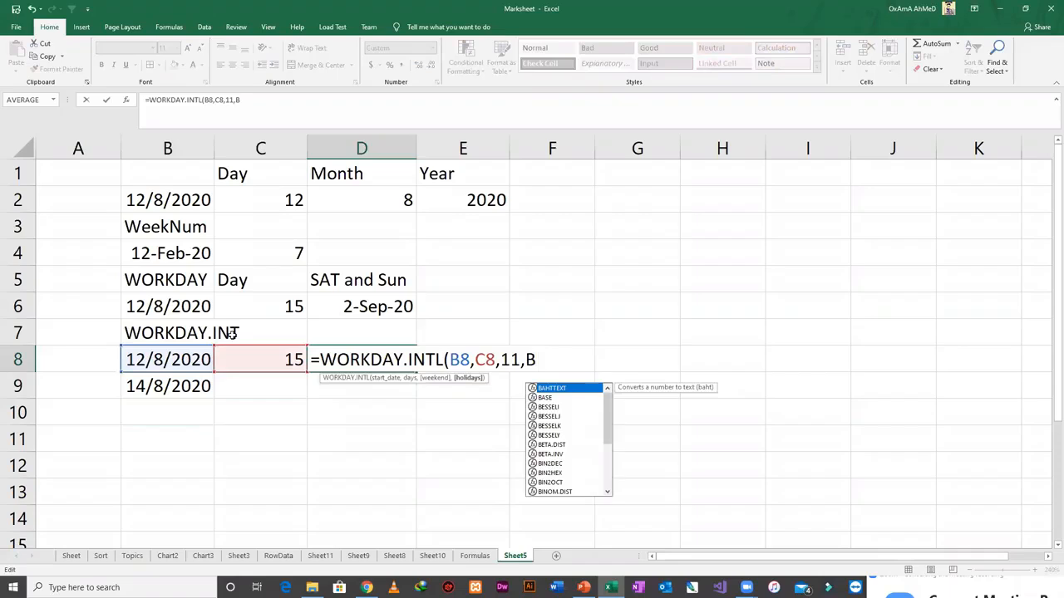
type("9")
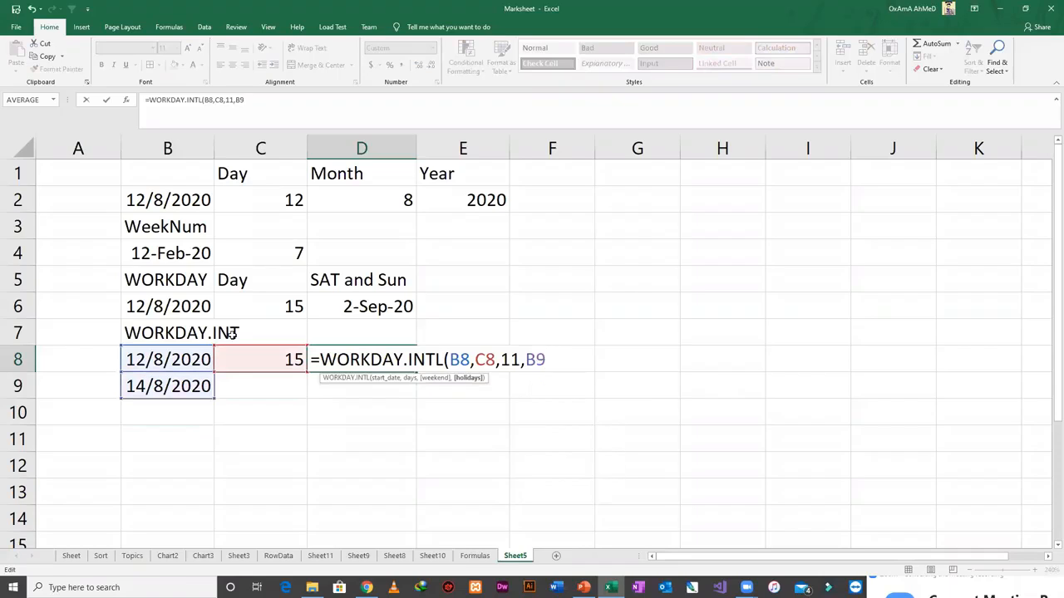
key("Return")
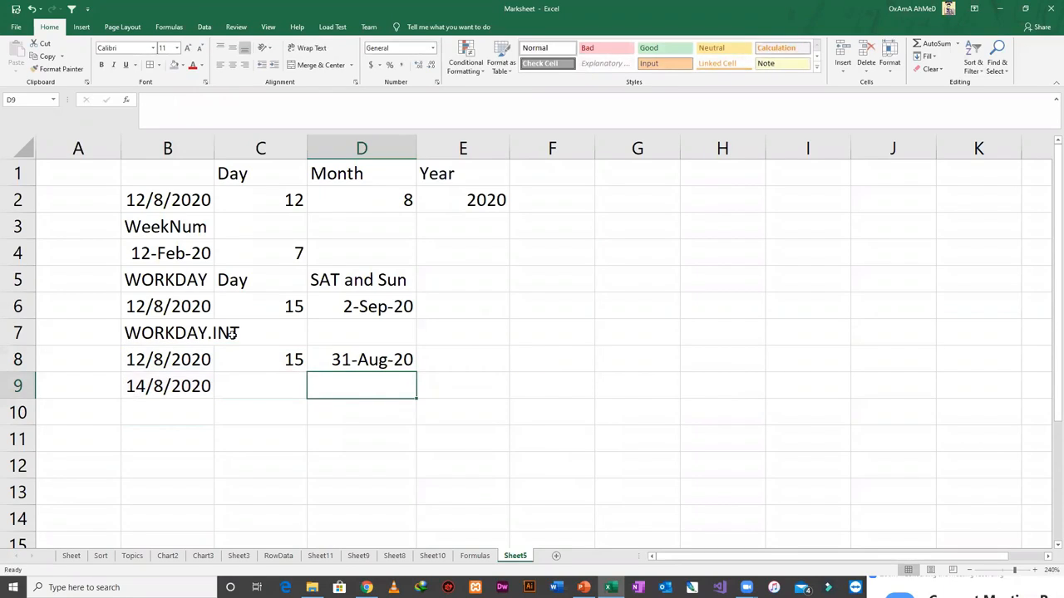
key("Up")
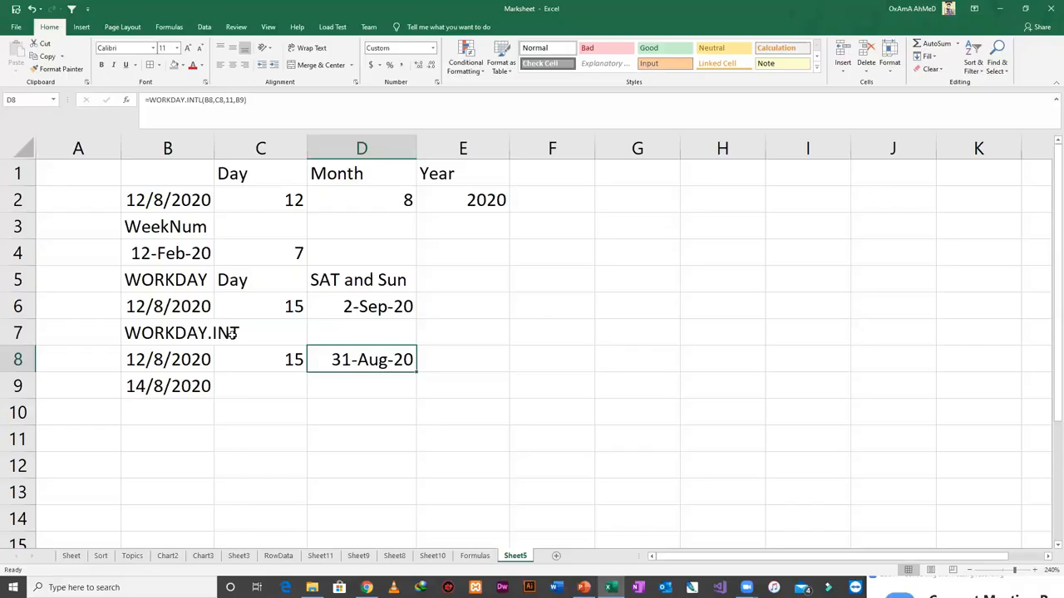
key("ctrl+z")
- Examine the arguments of the WORKDAY.INTL formula in D8 and of the WORKDAY formula in D6
key("F2")
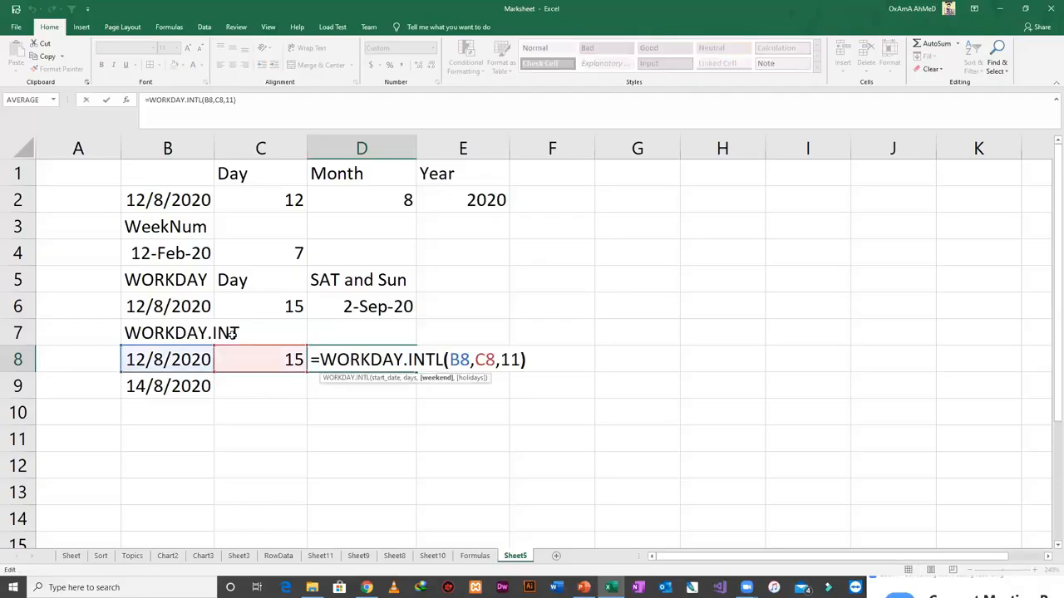
key("Tab")
key("Up")
key("Up")
key("Left")
key("Right")
key("Left")
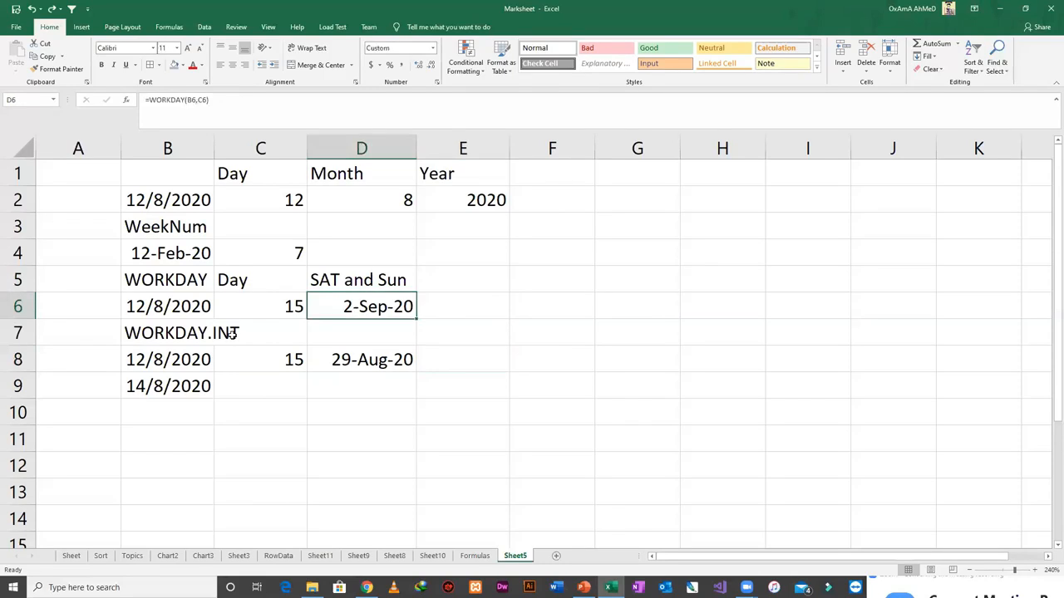
key("F2")
key("BackSpace")
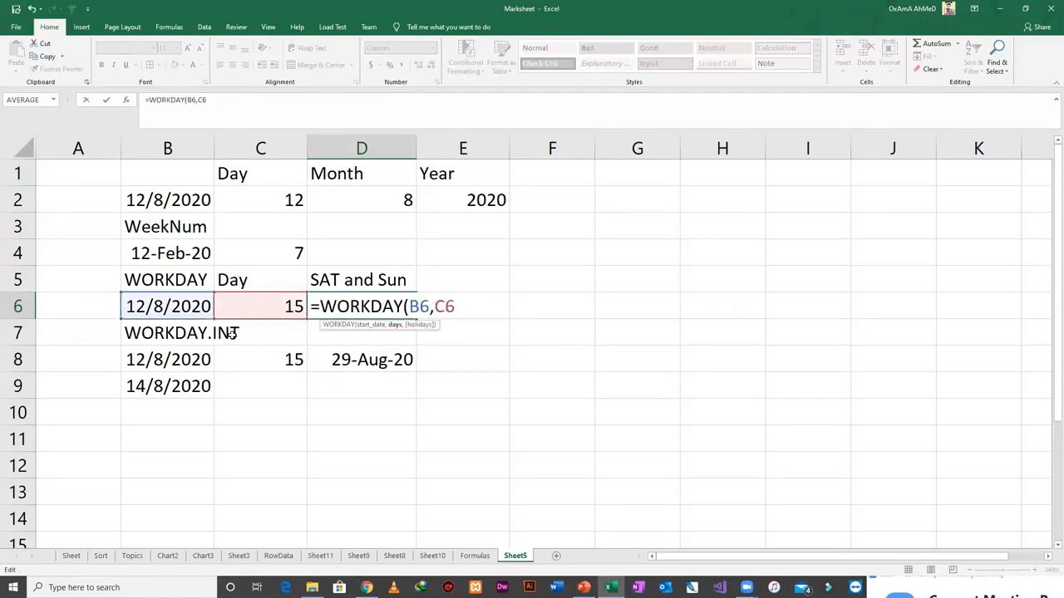
key("ctrl+Return")
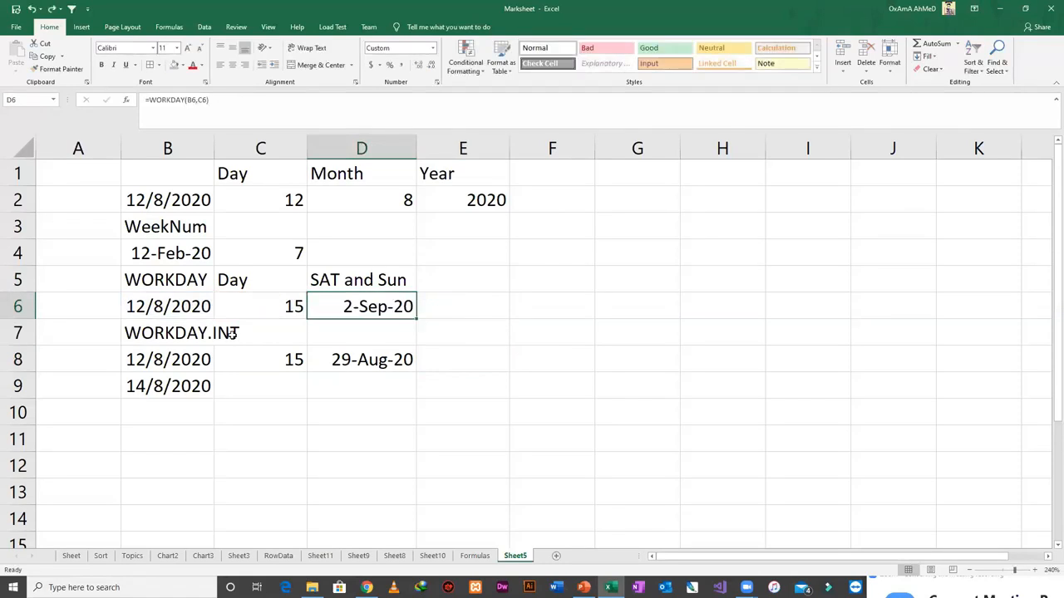
key("Up")
key("Left")
key("Left")
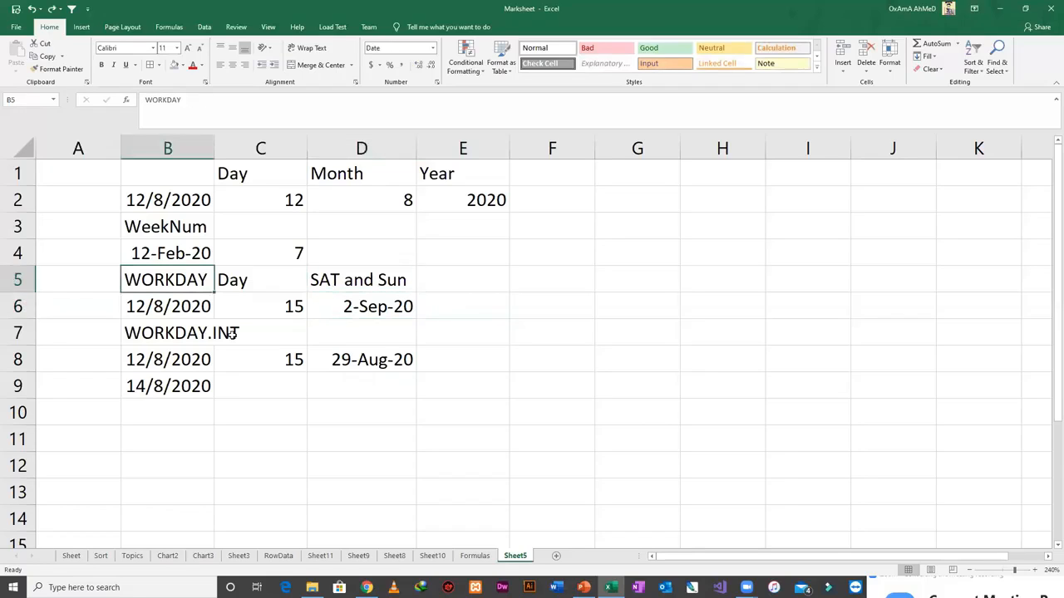
key("Down")
key("Down")
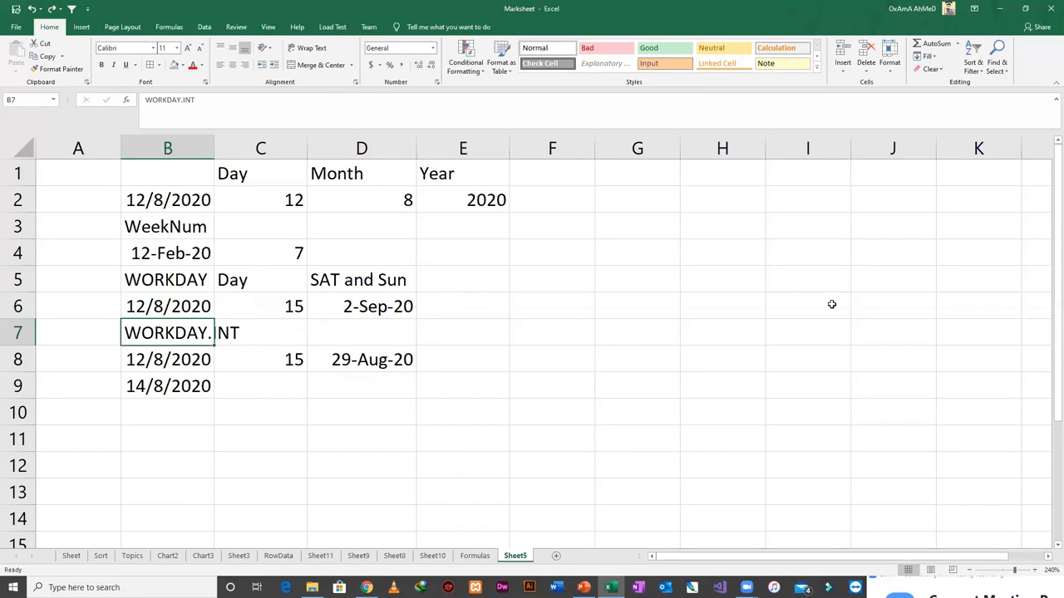
- Copy the EDATE function name into cell B10 as the next heading
key("ctrl+c")
left_click(188, 407)
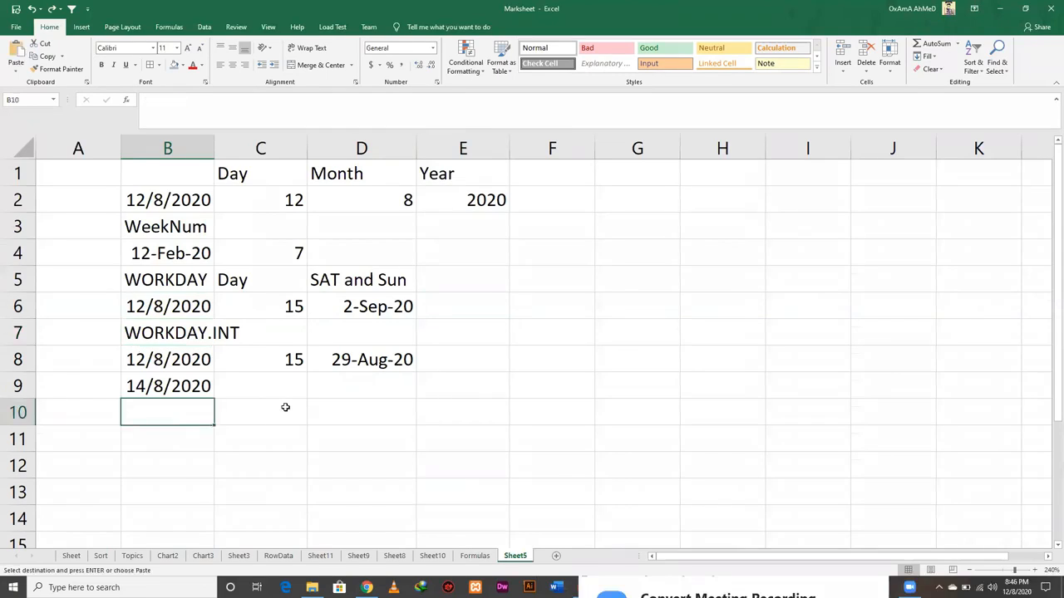
key("ctrl+v")
left_click(285, 407)
key("Down")
key("Left")
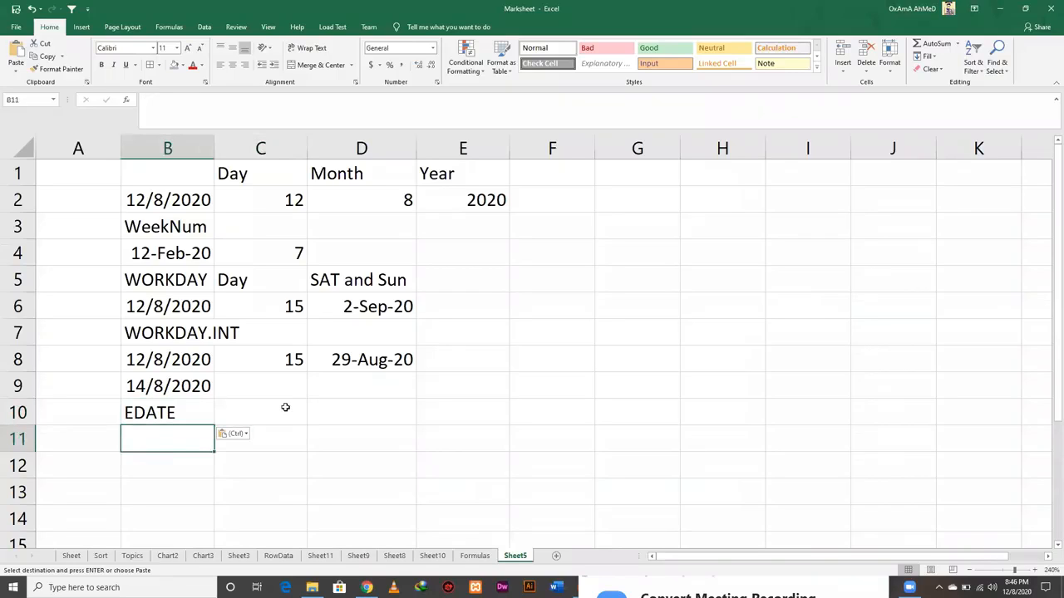
- Copy the TODAY-based start date from B8 into cell B11 under the EDATE heading
key("Up")
key("Up")
key("Up")
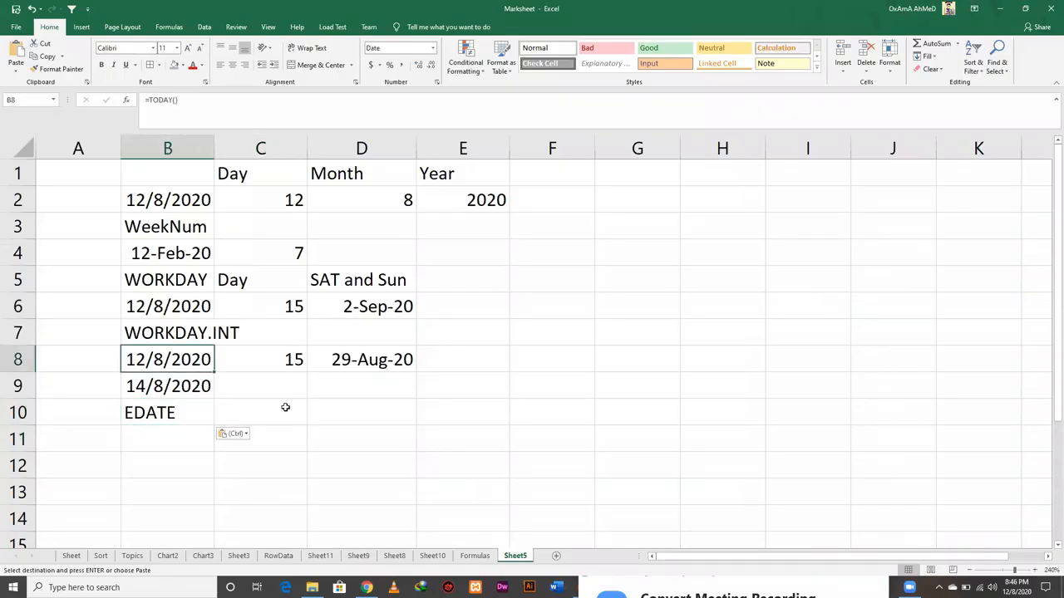
key("ctrl+c")
key("Down")
key("Down")
key("Down")
key("ctrl+v")
- Enter the heading Day in cell C7, above the WORKDAY.INT day count
left_click(285, 407)
key("Up")
key("Up")
key("Up")
type("Da")
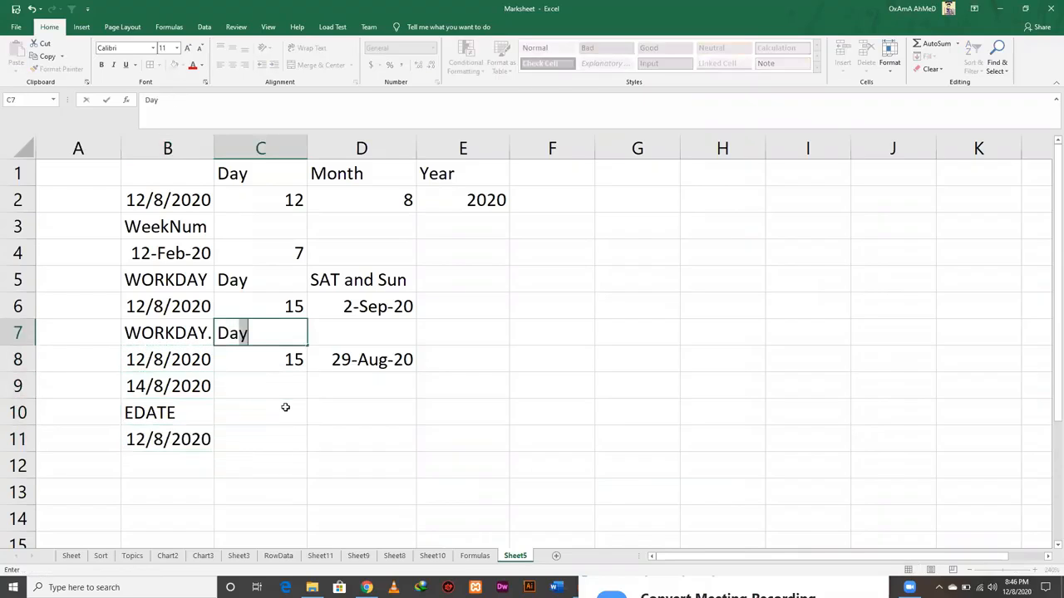
key("Return")
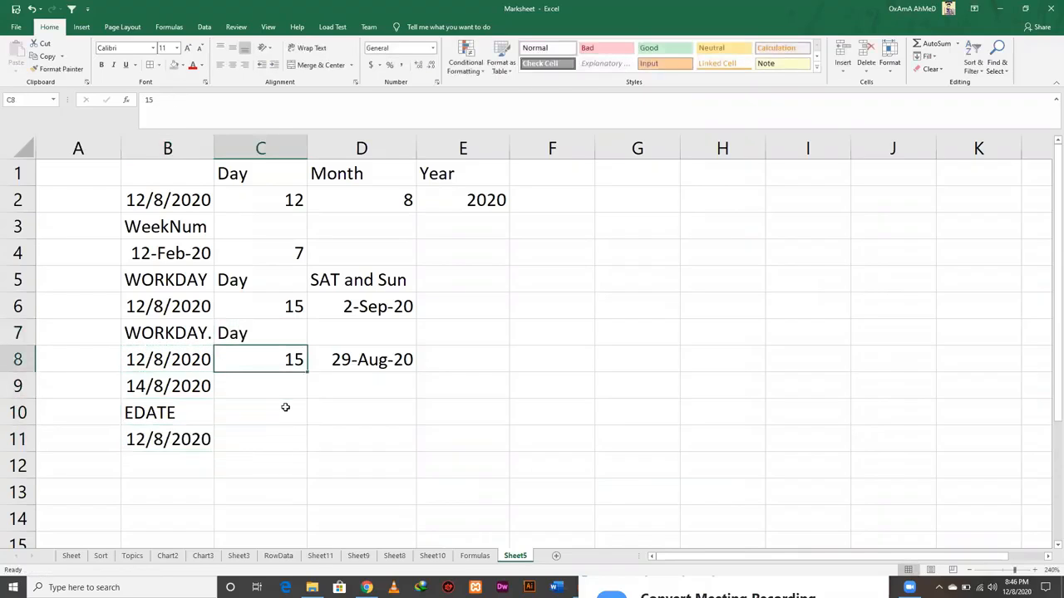
- Autofit the width of column B so that the WORKDAY.INT heading fits
double_click(211, 145)
left_click(296, 341)
left_click(216, 407)
left_click(291, 334)
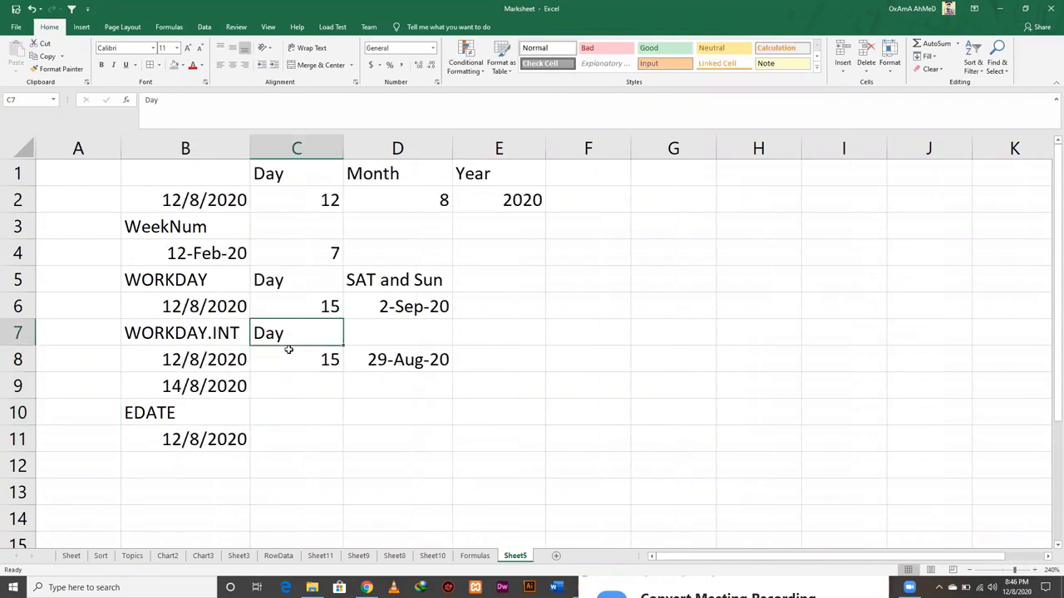
- Enter the heading Month in C10 and the month count 2 in C11 for the EDATE example
left_click(289, 350)
key("Down")
key("Down")
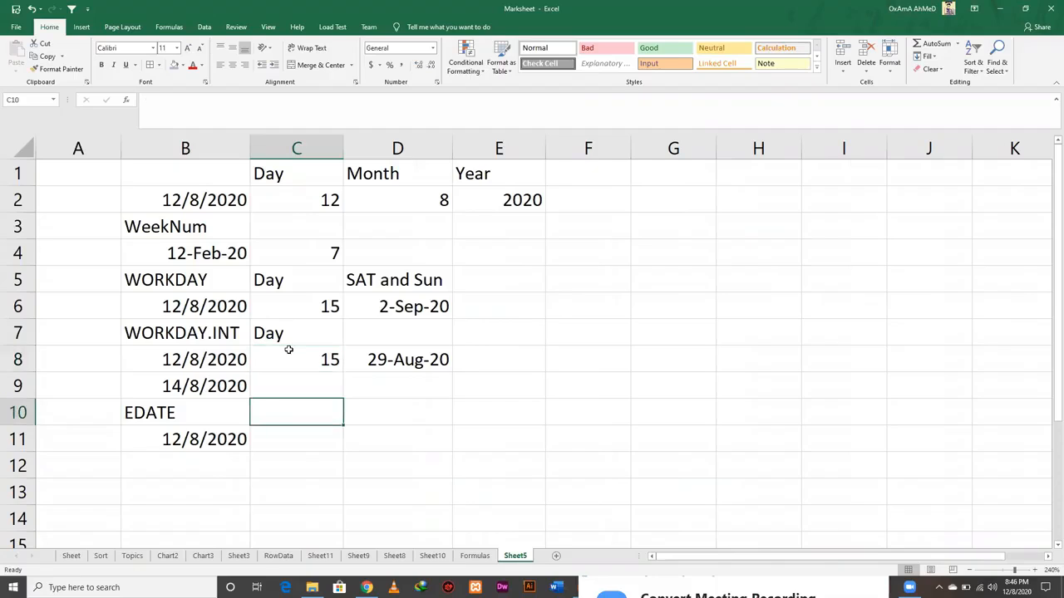
type("Month")
key("Return")
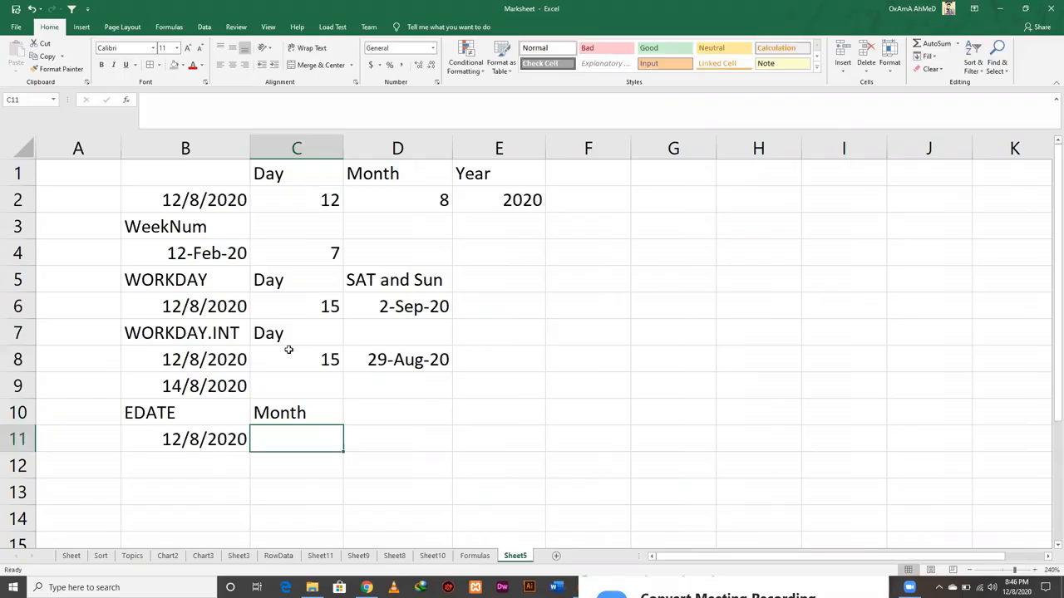
type("2")
key("Tab")
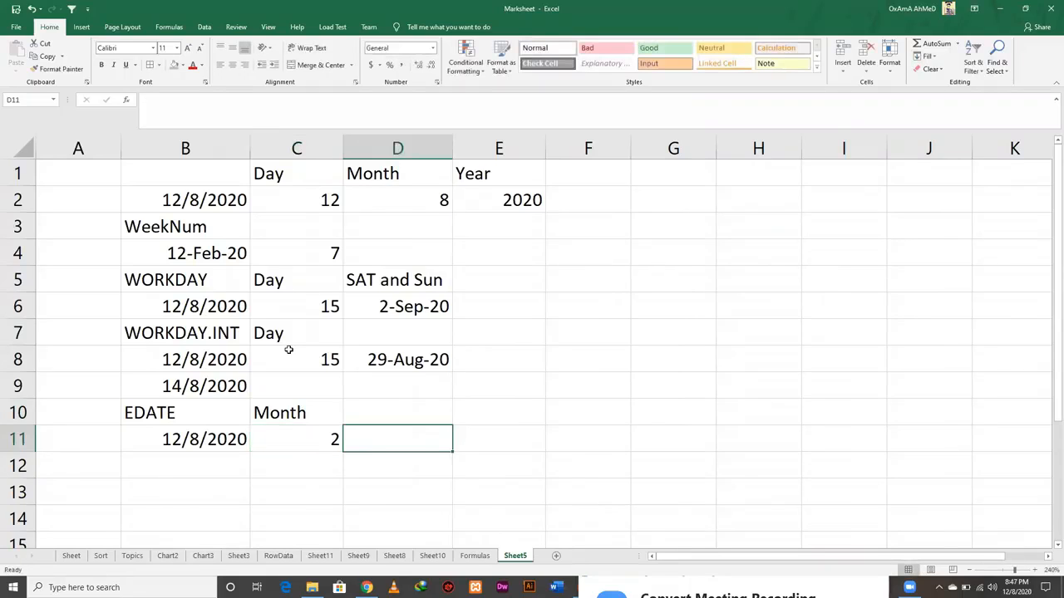
- Enter =EDATE(B11,C11) in cell D11 and format the result as a day-month-year date
type("=eda")
key("Tab")
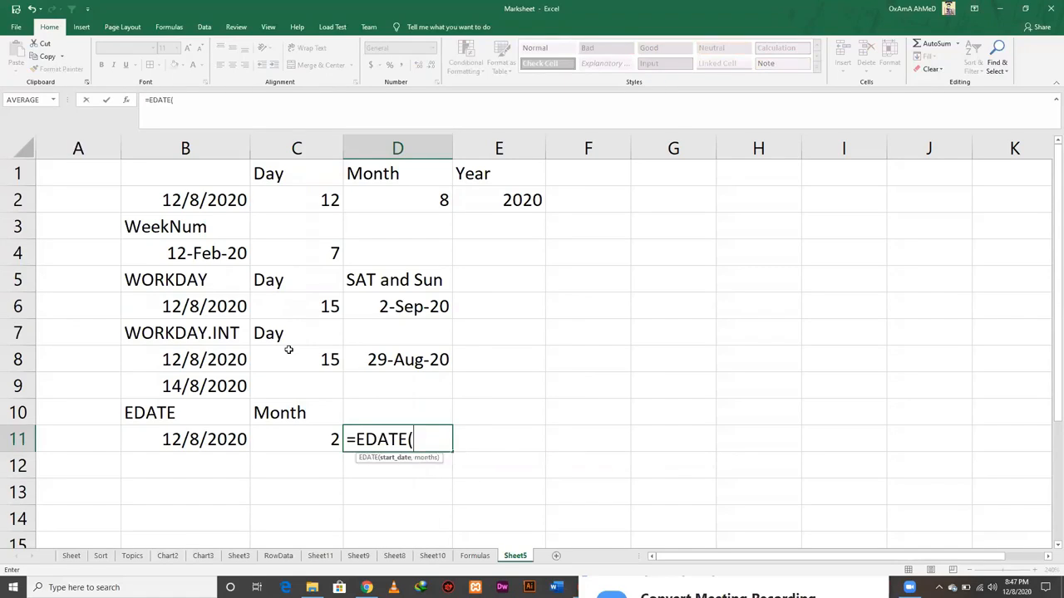
key("Left")
key("Left")
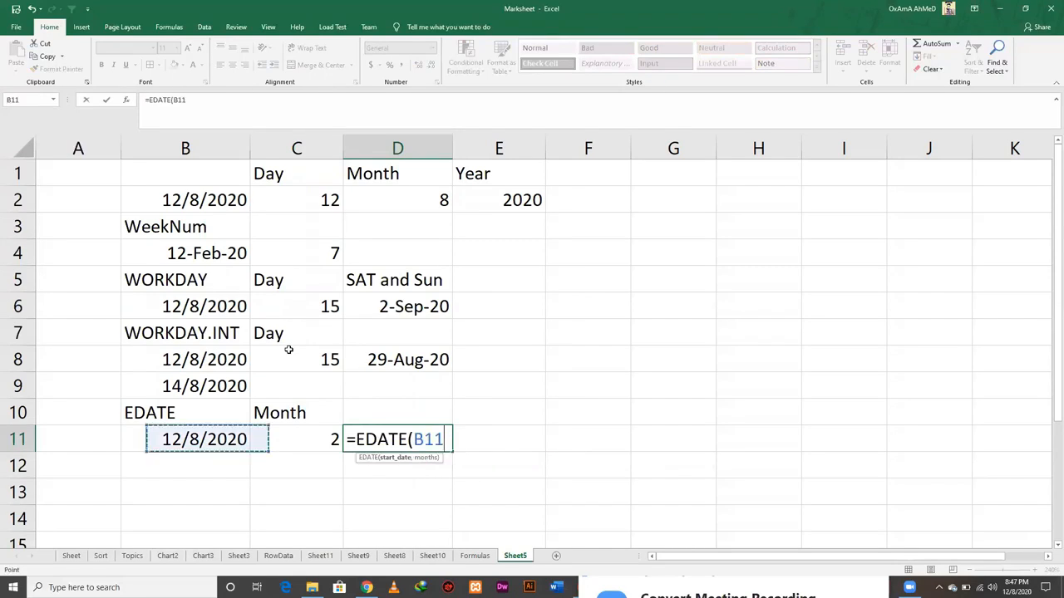
type(",")
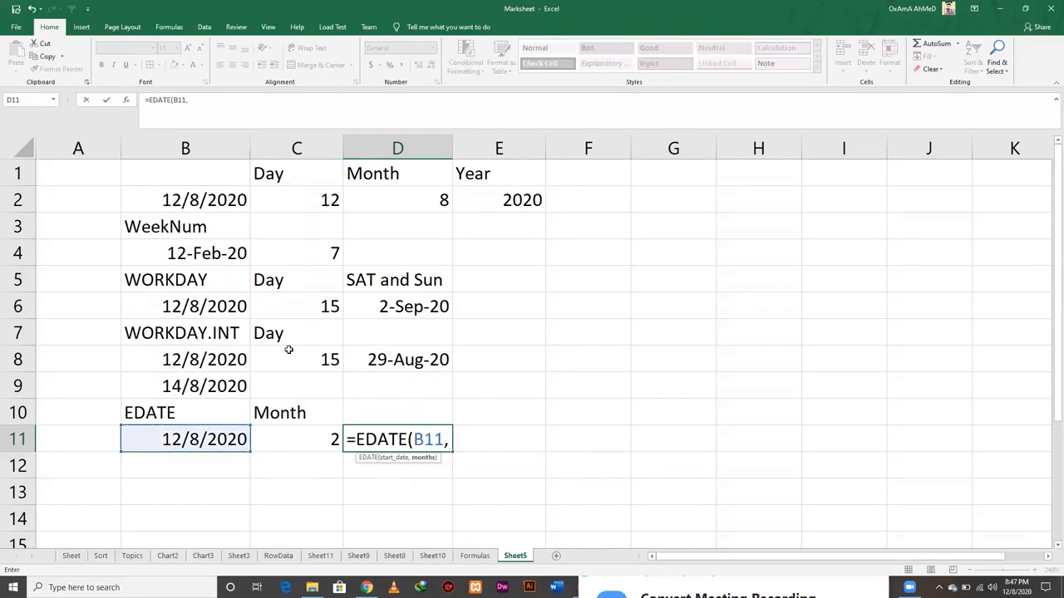
key("Left")
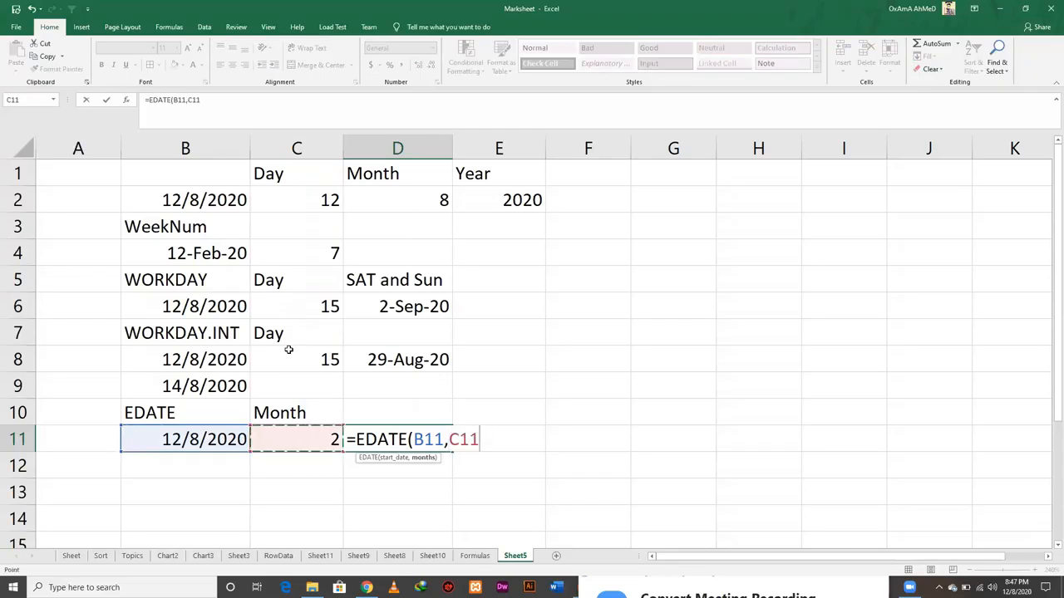
key("Return")
key("Up")
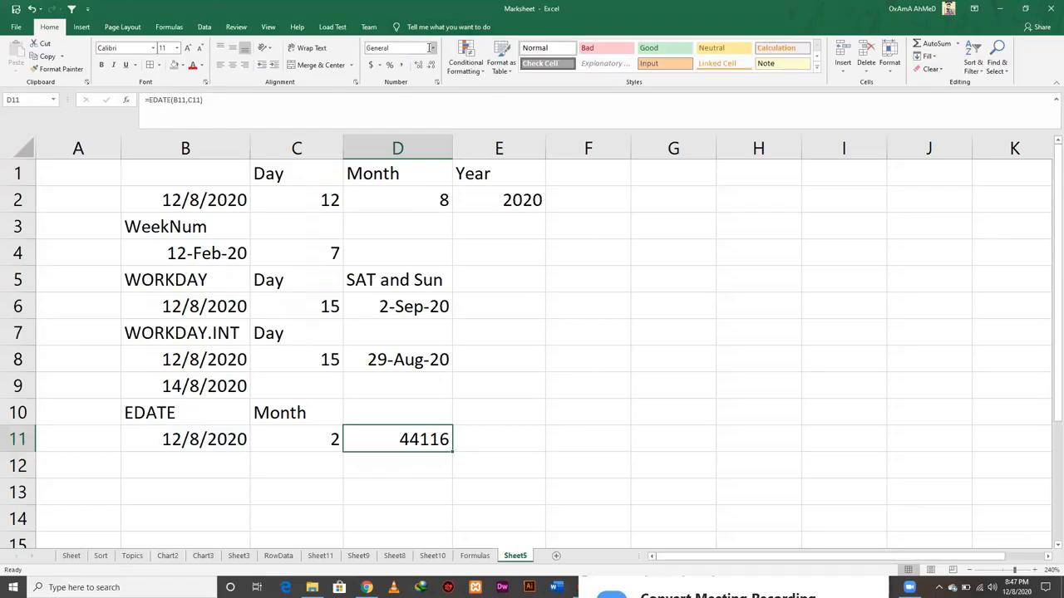
key("ctrl+shift+3")
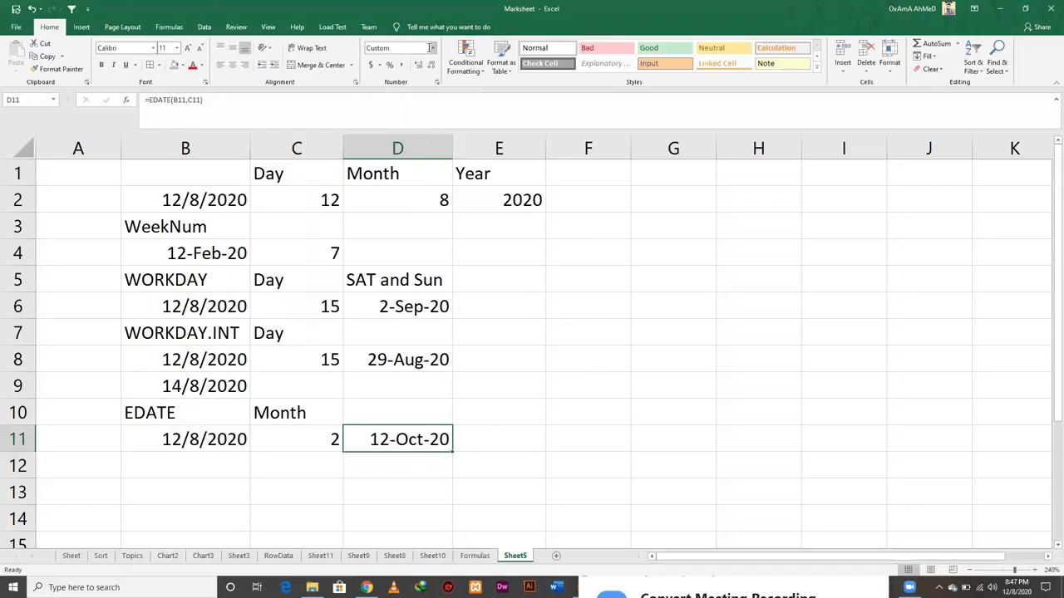
- Set the EDATE month count in cell C11 to 4
left_click(449, 454)
key("Left")
type("24")
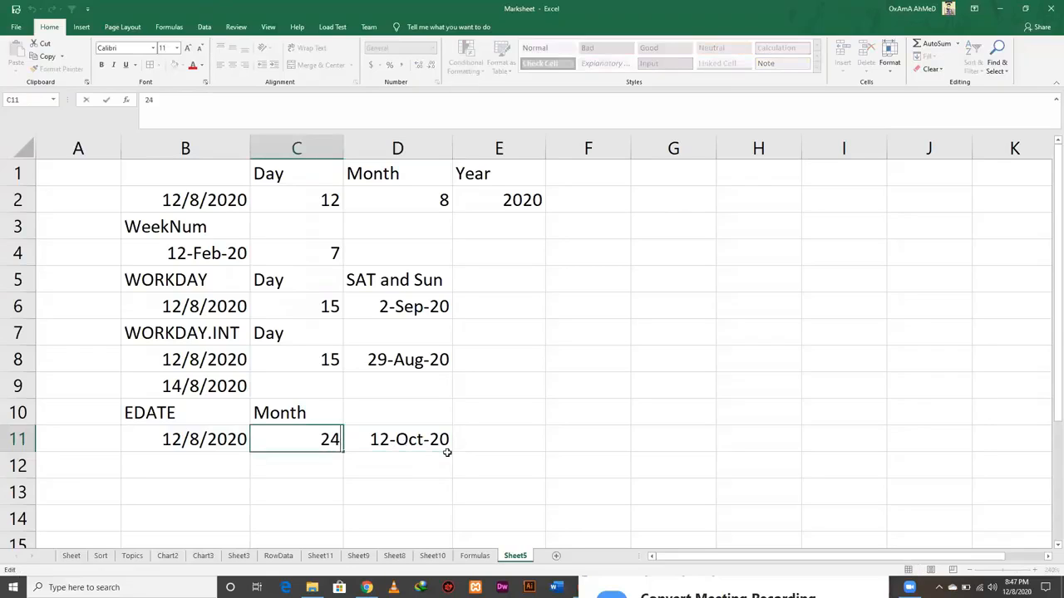
key("BackSpace")
key("BackSpace")
type("4")
key("Return")
key("Up")
key("Right")
key("Left")
key("Up")
key("Left")
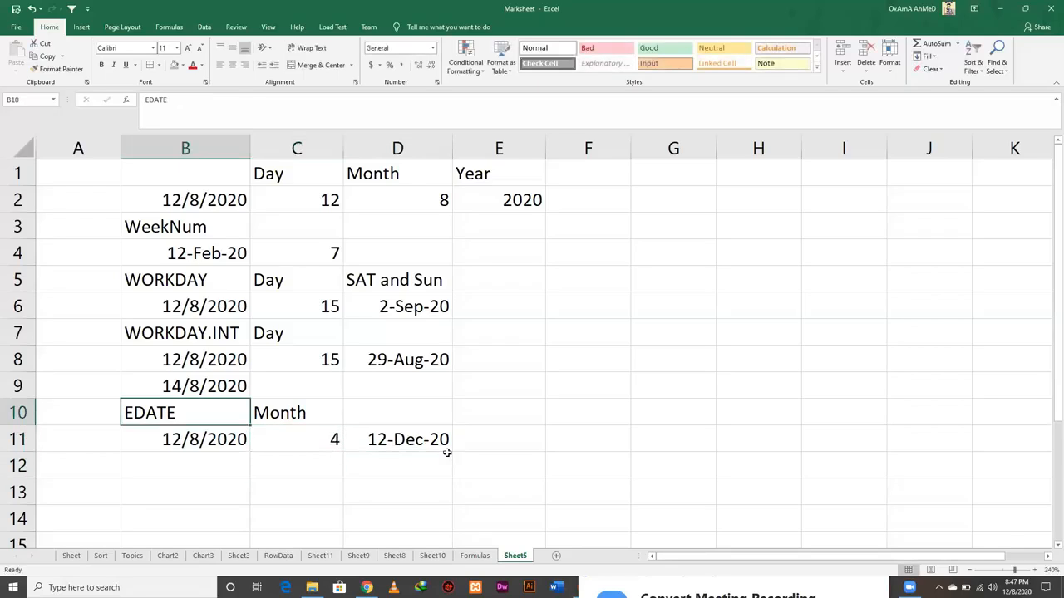
key("Right")
key("Right")
key("Left")
key("Up")
key("Up")
key("Left")
key("Up")
key("Right")
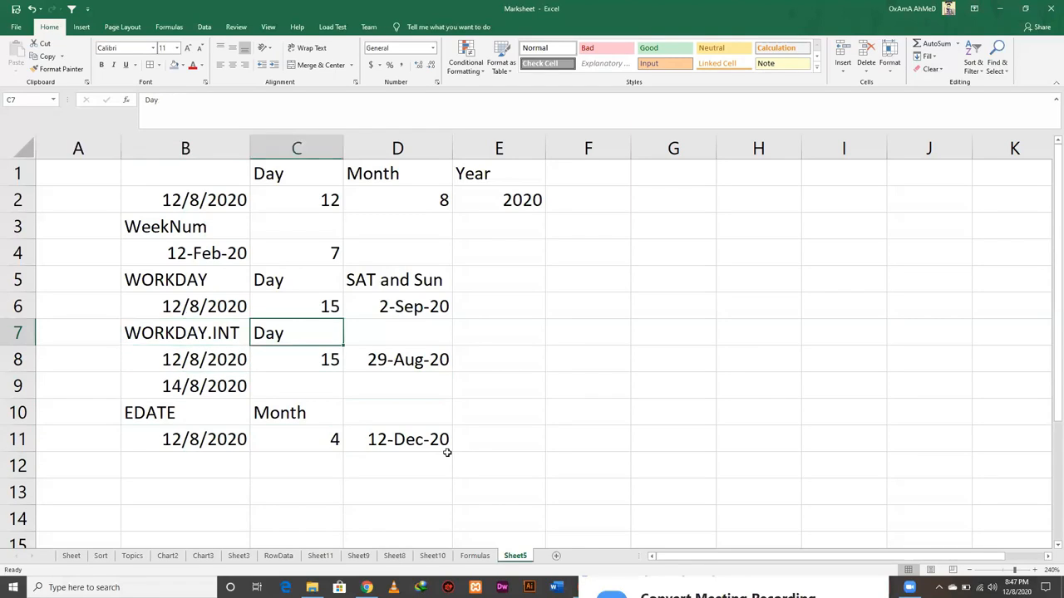
- Make the EDATE entry in G11 of the Formulas sheet bold
key("ctrl+Page_Up")
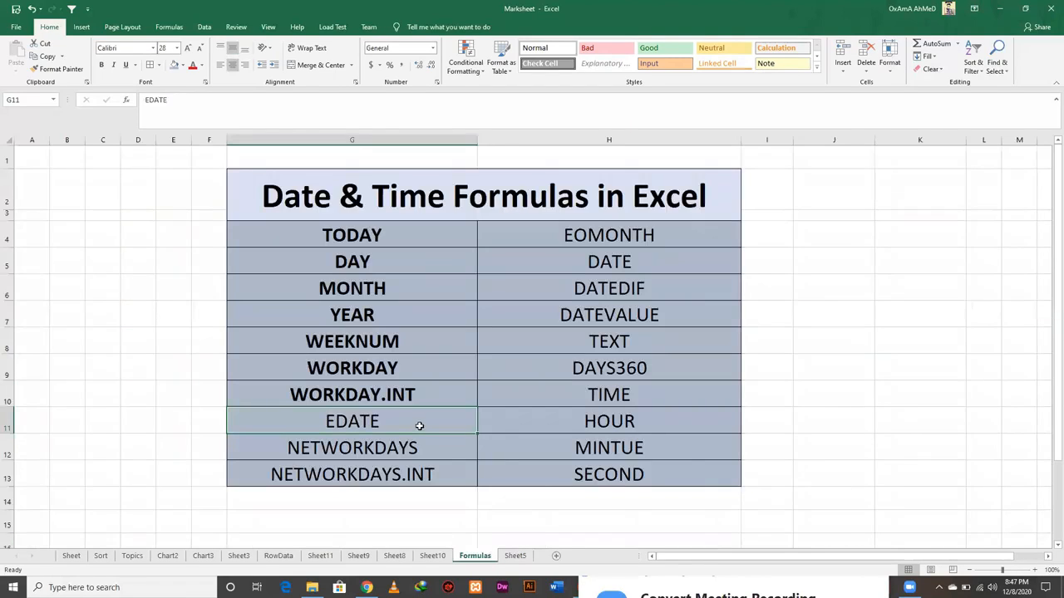
key("ctrl+b")
key("Down")
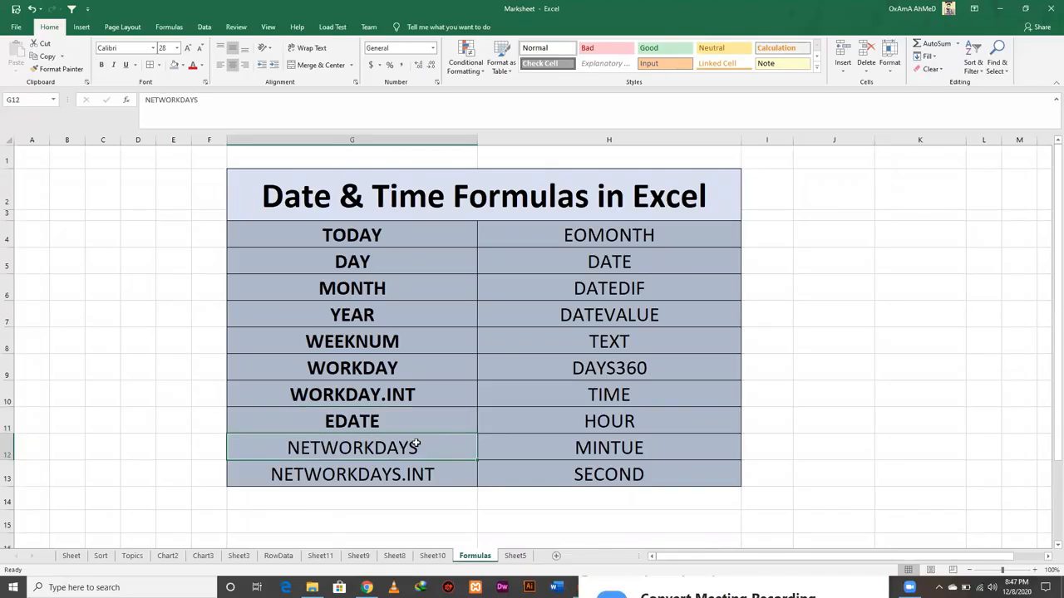
- Copy the NETWORKDAYS name from G12 of the Formulas sheet into cell B13 of Sheet5
key("ctrl+c")
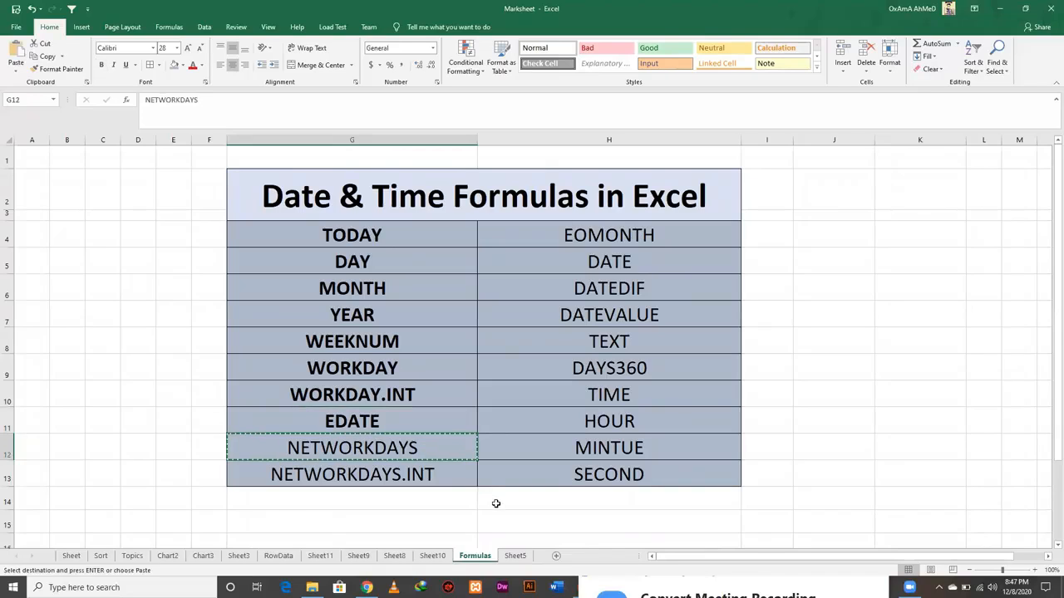
left_click(522, 558)
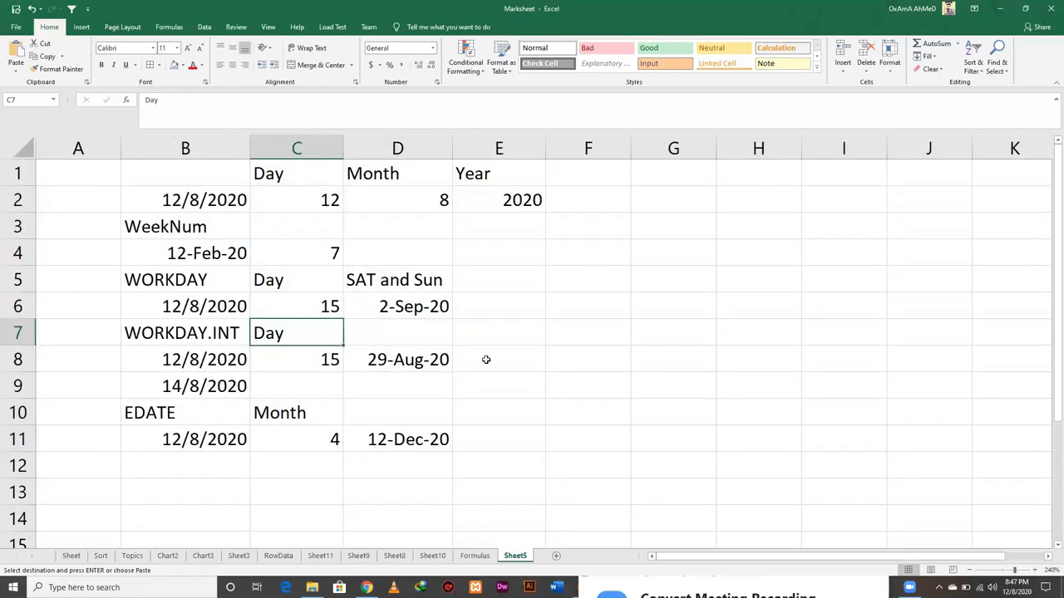
left_click(191, 495)
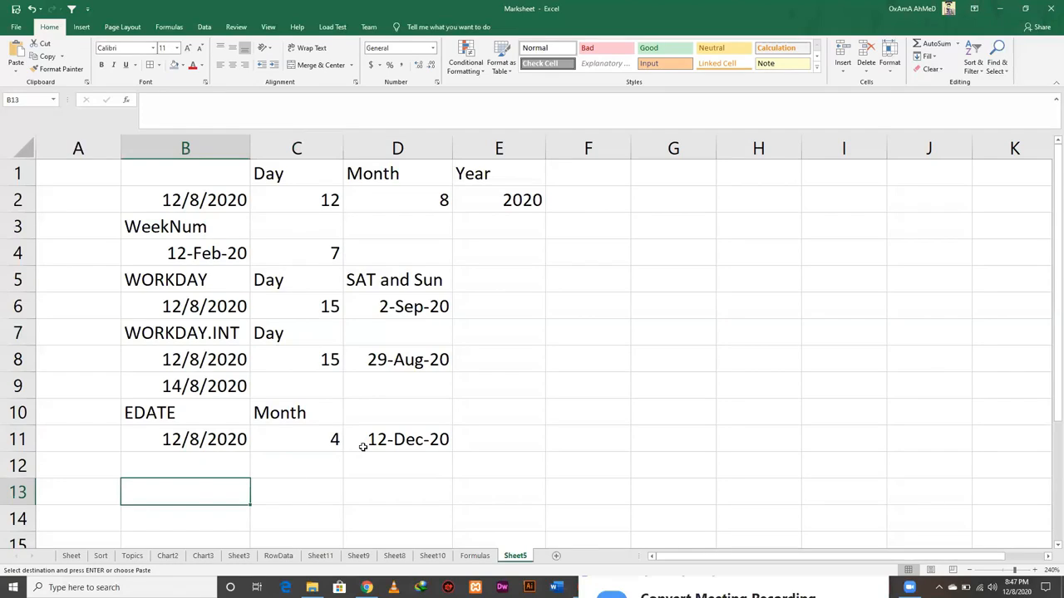
key("ctrl+v")
key("Tab")
key("Return")
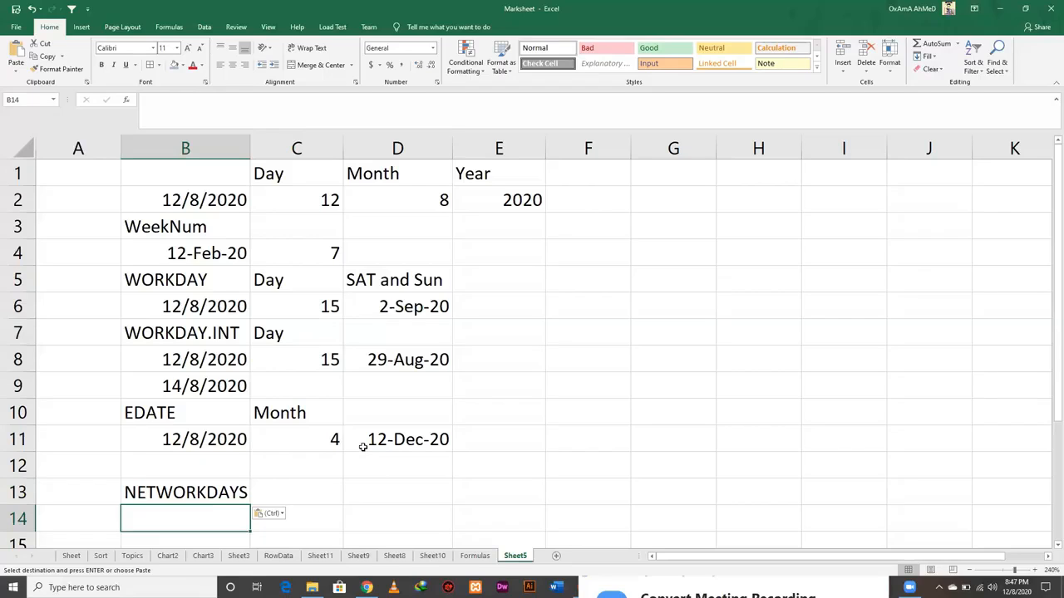
- Enter the start date 1/8/2020 in cell B14 under the NETWORKDAYS heading
key("Up")
key("Up")
key("Up")
key("Up")
key("Down")
key("Down")
key("Down")
key("Down")
type("1/8")
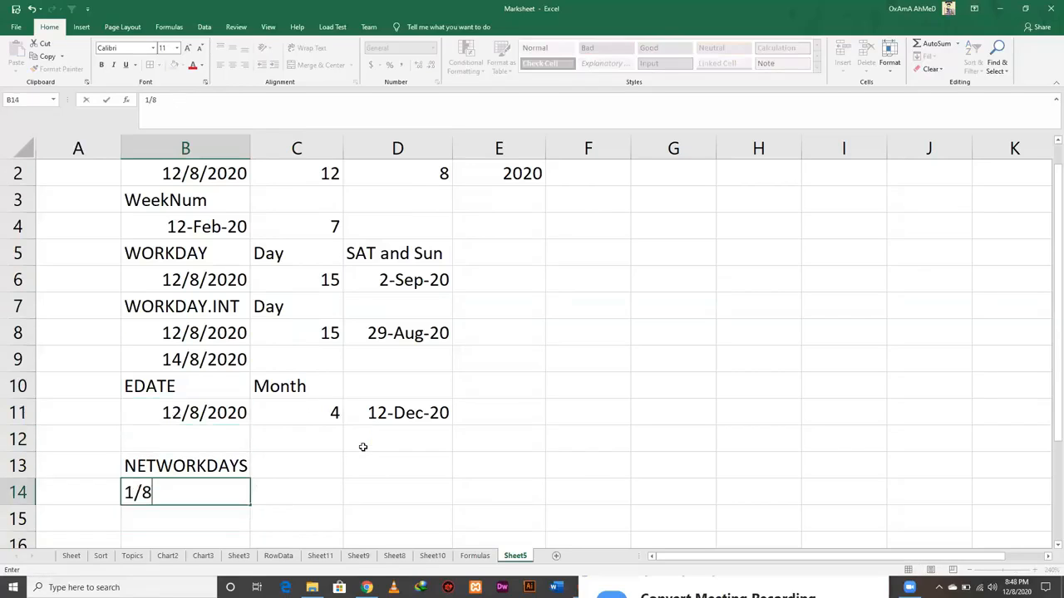
type("/2020")
- Copy the TODAY date from B8 into C14 as the end date of the NETWORKDAYS example
key("Up")
key("Up")
key("Up")
key("Up")
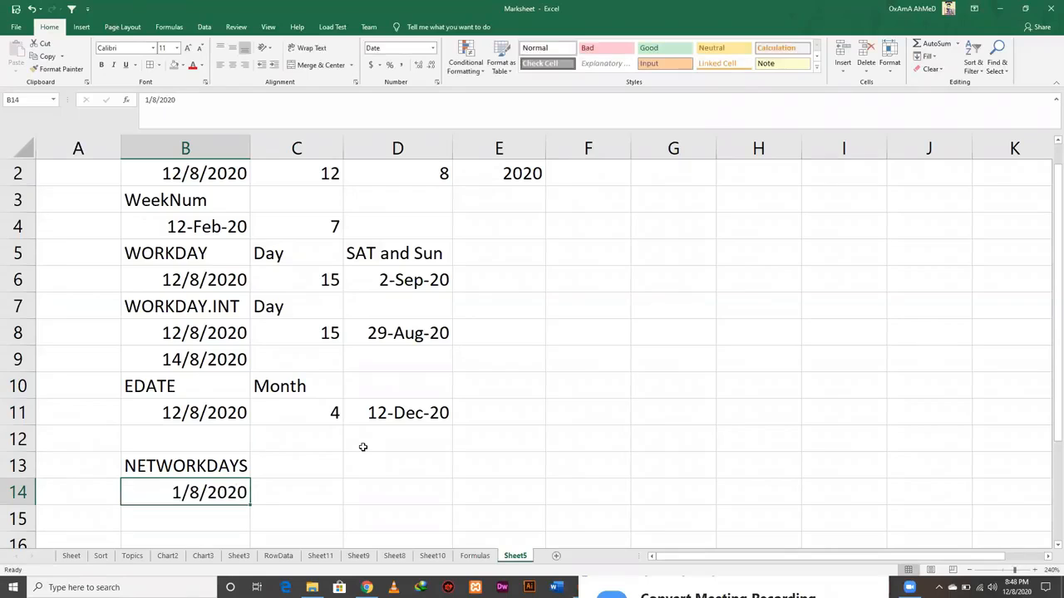
key("Up")
key("Up")
key("ctrl+c")
key("Down")
key("Down")
key("Right")
key("Down")
key("Down")
key("Down")
key("Down")
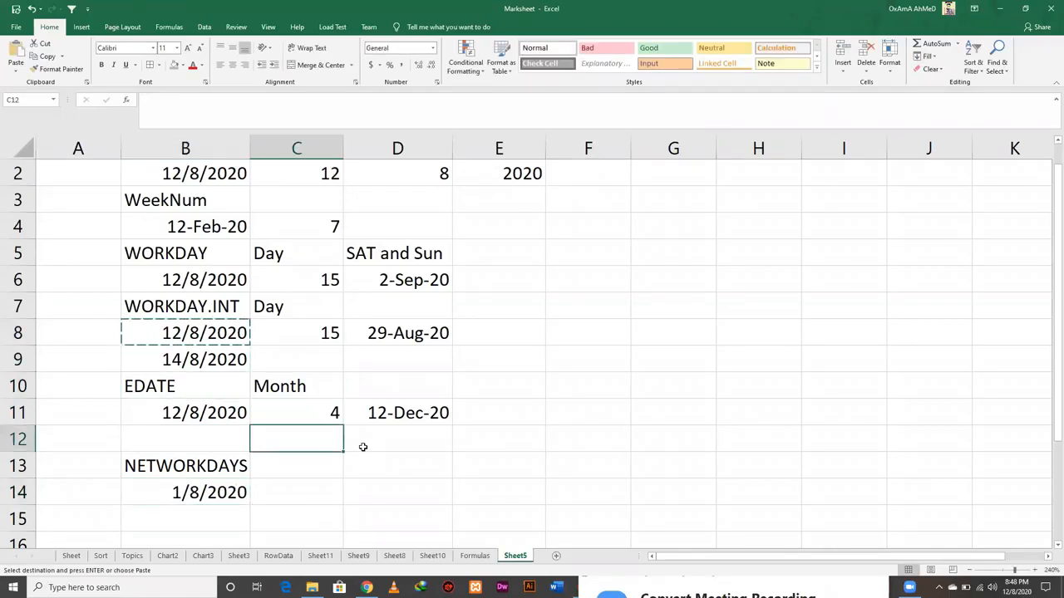
key("ctrl+v")
- Enter the heading Diff in cell D13
key("Up")
key("Right")
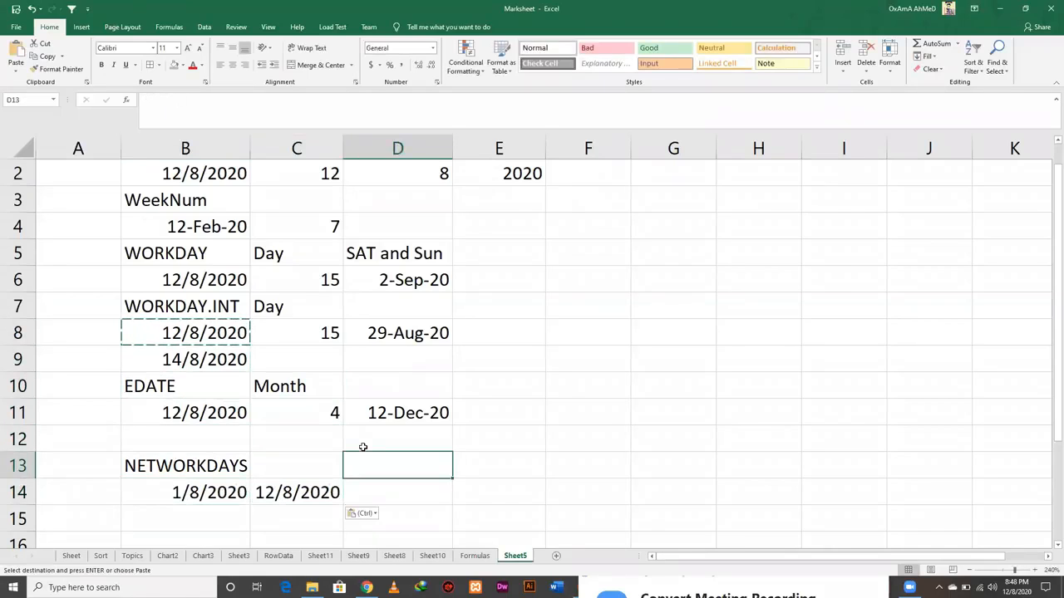
type("Diff")
key("Return")
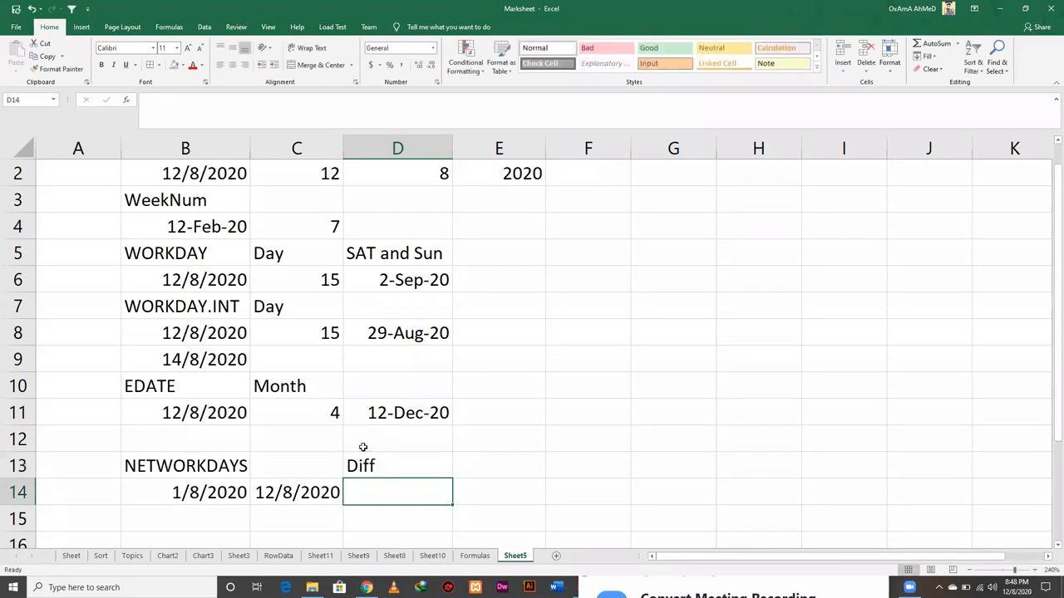
- Calculate the plain day difference in cell D14 with the formula =C14-B14
key("Left")
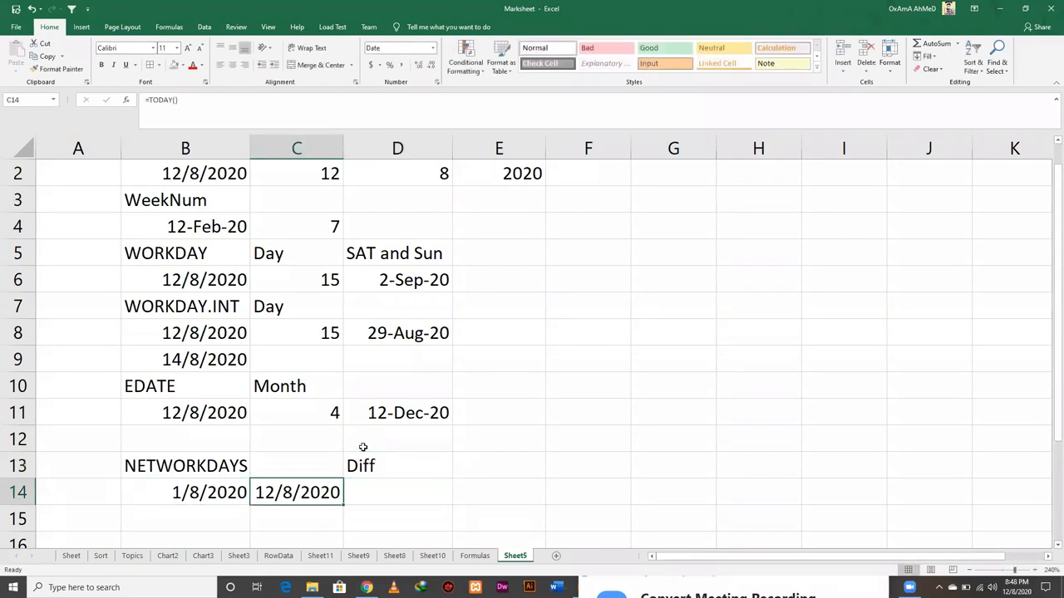
key("Right")
type("=")
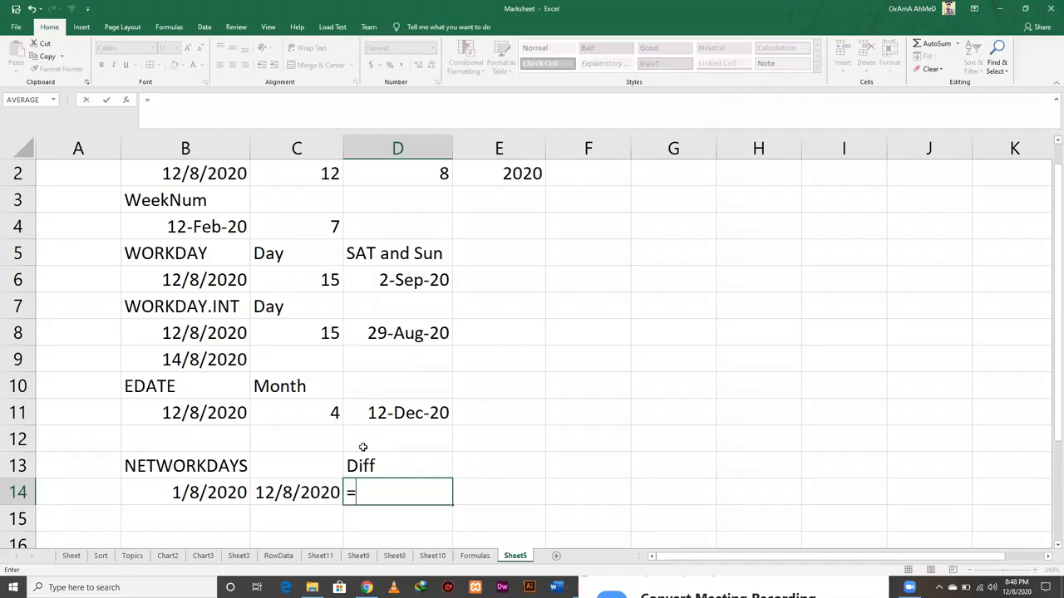
key("Left")
key("Left")
key("Right")
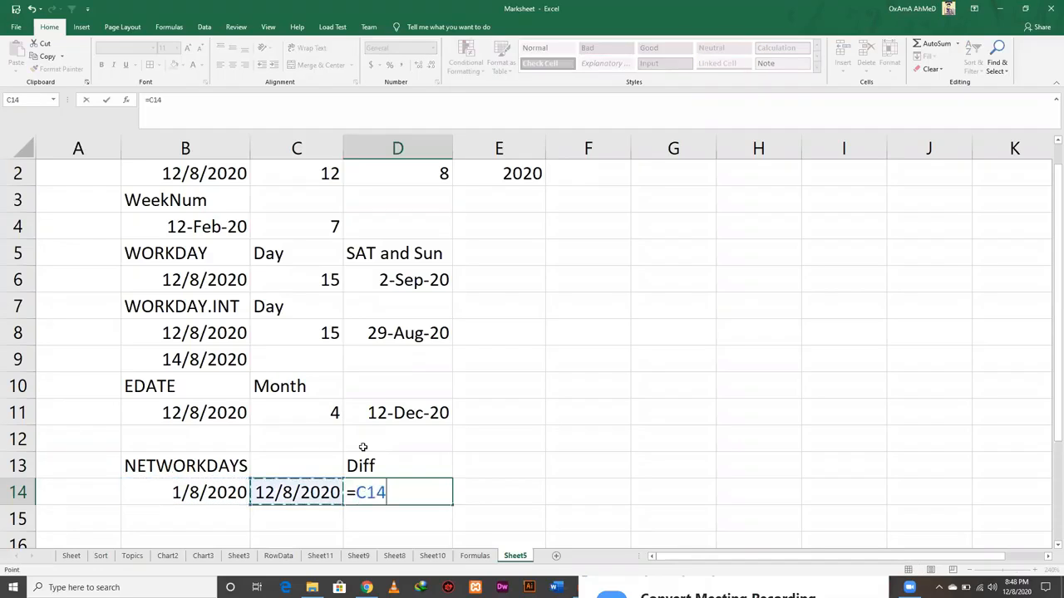
type("-")
key("Left")
key("Left")
key("ctrl+Return")
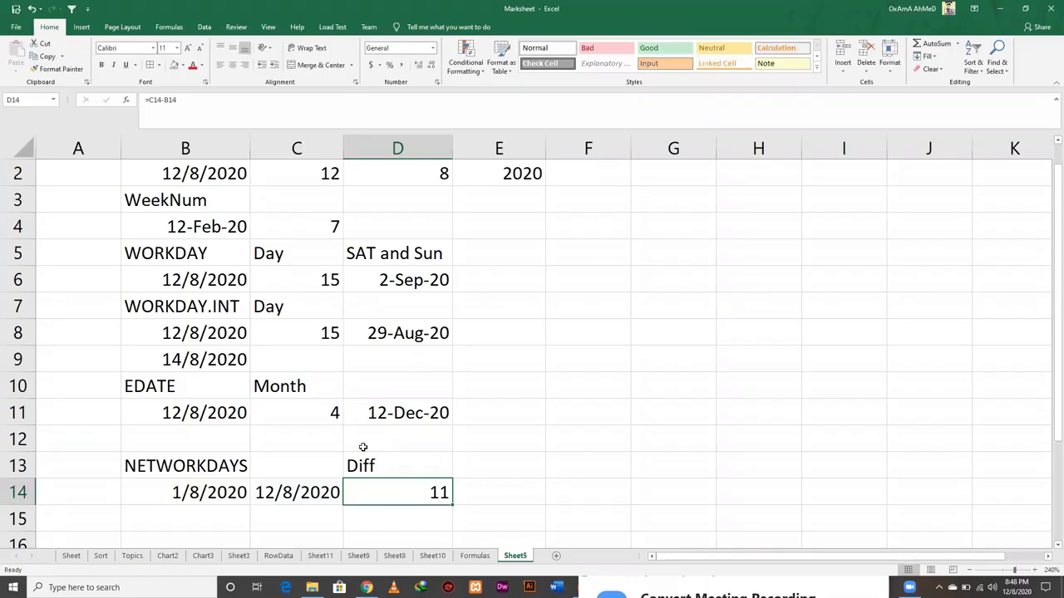
key("Left")
key("Left")
key("Down")
key("Down")
key("Down")
key("Up")
key("Up")
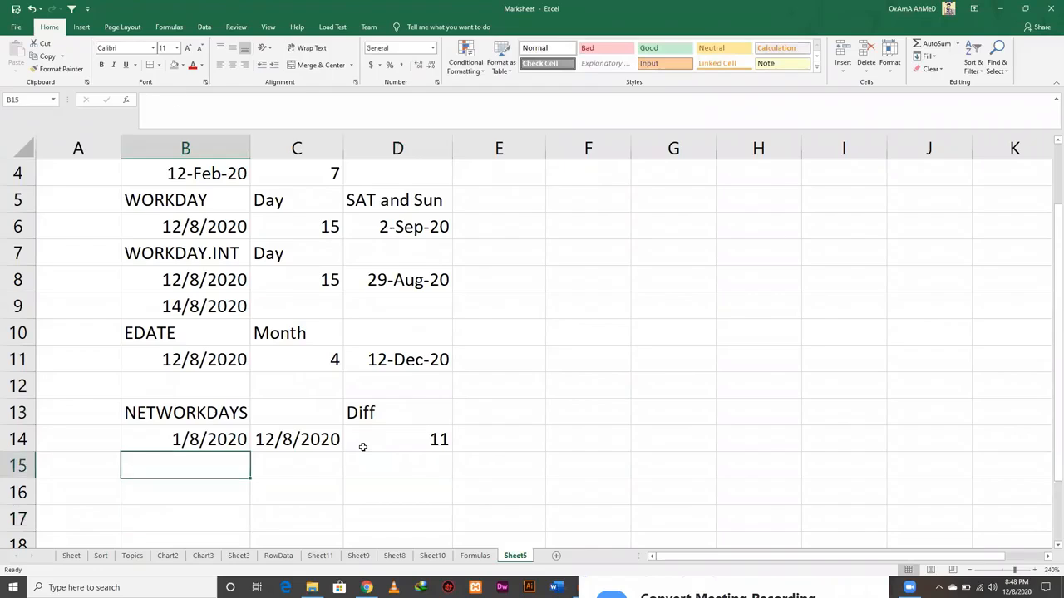
key("Right")
key("Down")
key("Down")
key("Down")
key("Down")
key("Right")
key("Up")
key("Up")
key("Up")
key("Up")
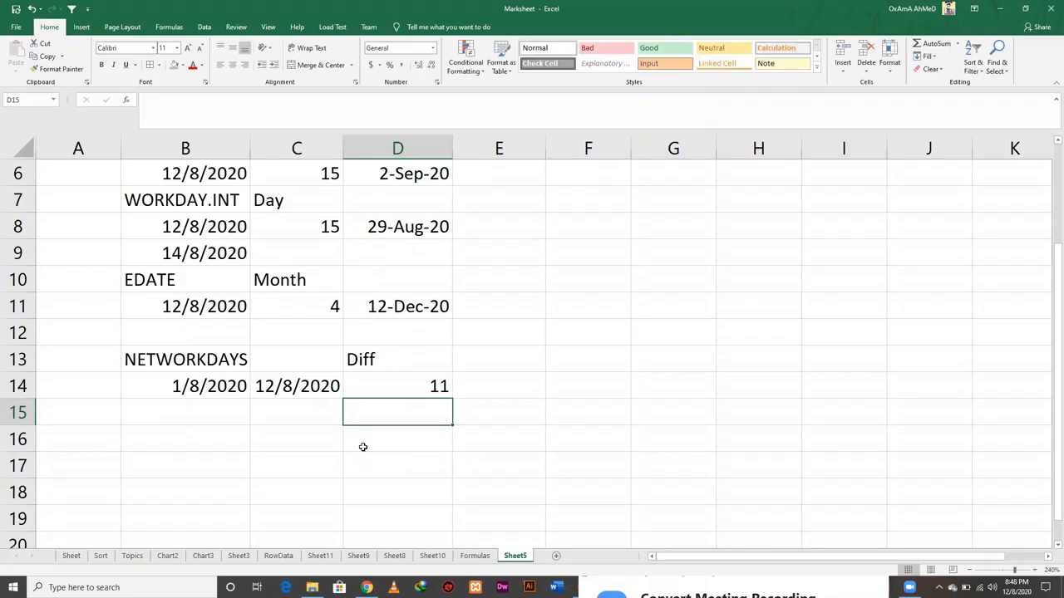
- Delete the Diff heading in D13, undo that deletion, and clear the subtraction formula from D14
key("Up")
key("Up")
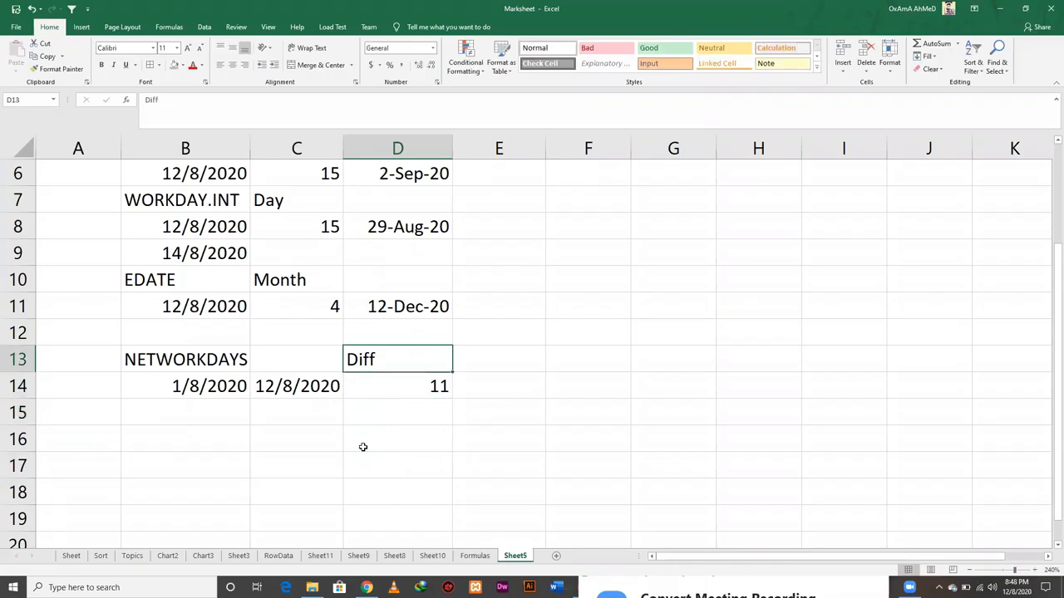
key("Delete")
key("Down")
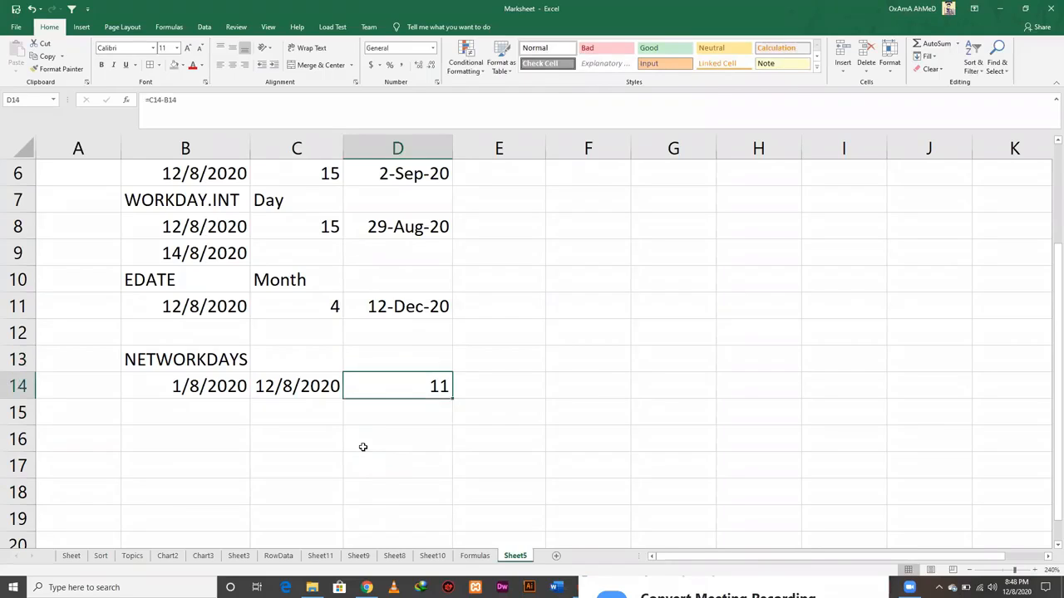
key("ctrl+z")
key("Down")
key("Delete")
key("Up")
key("Up")
key("Up")
key("Left")
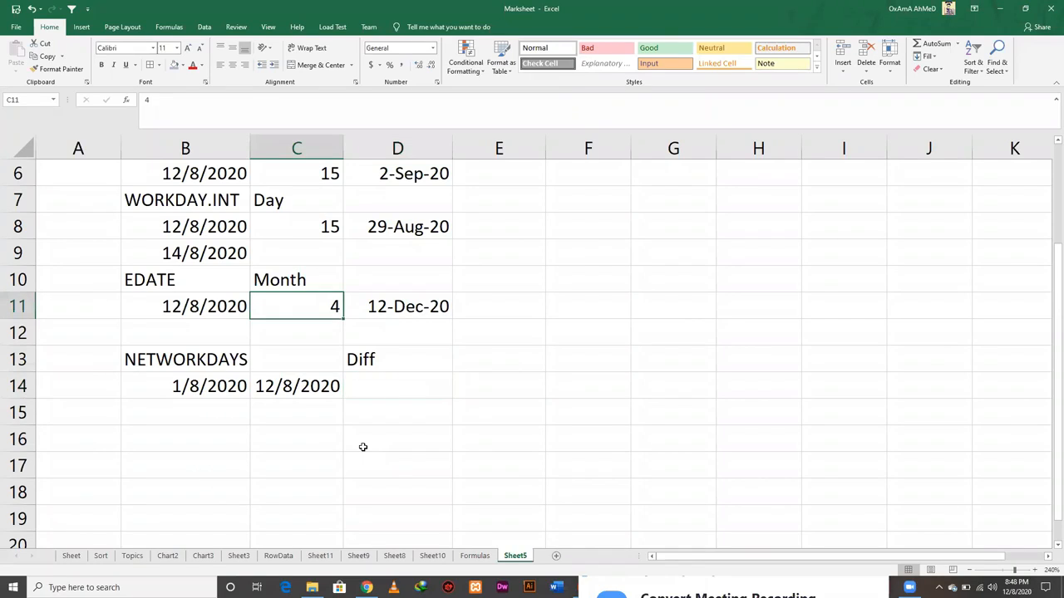
key("Up")
key("Up")
key("Up")
key("Up")
key("Up")
key("Left")
key("Up")
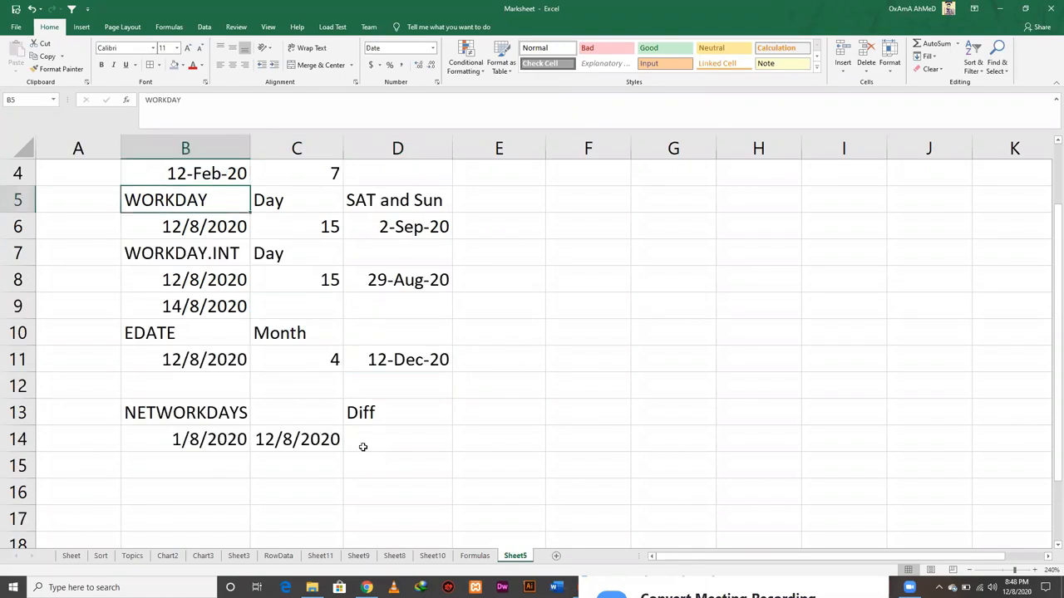
key("Down")
key("Down")
key("Right")
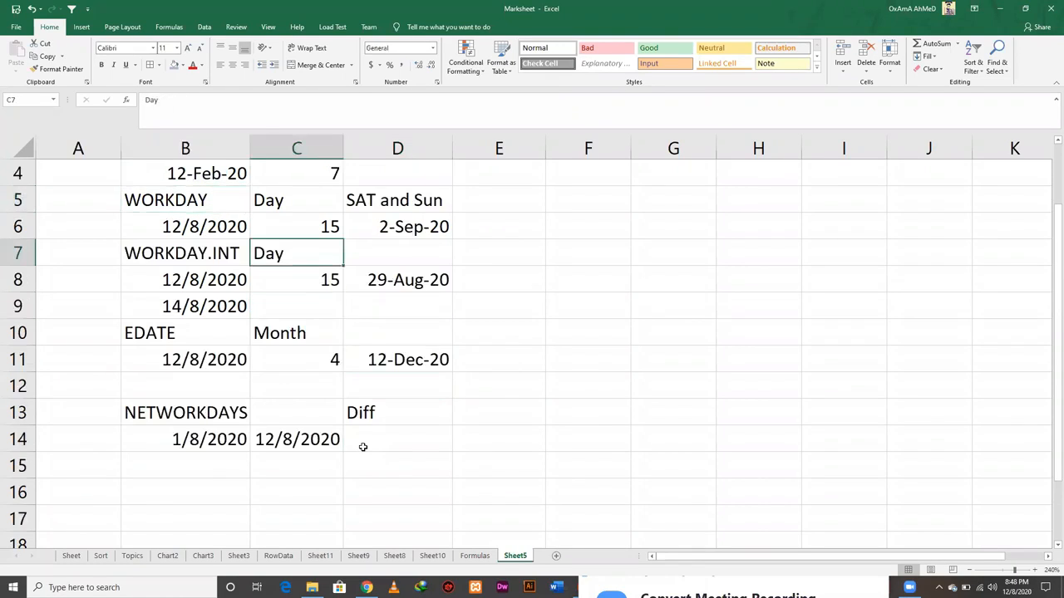
key("Down")
key("Down")
key("Down")
key("Down")
key("Down")
key("Down")
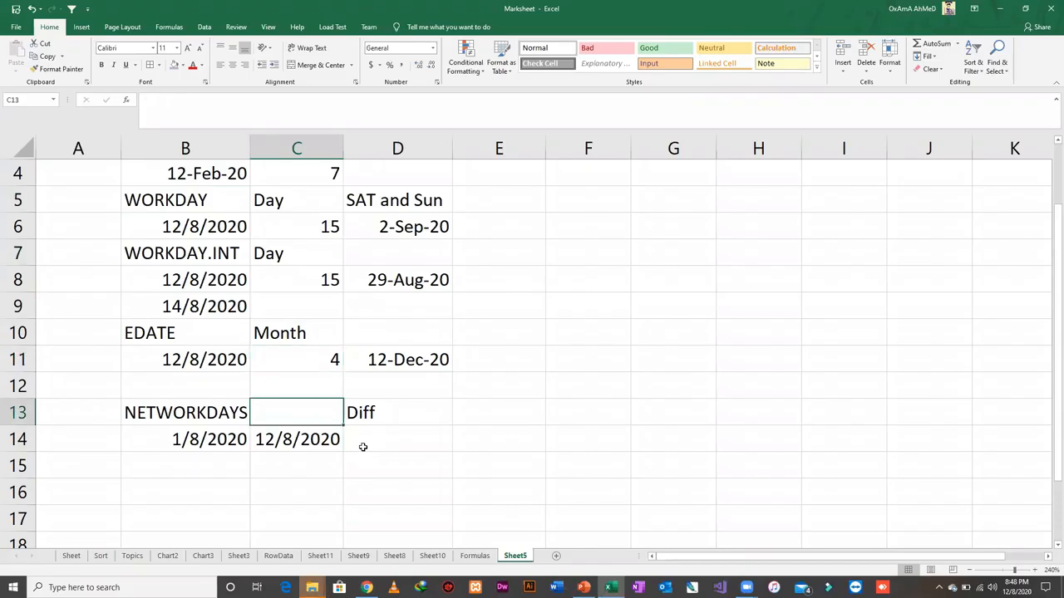
key("Down")
key("Right")
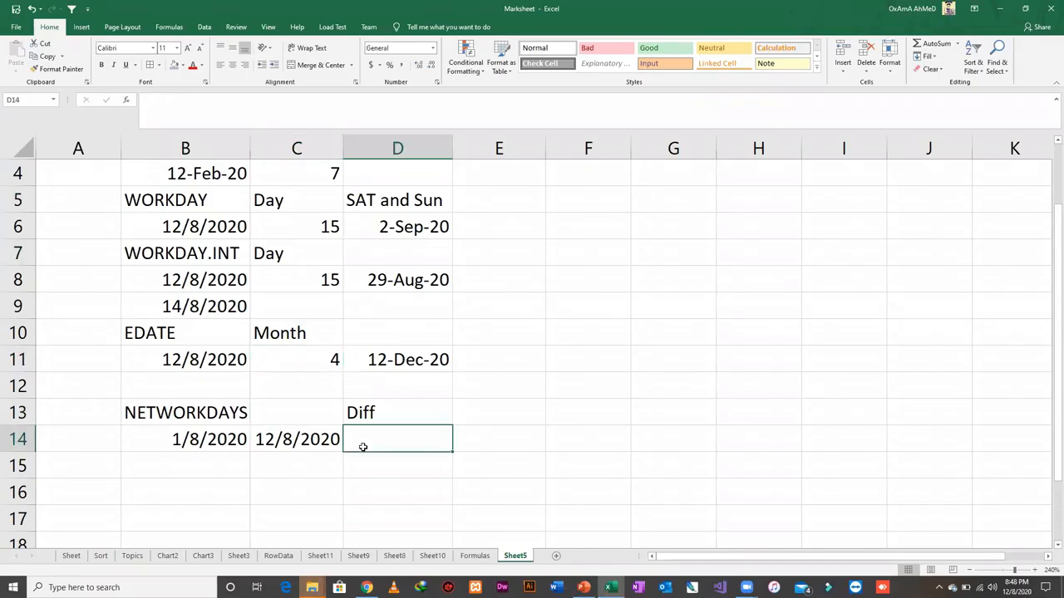
key("Up")
key("Up")
key("Up")
key("Up")
key("Up")
key("Up")
key("Left")
key("Left")
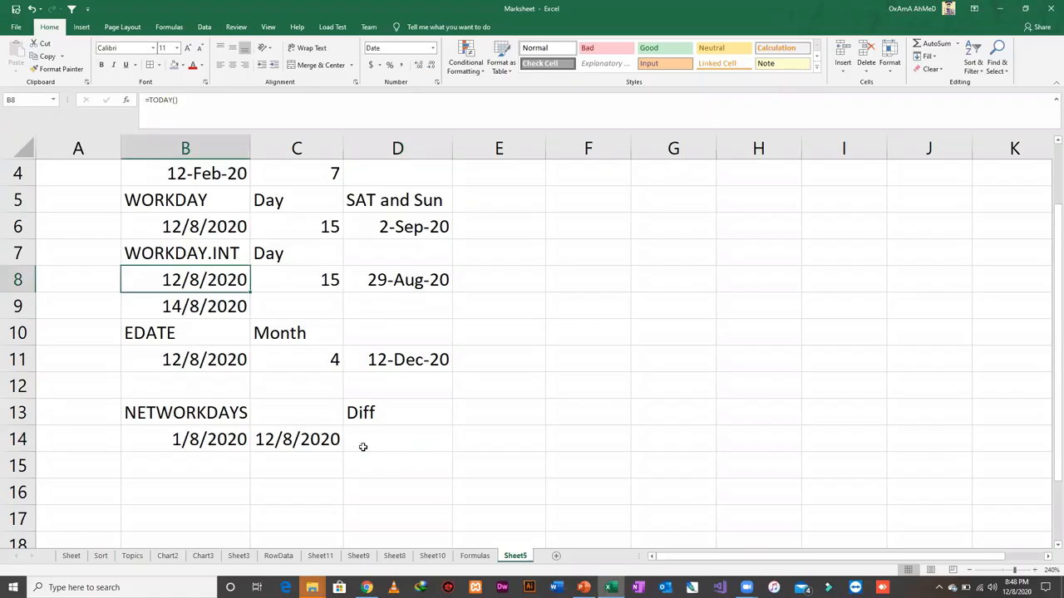
key("Up")
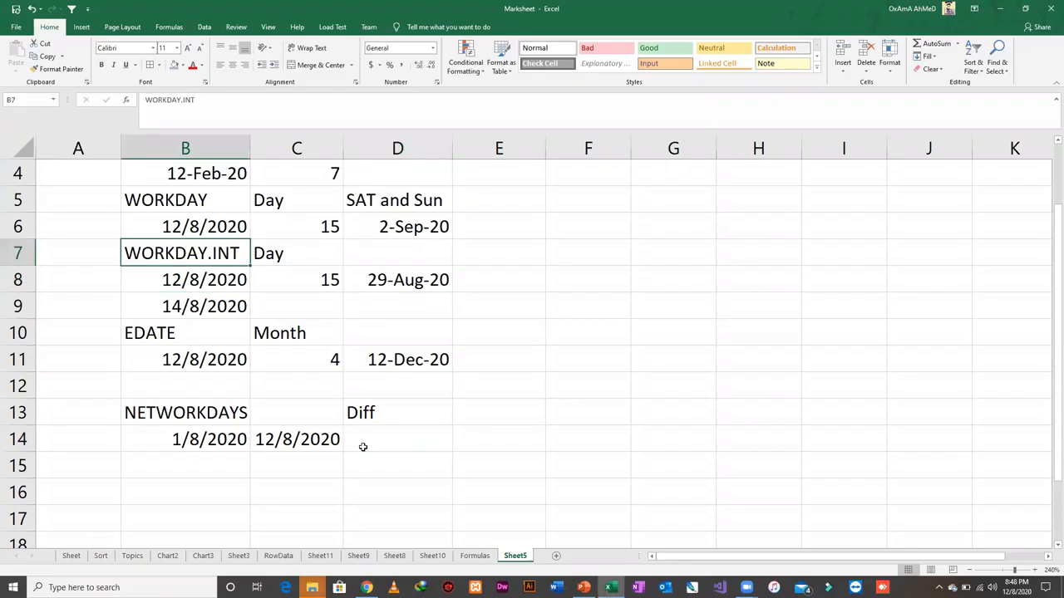
- Enter =NETWORKDAYS(B14,C14) in cell D14 to count the working days between the two dates
left_click(363, 447)
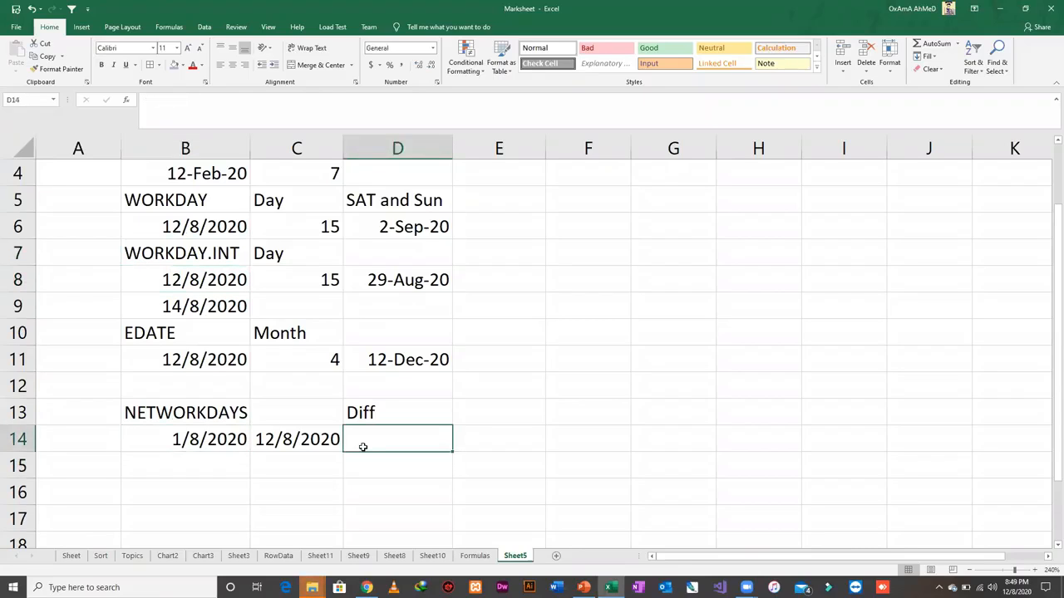
type("=net")
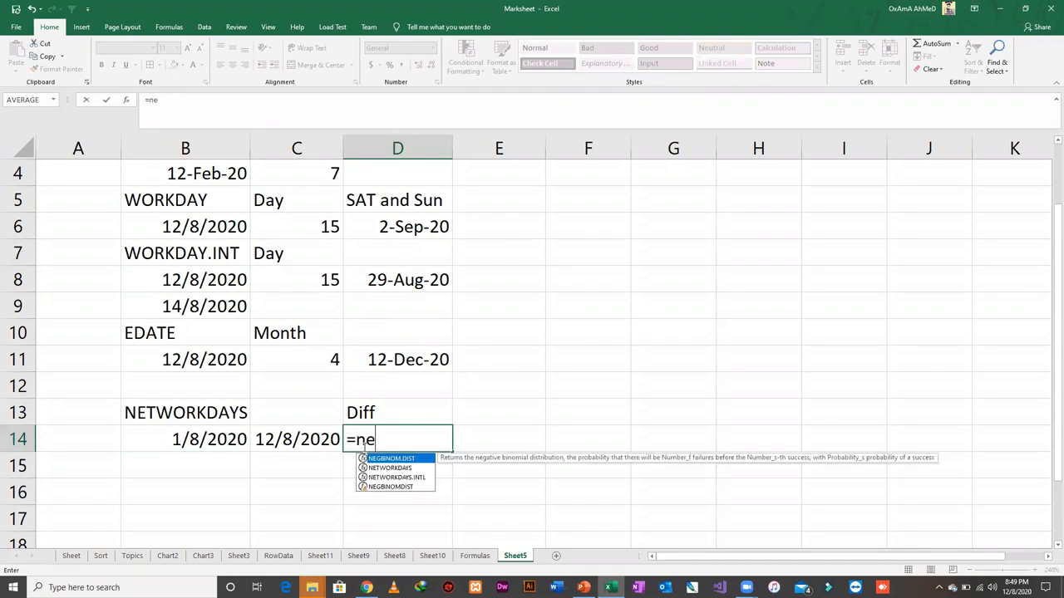
key("Tab")
key("Left")
key("Left")
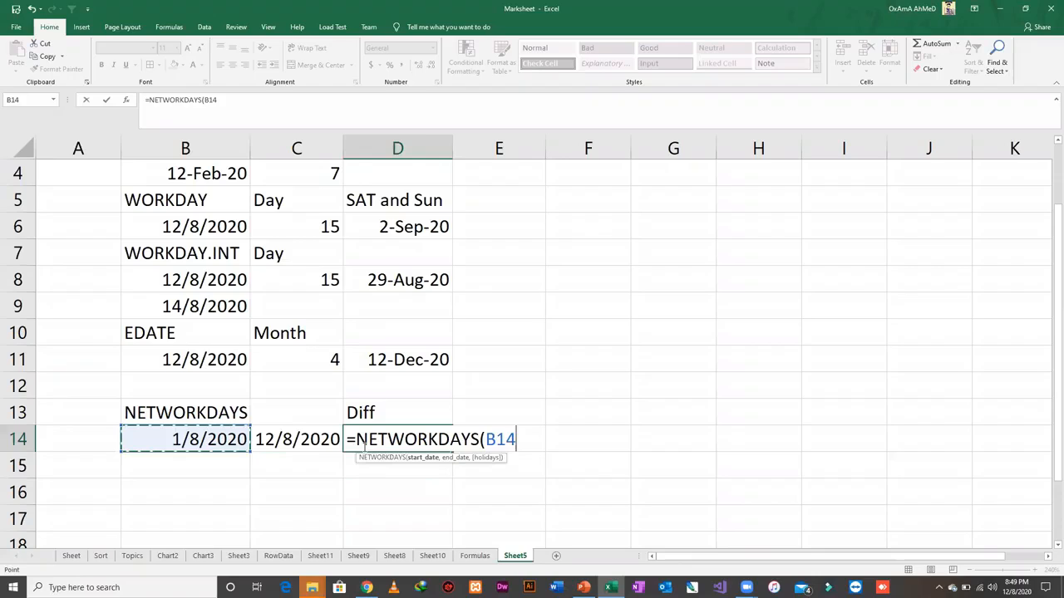
type(",")
key("Left")
key("Left")
key("Right")
type(",")
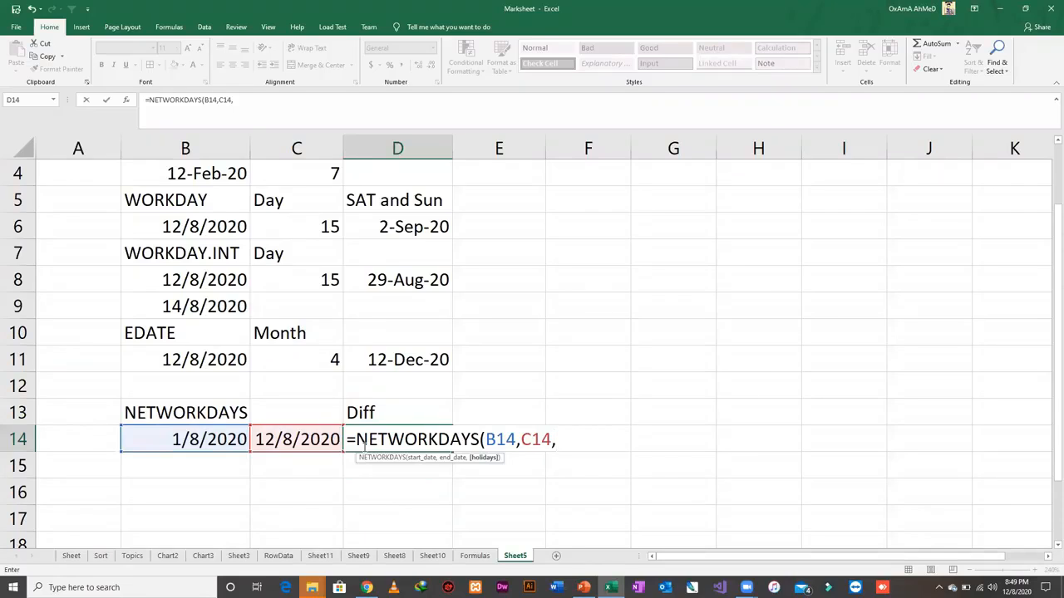
key("BackSpace")
key("Return")
left_click(363, 447)
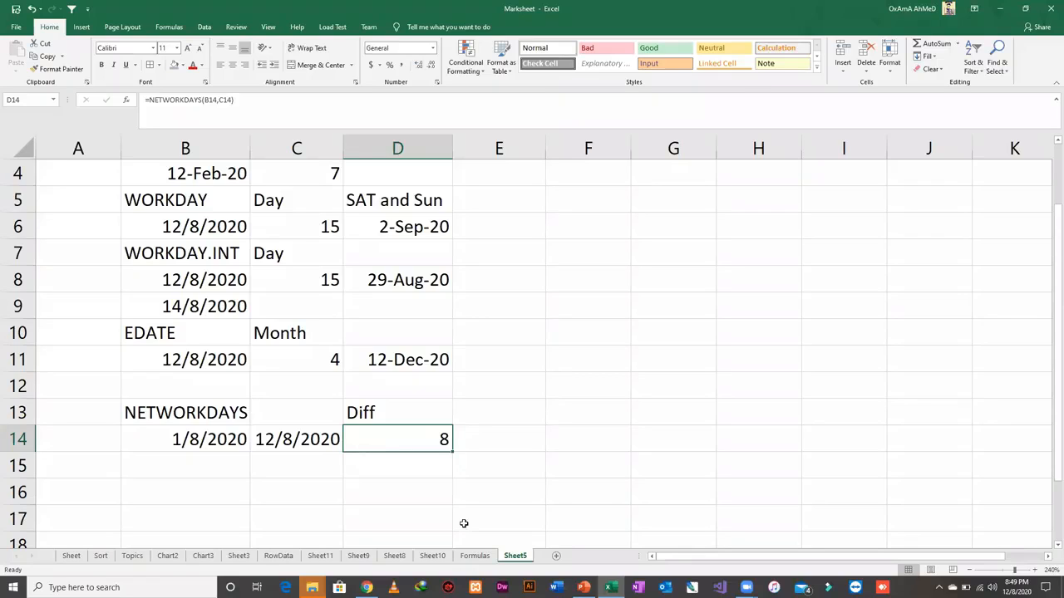
- Make the NETWORKDAYS and NETWORKDAYS.INT entries in G12 and G13 of the Formulas sheet bold
left_click(474, 555)
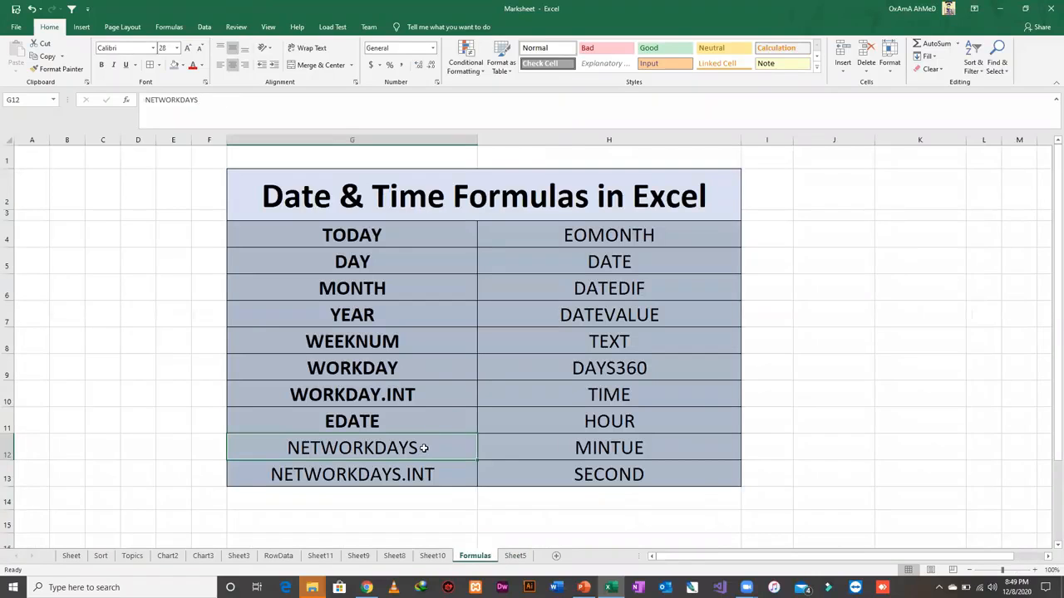
key("ctrl+b")
left_click(432, 475)
key("ctrl+b")
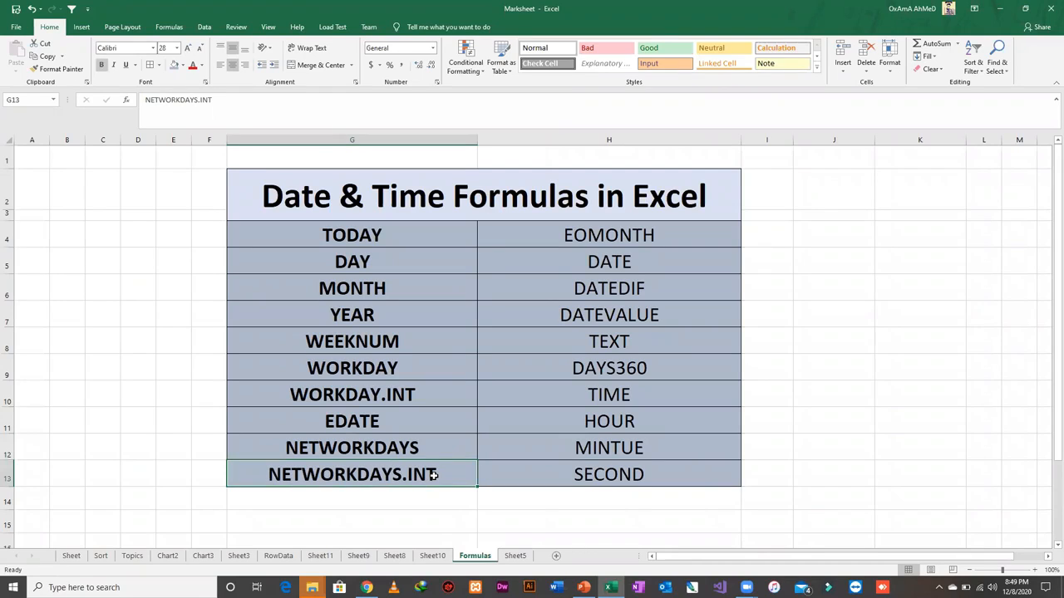
- Copy the NETWORKDAYS.INT entry from G13 of the Formulas sheet into cell B15 of Sheet5
key("ctrl+c")
left_click(515, 555)
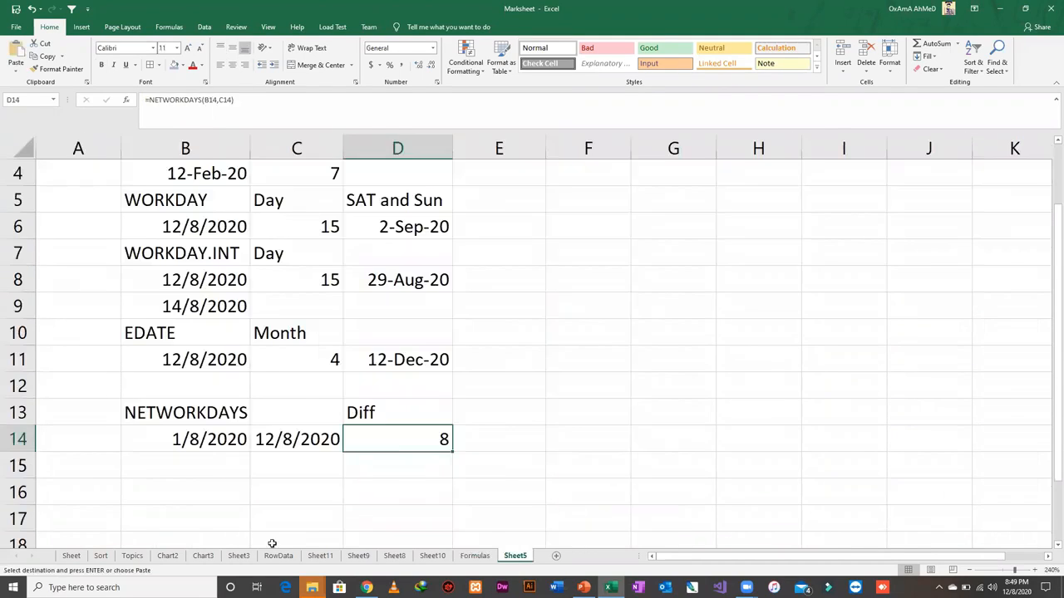
left_click(224, 471)
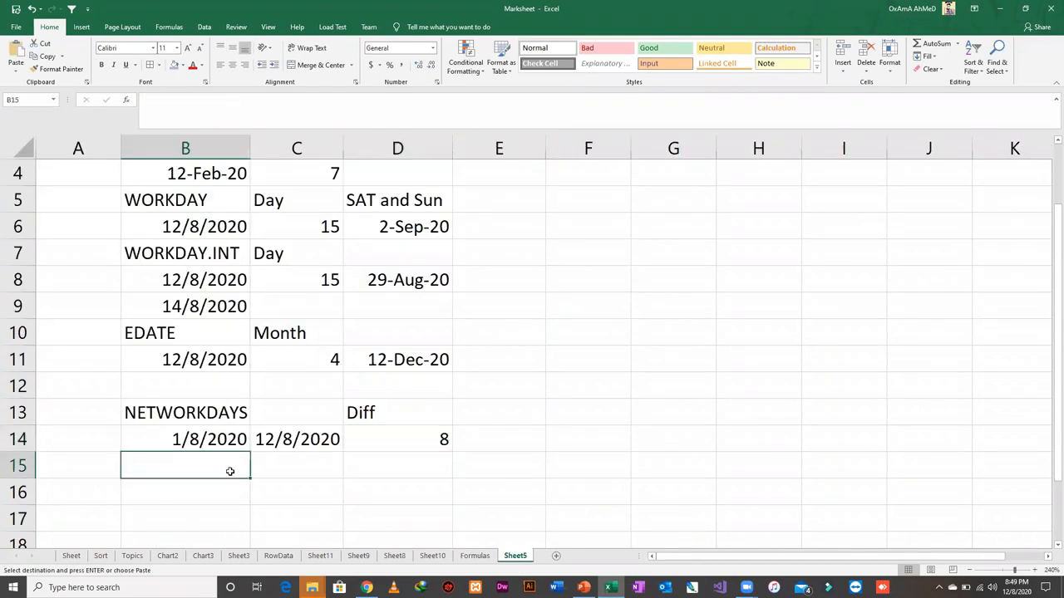
key("ctrl+v")
key("Right")
key("Up")
key("Up")
key("Left")
key("Up")
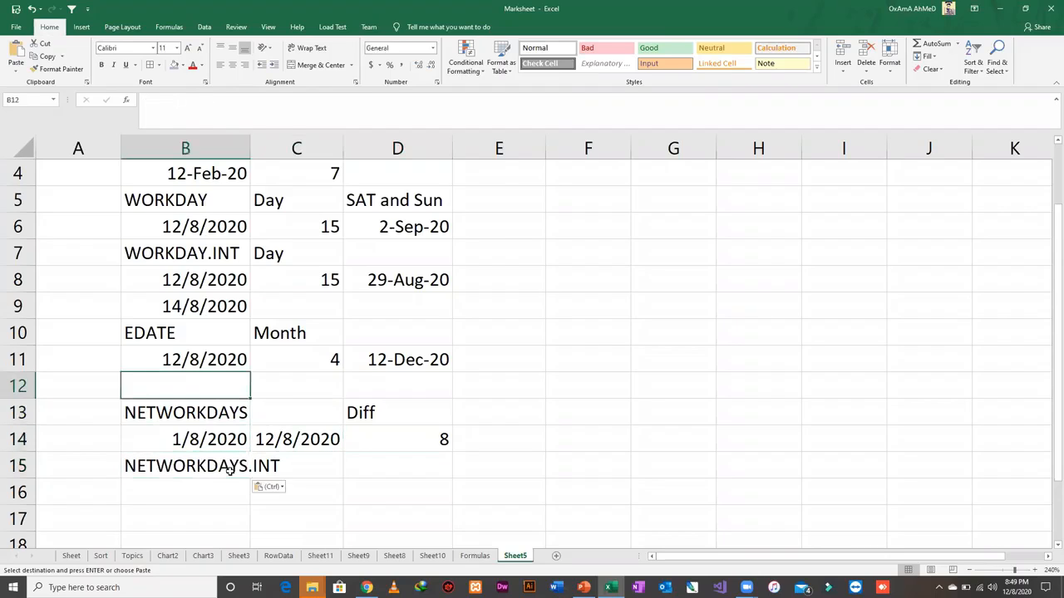
key("Up")
key("Up")
key("Up")
key("Up")
key("Up")
- Copy the start and end dates from B14:C14 into B16:C16 for the NETWORKDAYS.INT example
key("Down")
key("Down")
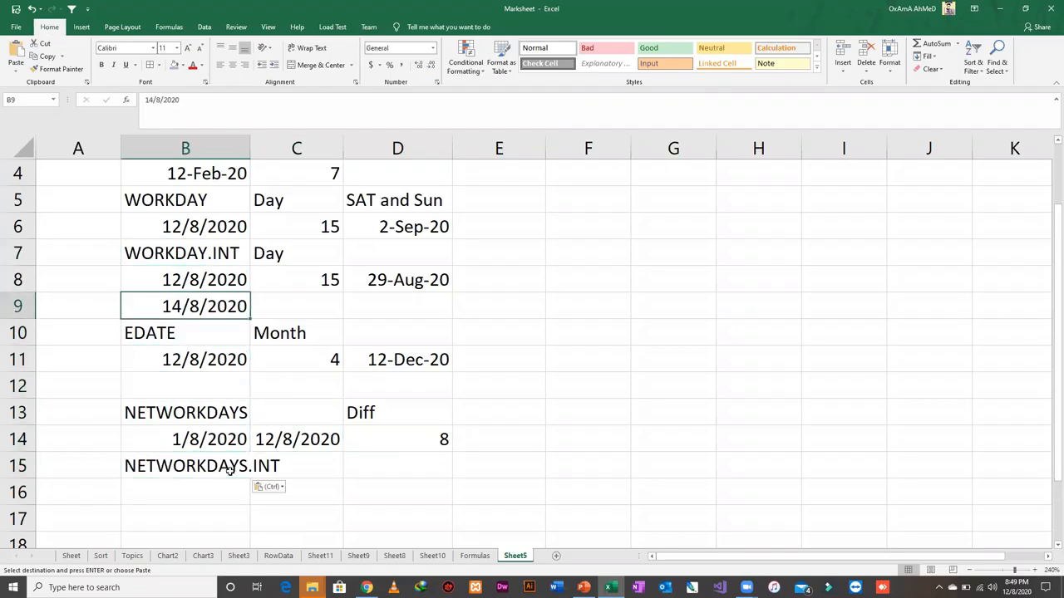
key("Down")
key("Down")
key("Down")
key("Down")
key("Down")
key("shift+Right")
key("ctrl+c")
key("Down")
key("Down")
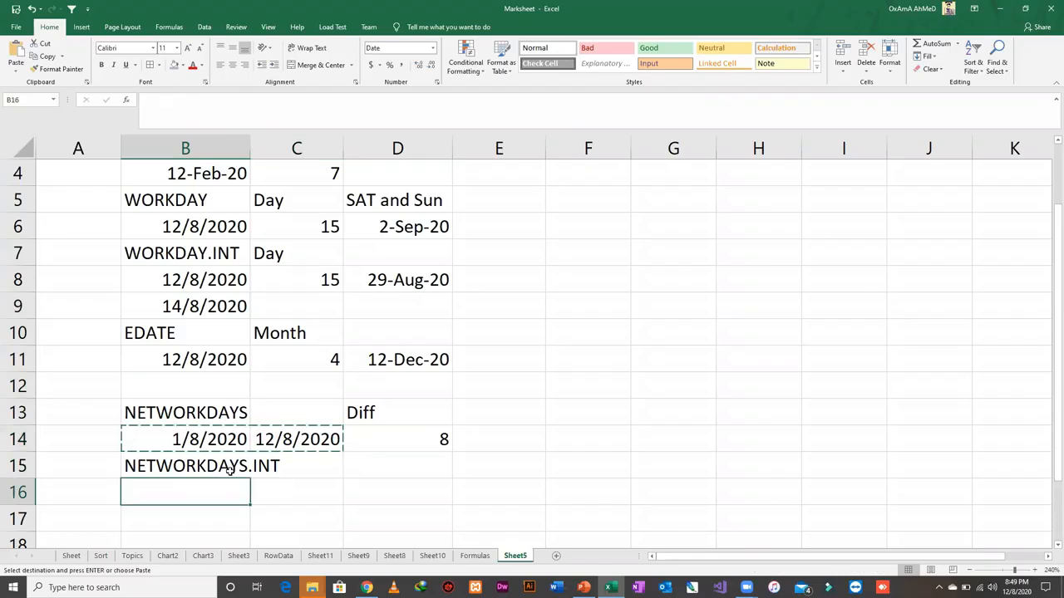
key("ctrl+v")
- Start a NETWORKDAYS.INTL formula in cell D16 with B16 as the start date and C16 as the end date
key("Right")
key("Right")
key("Up")
key("Down")
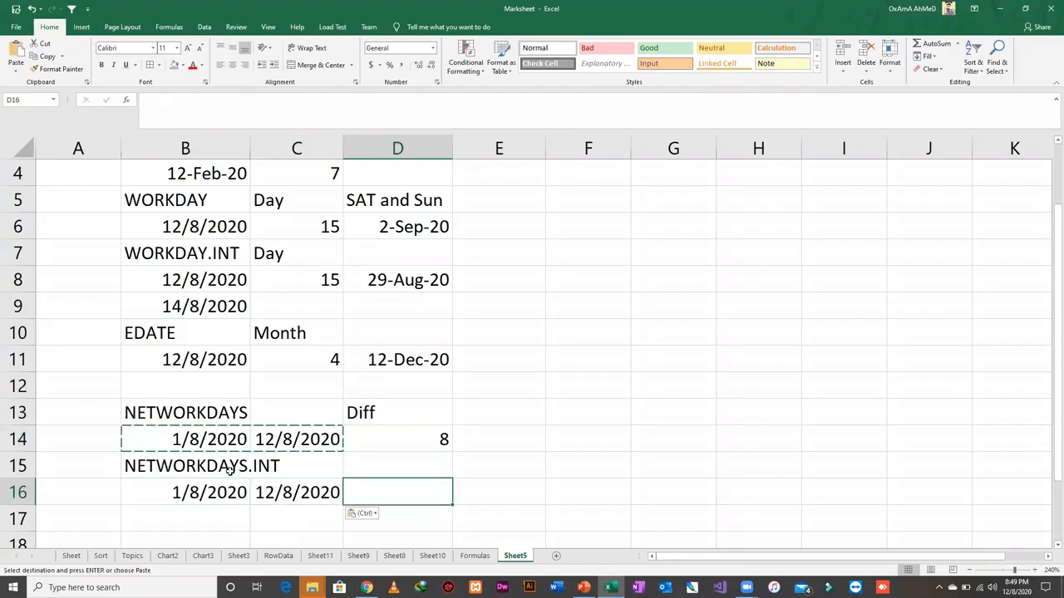
type("=net")
key("BackSpace")
key("BackSpace")
key("BackSpace")
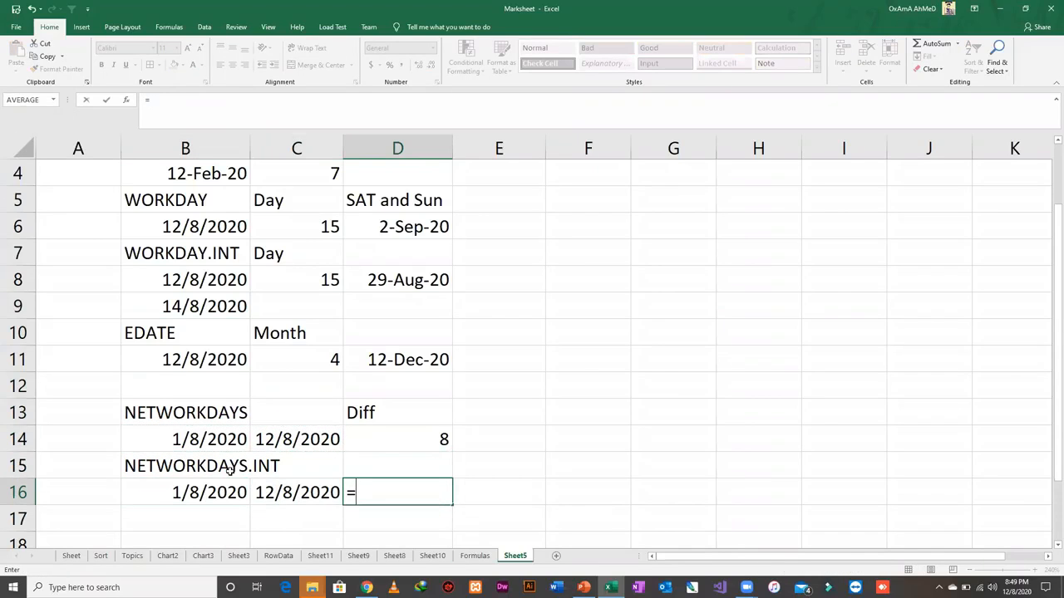
type("netw")
key("Down")
key("Tab")
key("Left")
key("Left")
key("Left")
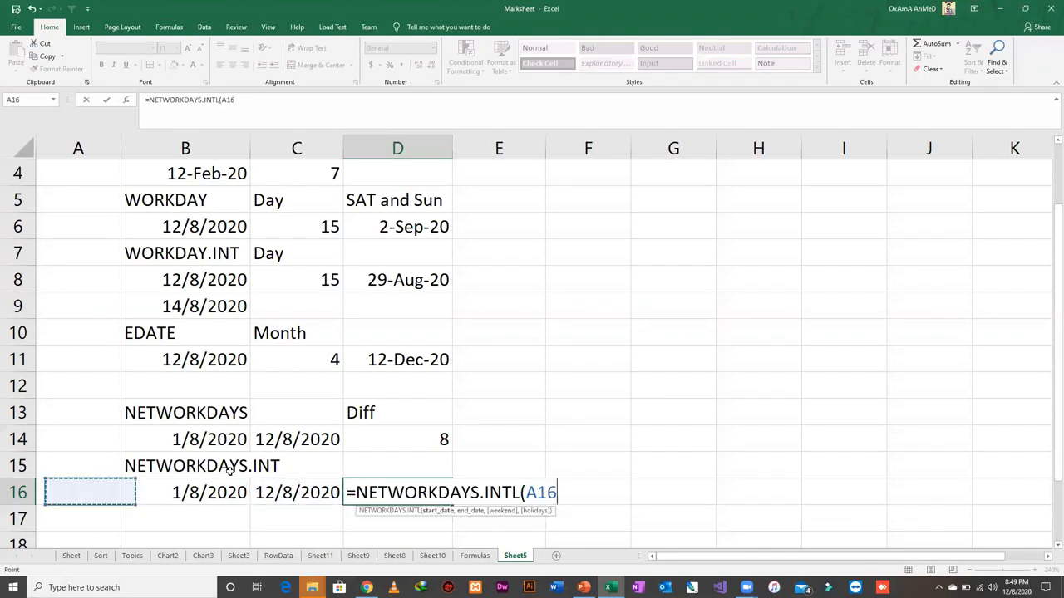
key("Right")
type(",")
key("Left")
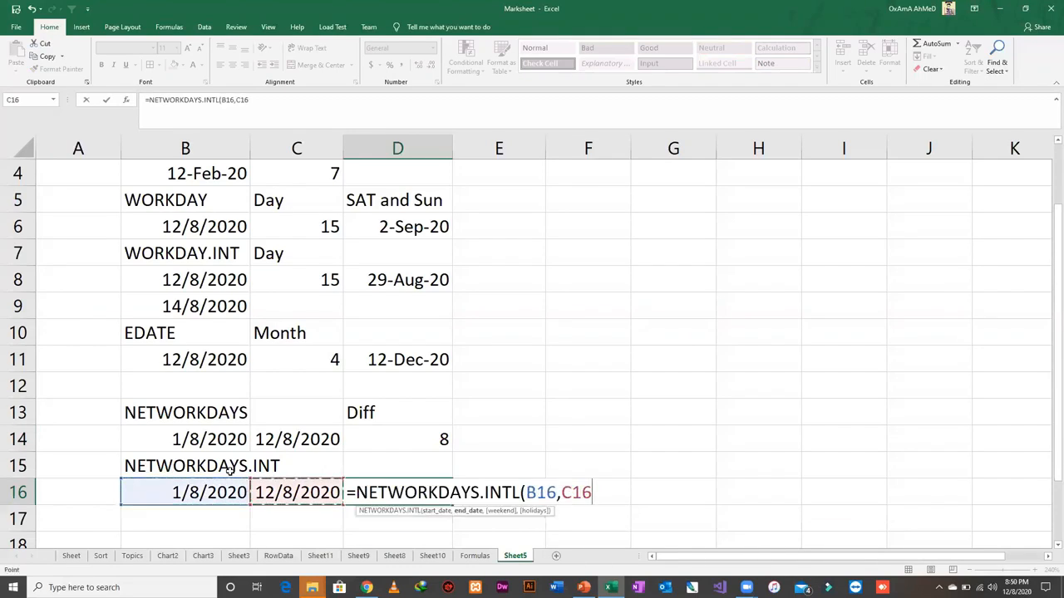
- Set the weekend argument to 11 (Sunday only) and complete the formula =NETWORKDAYS.INTL(B16,C16,11) in D16
type(",")
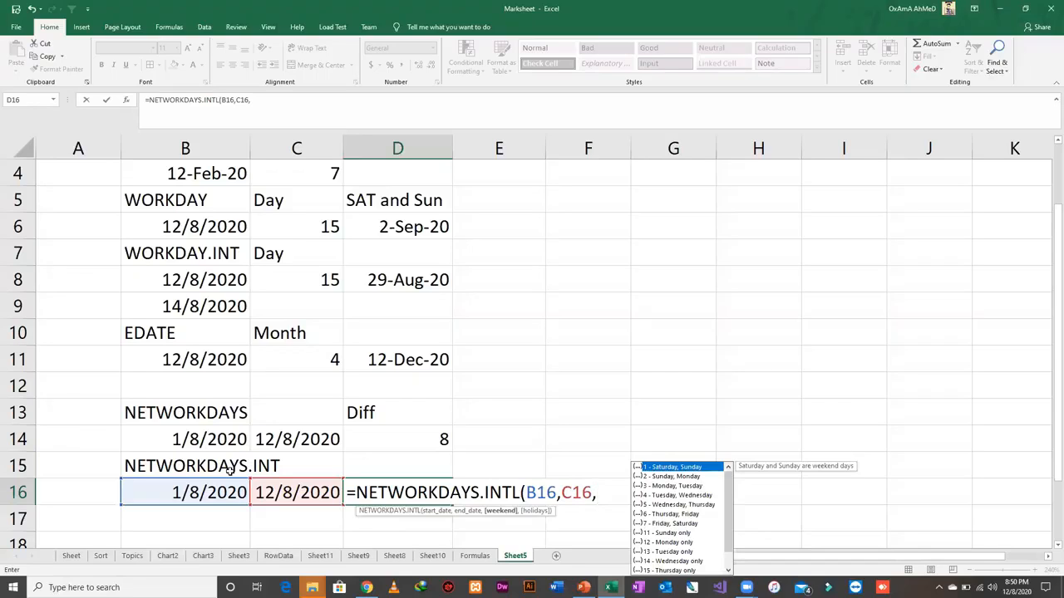
key("Down")
key("Down")
key("Down")
key("Down")
key("Down")
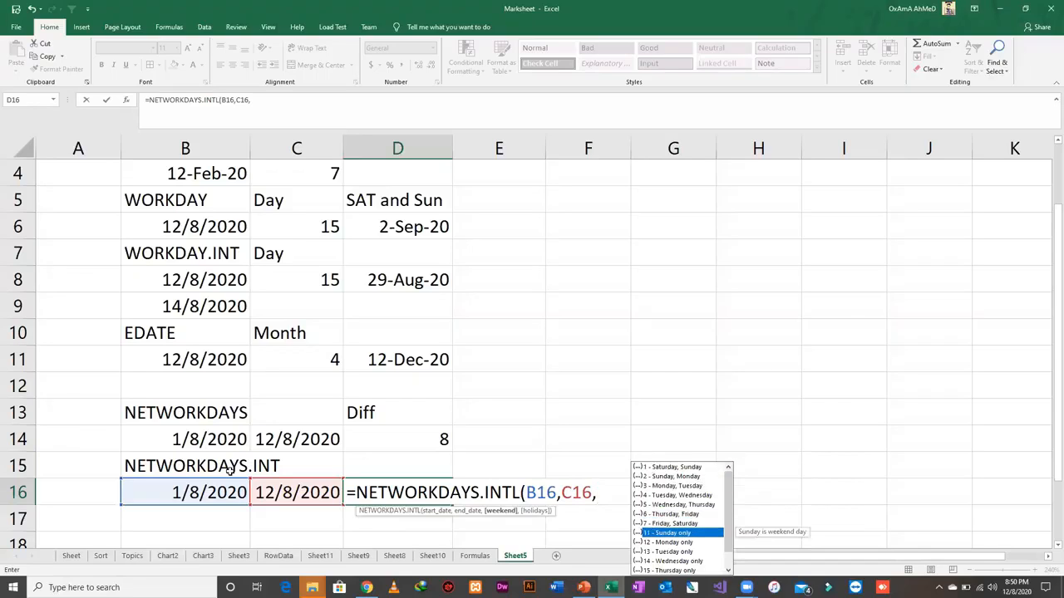
type("11")
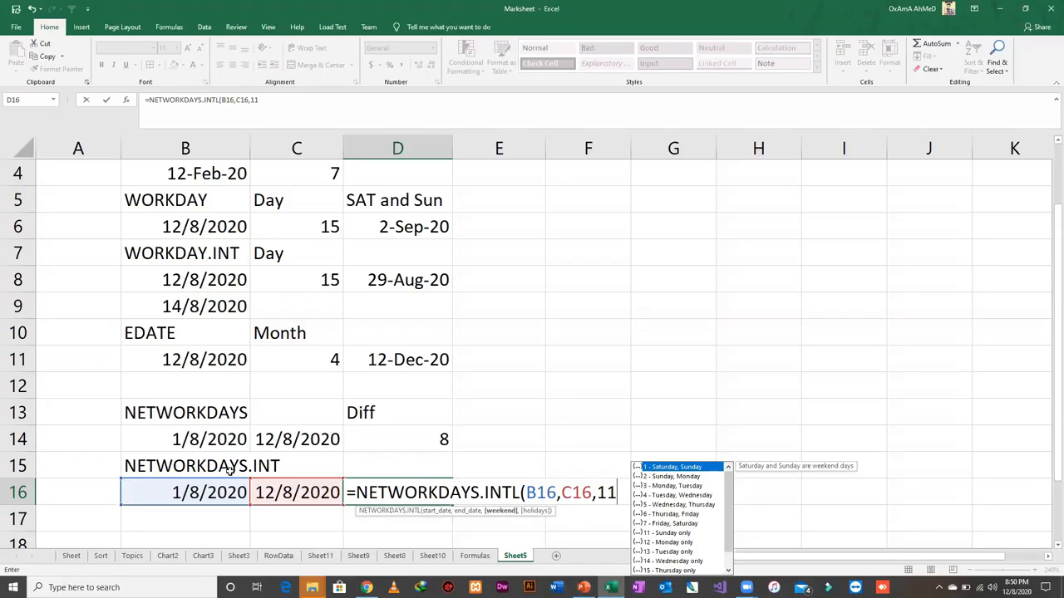
type(")")
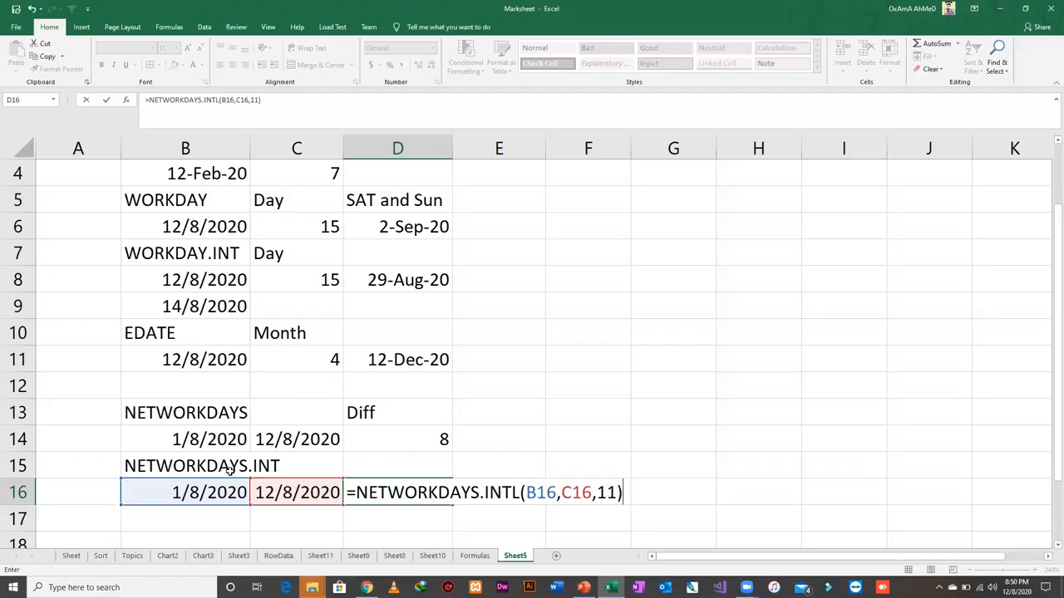
key("Return")
- Compare the NETWORKDAYS result in D14 with the NETWORKDAYS.INTL result in D16, and check their date cells and the earlier examples
key("Up")
key("Up")
key("Up")
key("Down")
key("Down")
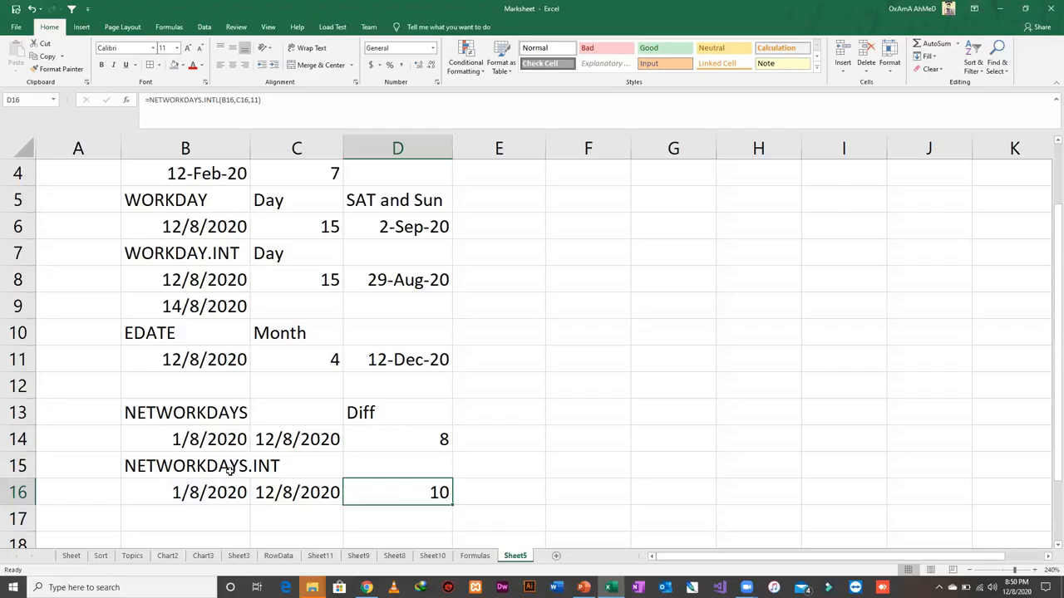
key("Up")
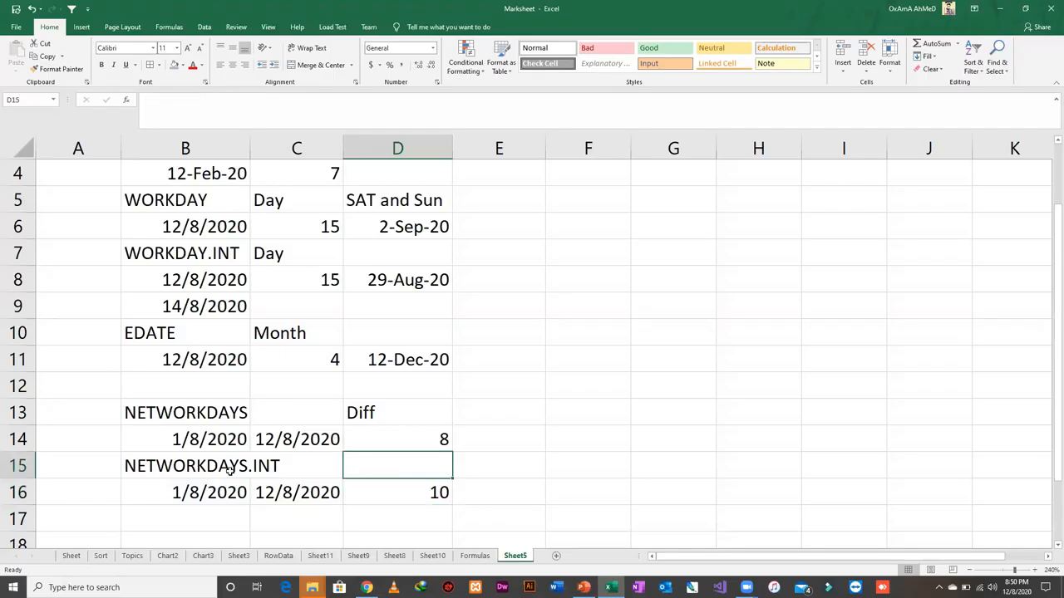
key("Up")
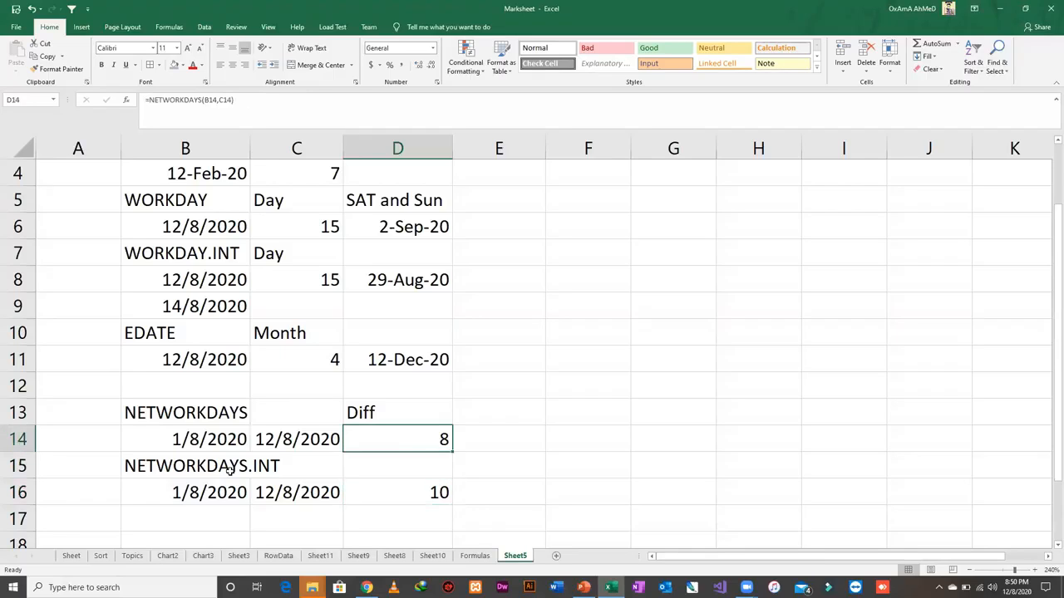
key("Left")
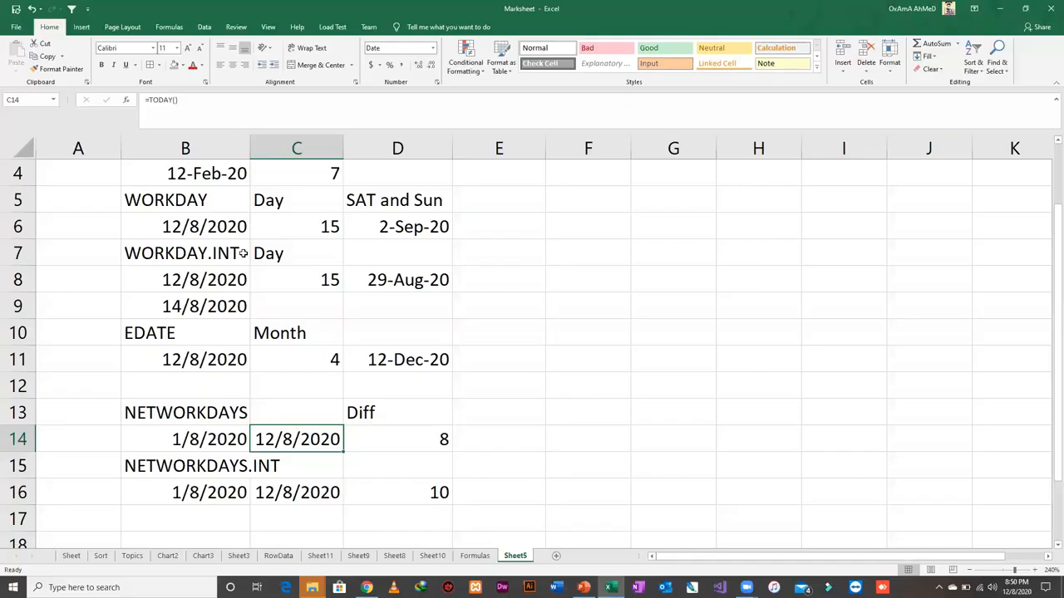
left_click(223, 226)
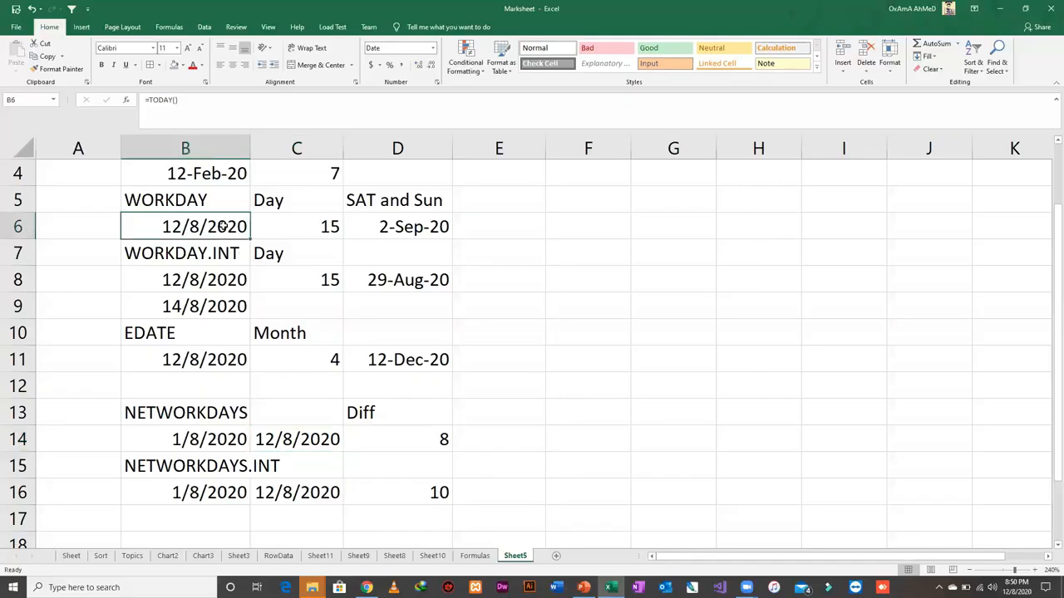
left_click(287, 431)
left_click(218, 415)
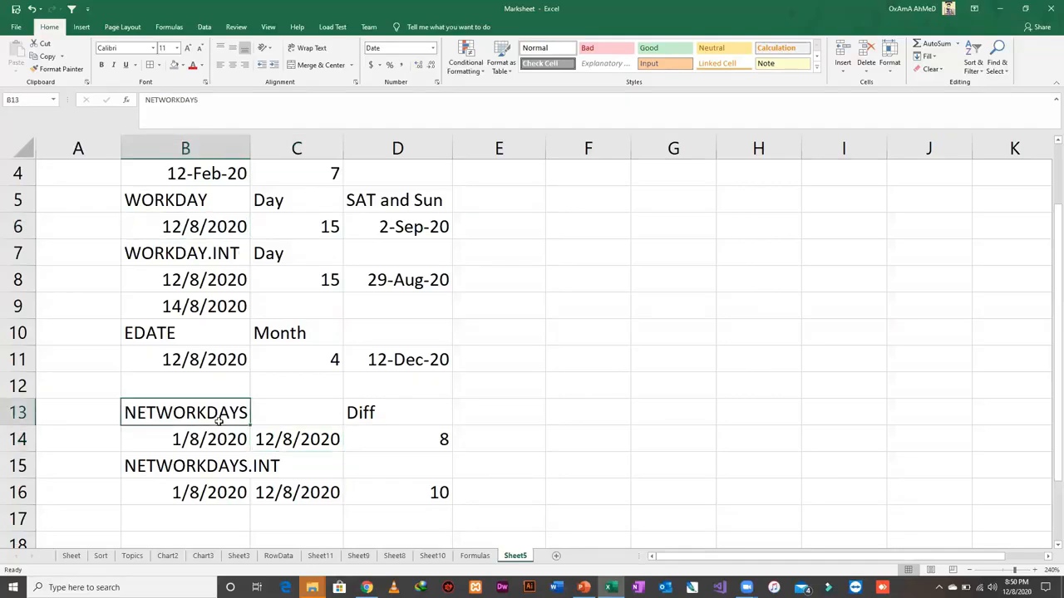
scroll(281, 416, "up", 1)
scroll(281, 416, "down", 3)
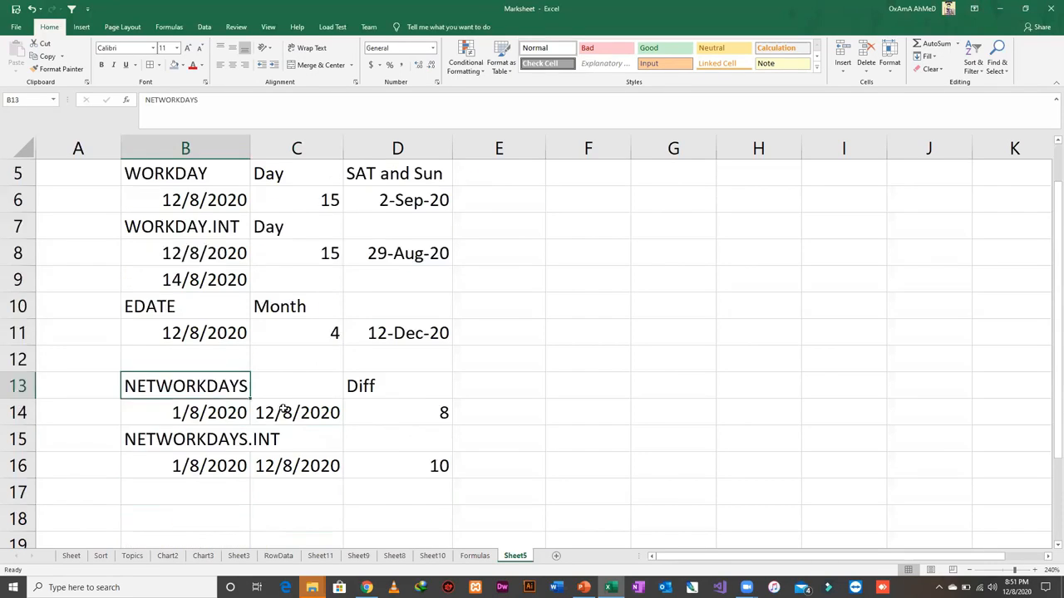
- Review the covered formulas in column G and the remaining ones in column H of the Formulas sheet
left_click(474, 555)
left_click(392, 226)
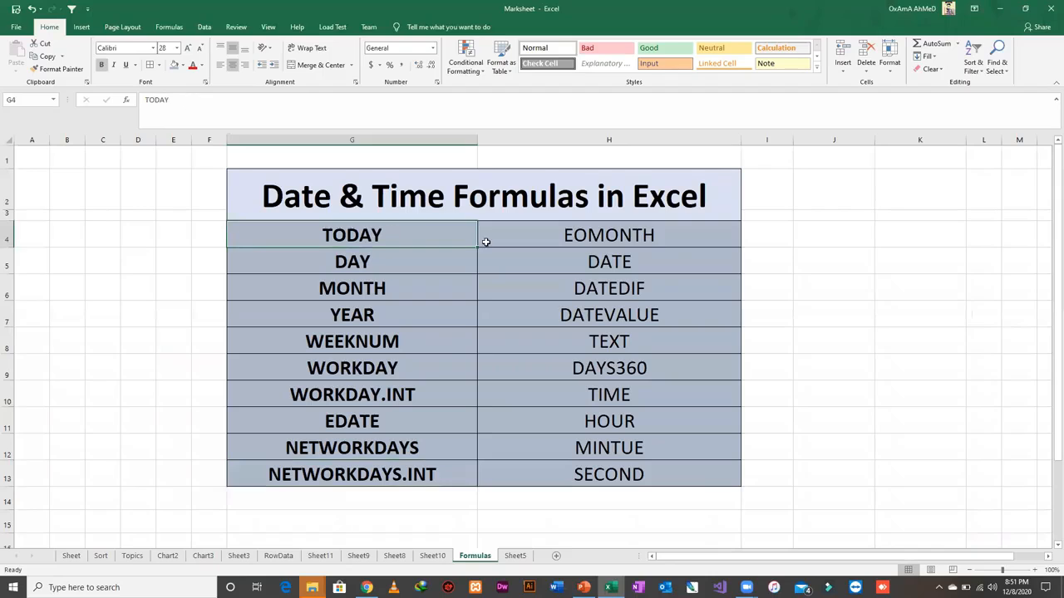
key("ctrl+shift+Down")
key("Right")
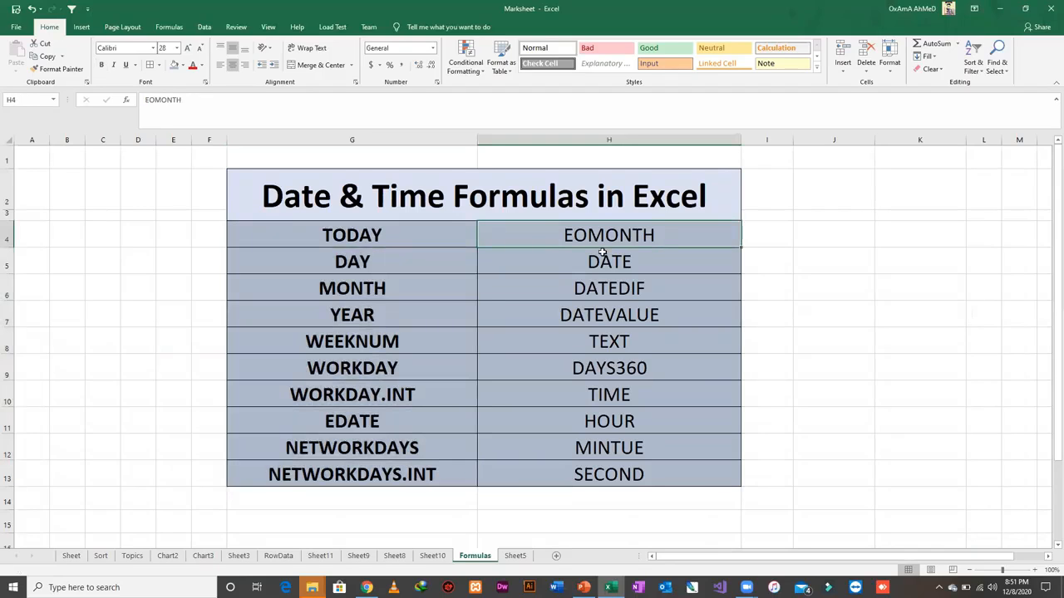
key("Right")
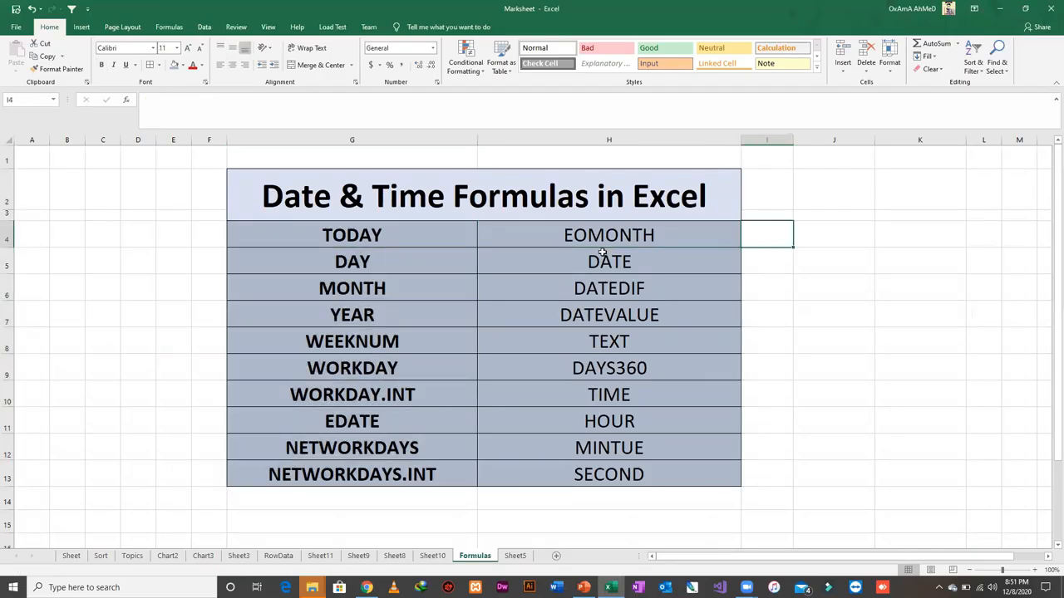
key("Left")
key("ctrl+shift+Down")
key("Left")
key("Left")
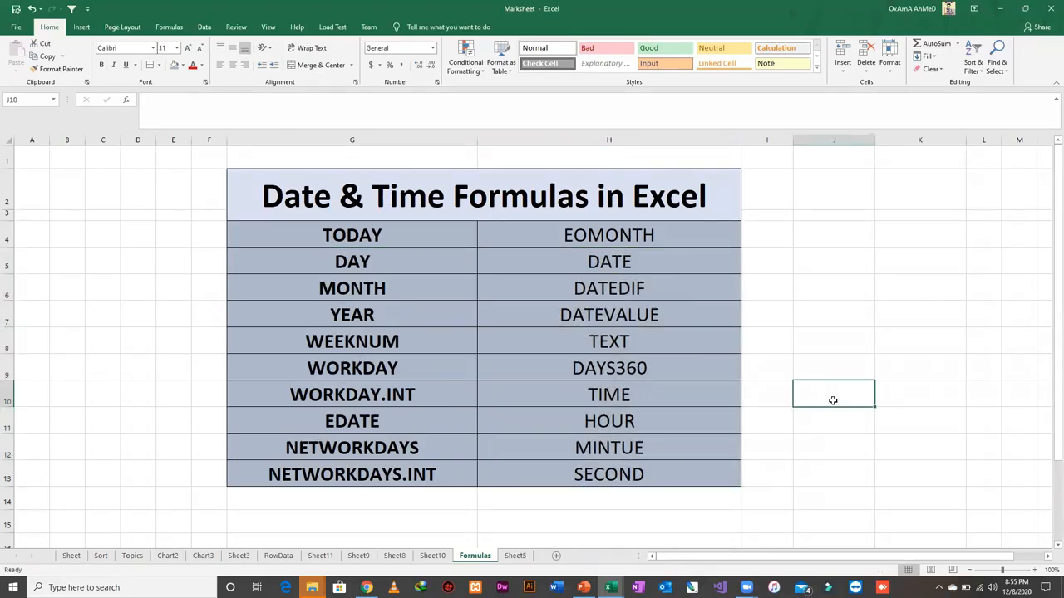